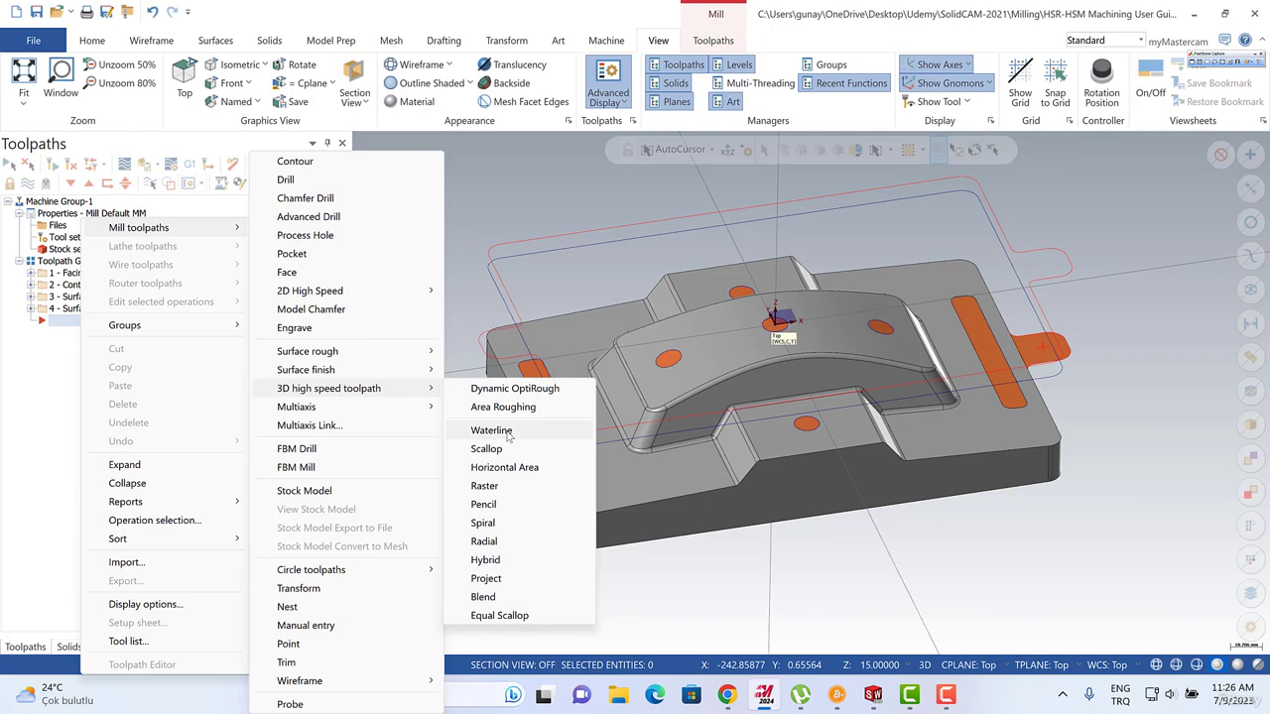
Create a 3D high speed Waterline toolpath and select the entire part as its machining geometry.
click(508, 434)
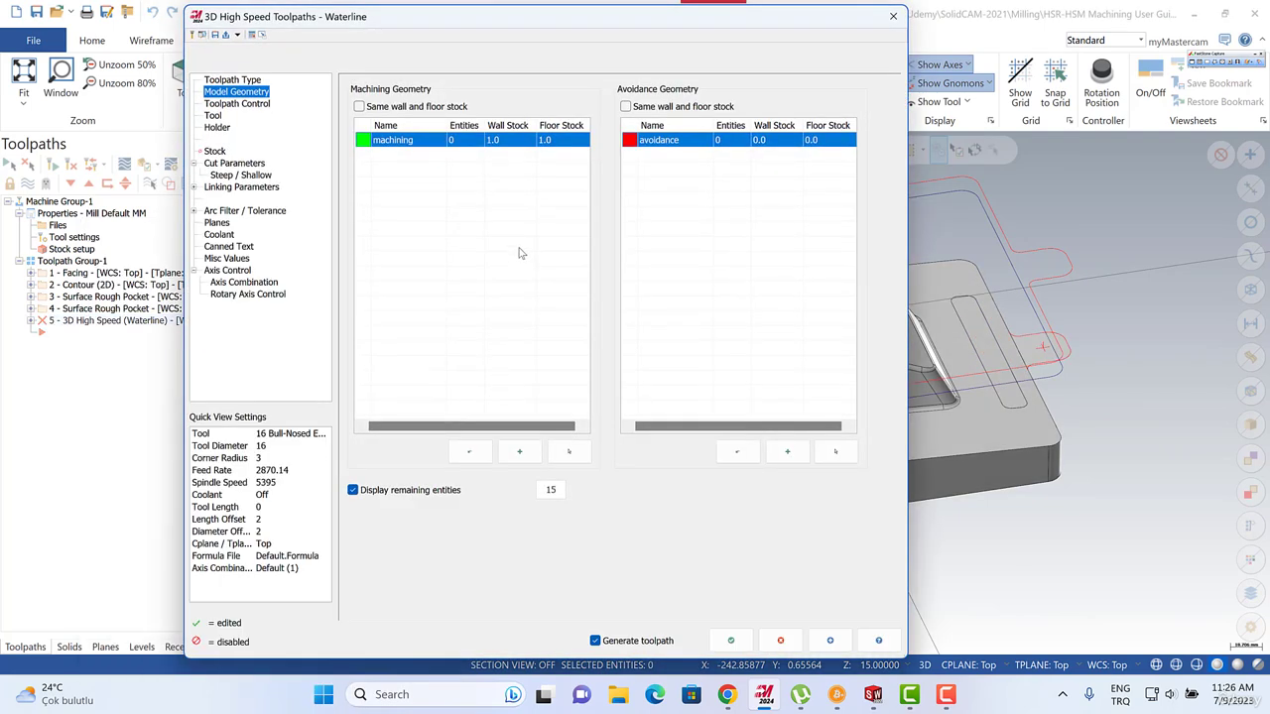
right_click(417, 141)
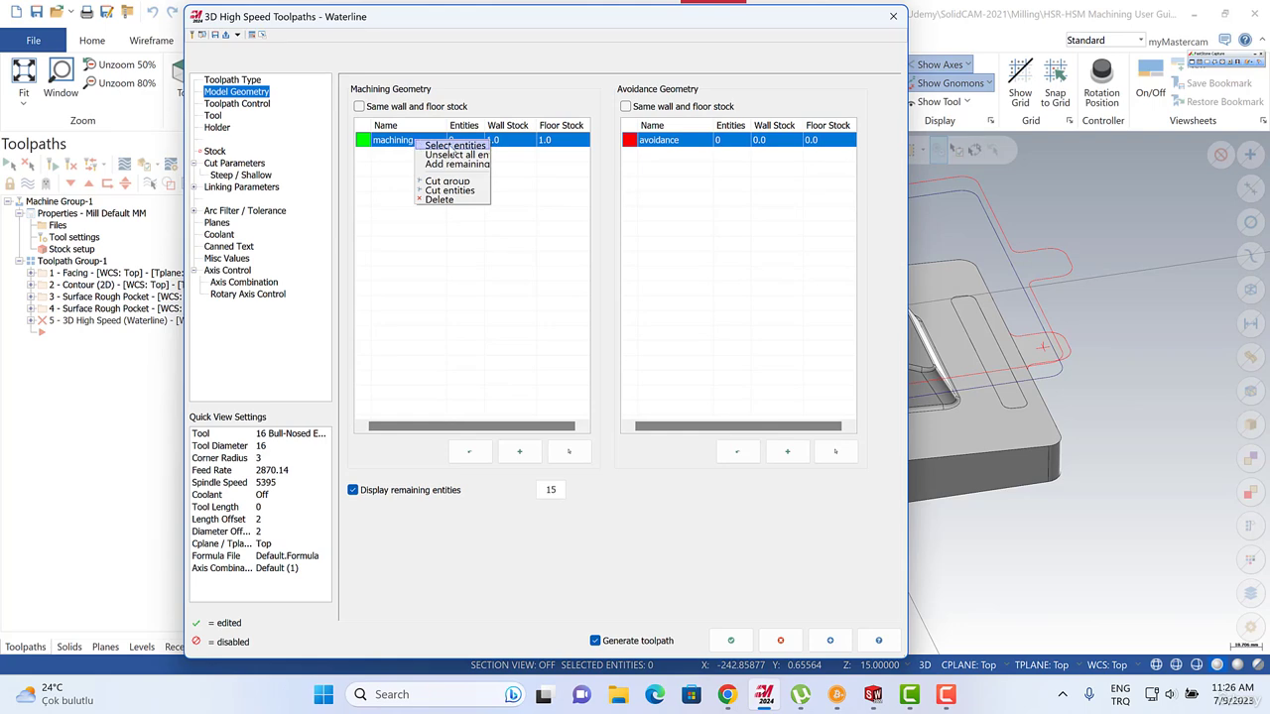
click(451, 147)
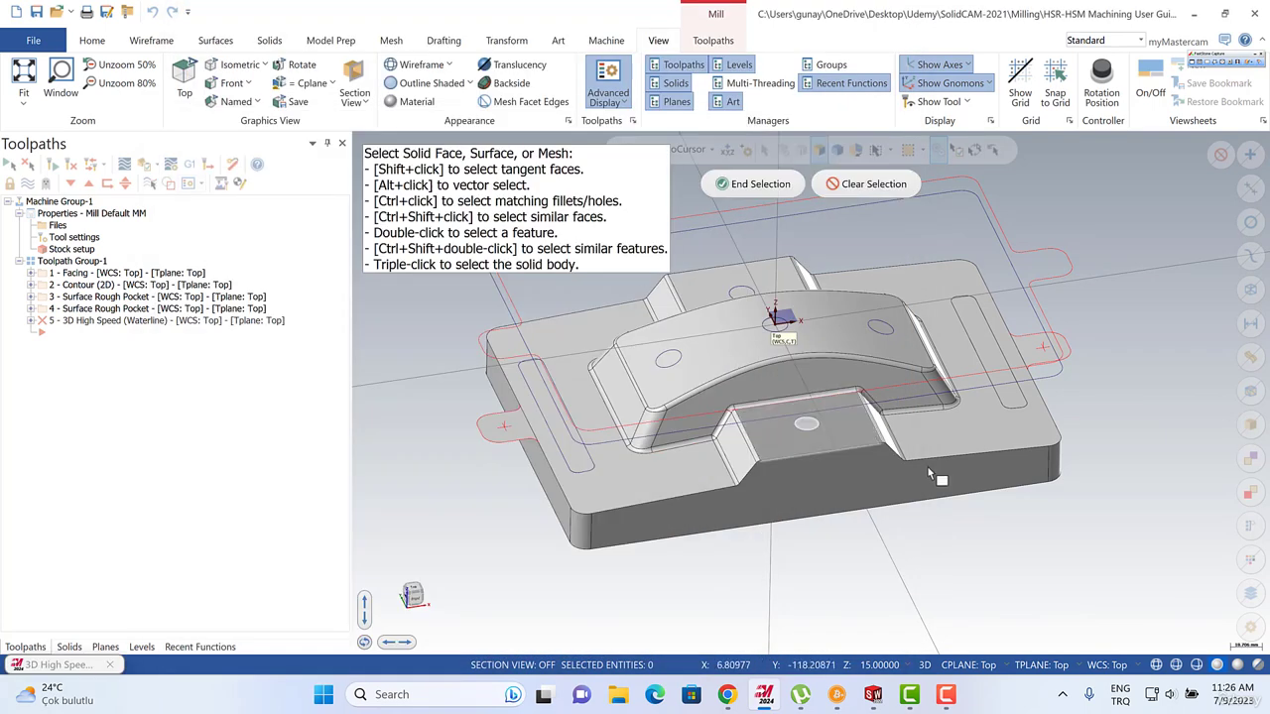
scroll(762, 425, down, 3)
drag(638, 304, 1077, 590)
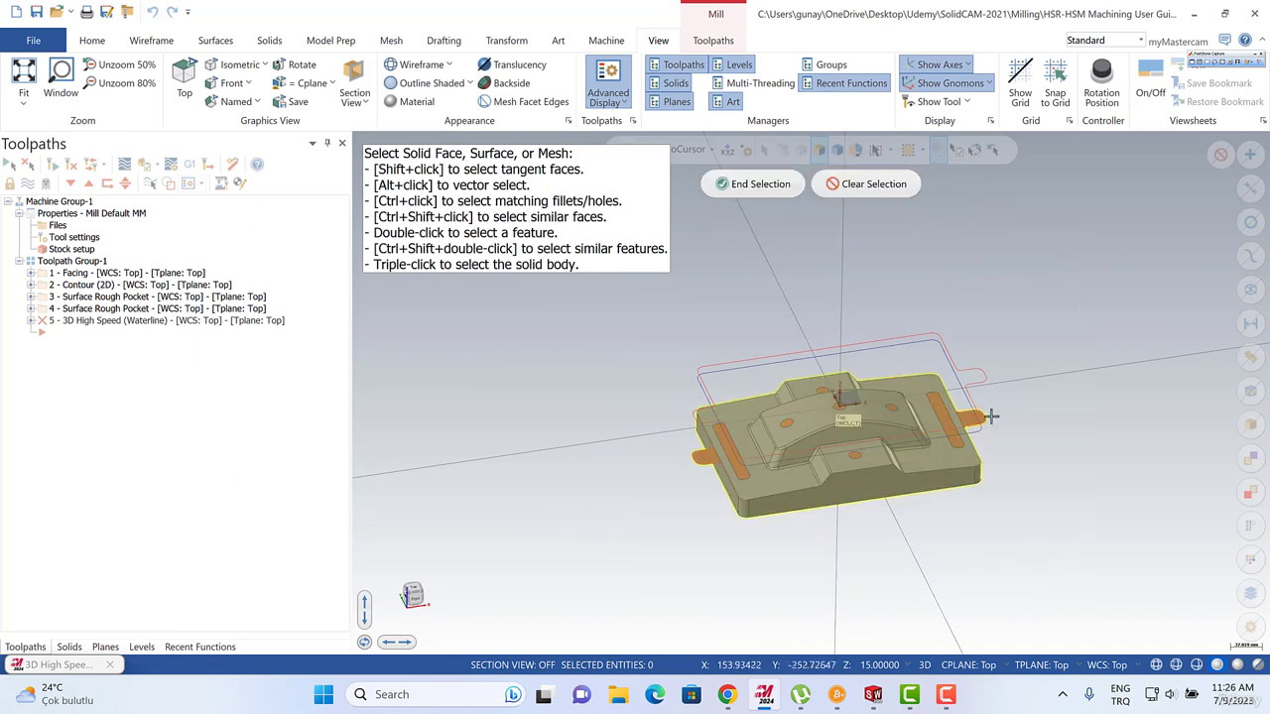
click(760, 185)
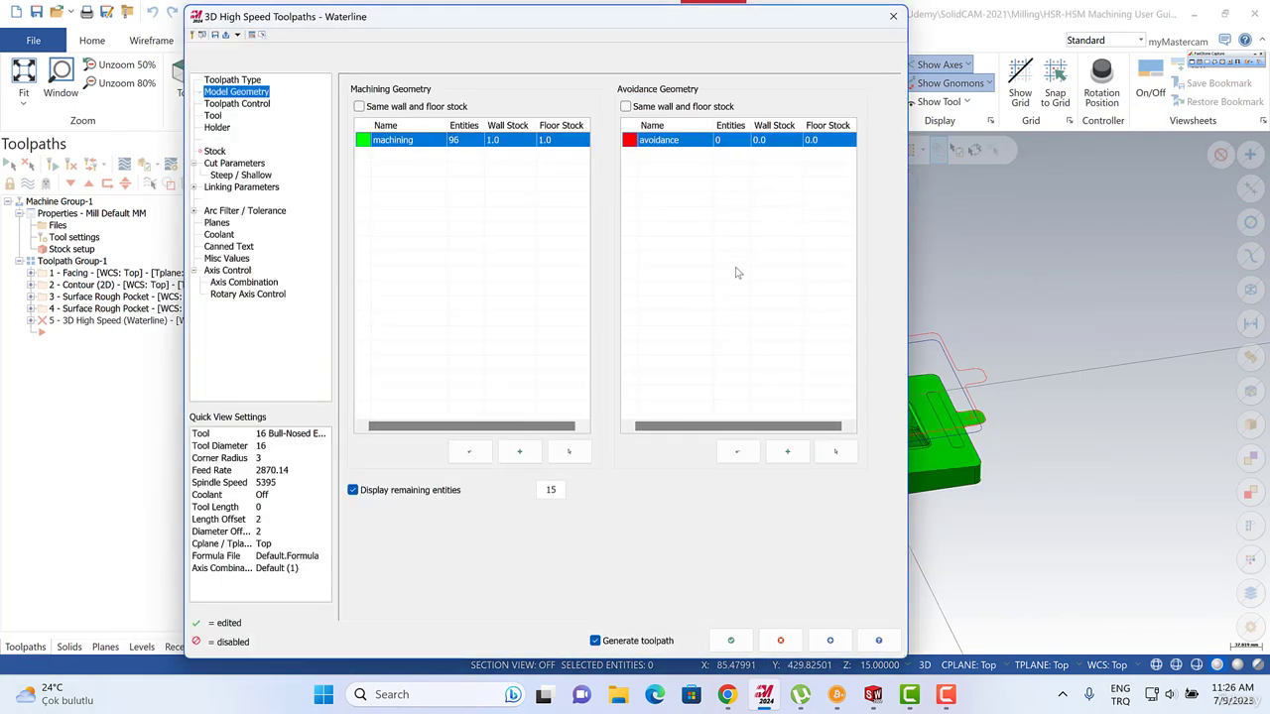
Chain the rectangular wireframe outline around the part as the toolpath's containment boundary.
click(238, 103)
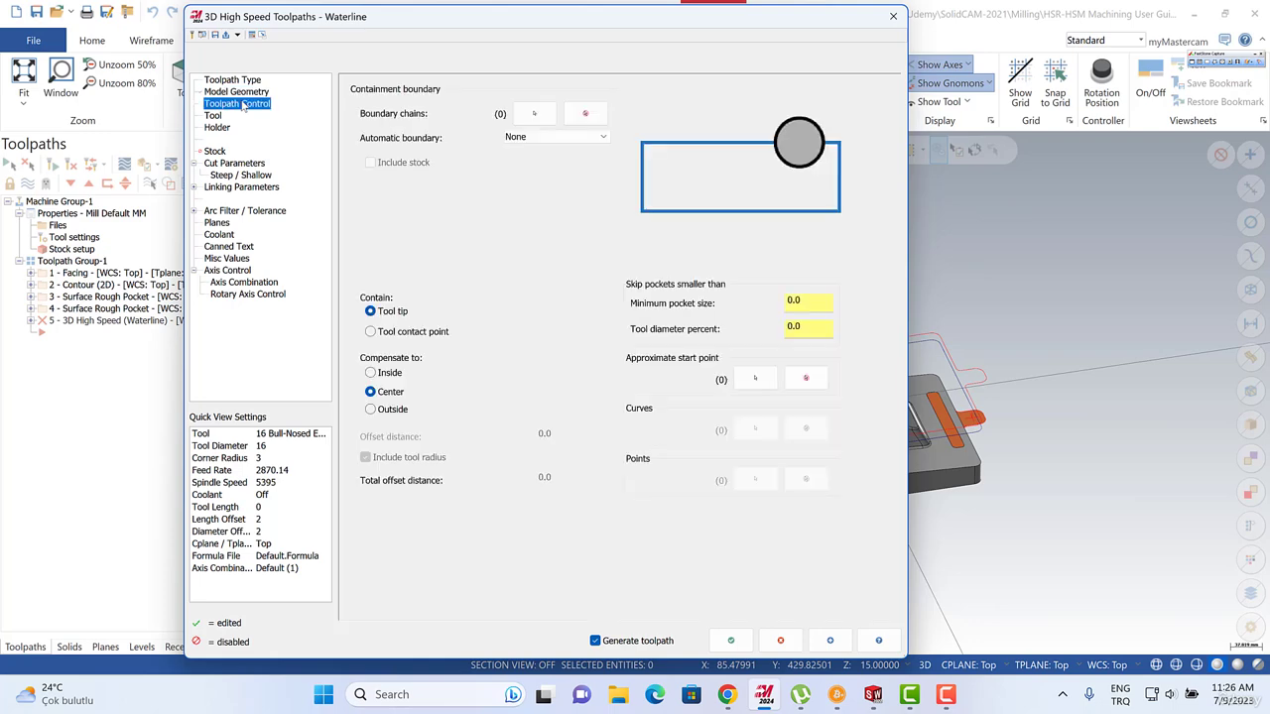
click(534, 113)
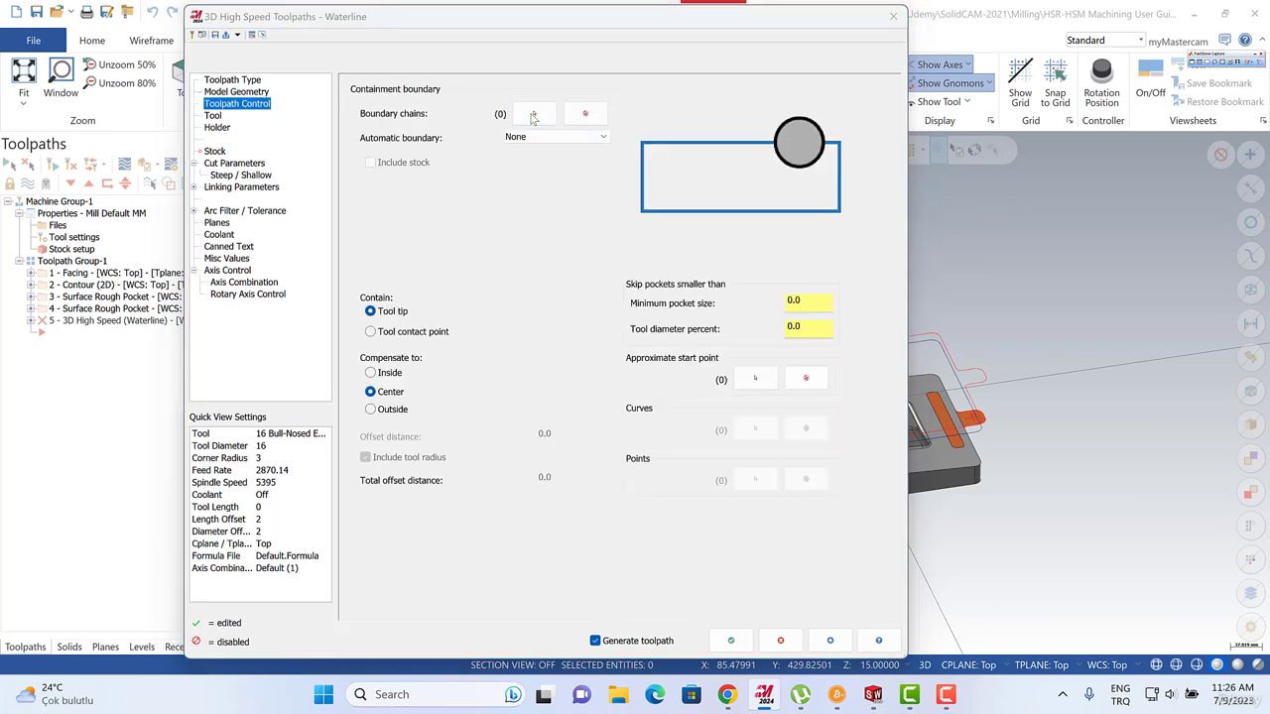
scroll(811, 477, up, 3)
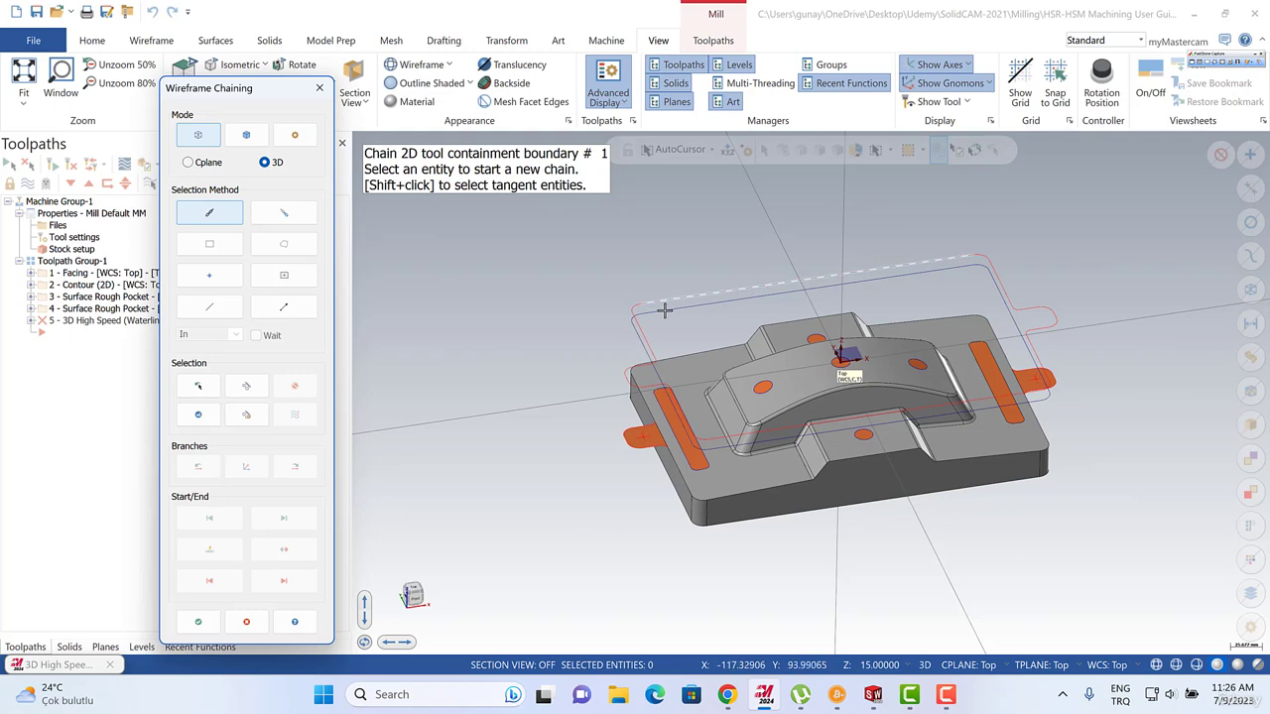
click(664, 314)
click(197, 621)
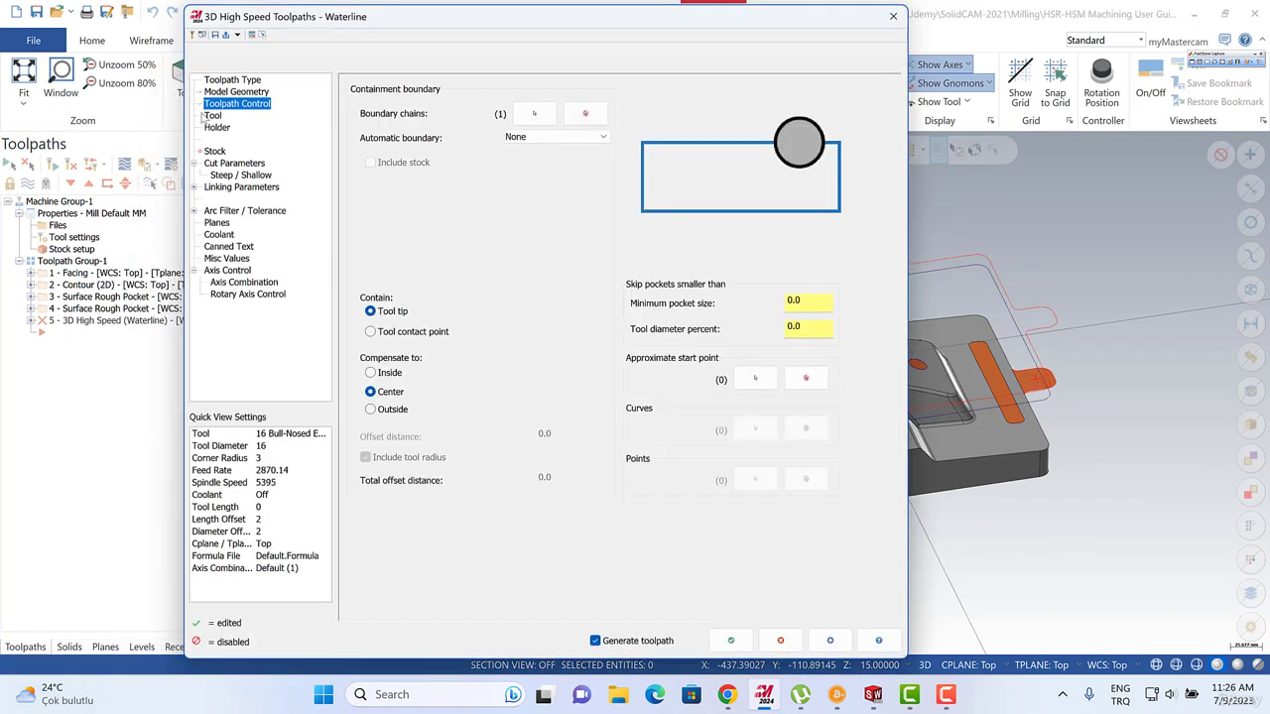
Choose the 16 mm bull endmill with a feed per tooth of 0.15 and a cutting speed of 200.
click(215, 117)
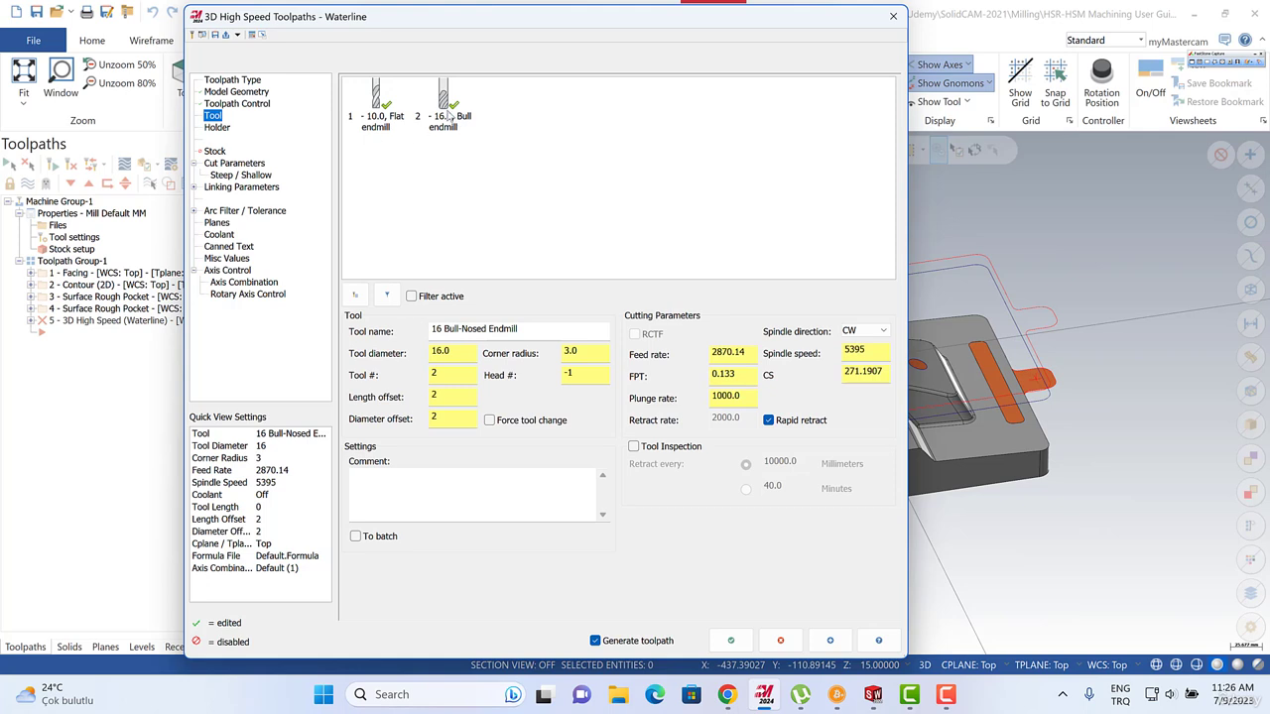
click(448, 116)
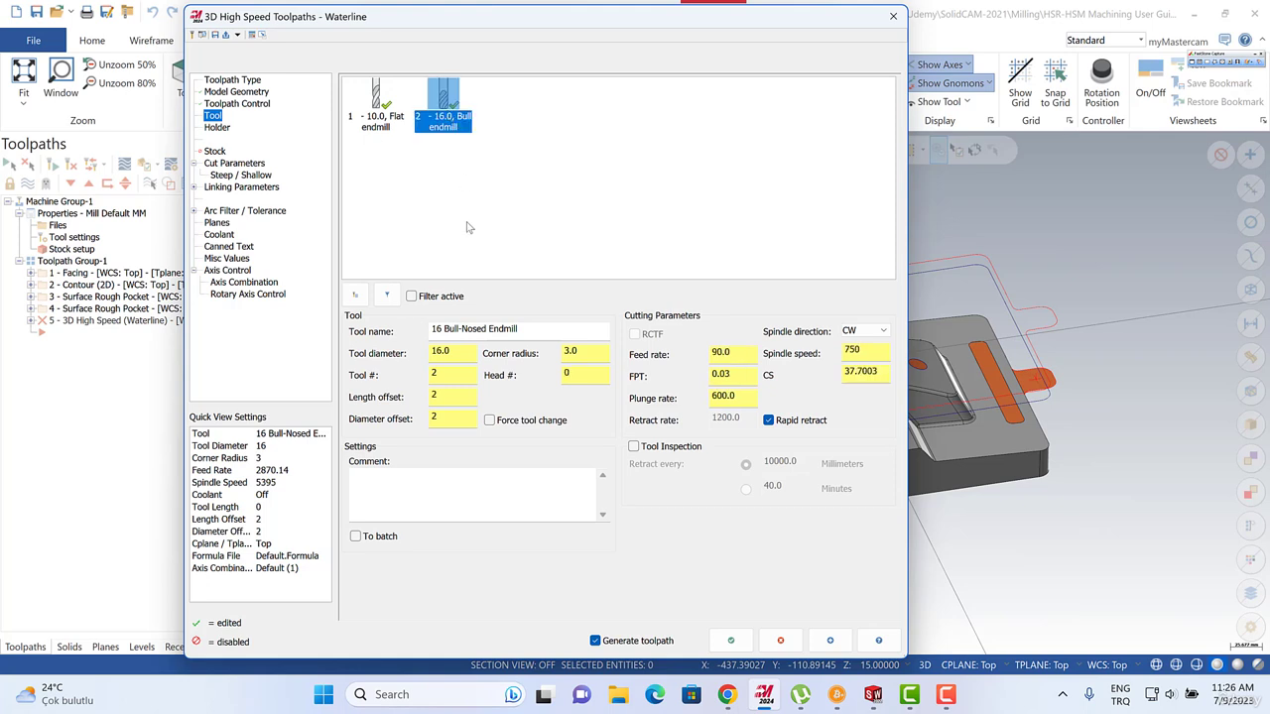
double_click(720, 374)
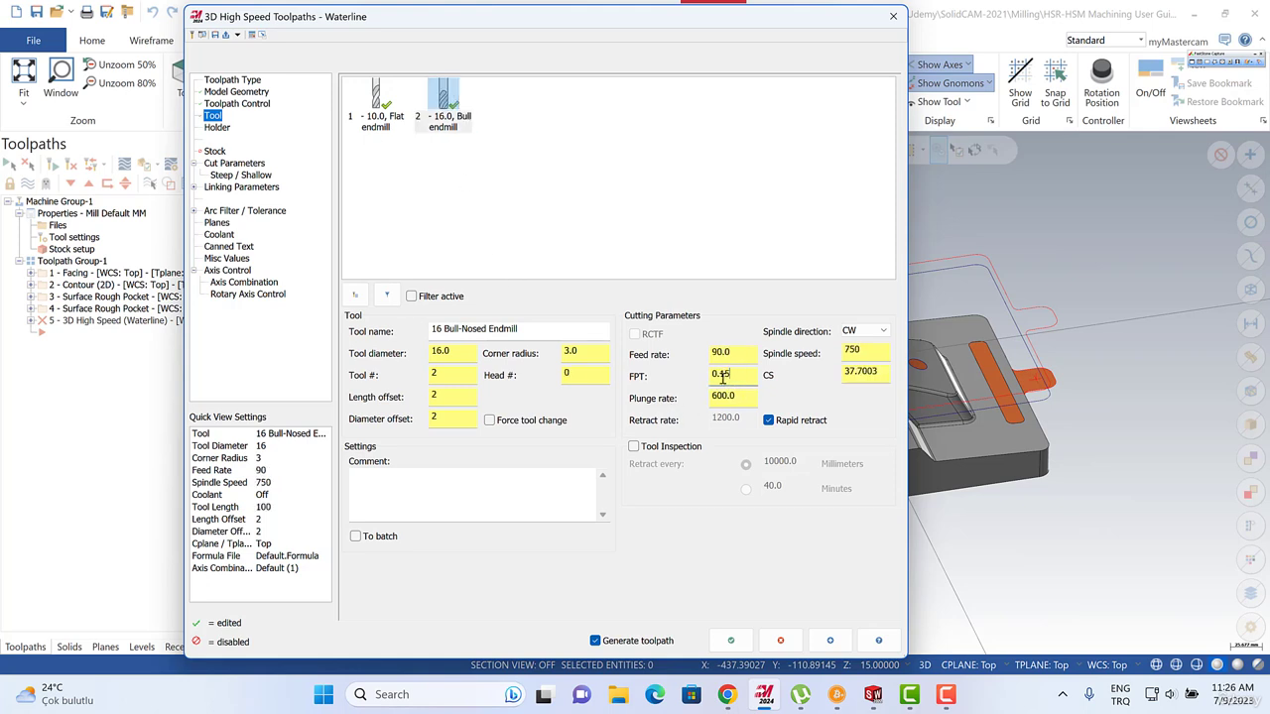
double_click(870, 373)
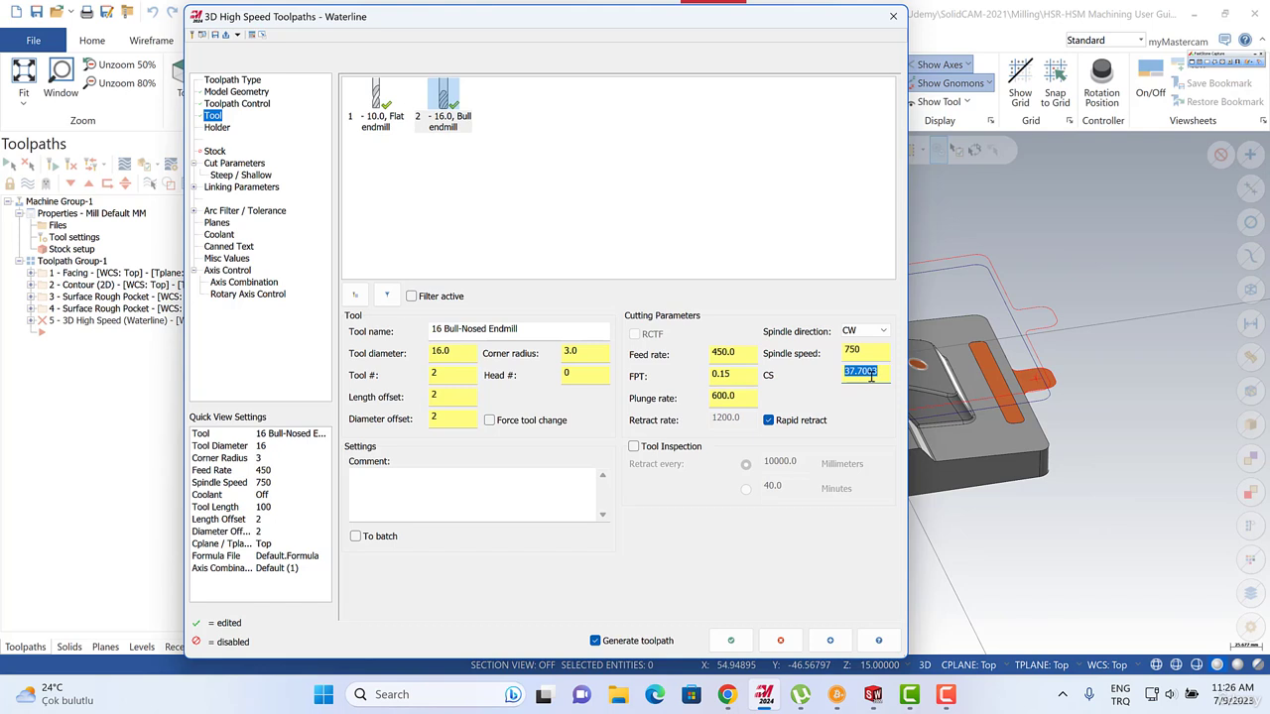
text(200)
Set the wall stock of the machining geometry to 0.
click(235, 164)
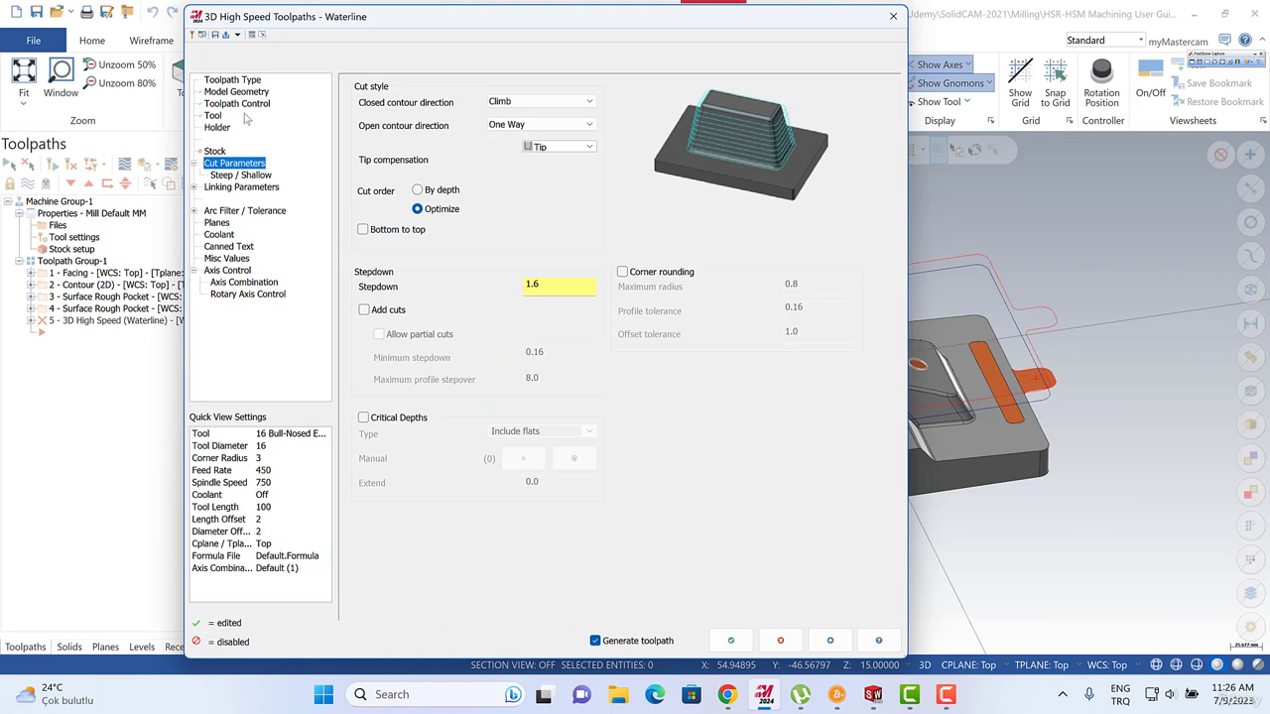
click(242, 81)
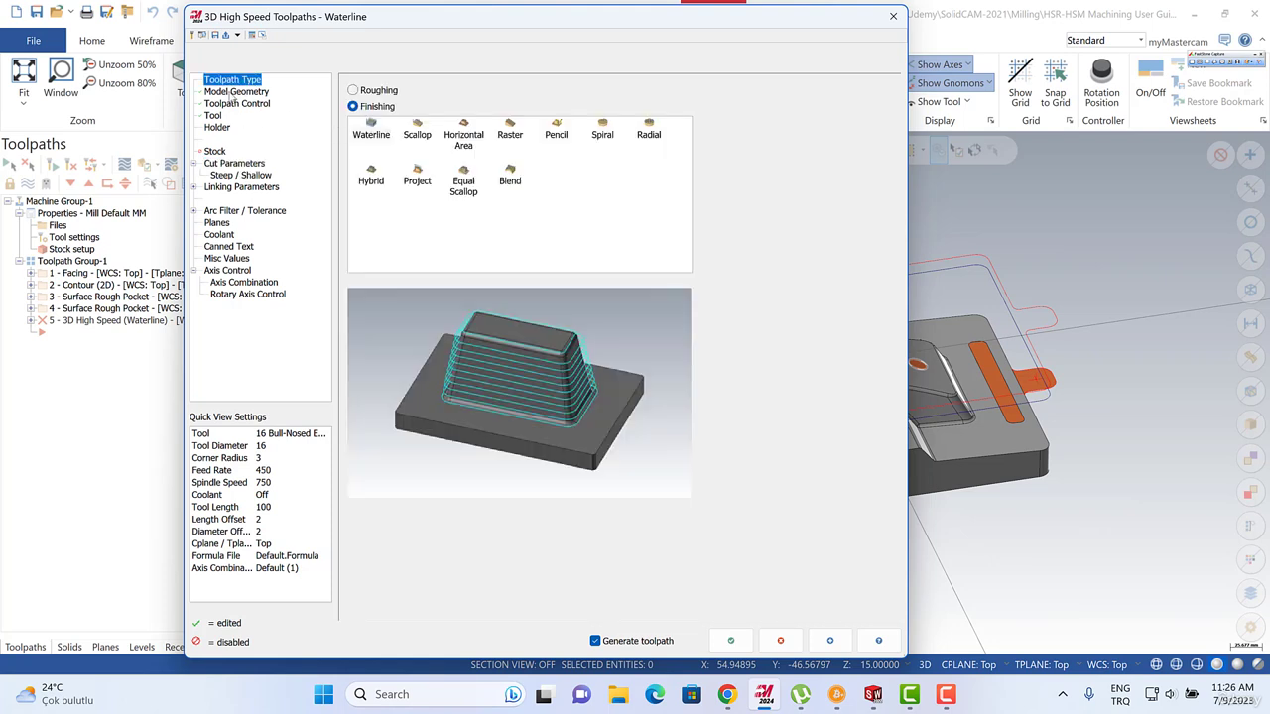
click(235, 92)
click(506, 139)
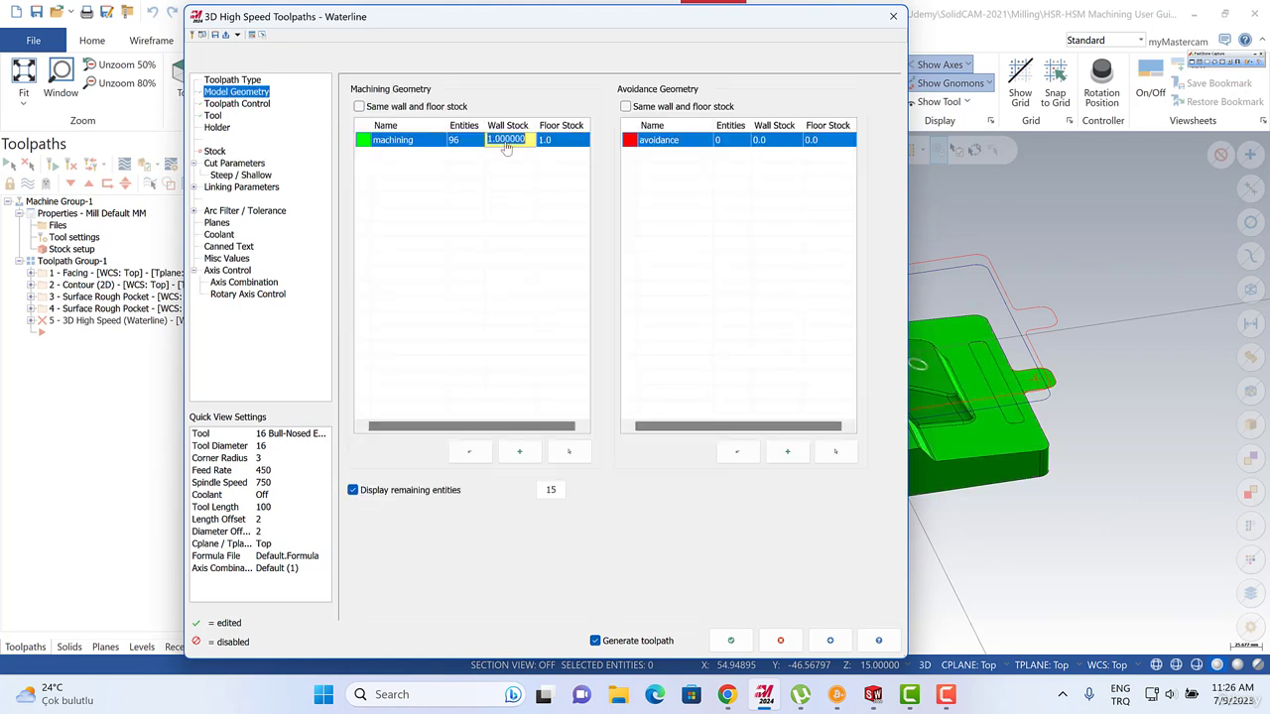
text(0)
key(Return)
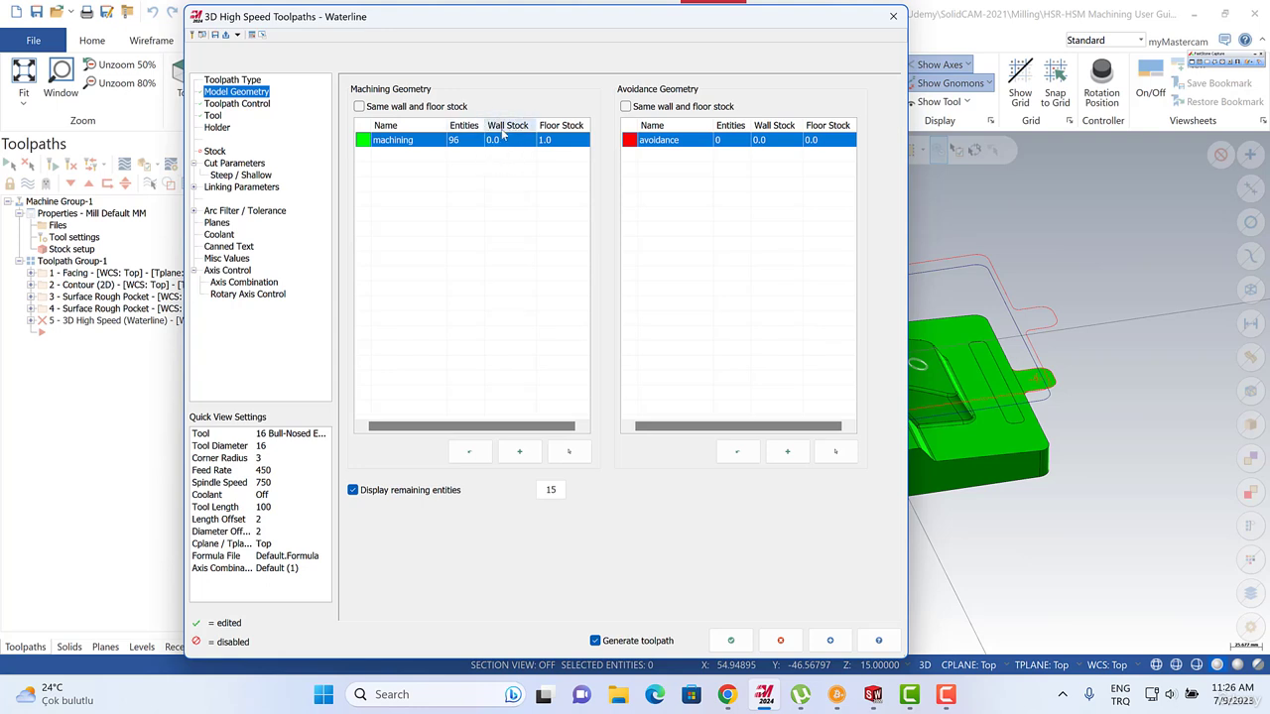
Set the cut style to Conventional for closed contours and Zigzag for open contours.
click(237, 164)
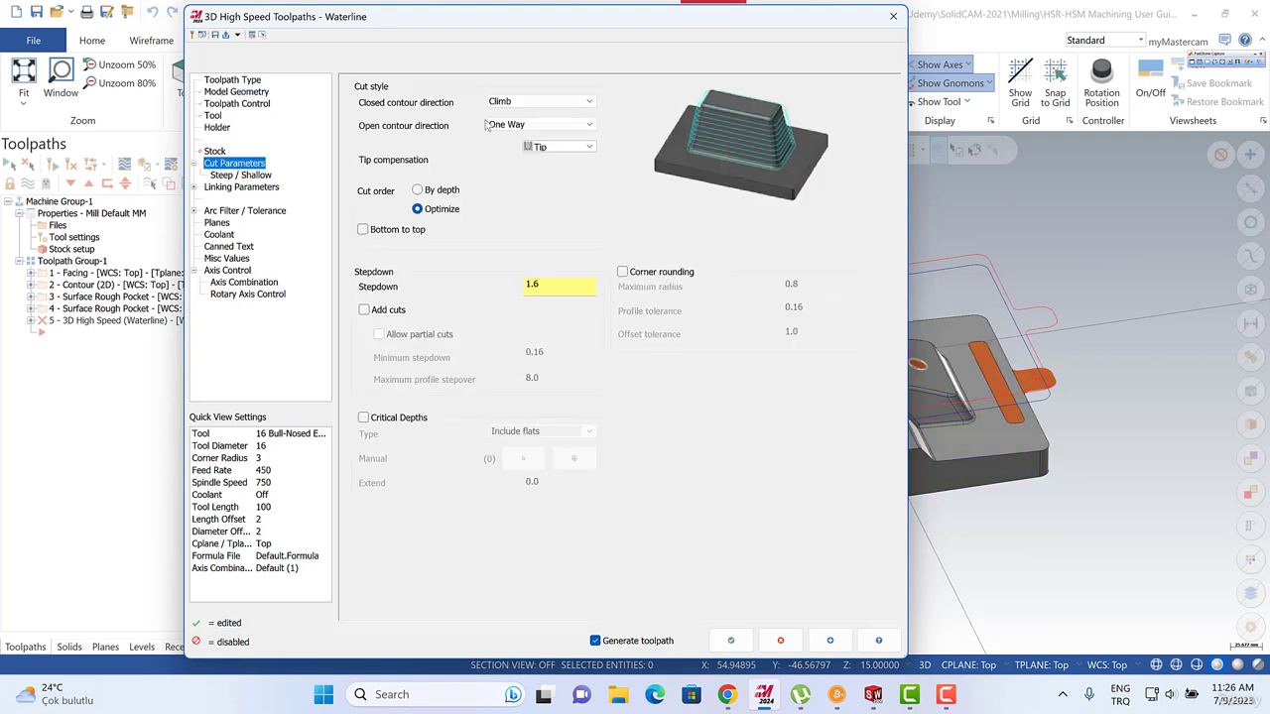
click(521, 103)
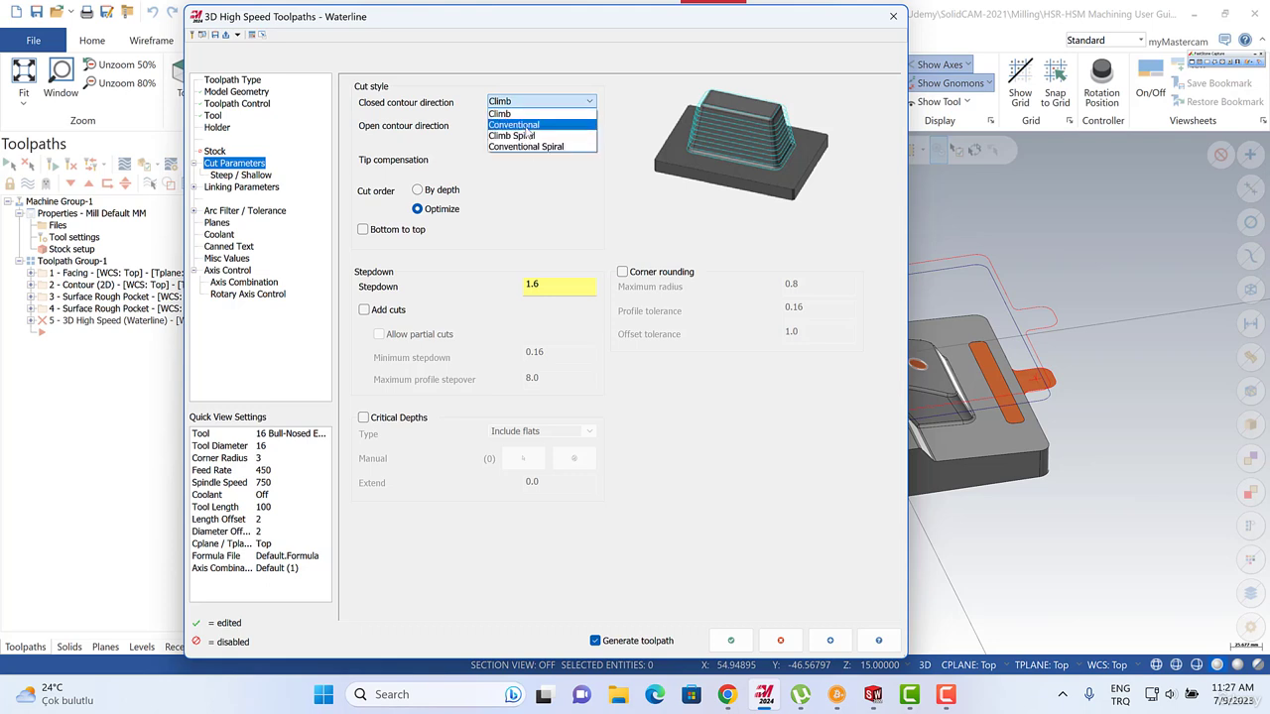
click(524, 126)
click(518, 125)
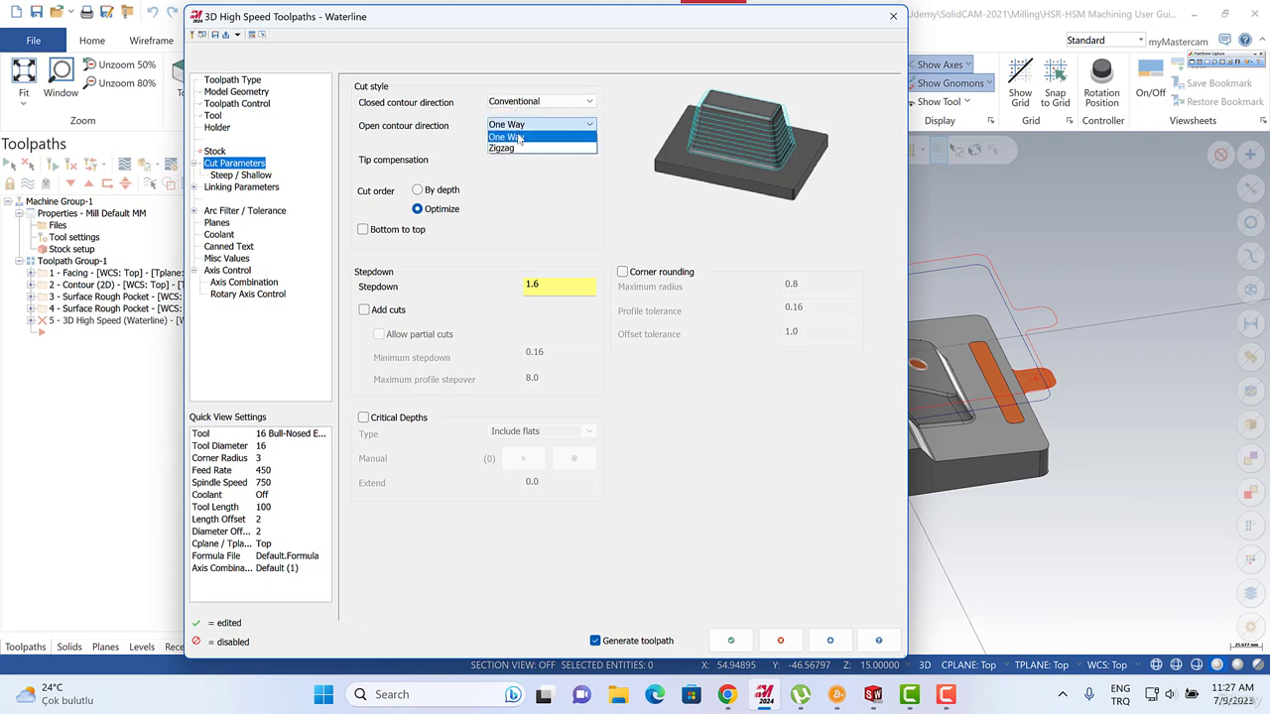
click(517, 138)
click(516, 125)
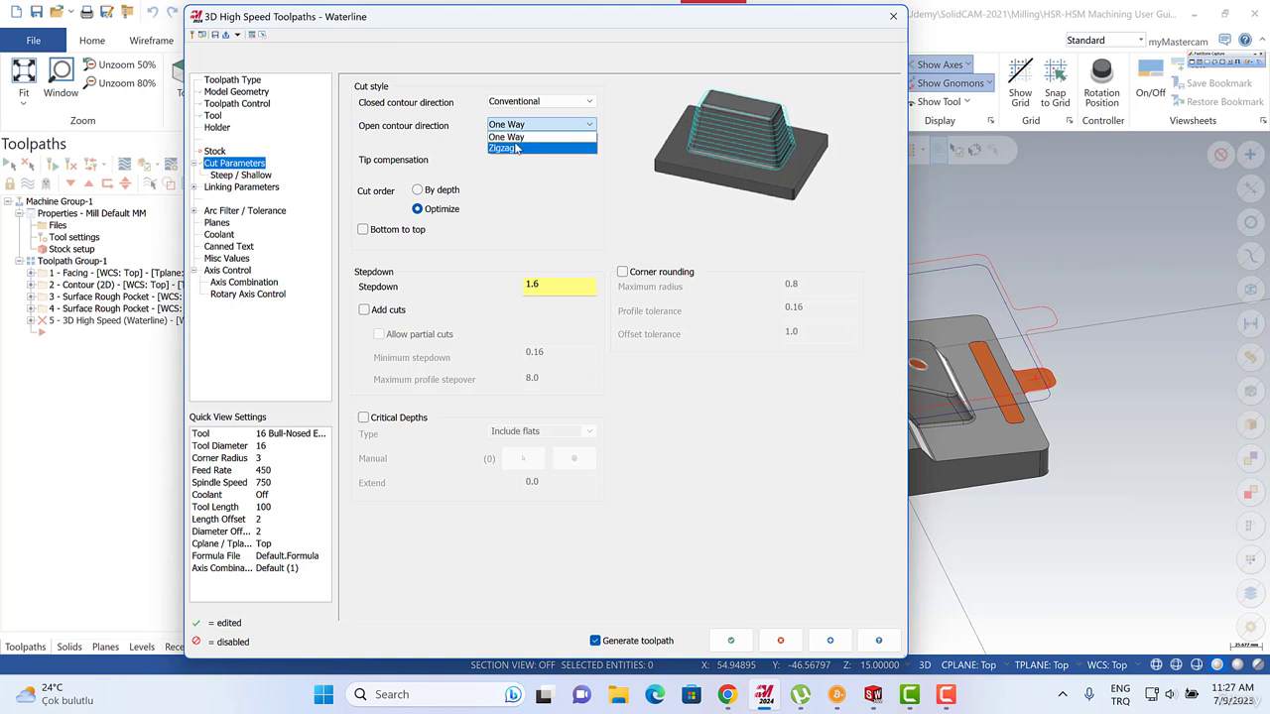
click(516, 148)
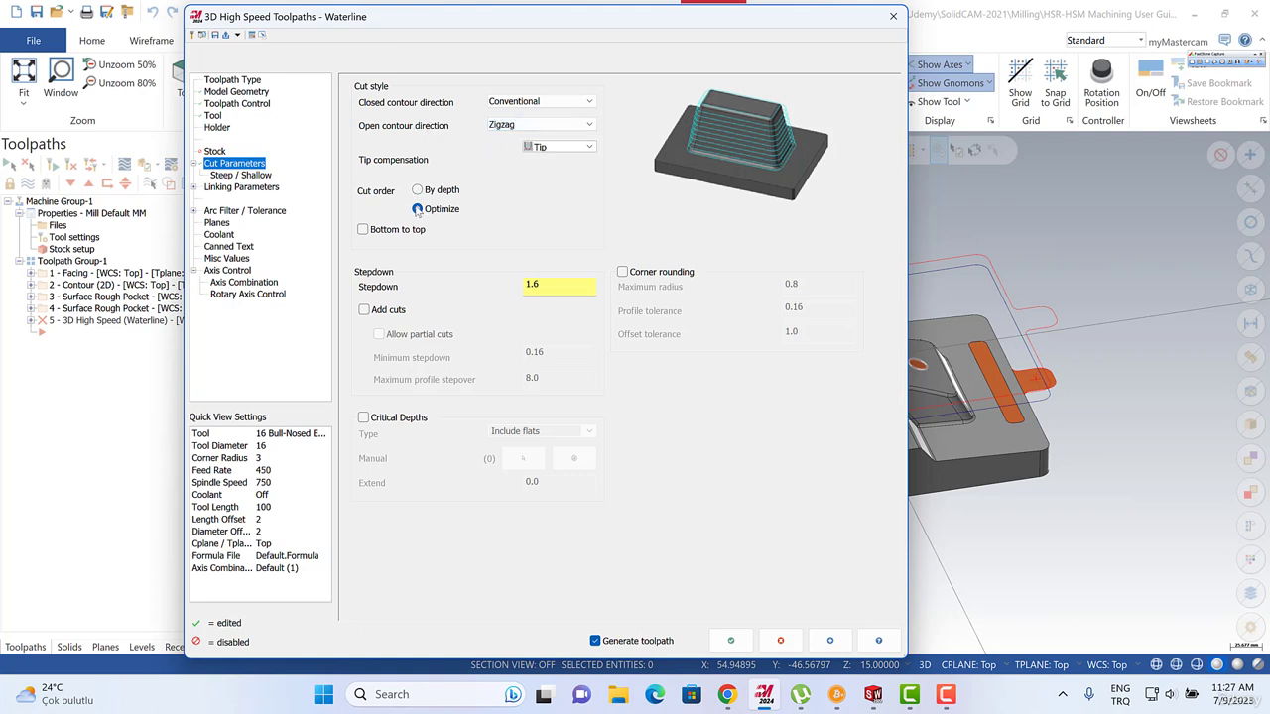
Set the waterline stepdown to 1 and leave Add cuts disabled.
double_click(532, 284)
text(1)
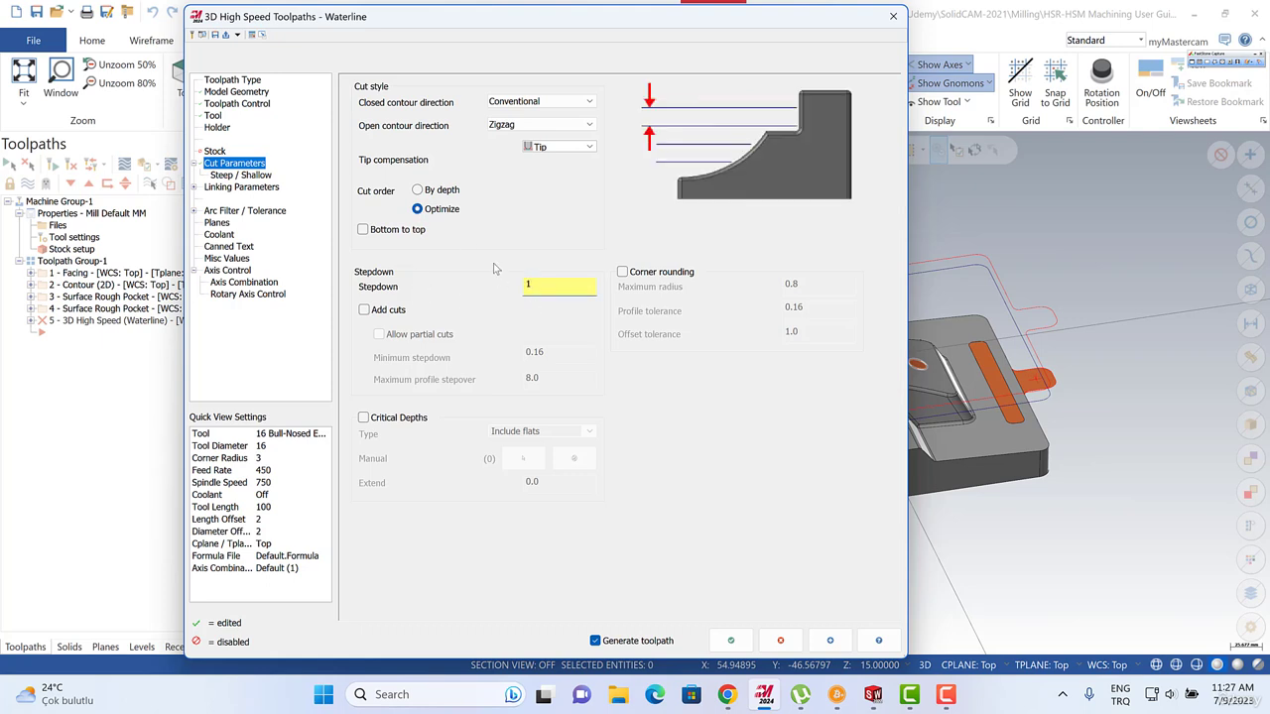
click(364, 311)
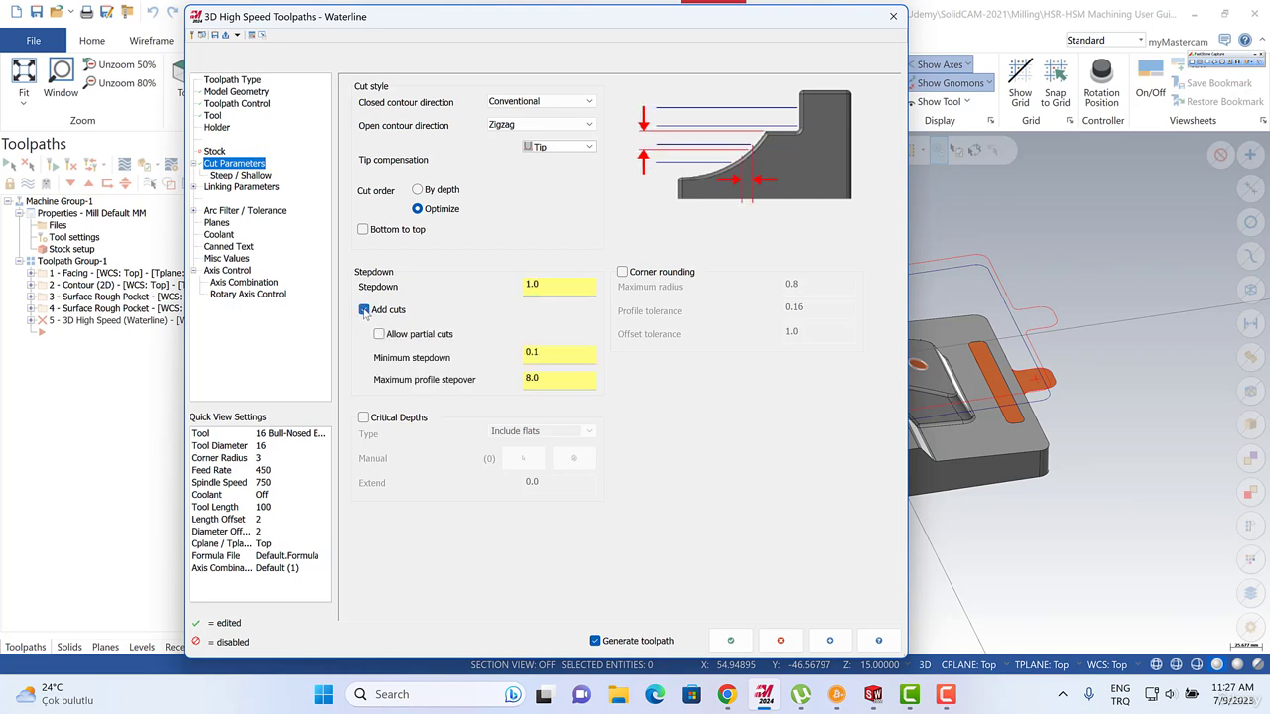
click(364, 311)
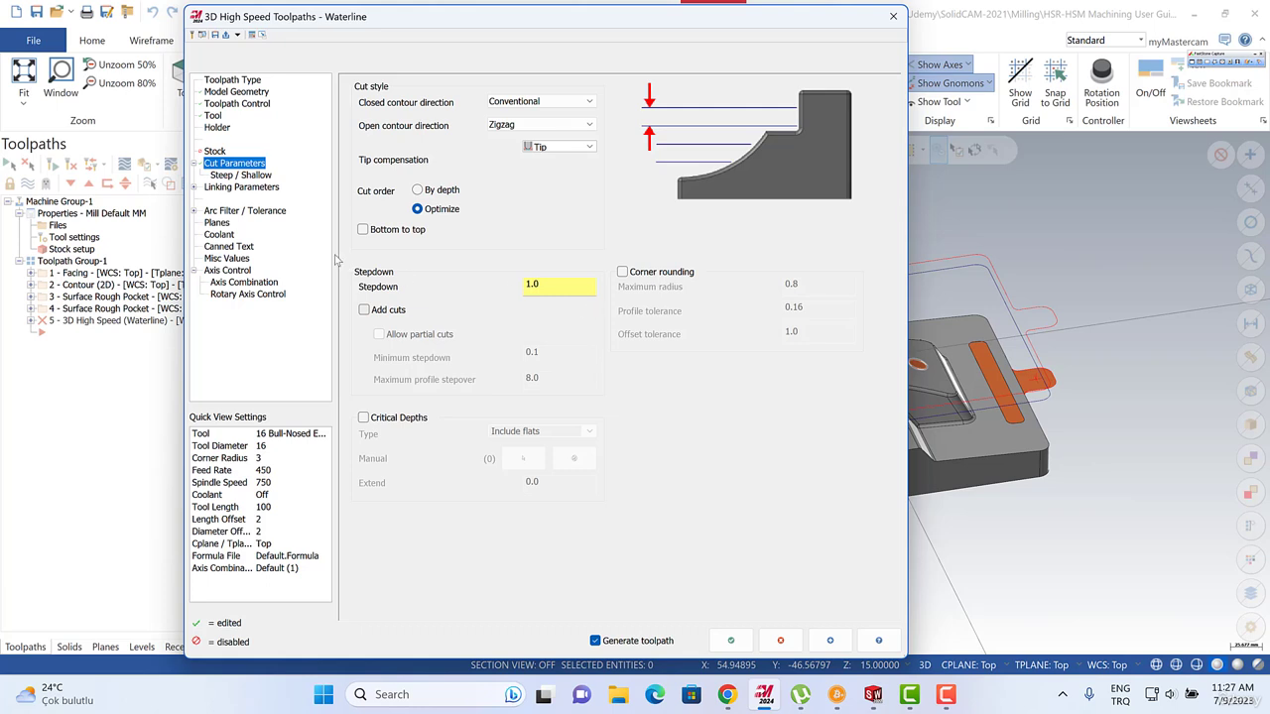
Set the clearance plane to 5 in the linking parameters and generate the Waterline toolpath.
click(238, 188)
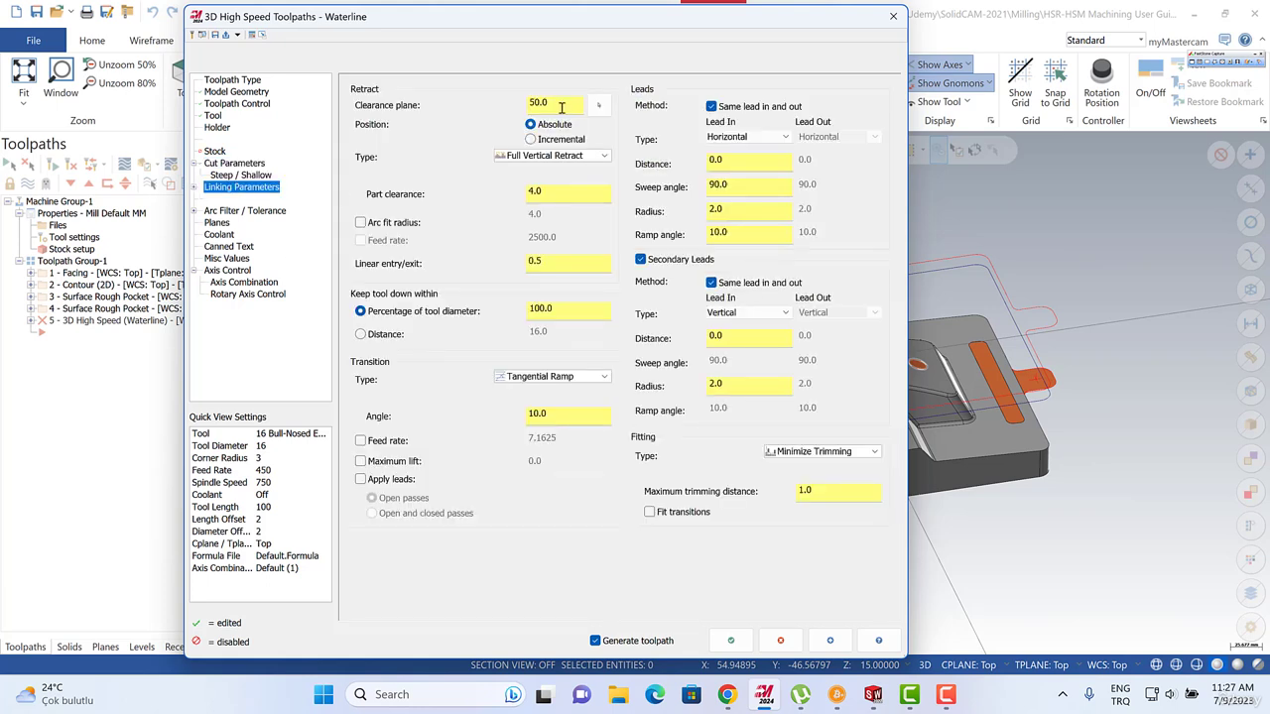
drag(561, 105, 500, 104)
text(5)
click(731, 640)
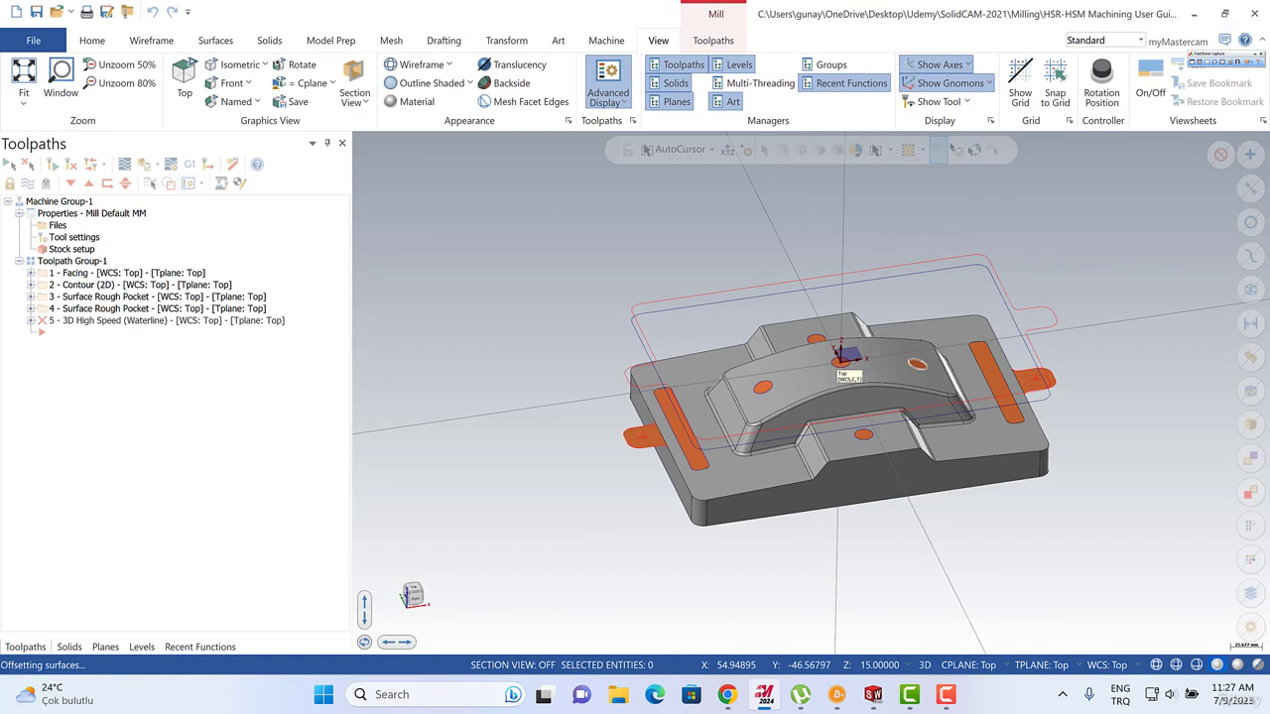
key(alt+Tab)
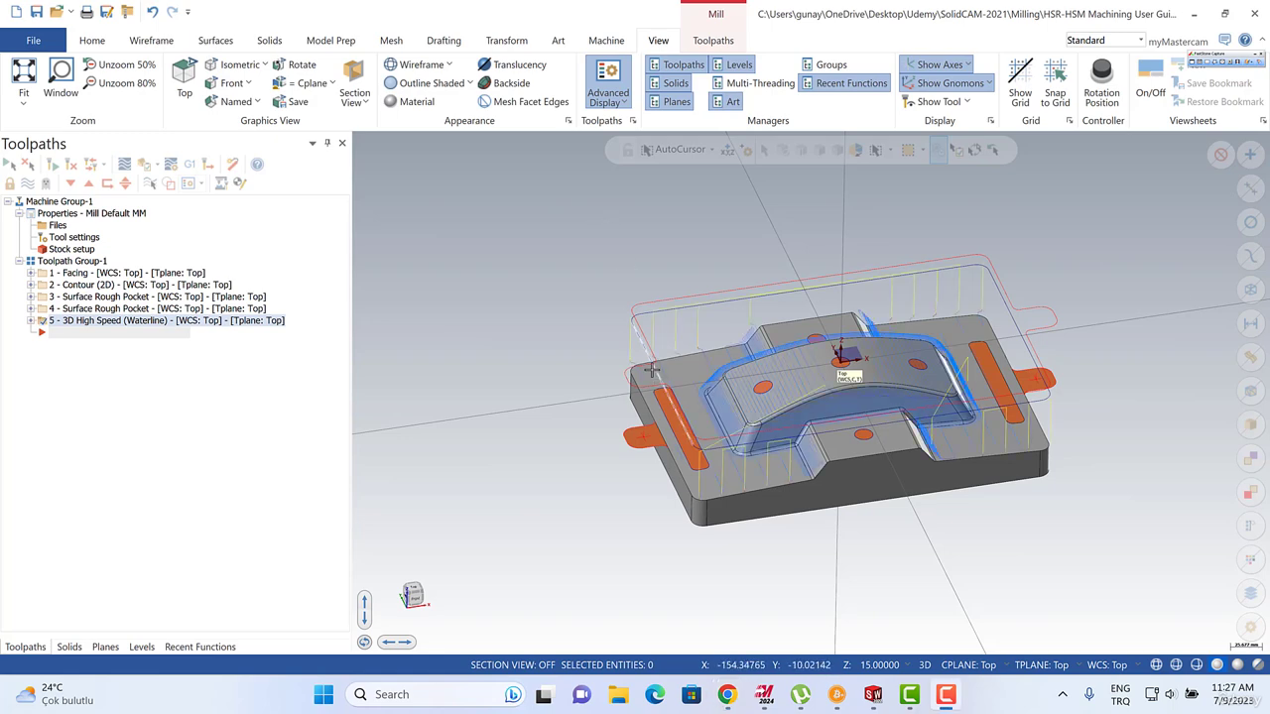
Examine the generated Waterline passes and retract moves along the part's walls from the side and from above.
scroll(667, 379, down, 1)
scroll(726, 390, up, 2)
scroll(726, 390, up, 1)
middle_drag(661, 427, 683, 470)
scroll(646, 377, up, 3)
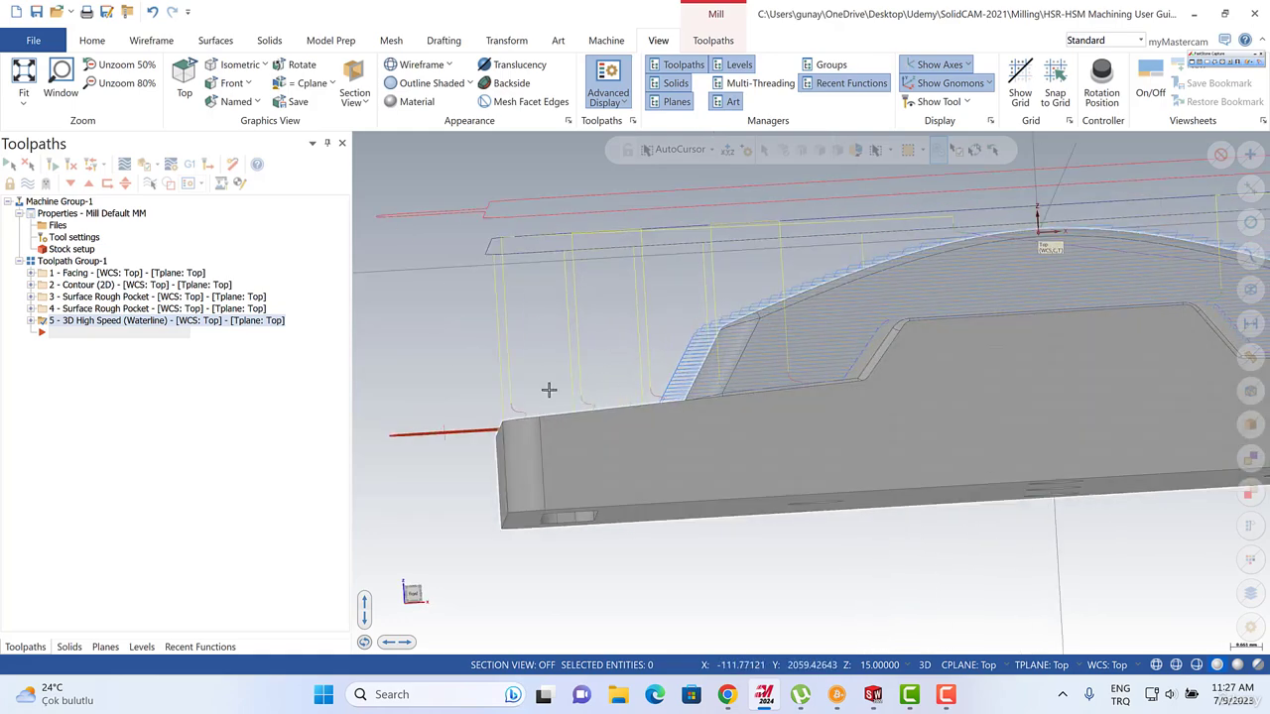
mouse_move(726, 383)
middle_down()
mouse_move(703, 408)
mouse_move(703, 383)
middle_up()
scroll(703, 383, down, 5)
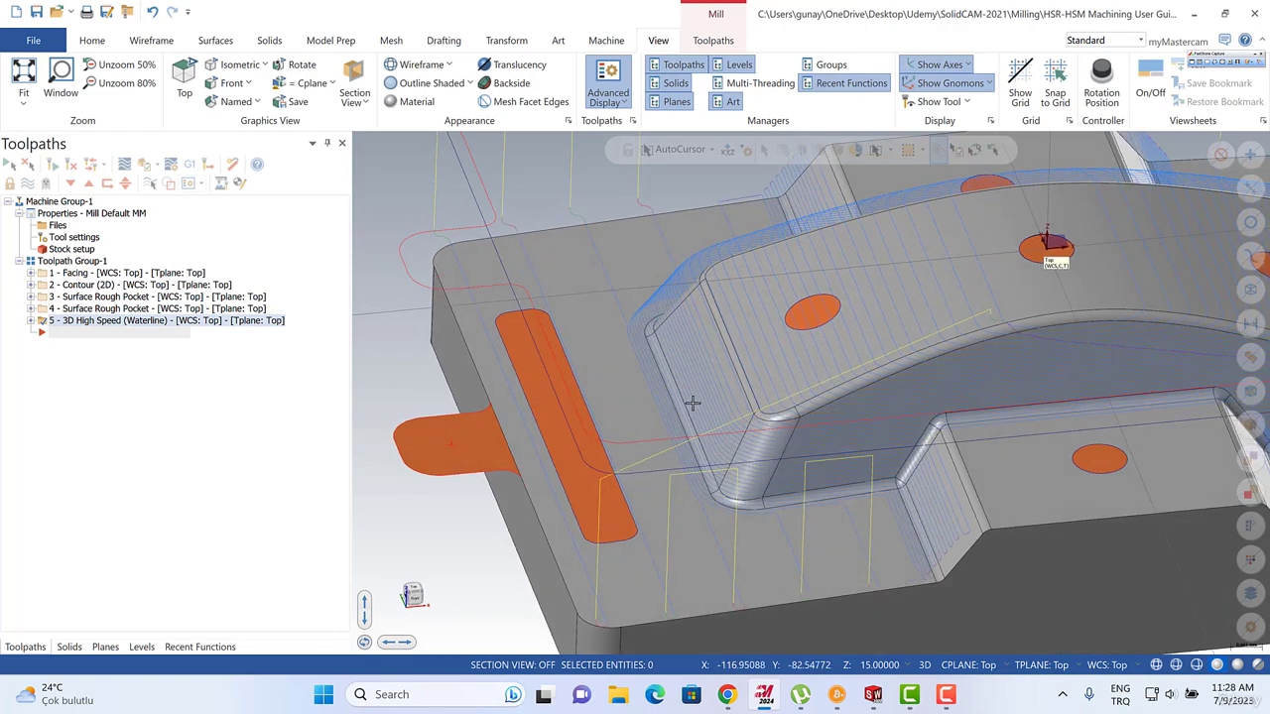
scroll(806, 394, up, 1)
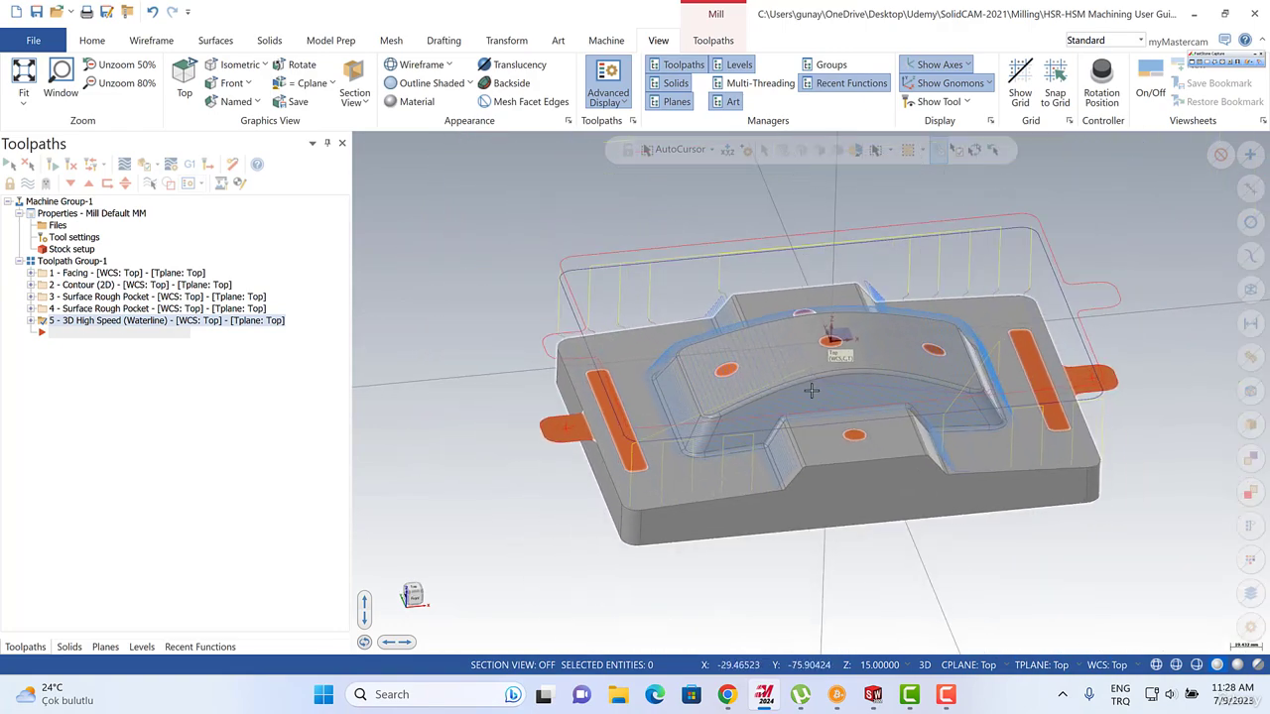
scroll(771, 313, up, 3)
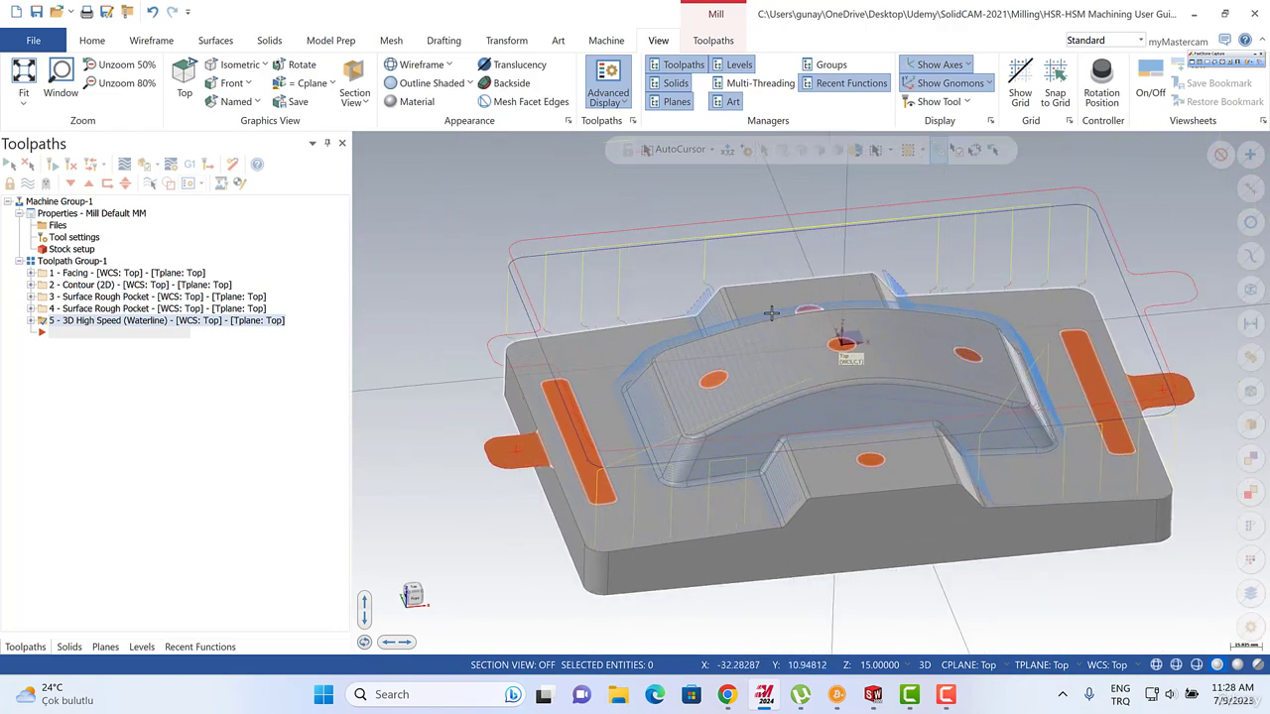
Change the Waterline operation's machining wall stock to 0.2 and regenerate the toolpath.
click(42, 320)
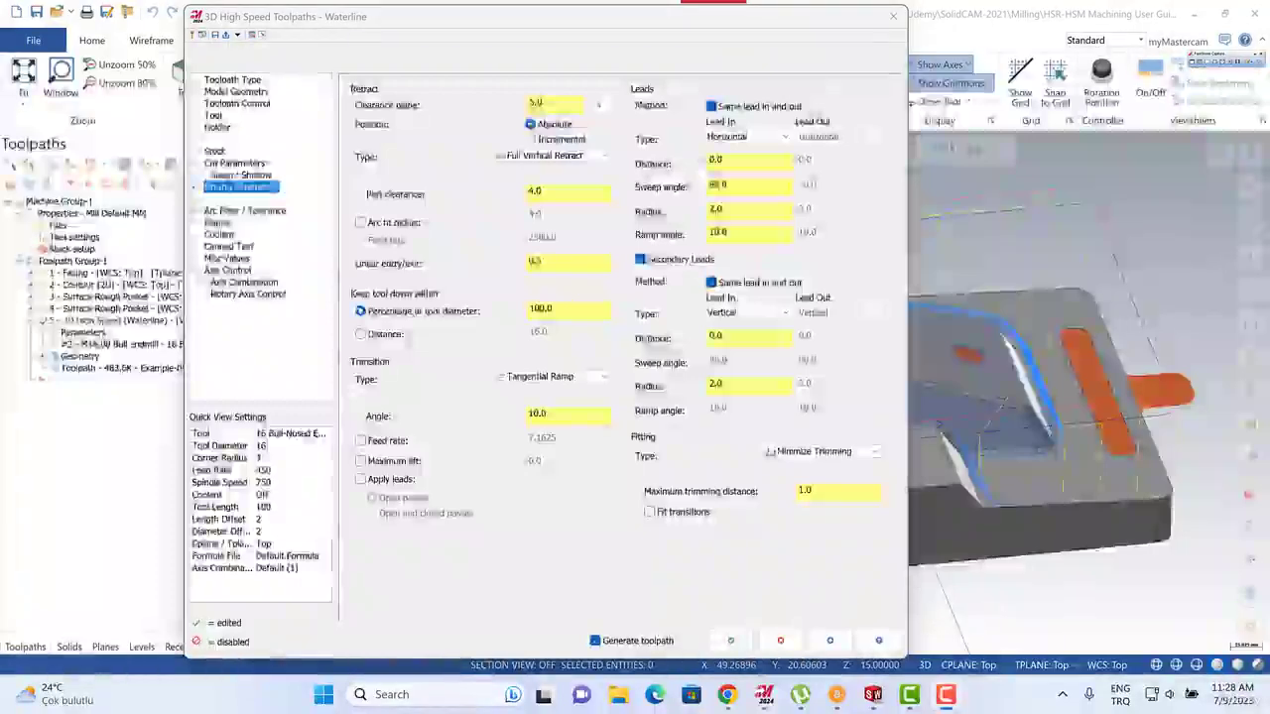
click(238, 93)
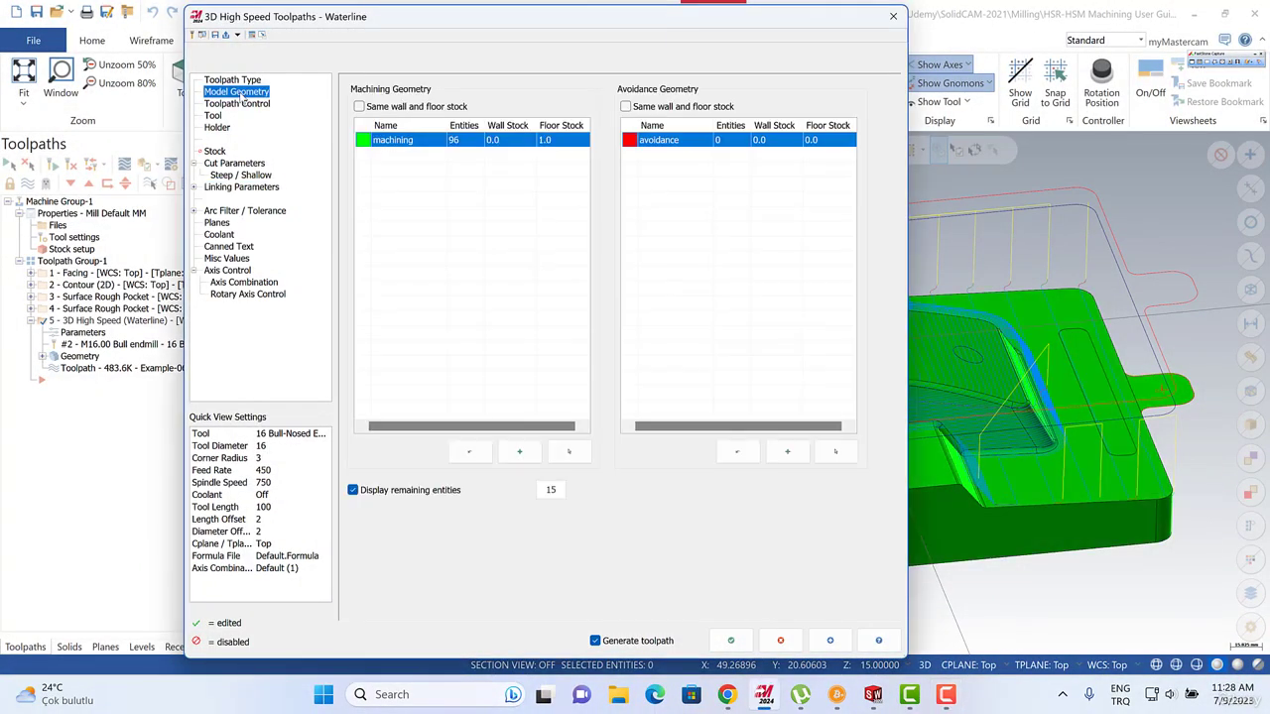
double_click(504, 144)
text(0.2)
key(Return)
click(731, 641)
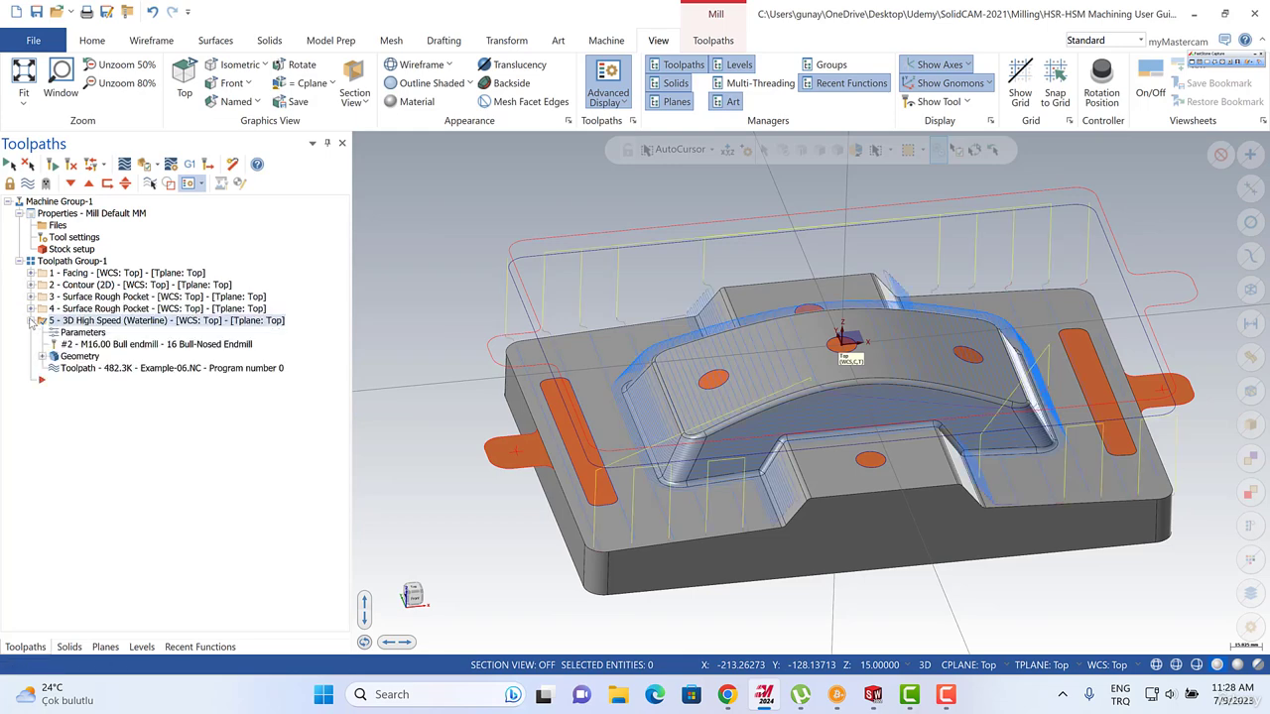
Hide the Waterline toolpath display, collapse its operation, and add a 3D high speed Raster toolpath after it.
click(28, 185)
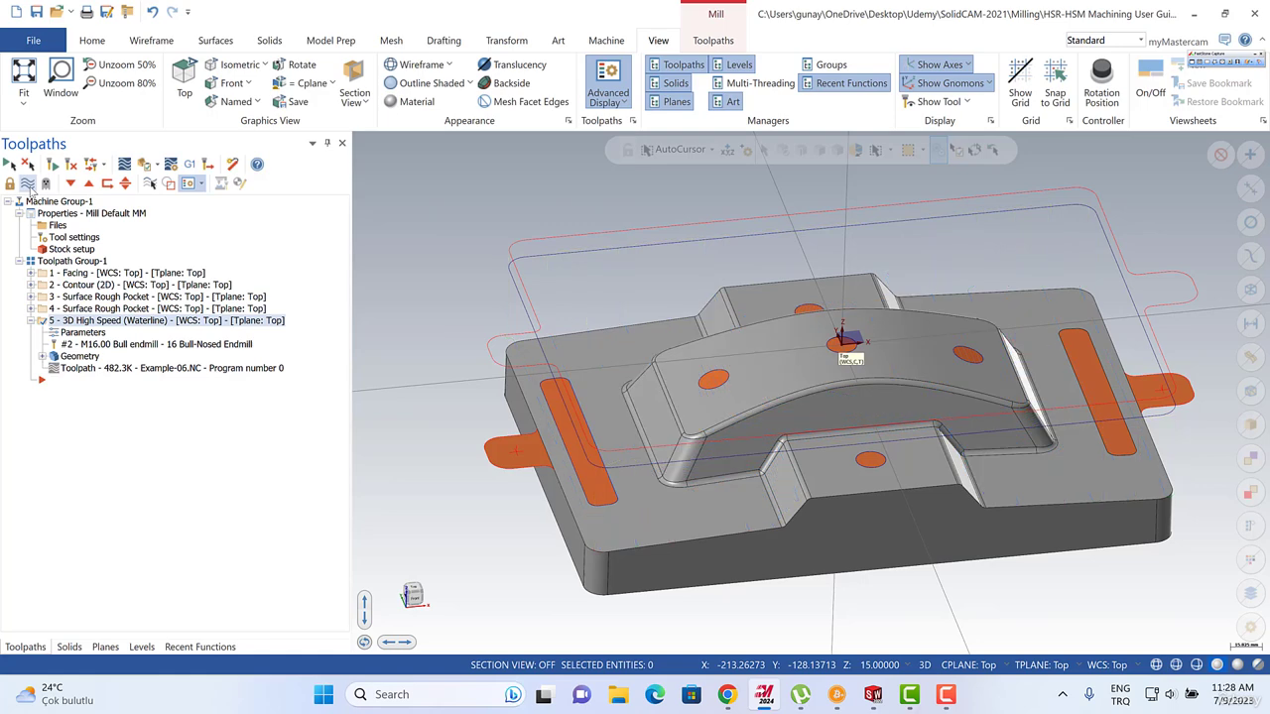
click(31, 322)
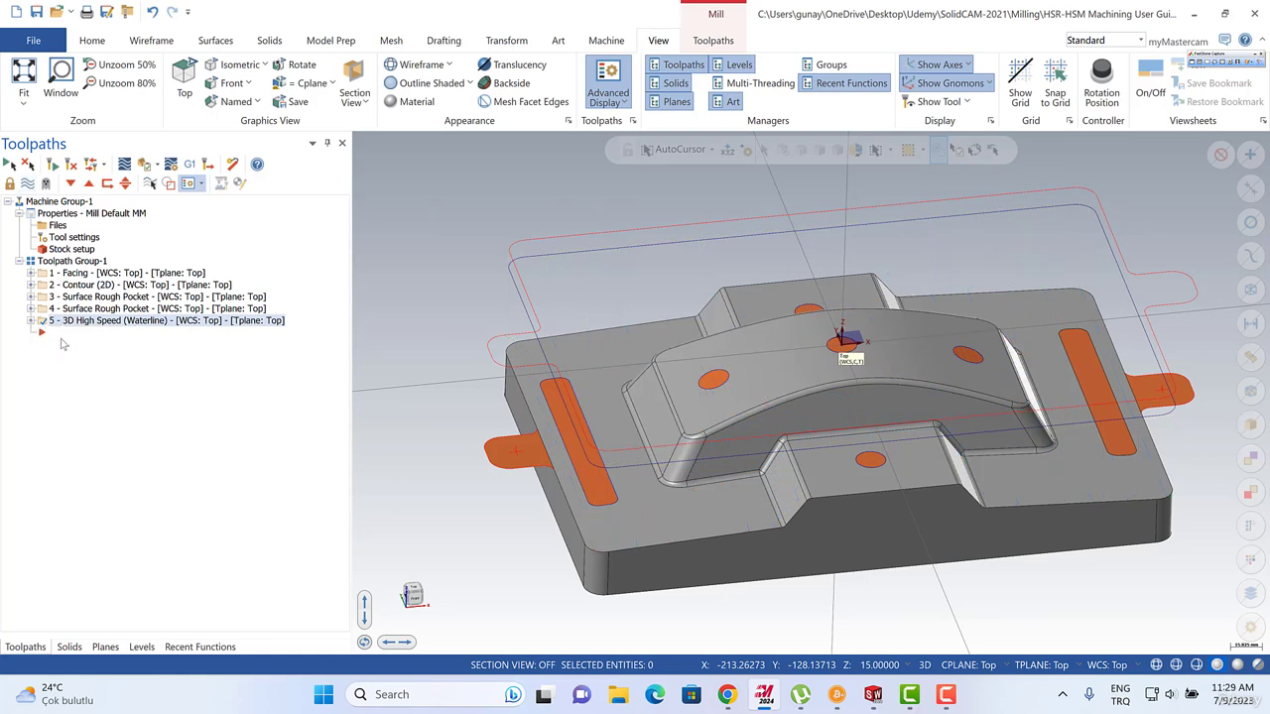
right_click(61, 344)
mouse_move(171, 235)
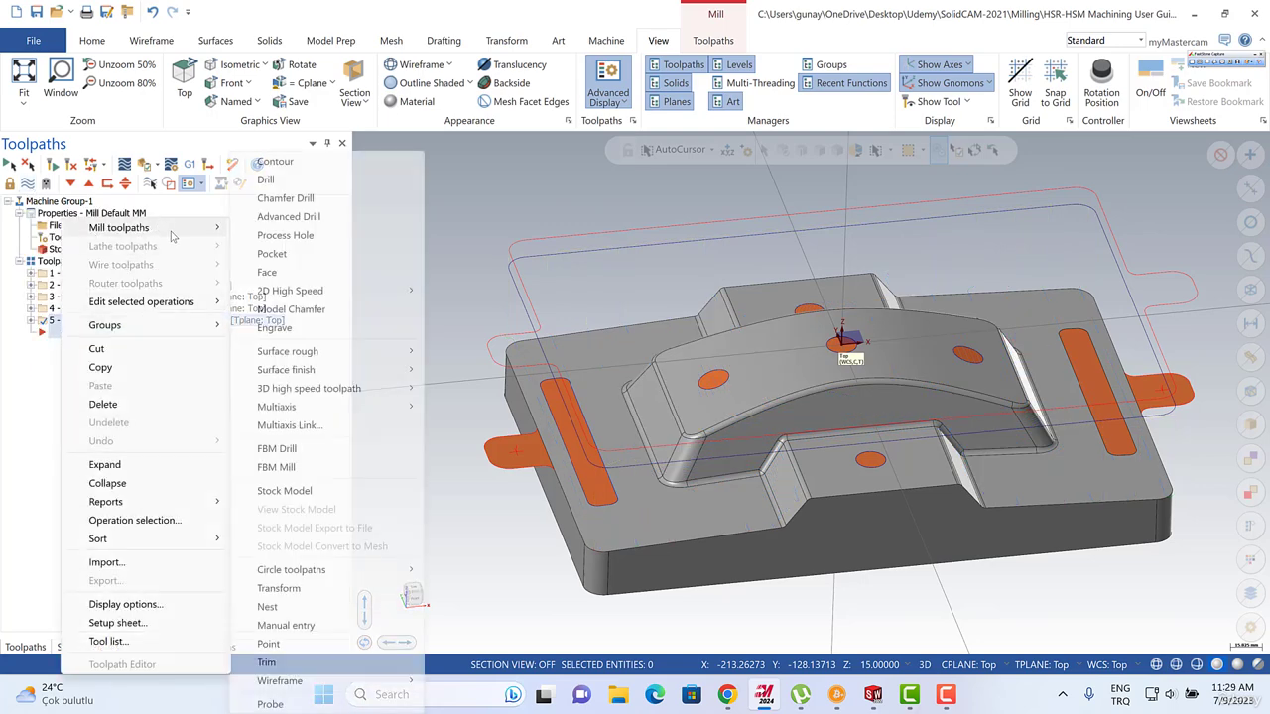
mouse_move(383, 388)
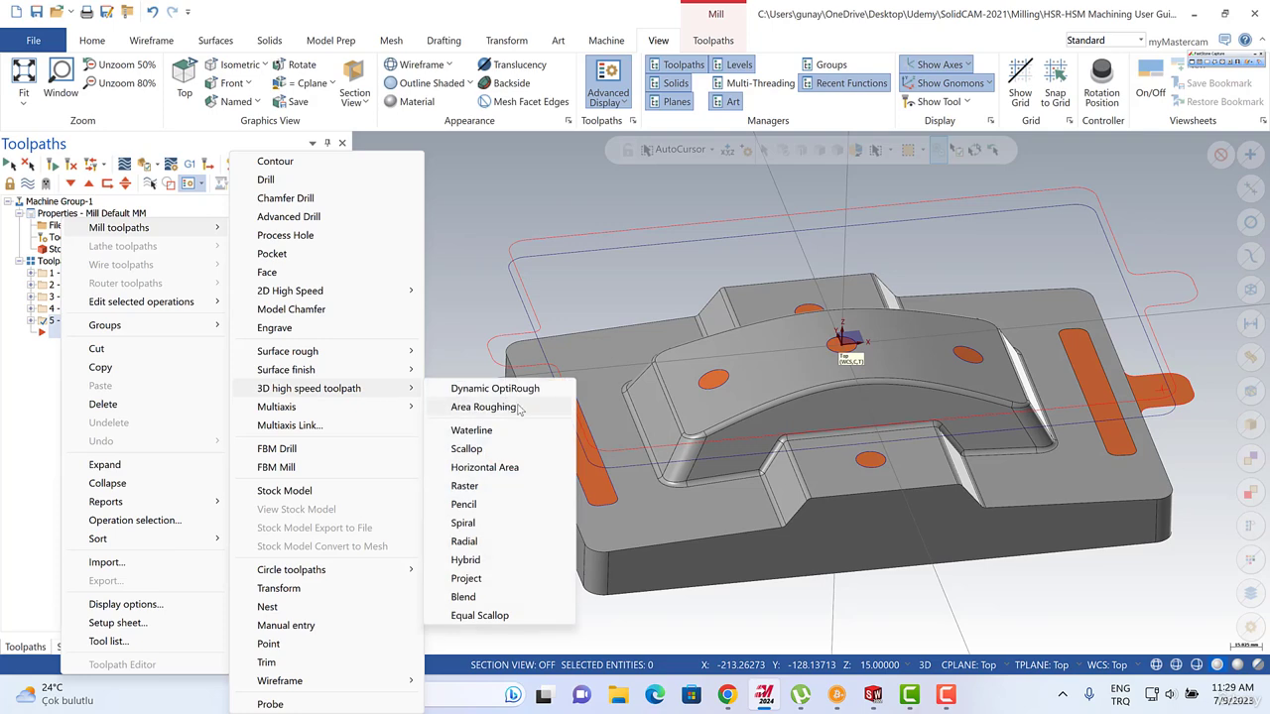
click(465, 486)
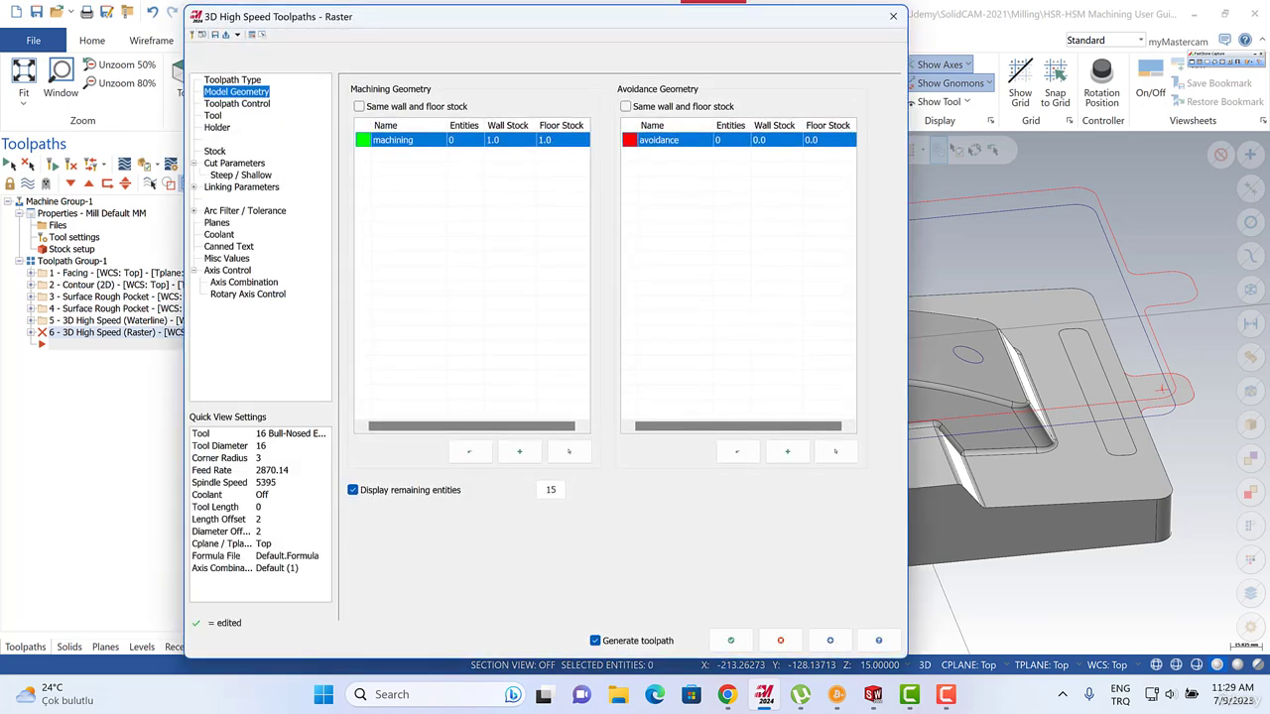
Select the whole solid part as the machining geometry for the Raster toolpath.
right_click(414, 146)
click(449, 148)
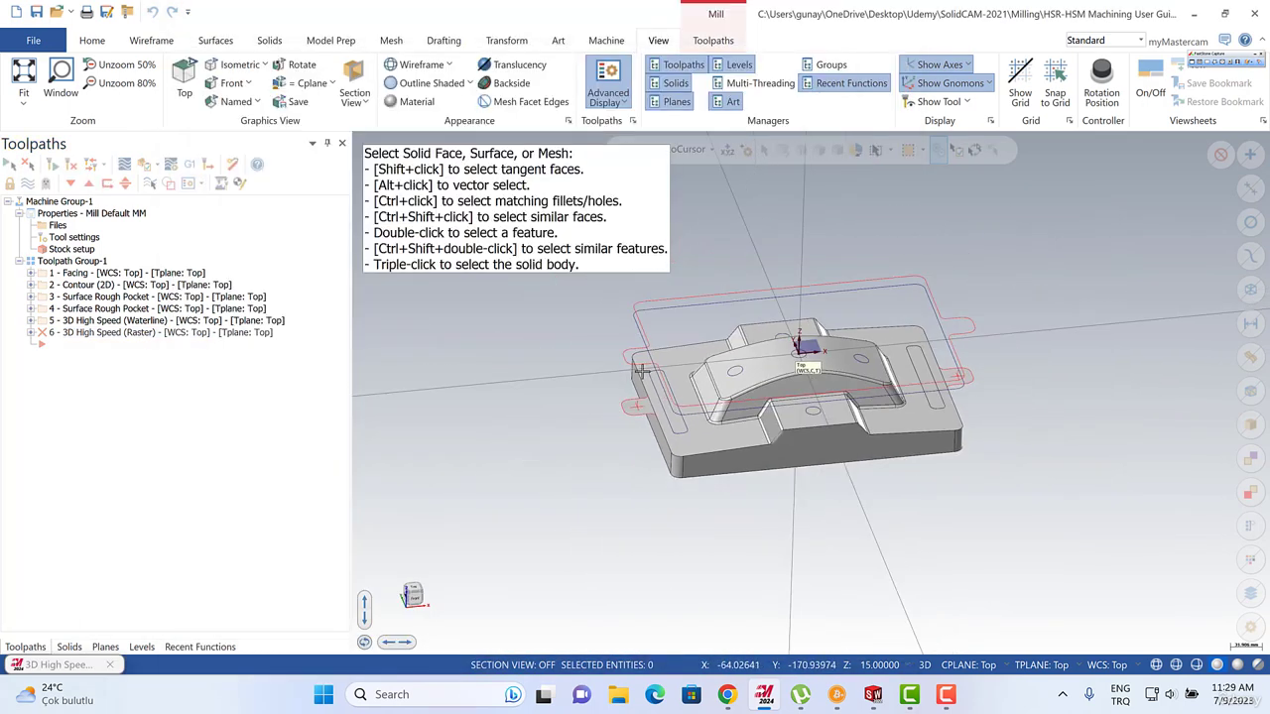
scroll(744, 454, down, 1)
drag(591, 310, 995, 499)
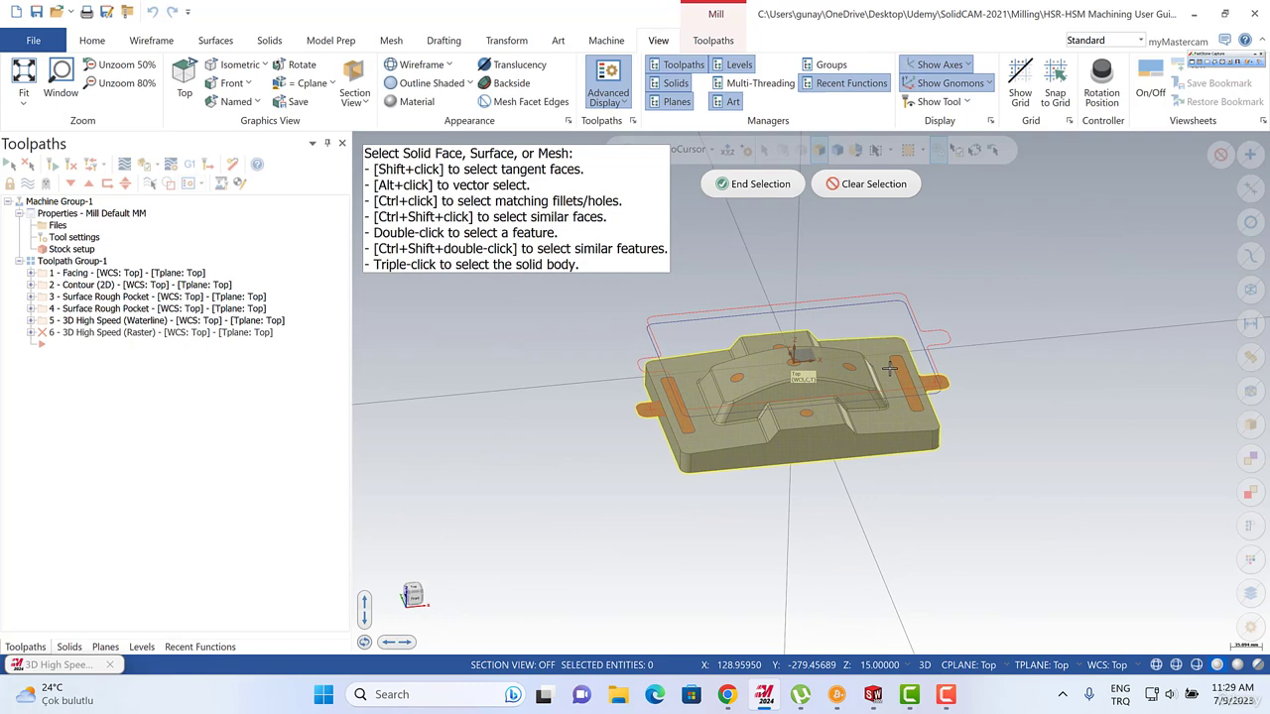
click(755, 184)
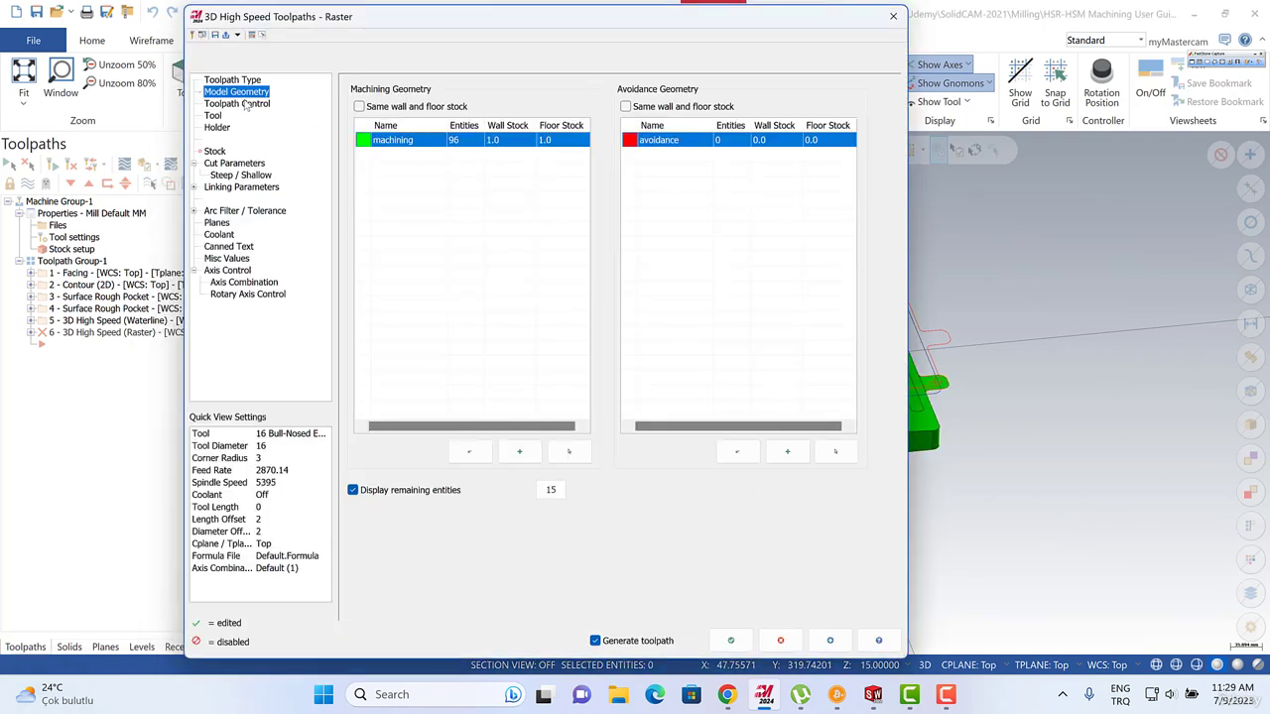
Chain the blue rectangular profile around the part as the Raster containment boundary.
click(244, 105)
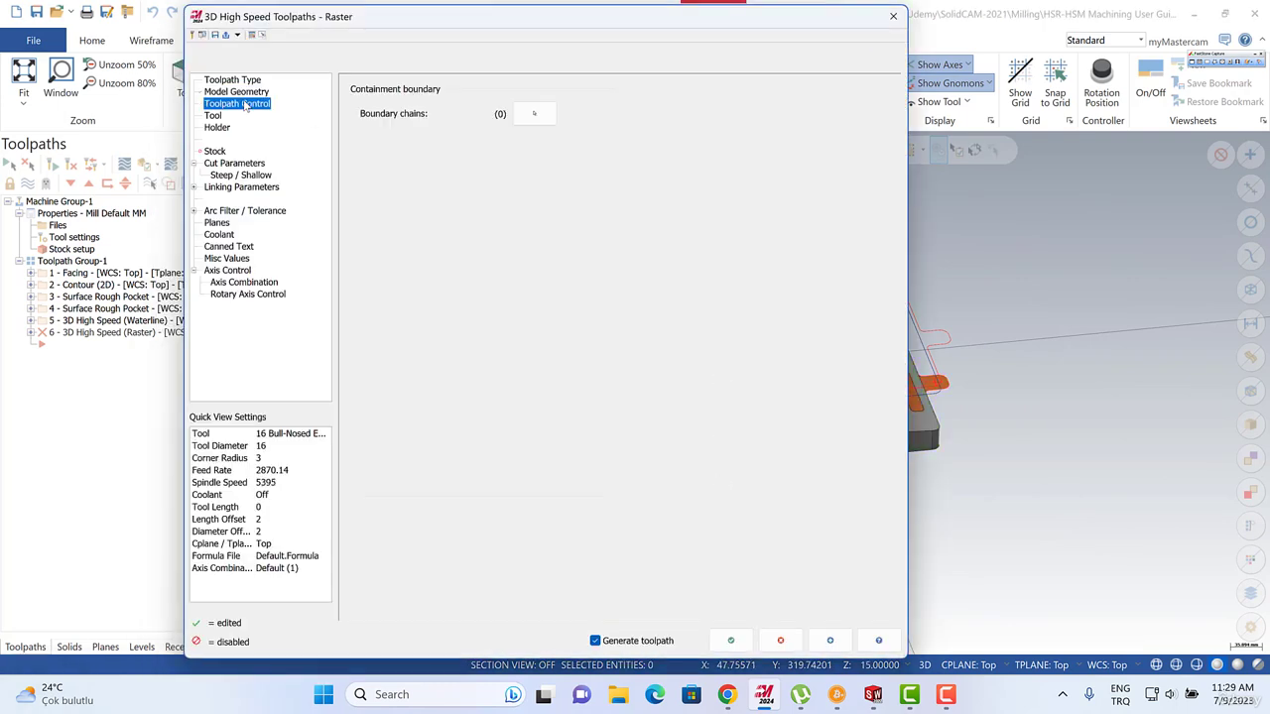
click(532, 116)
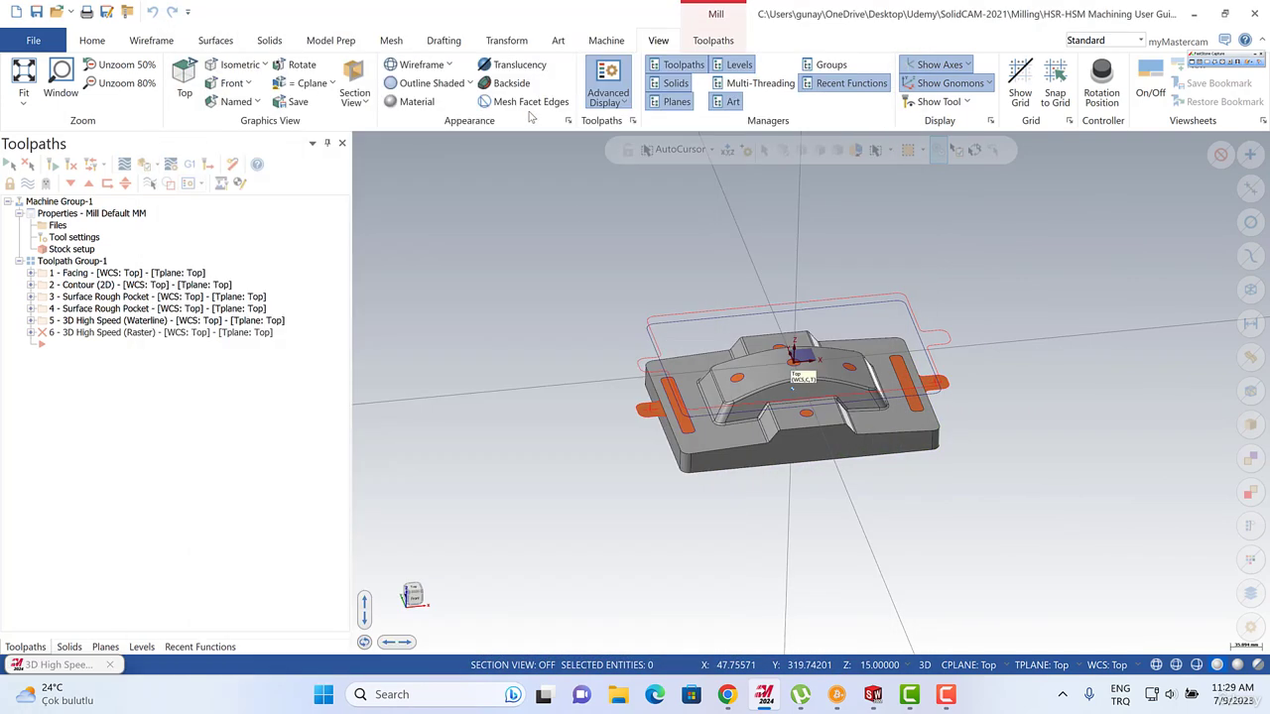
click(664, 322)
click(202, 621)
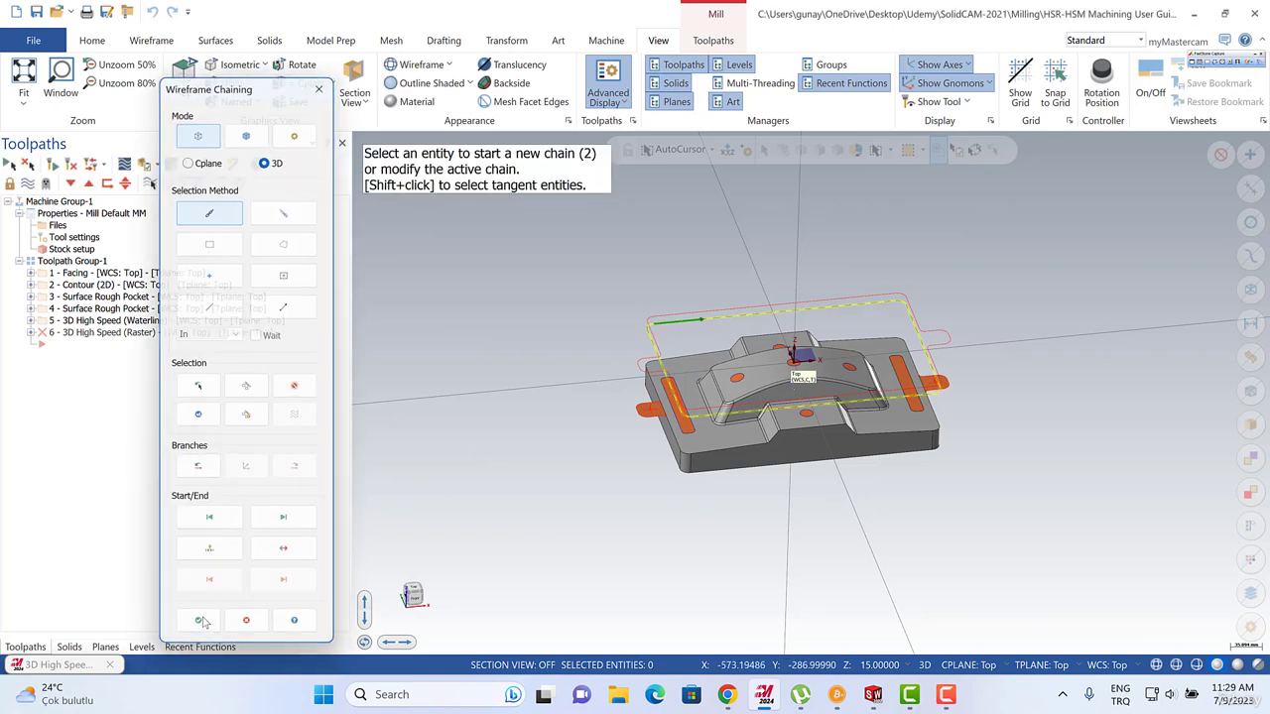
Create a ball endmill with a 10 mm cutting diameter for the Raster toolpath.
click(213, 116)
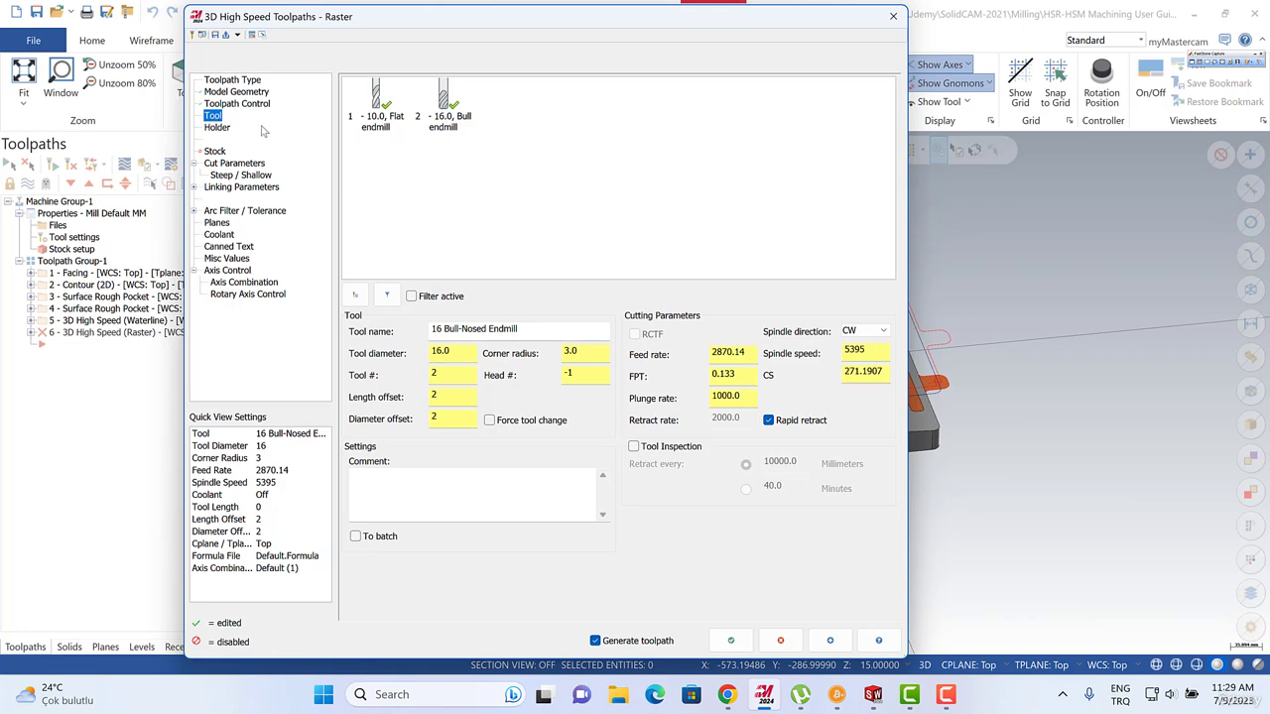
right_click(435, 162)
click(480, 186)
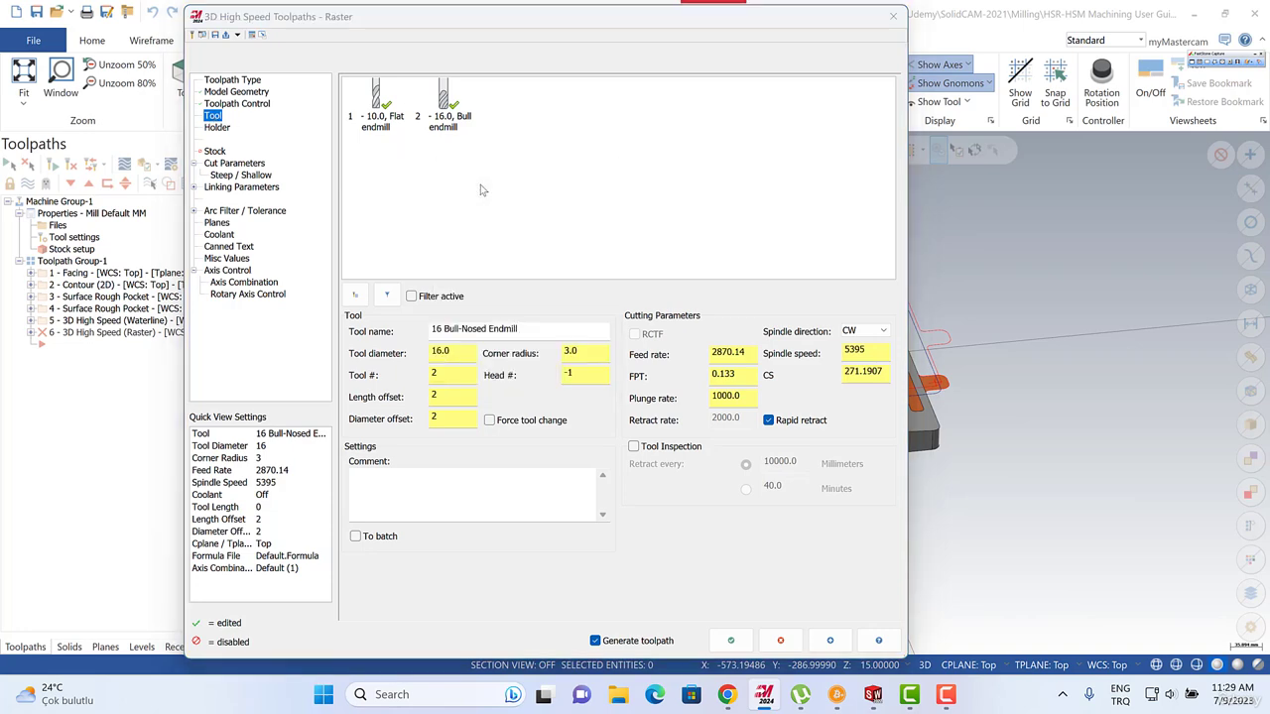
click(734, 282)
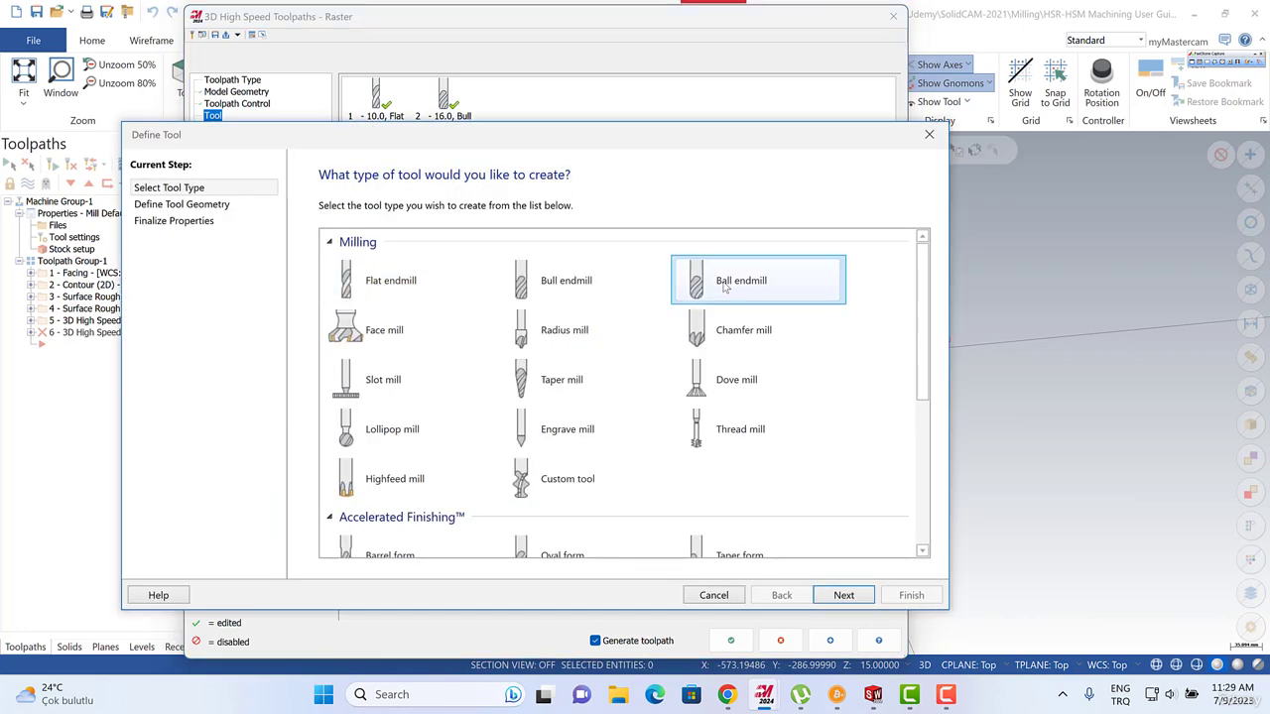
click(843, 595)
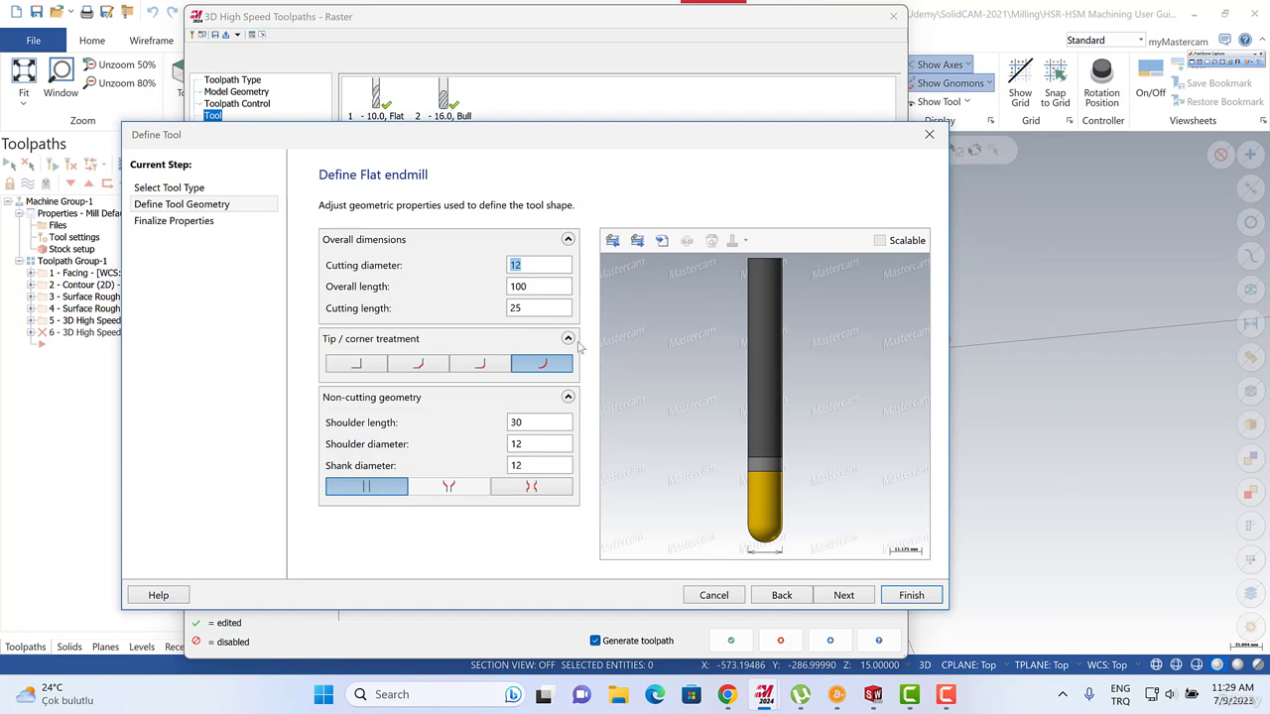
click(538, 286)
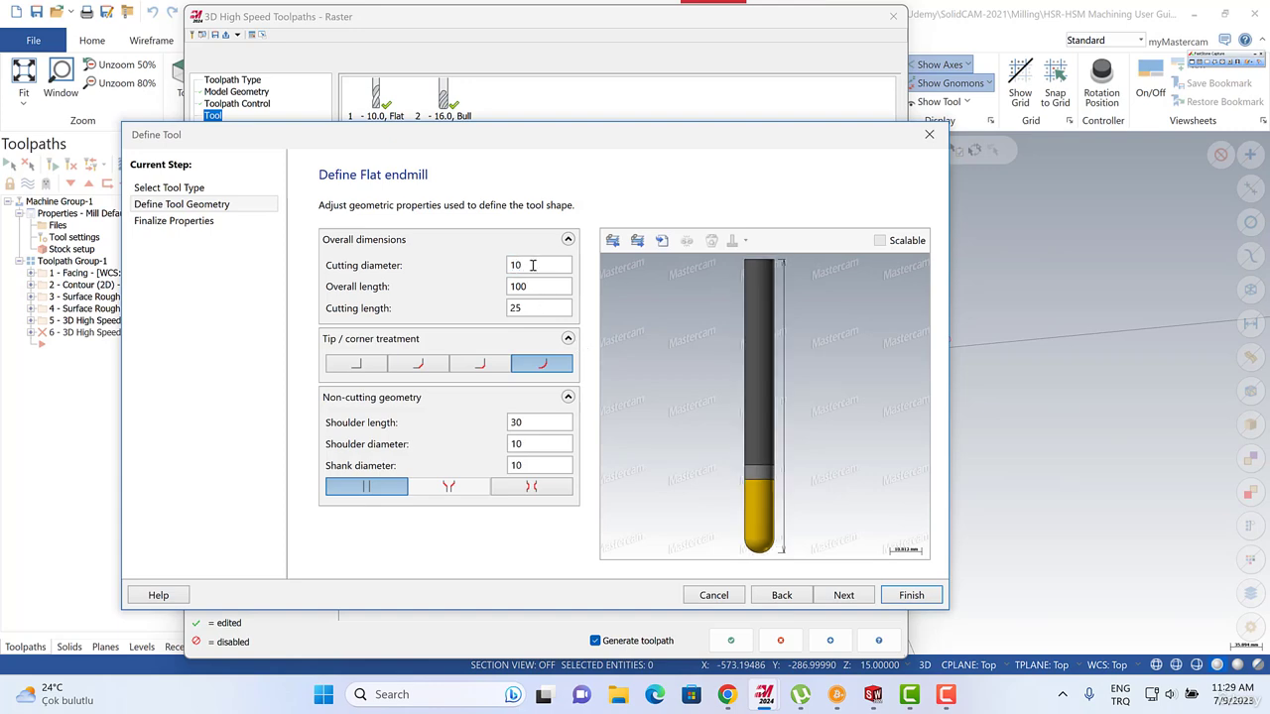
double_click(532, 265)
click(844, 595)
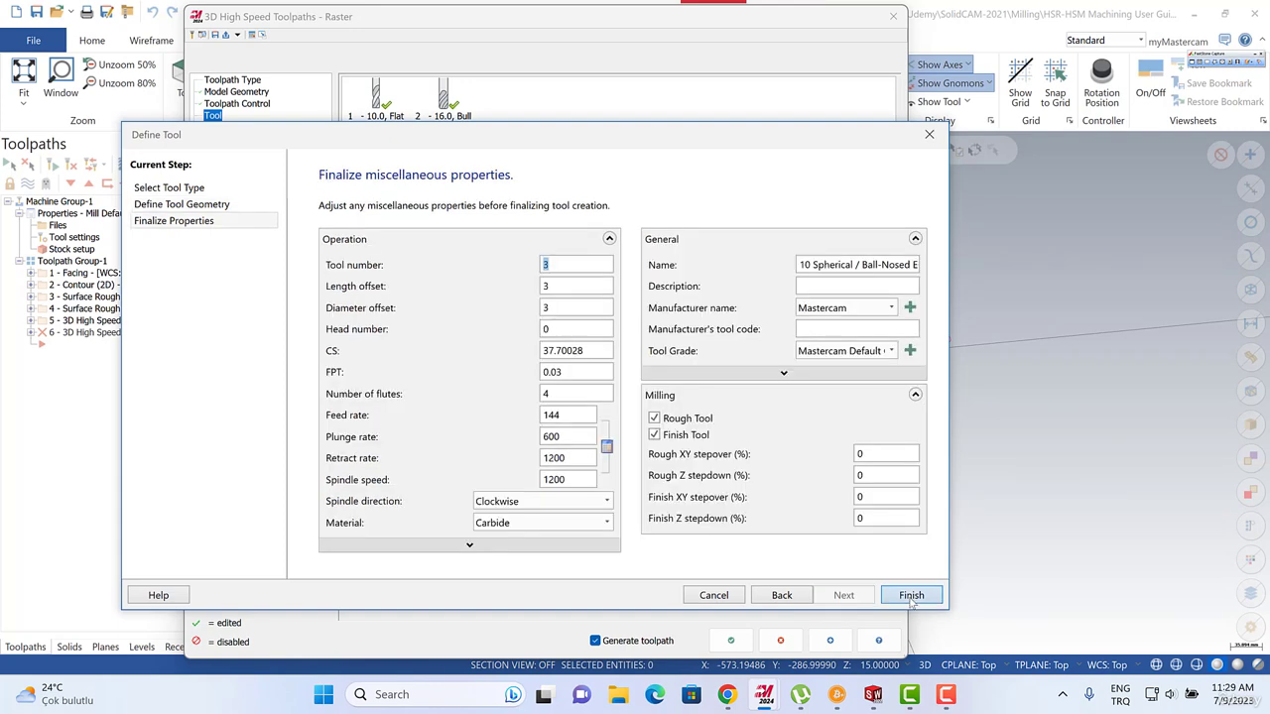
click(911, 595)
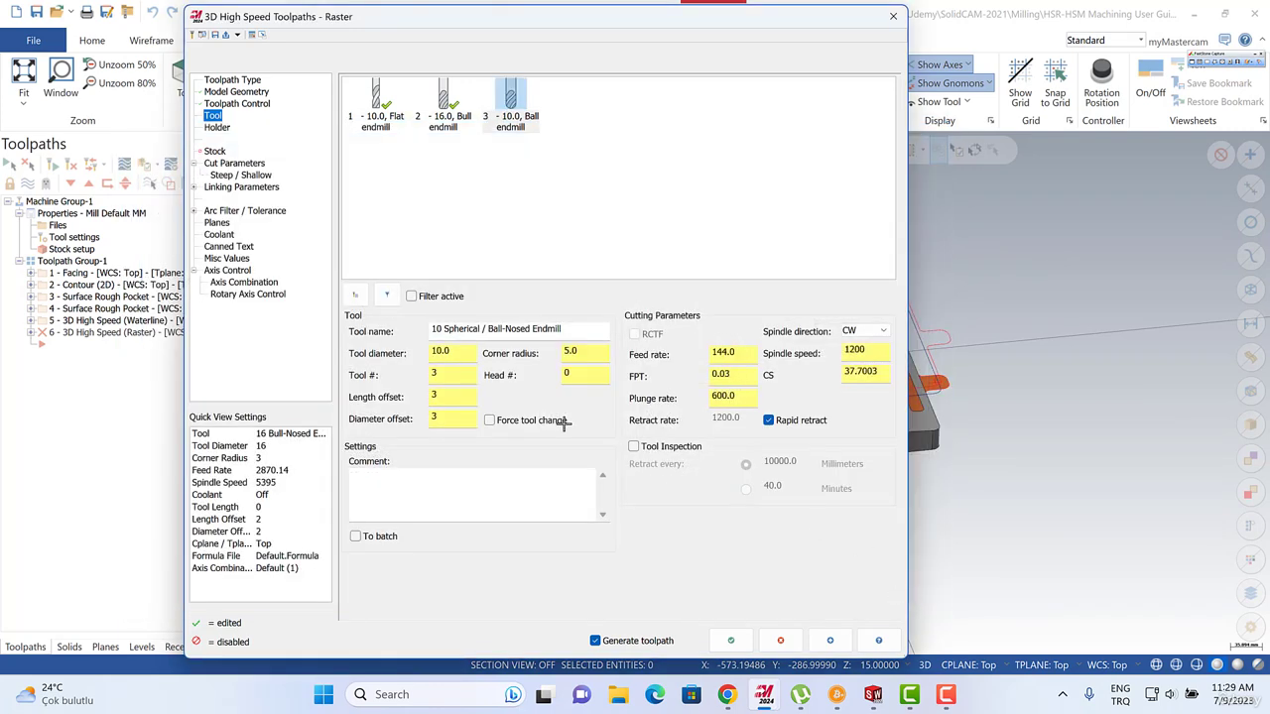
Set the ball endmill's feed per tooth to 0.15 and its cutting speed to 200.
double_click(722, 377)
text(15)
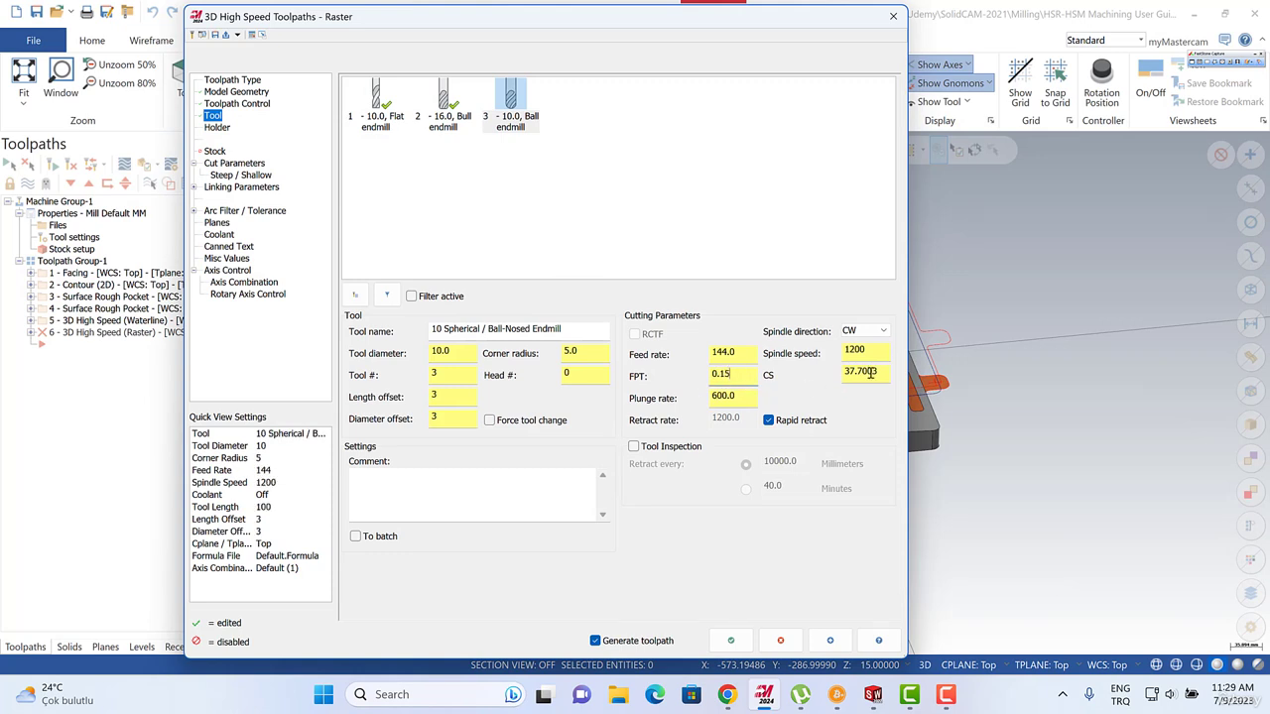
triple_click(870, 373)
text(200)
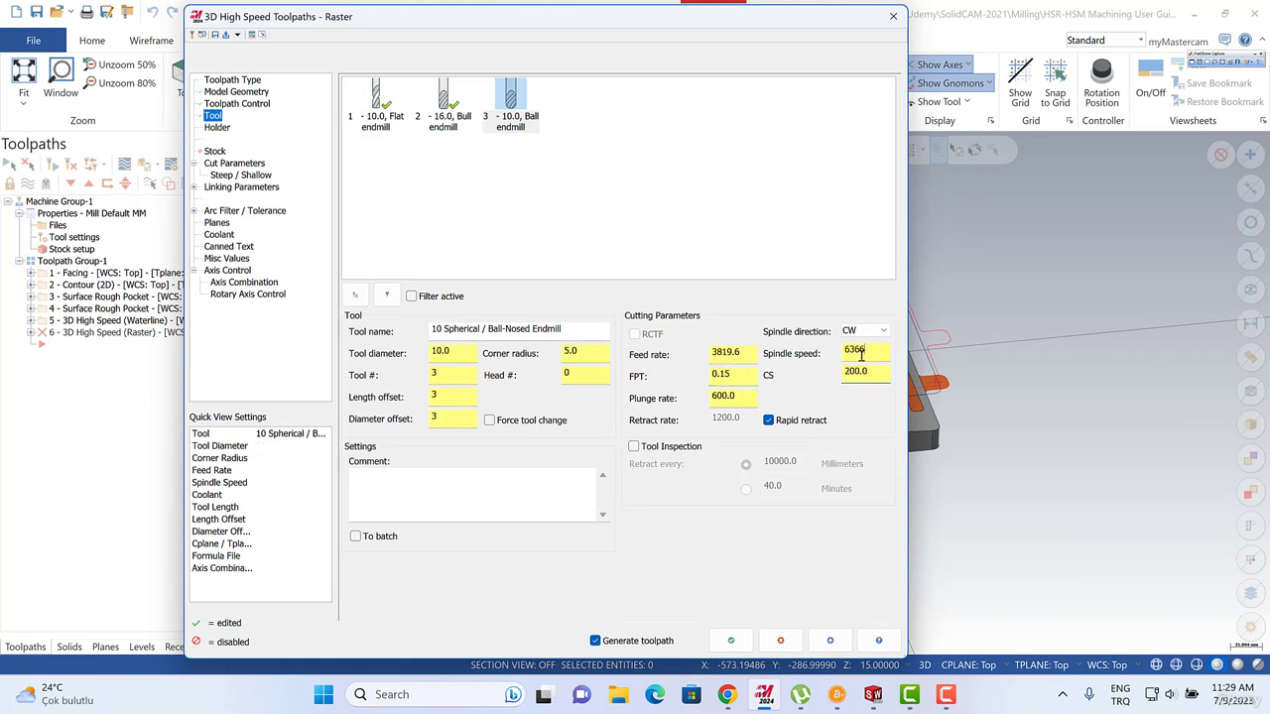
key(shift+Tab)
Set the Raster stepover to 5, keeping Zigzag cutting and the steep/shallow angle range of 0 to 90.
click(238, 163)
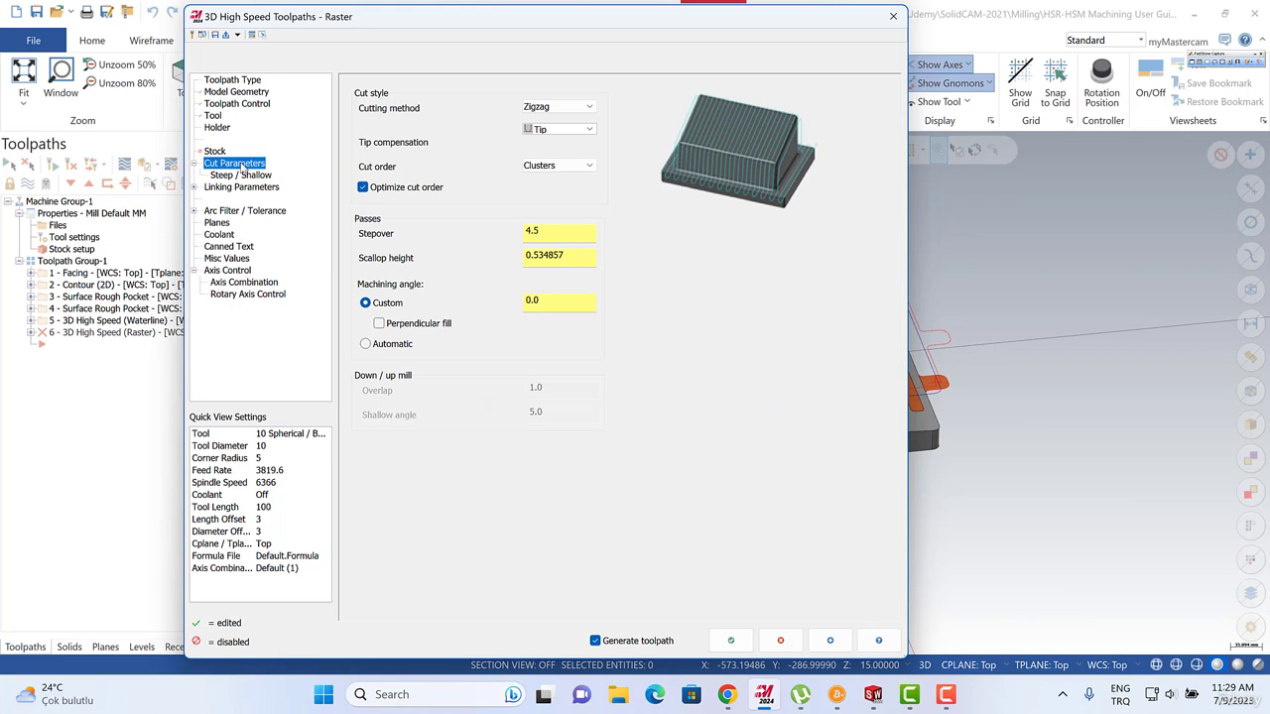
click(558, 107)
click(558, 107)
double_click(543, 231)
text(15)
text(5)
click(543, 260)
double_click(544, 260)
double_click(547, 232)
click(234, 175)
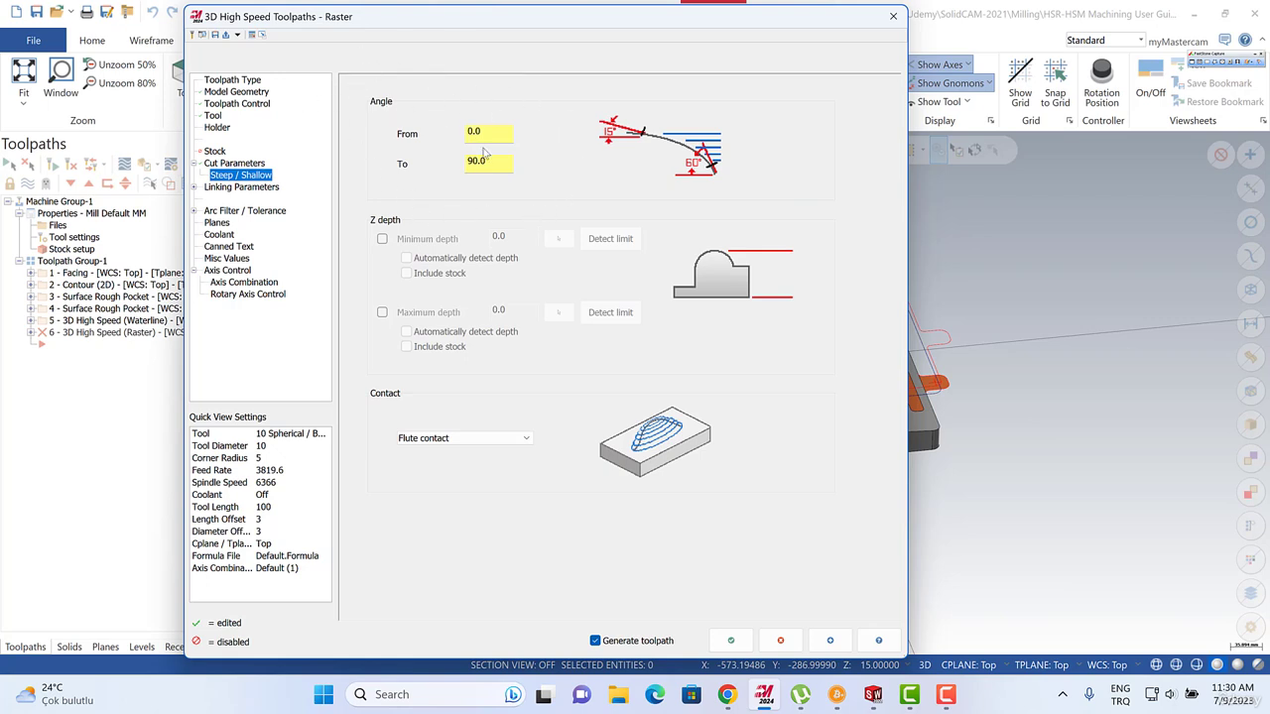
drag(487, 131, 438, 133)
drag(499, 168, 446, 171)
Set the clearance plane to 5 in the linking parameters and generate the Raster toolpath.
click(241, 188)
double_click(566, 103)
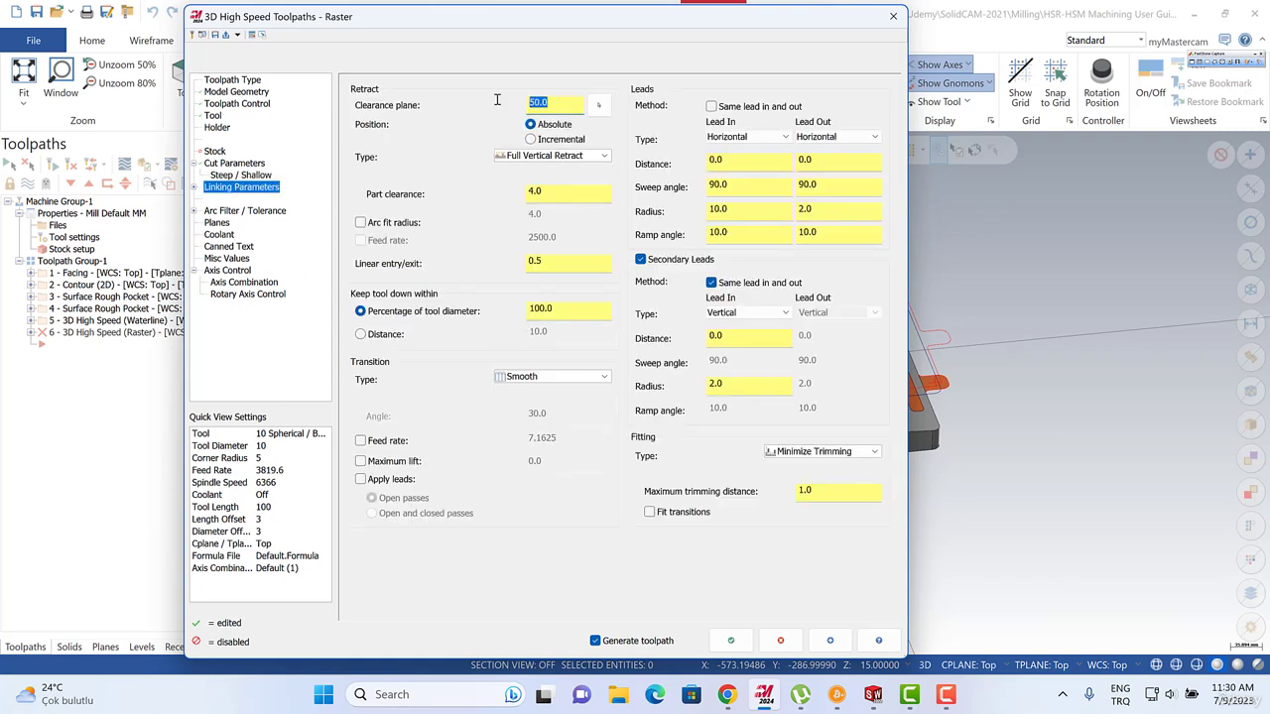
text(5)
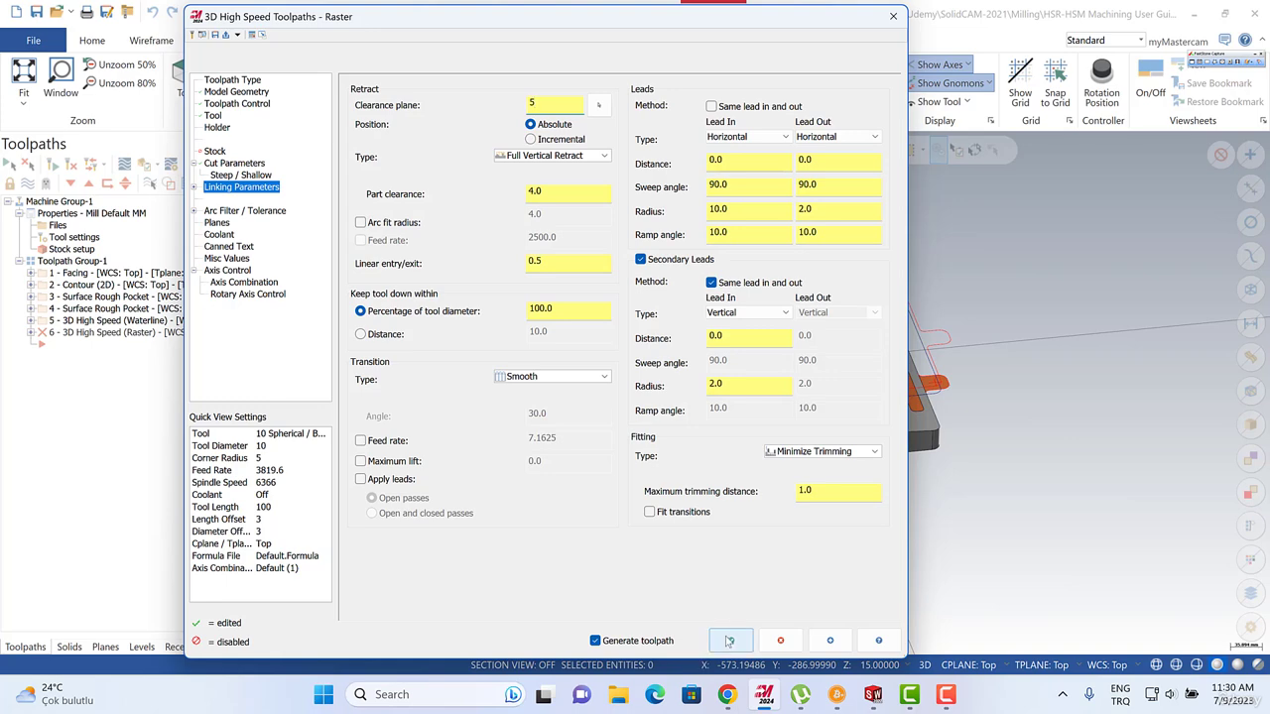
click(731, 640)
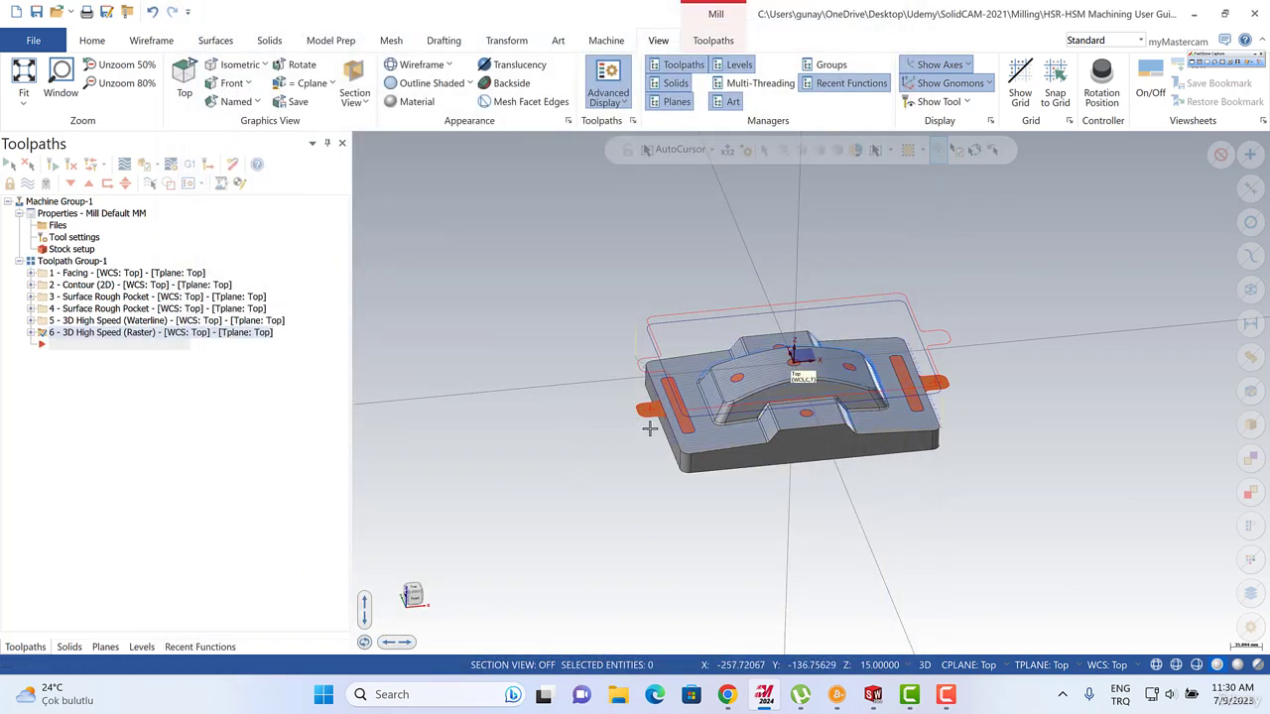
Examine the spacing of the Raster passes and the links at the part's edges from several angles.
scroll(591, 323, up, 4)
middle_drag(592, 323, 663, 335)
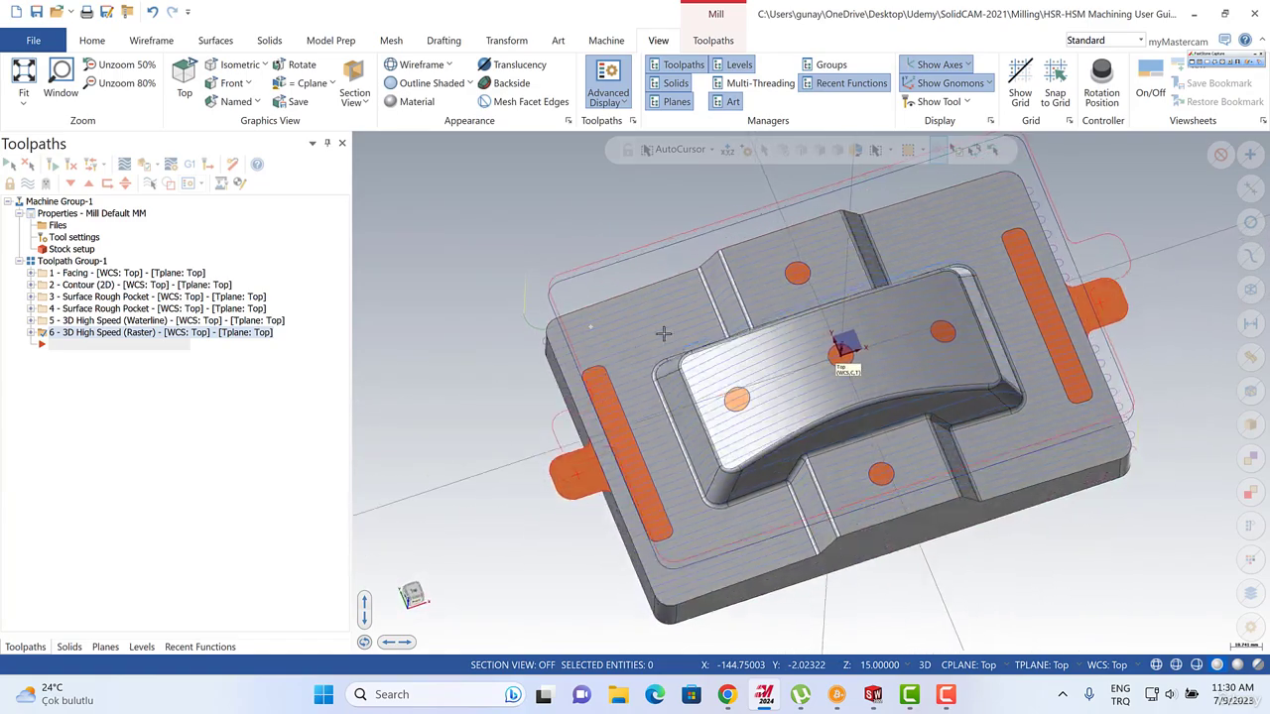
scroll(1021, 289, up, 3)
scroll(1194, 315, up, 5)
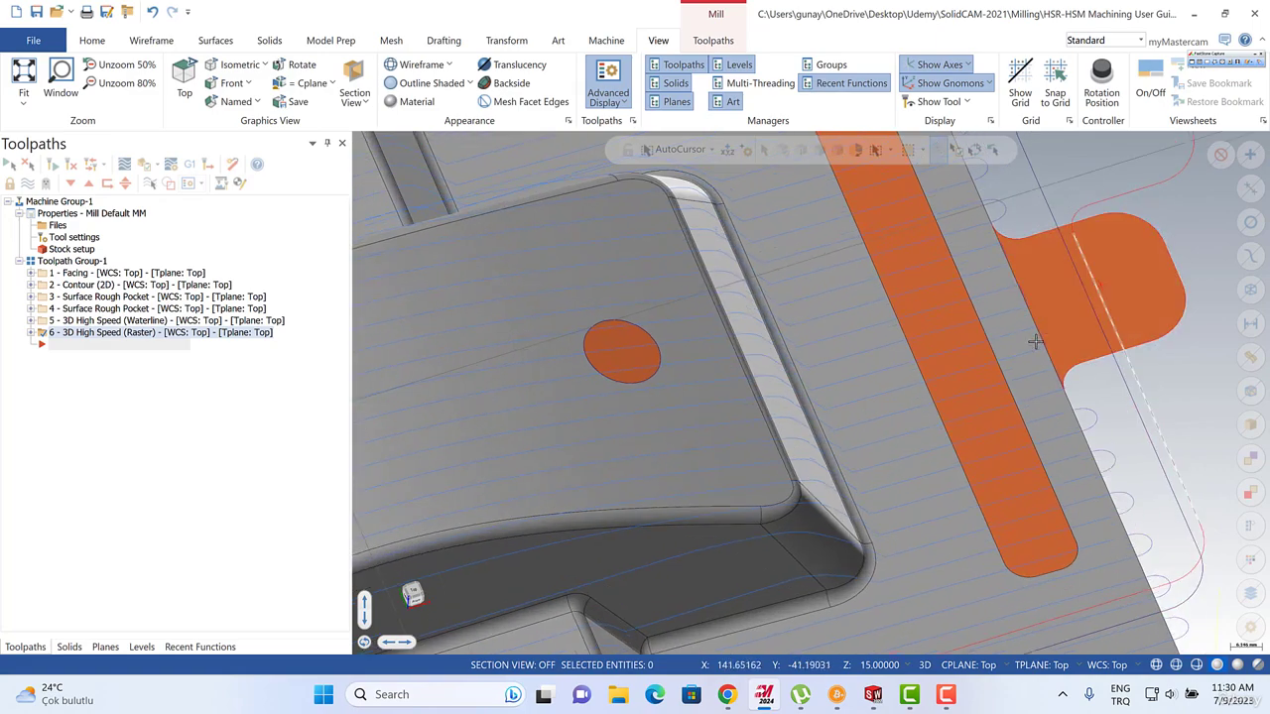
scroll(1043, 325, down, 3)
scroll(842, 262, down, 5)
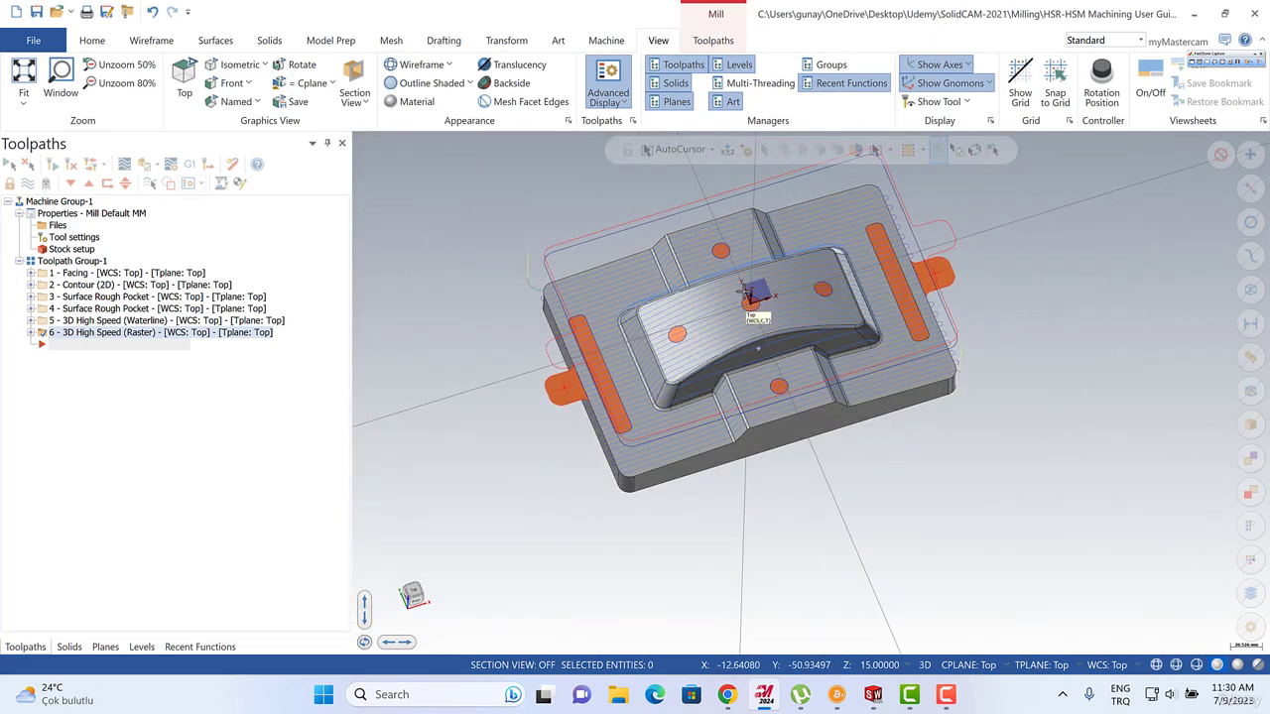
mouse_move(751, 323)
middle_down()
mouse_move(743, 277)
mouse_move(706, 266)
mouse_move(752, 306)
mouse_move(751, 325)
middle_up()
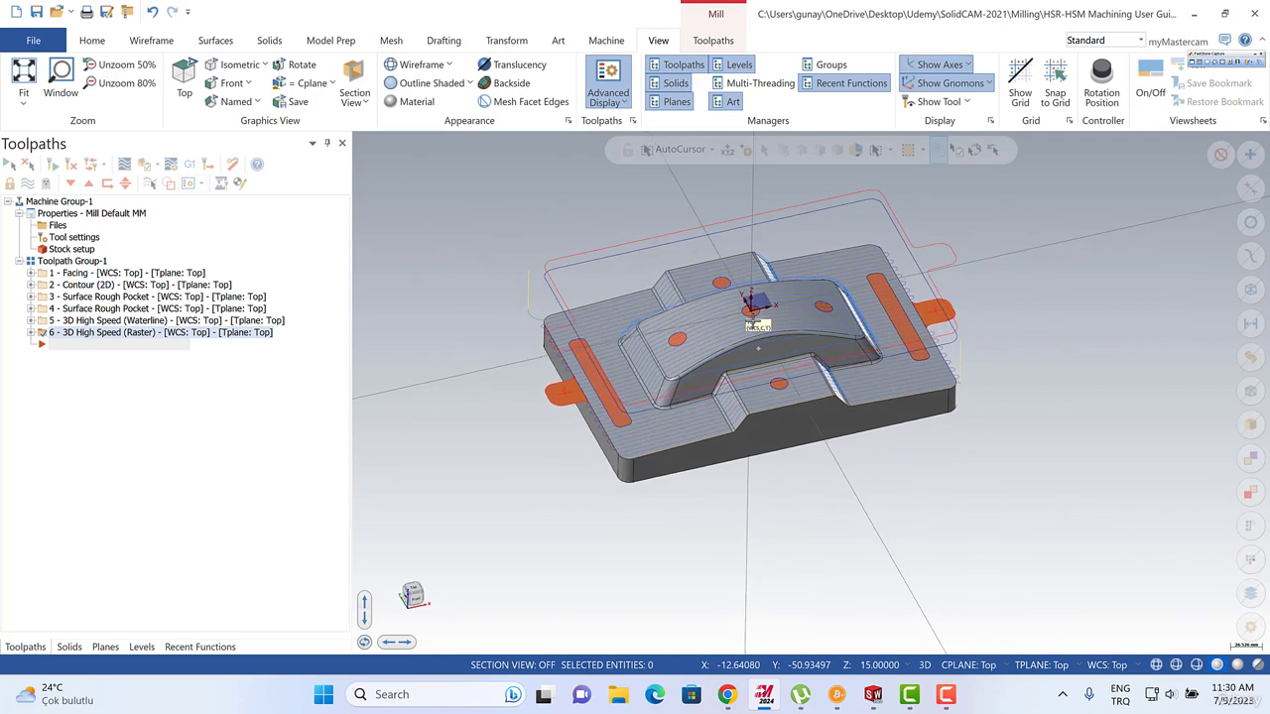
scroll(713, 339, up, 4)
mouse_move(657, 365)
middle_down()
mouse_move(650, 380)
mouse_move(644, 348)
middle_up()
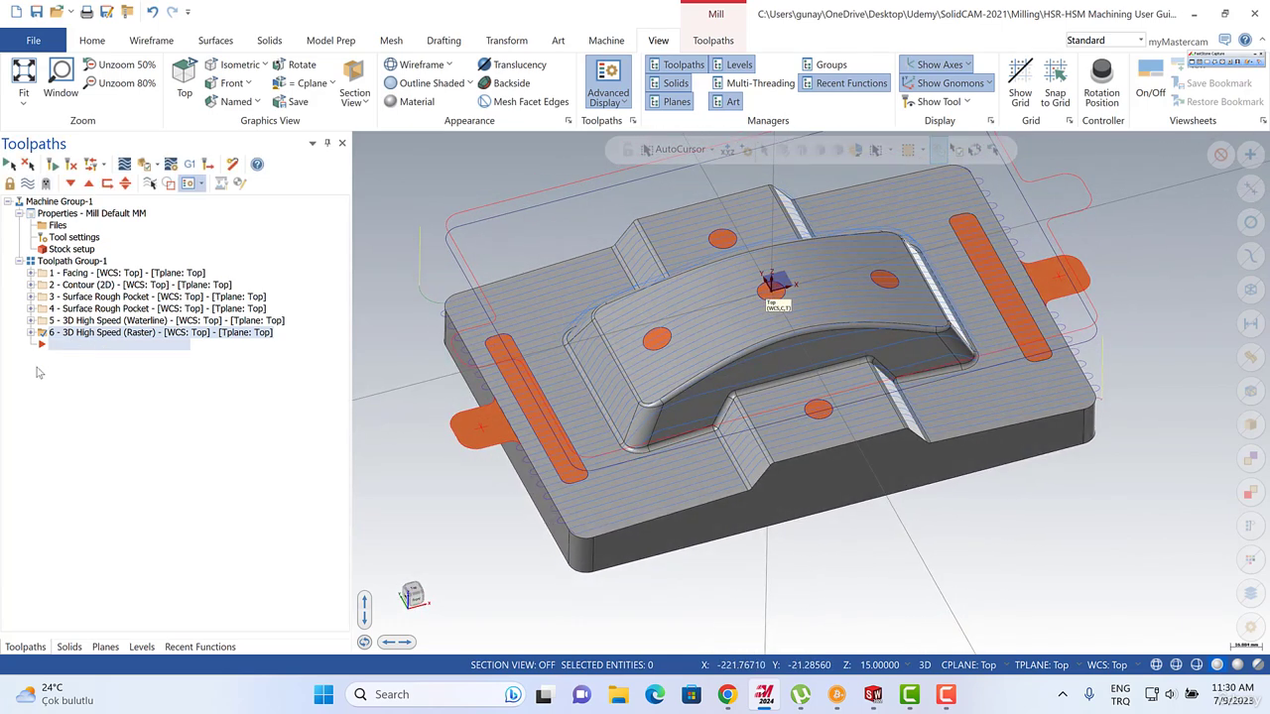
Change the Raster operation's stepover to 0.2, regenerate the toolpath, and check the passes over the part.
click(30, 332)
click(80, 344)
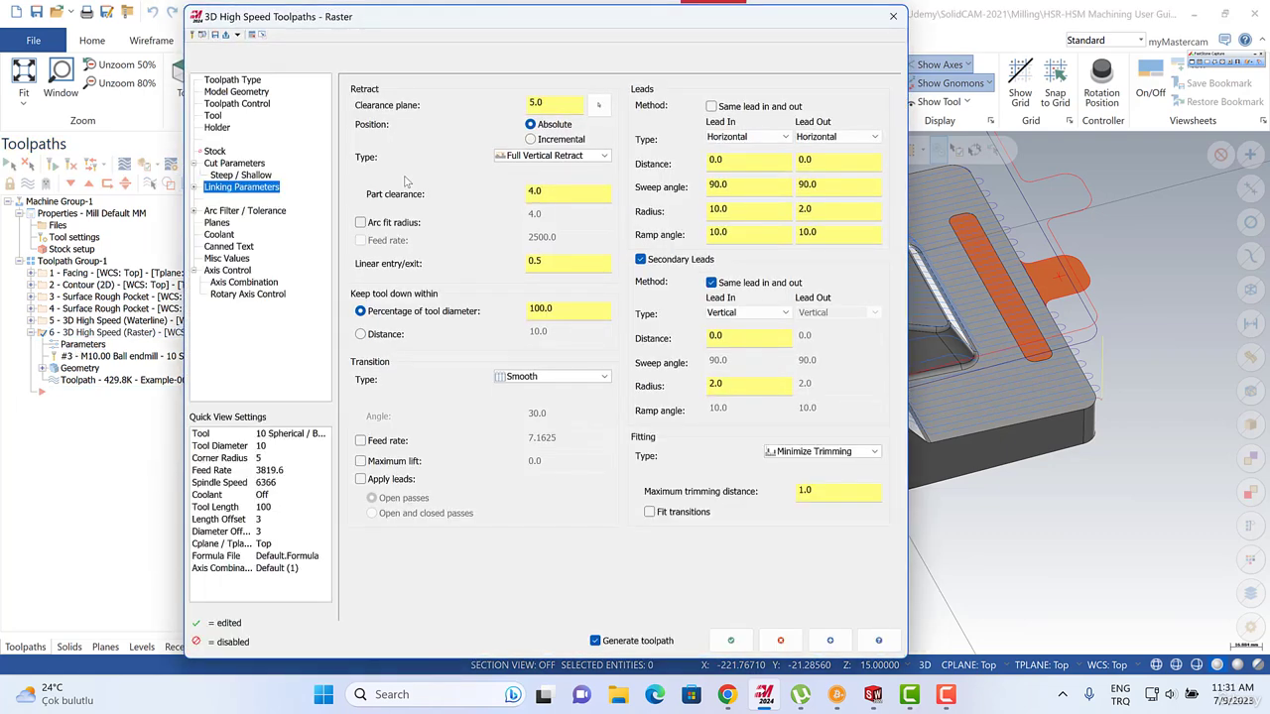
click(234, 164)
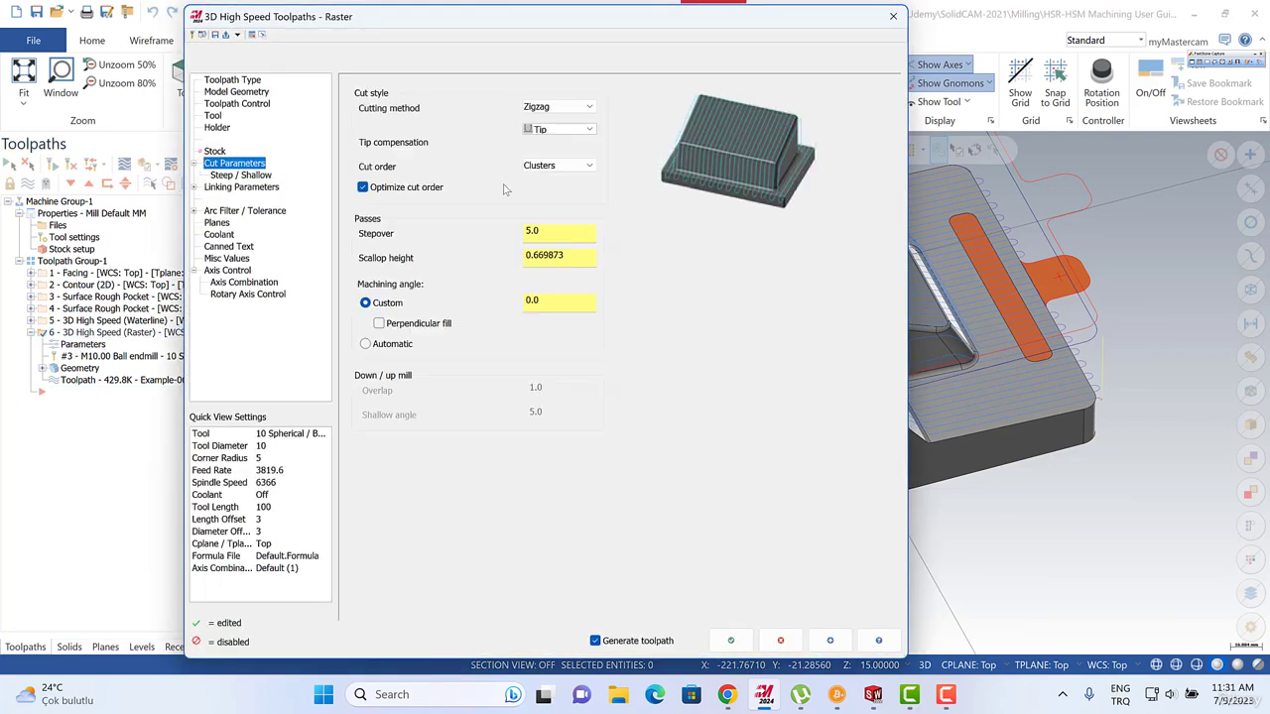
drag(549, 229, 497, 233)
text(0.15)
click(563, 255)
drag(552, 236, 536, 234)
text(2)
click(546, 255)
click(733, 641)
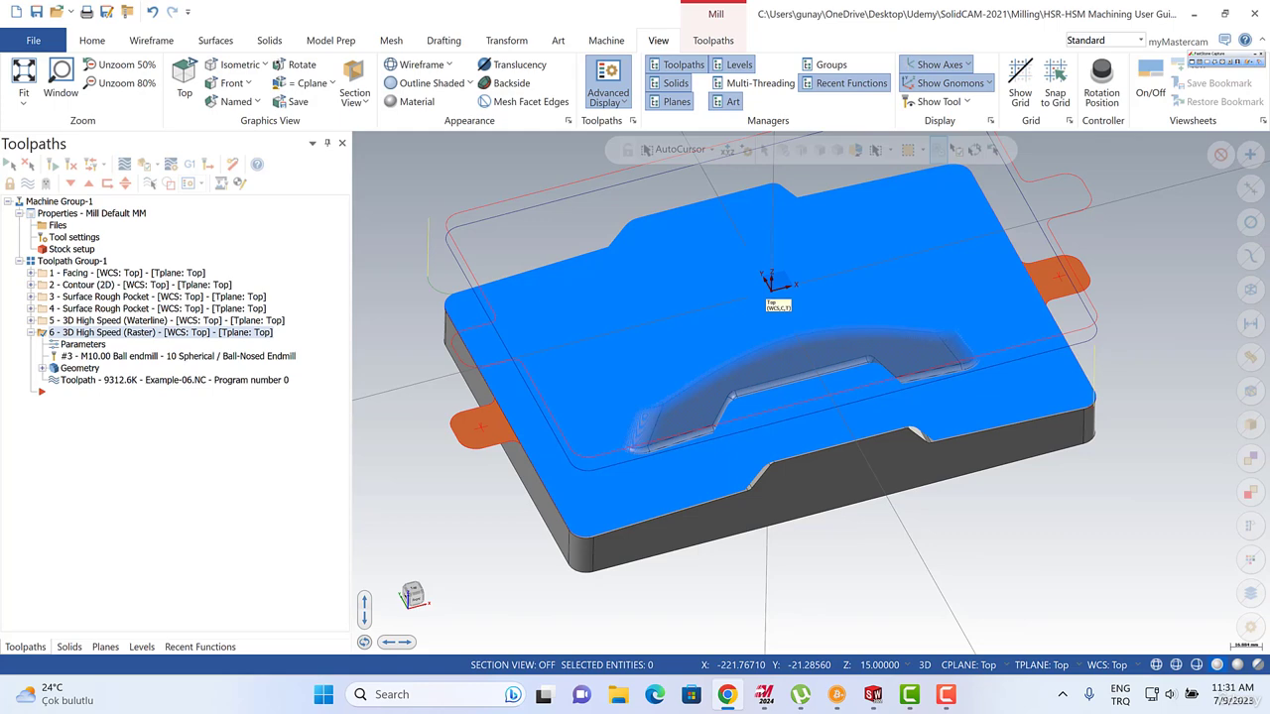
scroll(565, 316, down, 2)
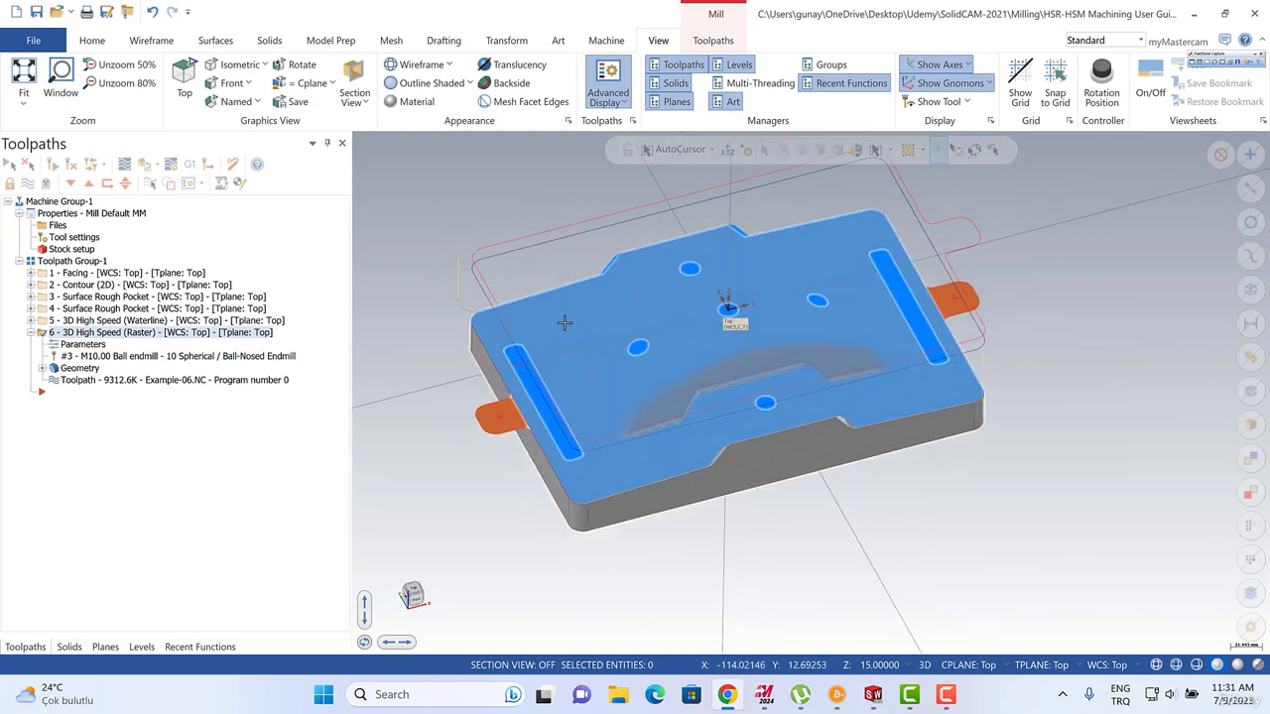
scroll(564, 323, up, 4)
mouse_move(638, 364)
middle_down()
mouse_move(661, 417)
mouse_move(624, 345)
middle_up()
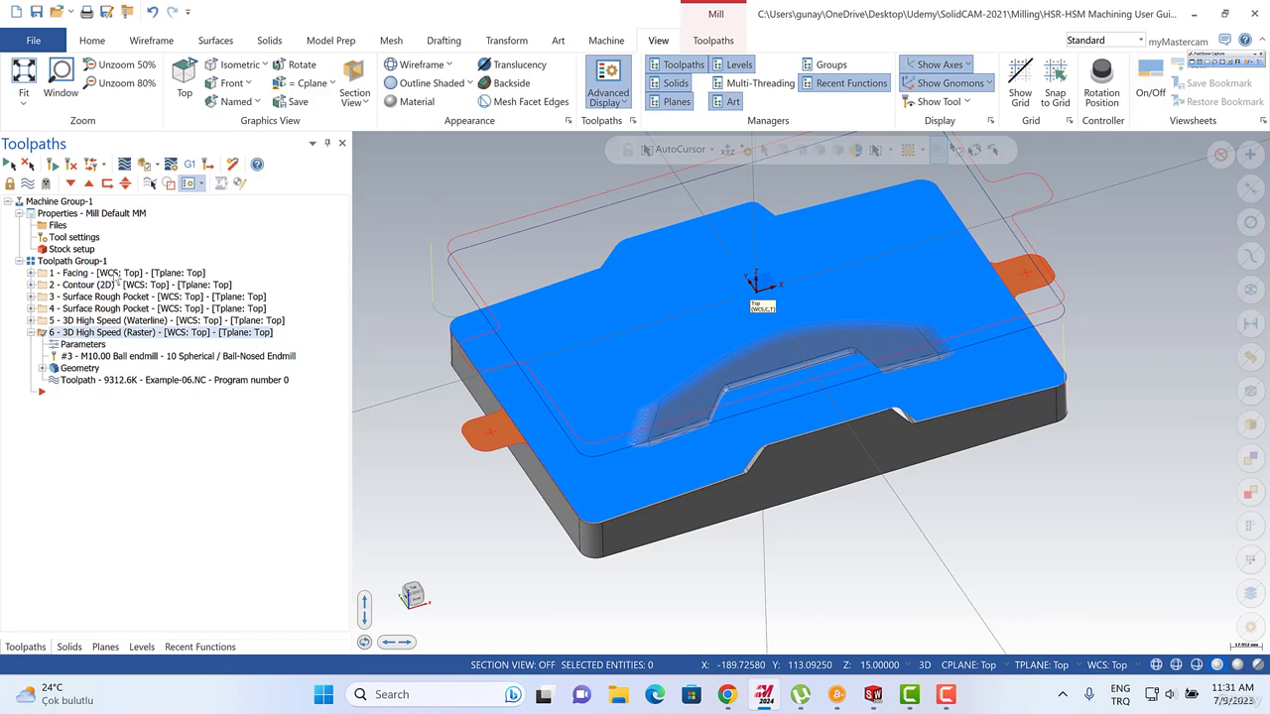
Hide the displayed Raster toolpath so that the orange patch surfaces on the part can be selected.
click(28, 185)
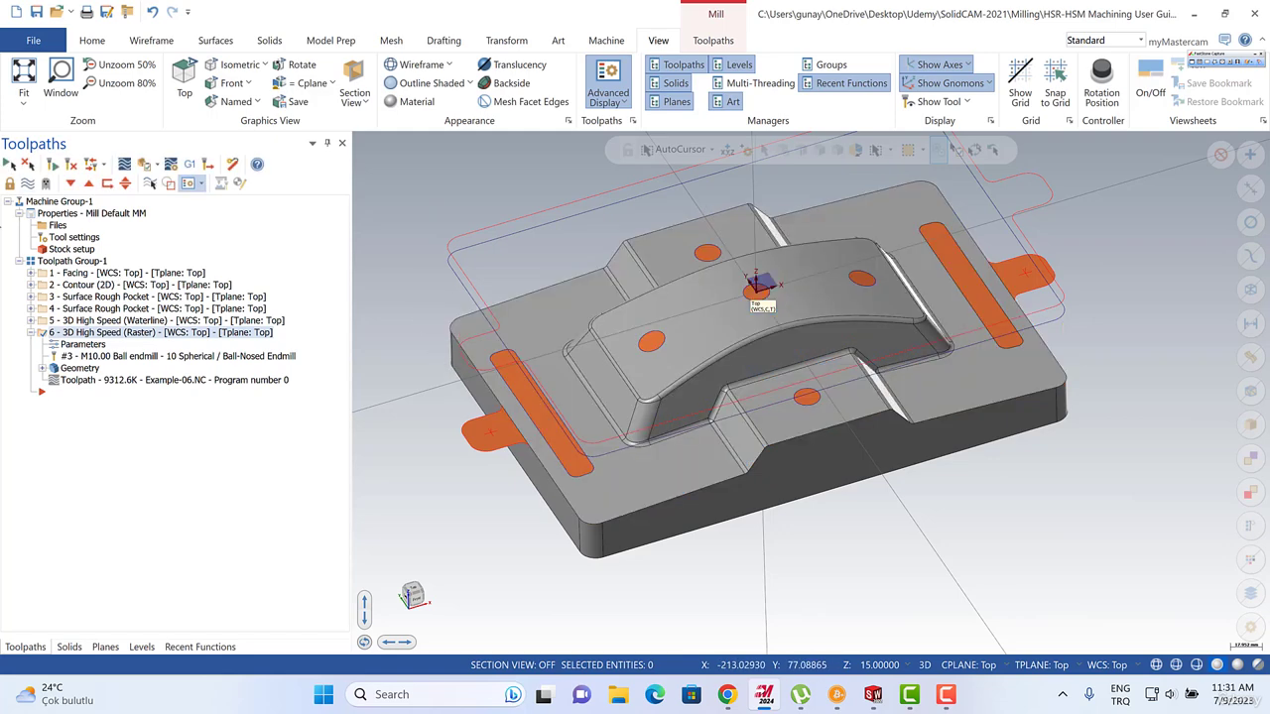
click(29, 185)
click(29, 185)
scroll(385, 393, up, 2)
click(551, 384)
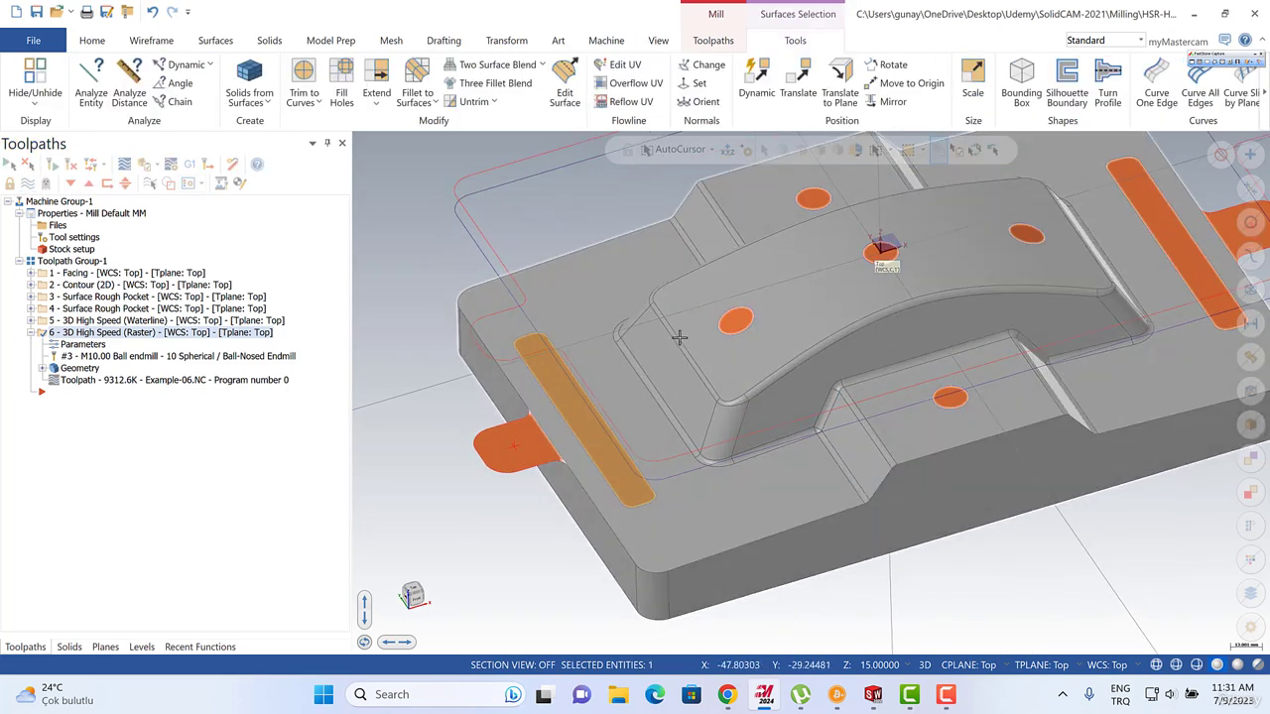
scroll(563, 439, down, 2)
scroll(559, 436, down, 1)
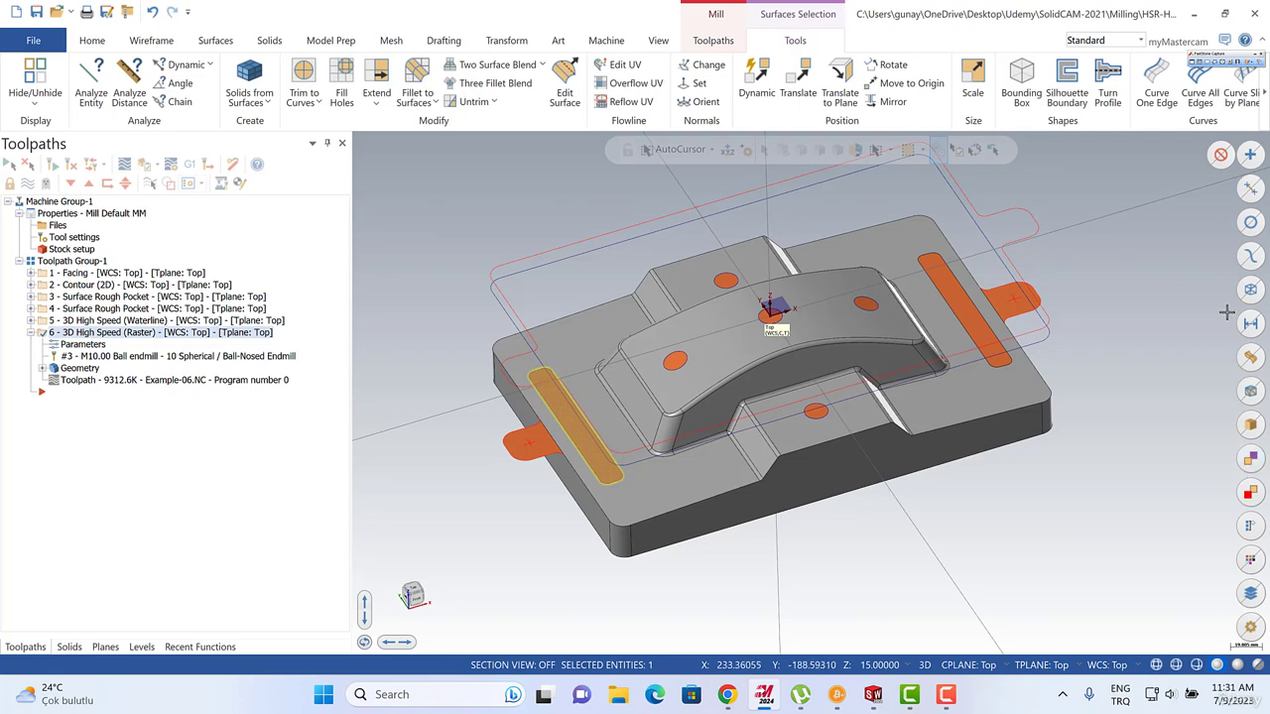
click(1247, 561)
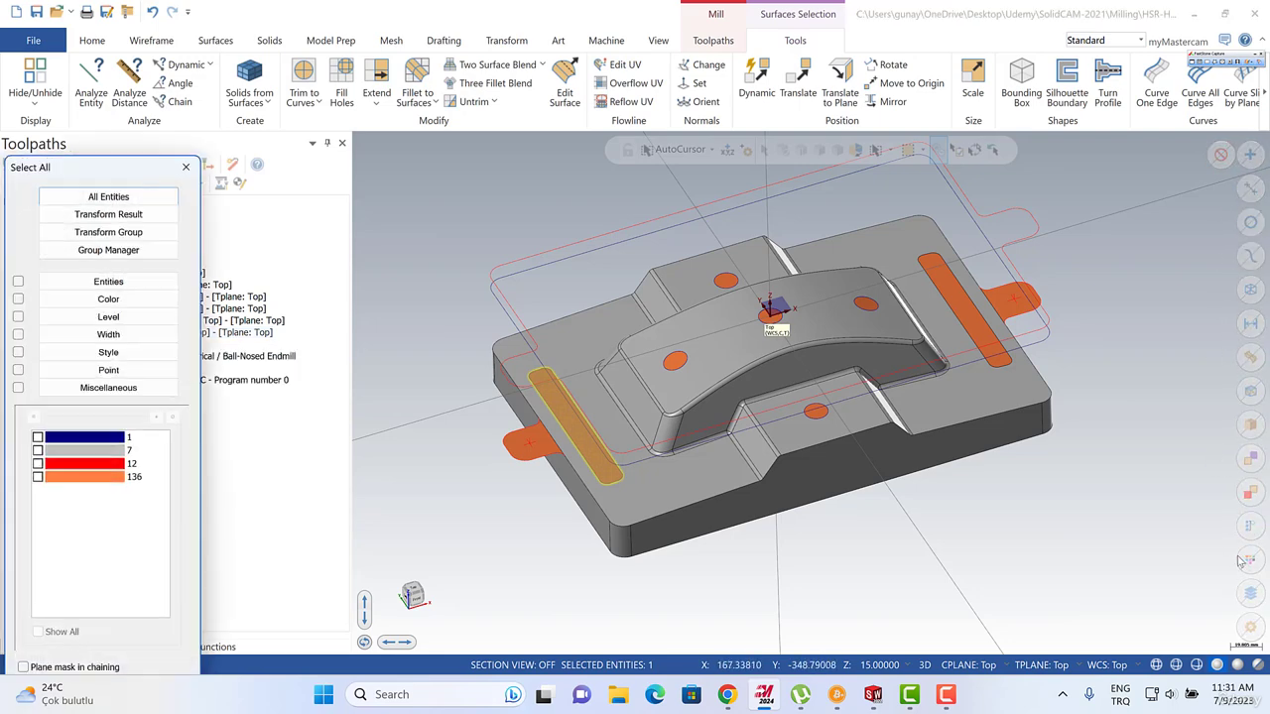
click(37, 469)
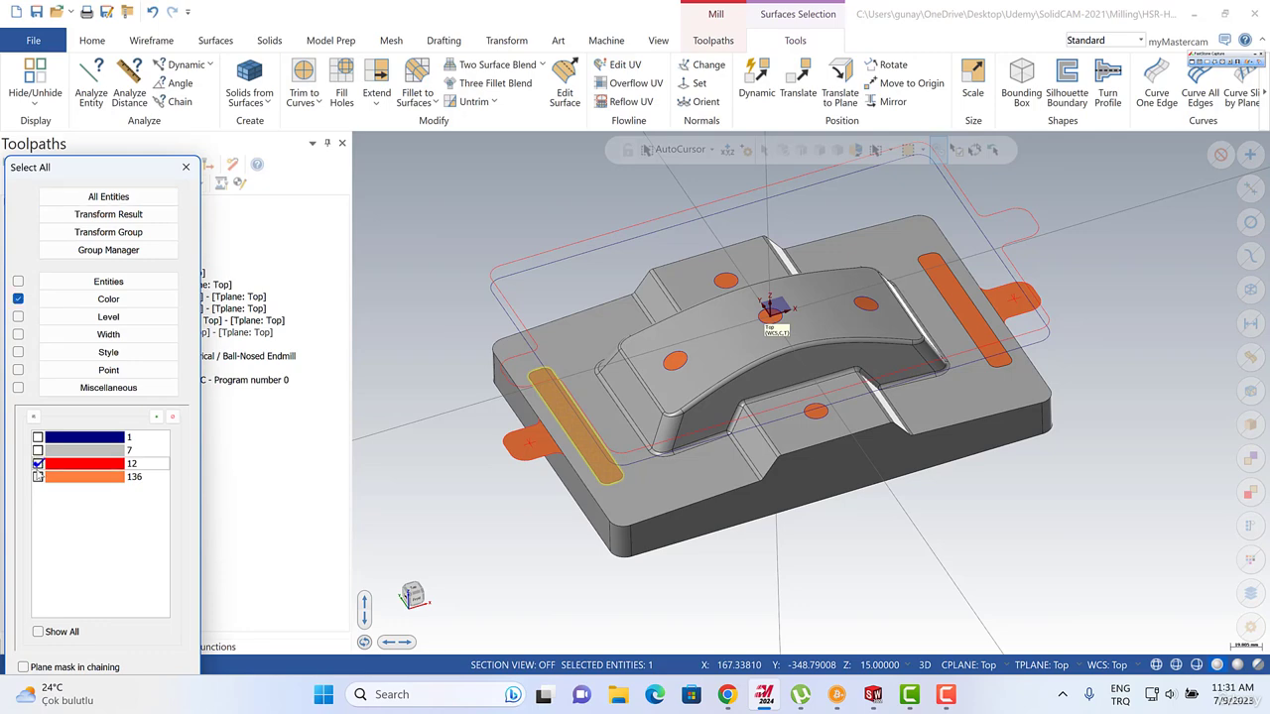
key(Return)
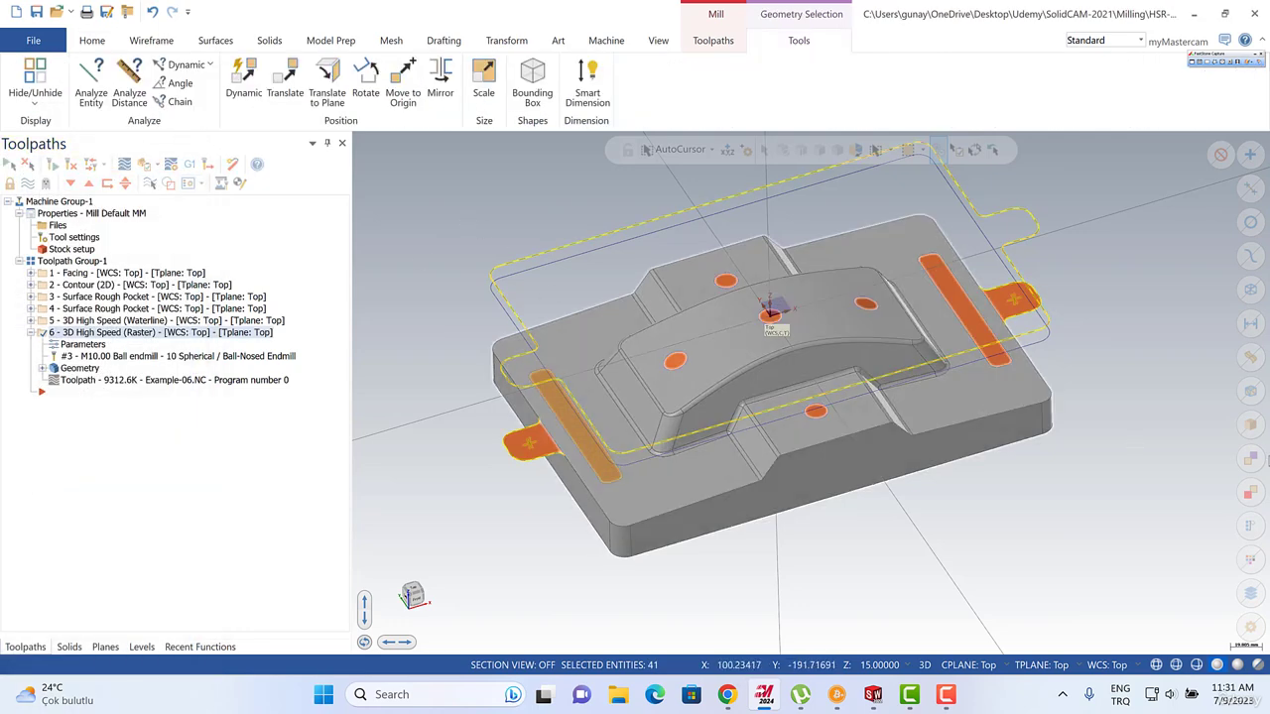
click(1194, 361)
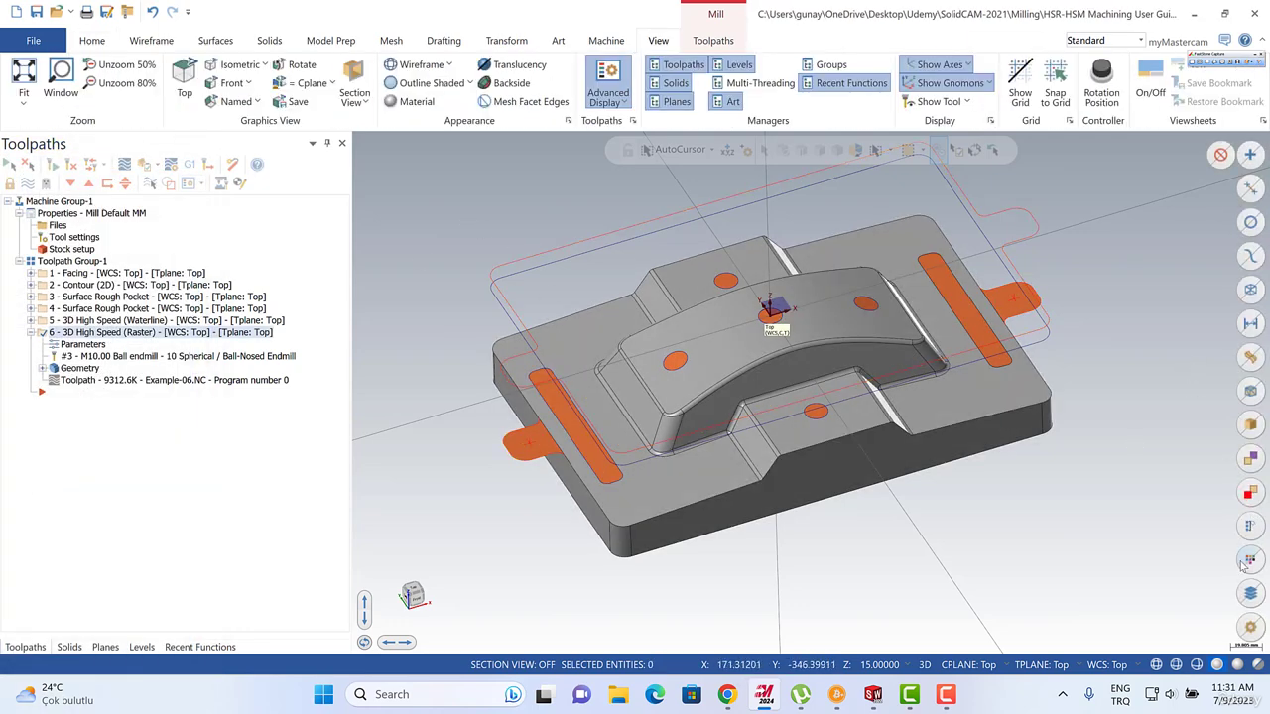
Select all orange patch surfaces by color 136, move them to level 2, and hide that level.
key(ctrl+a)
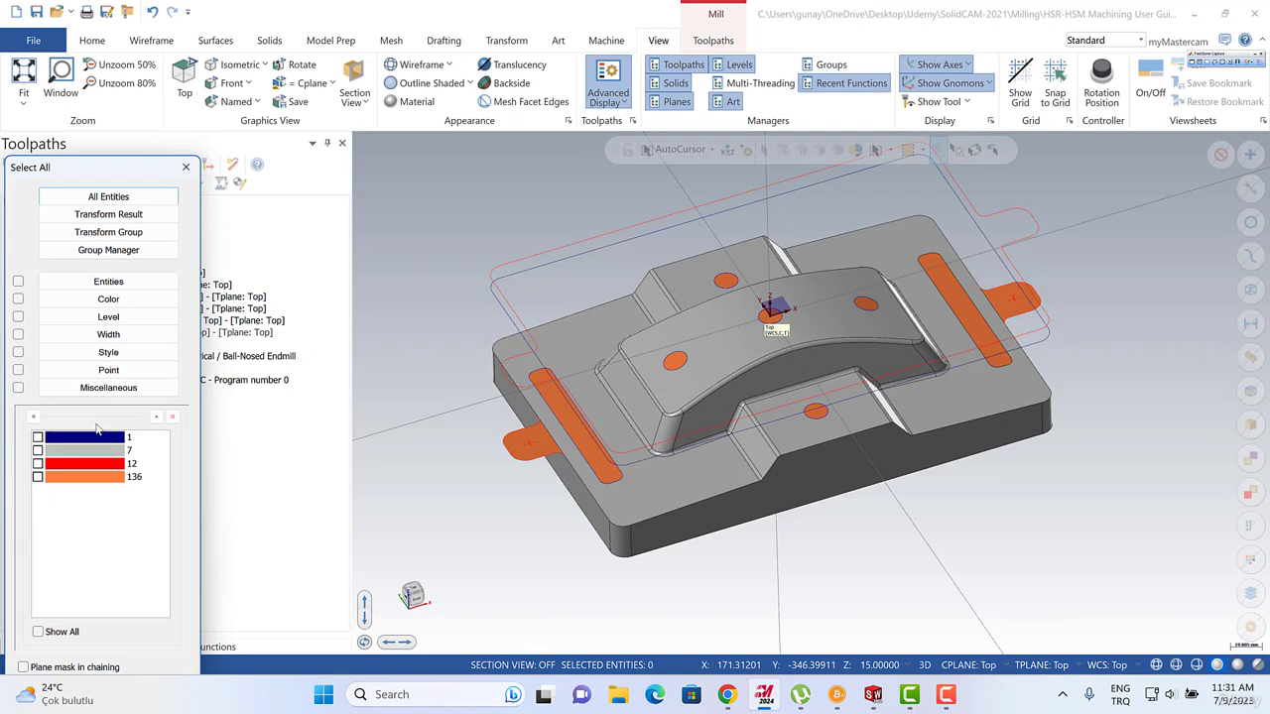
click(38, 478)
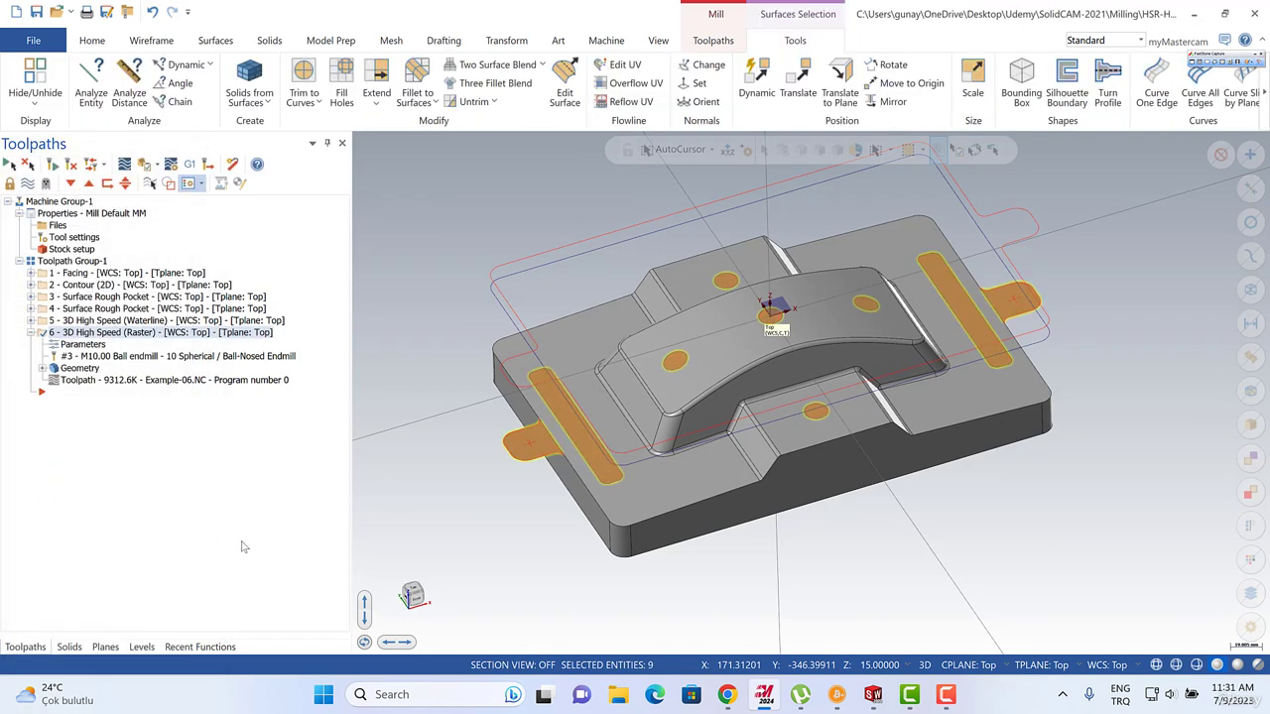
right_click(438, 315)
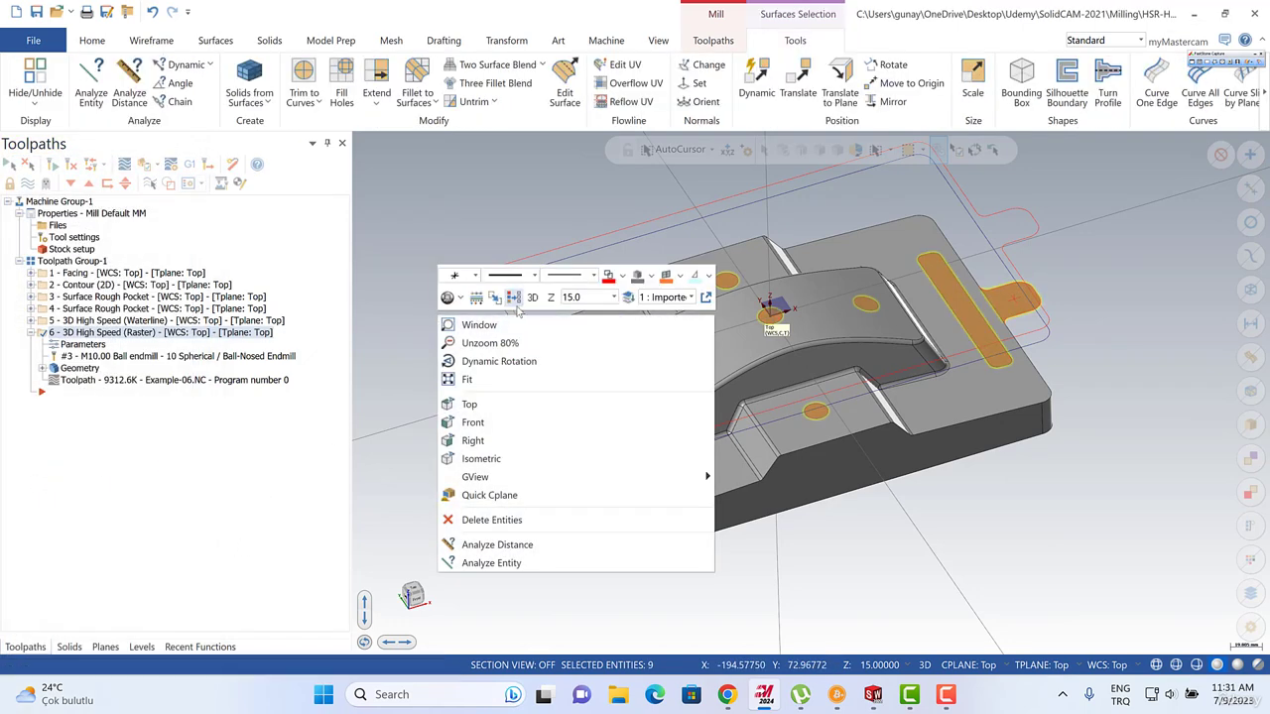
click(627, 302)
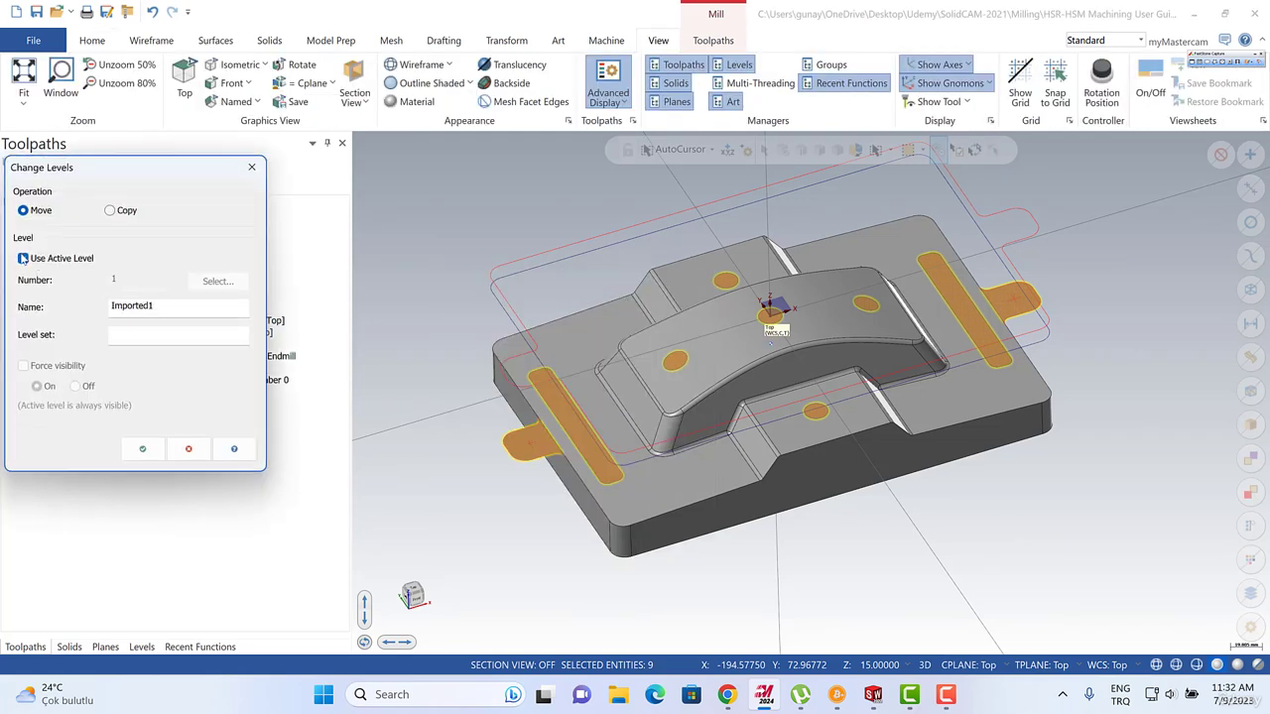
click(23, 258)
click(134, 279)
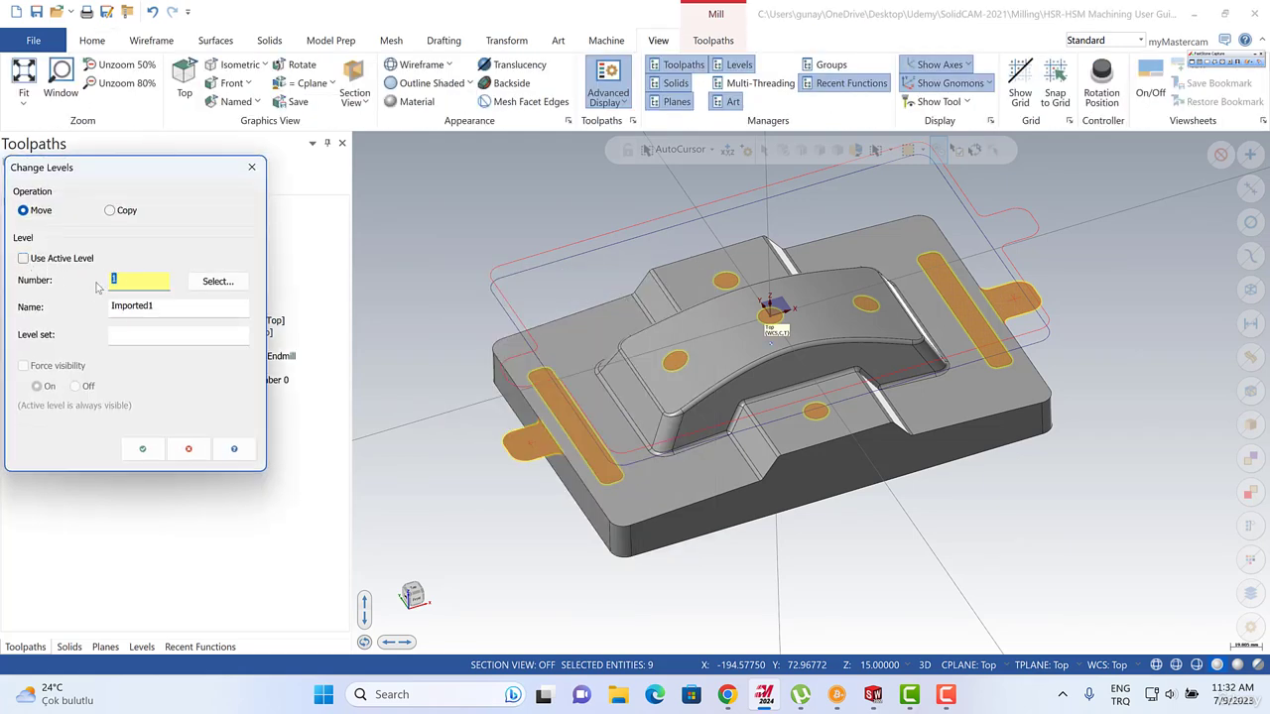
click(142, 448)
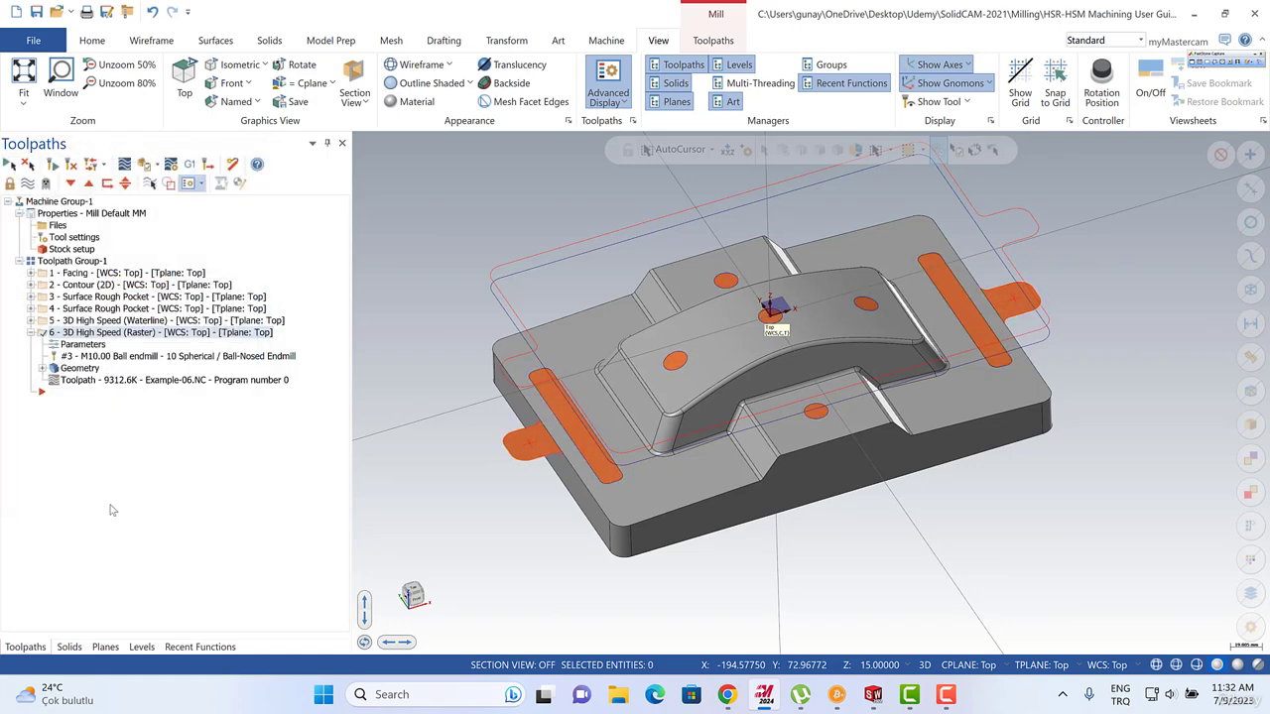
click(142, 647)
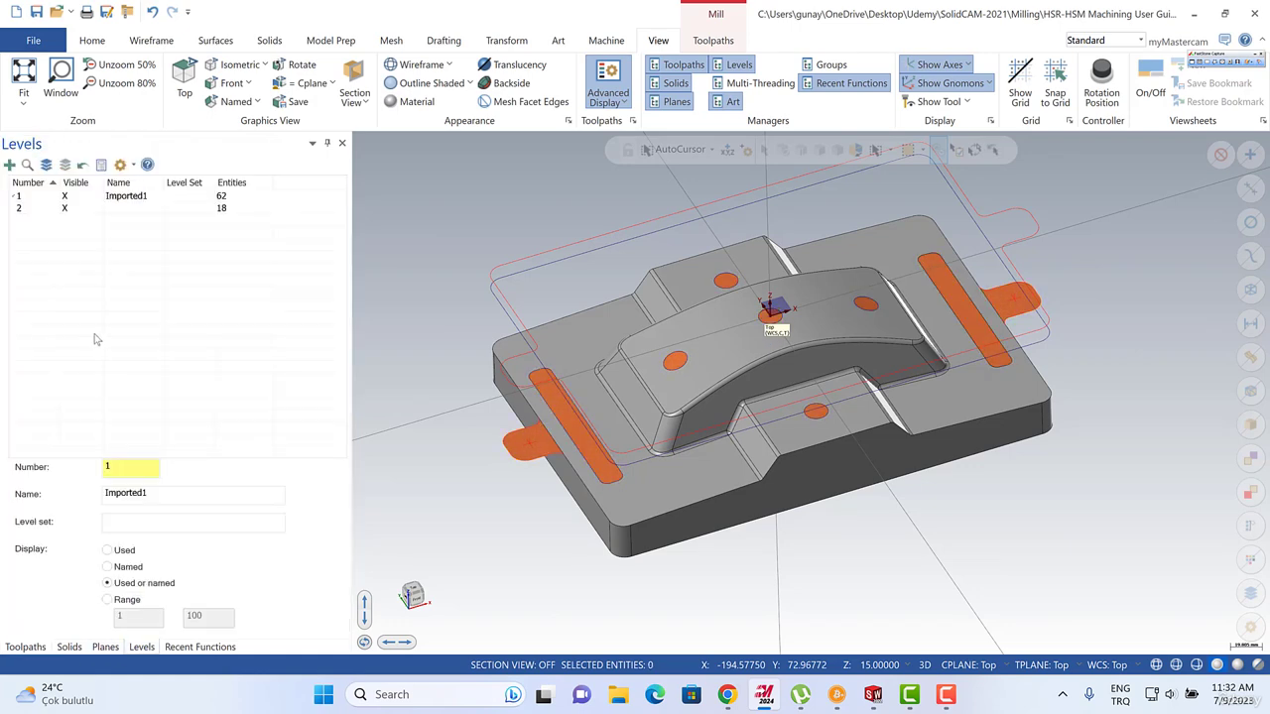
click(67, 209)
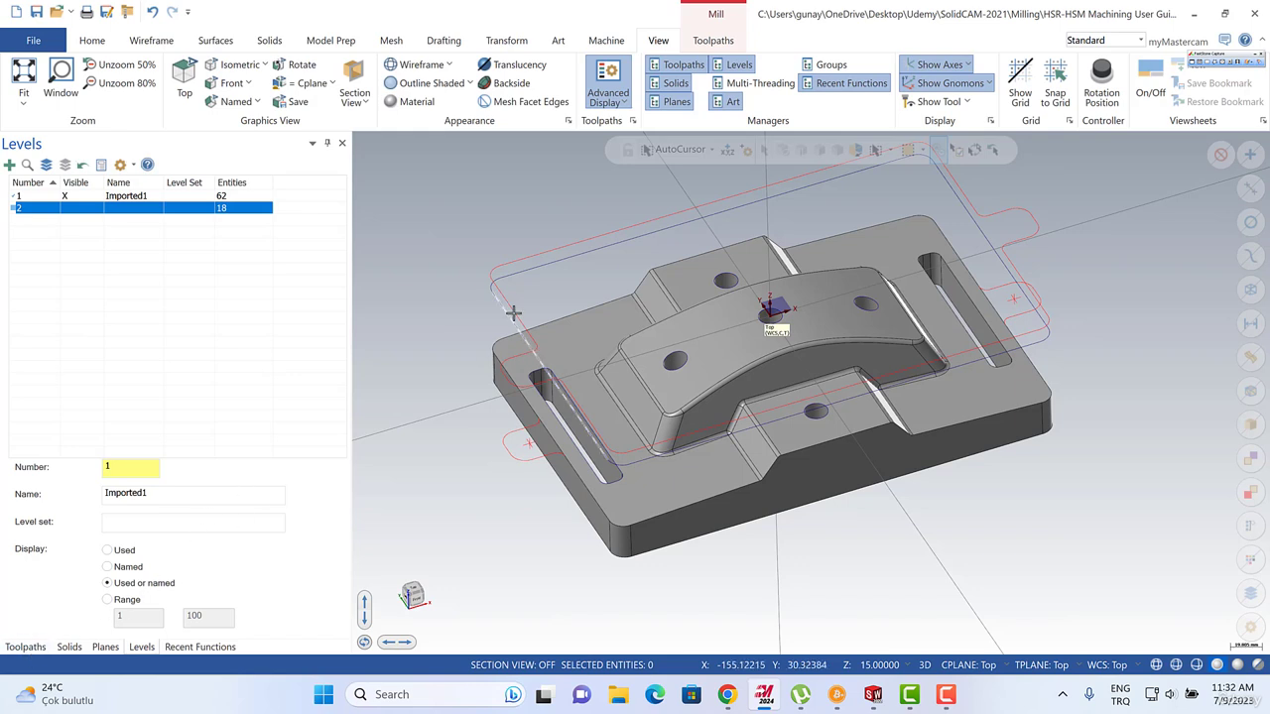
Collapse the Raster operation's details, select all toolpath operations, and keep their toolpath display hidden.
click(25, 647)
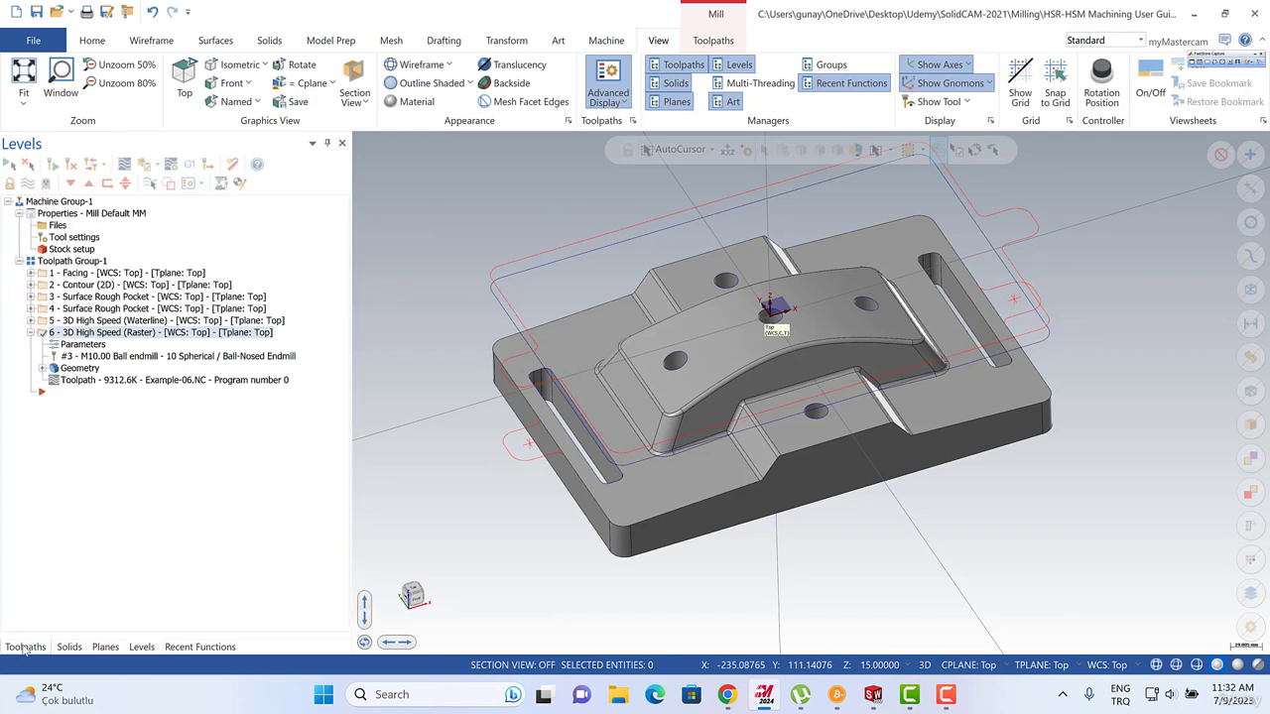
click(30, 333)
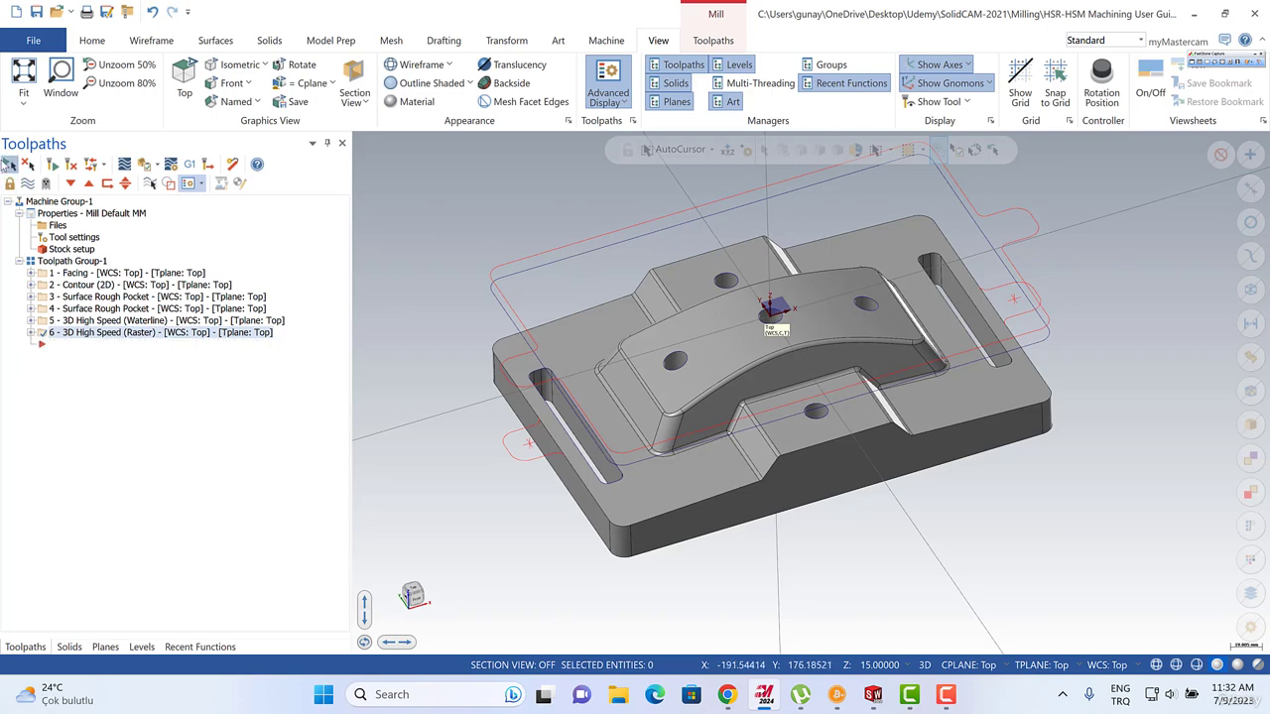
click(7, 165)
click(30, 185)
click(30, 185)
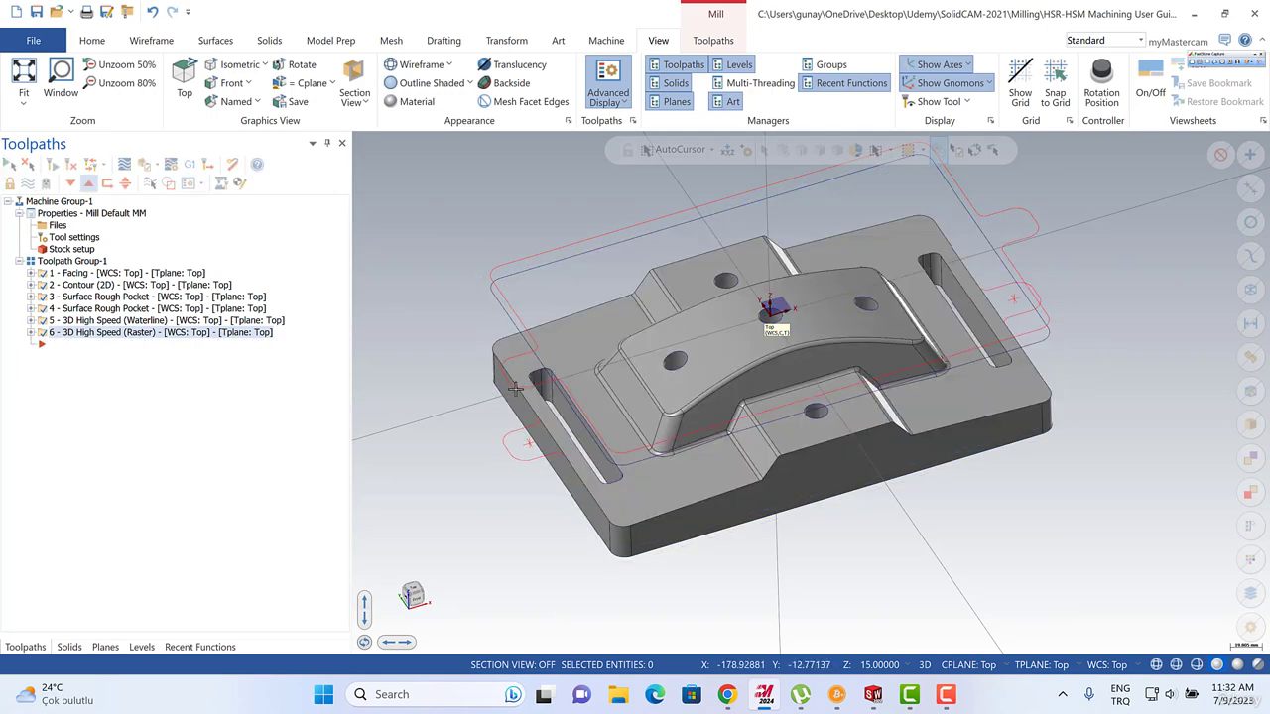
Create a Curve One Edge curve on the slot's rounded upper corner edge and analyze the curve's properties.
scroll(515, 389, up, 3)
scroll(566, 287, down, 1)
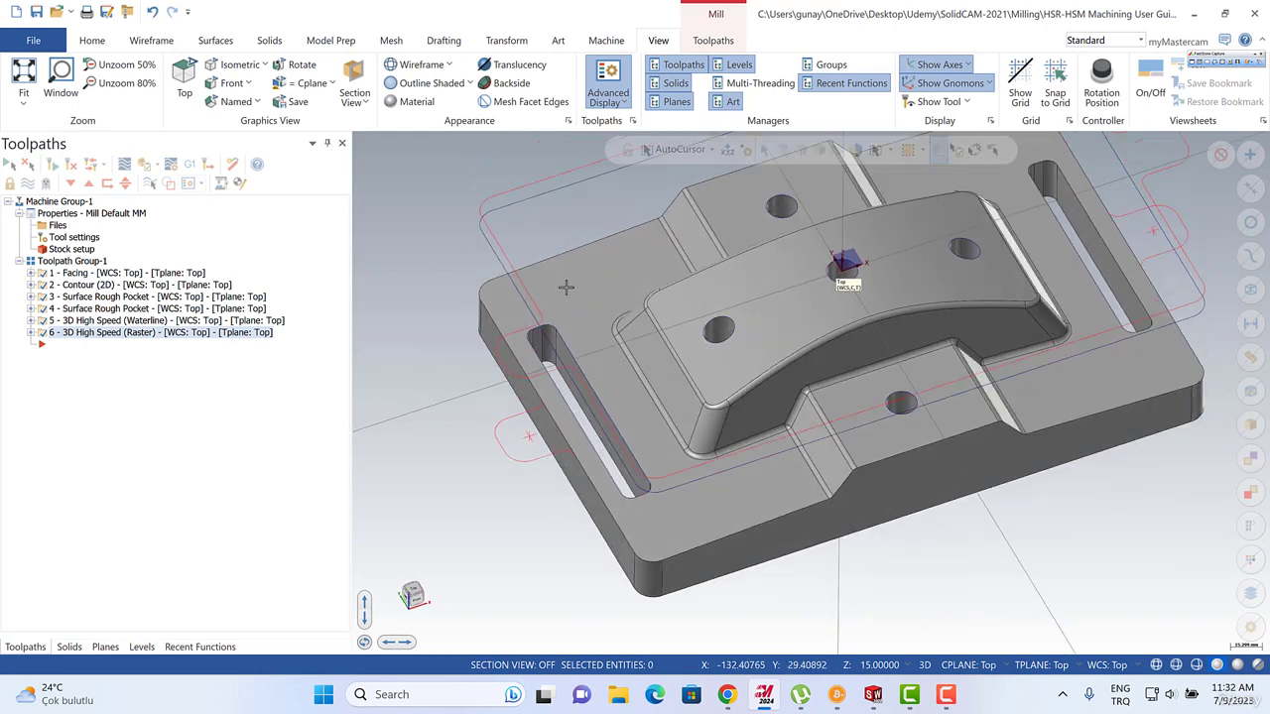
scroll(566, 286, up, 4)
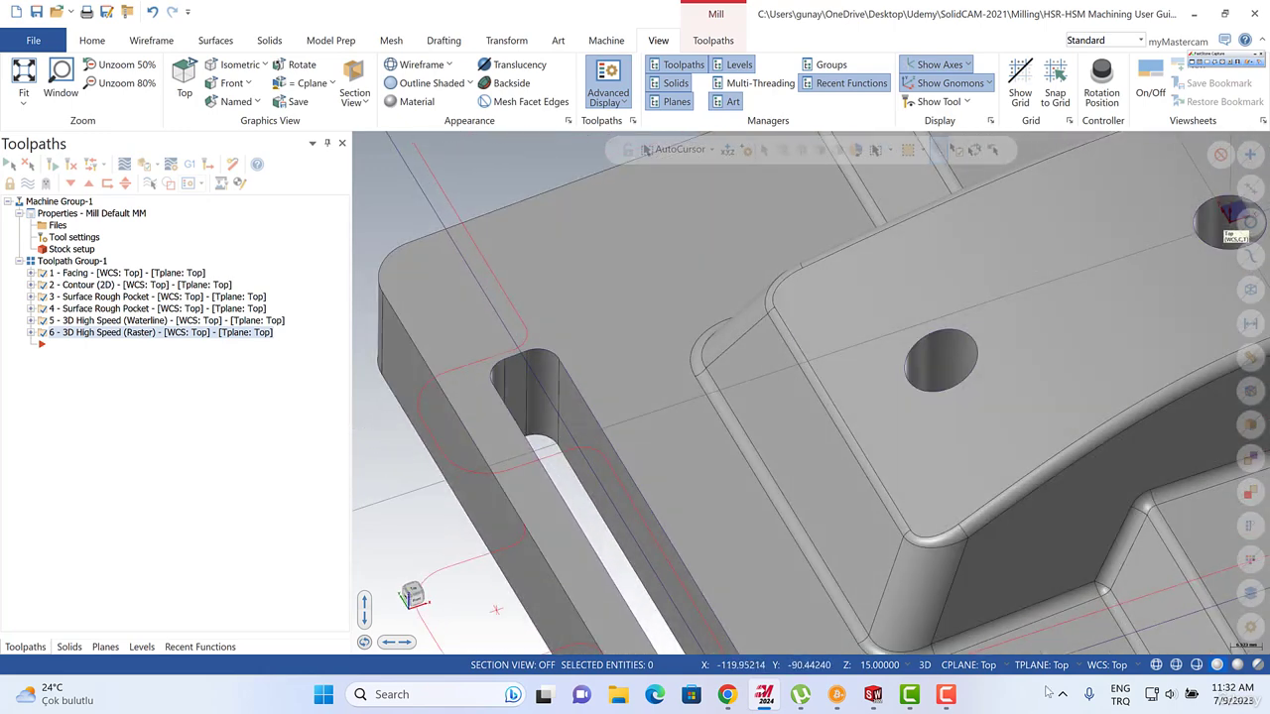
click(150, 41)
click(774, 79)
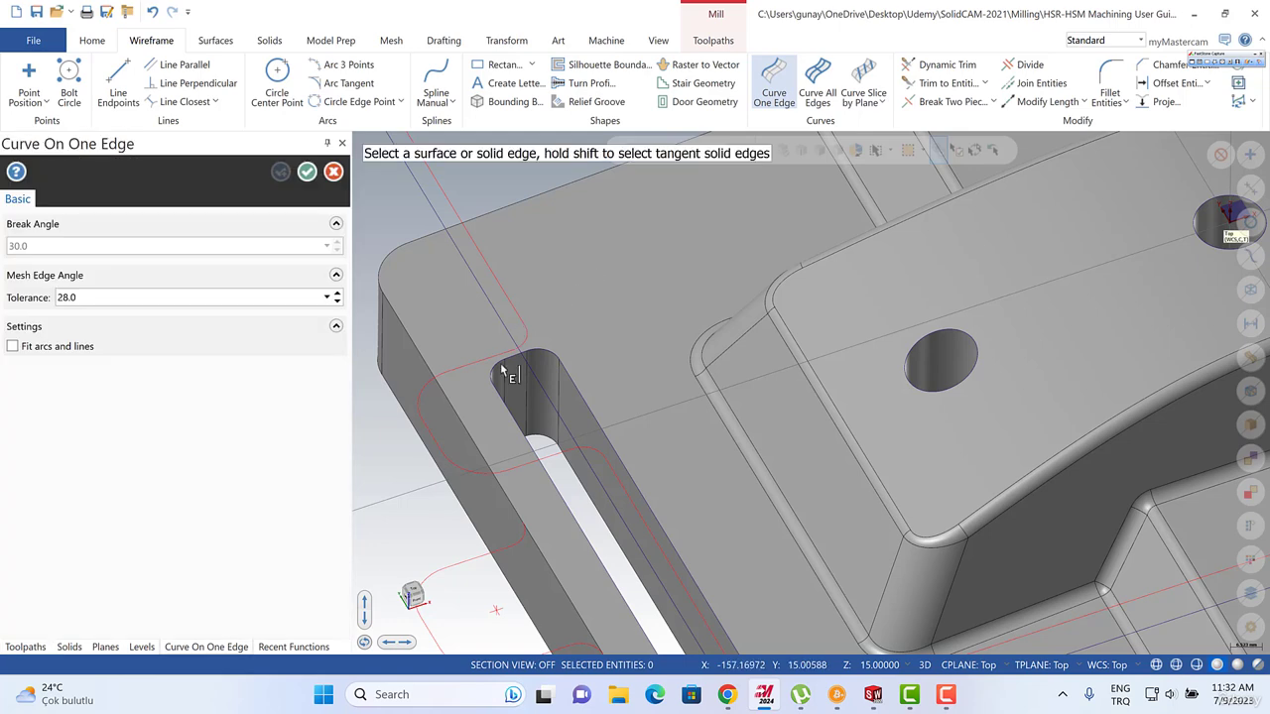
click(500, 374)
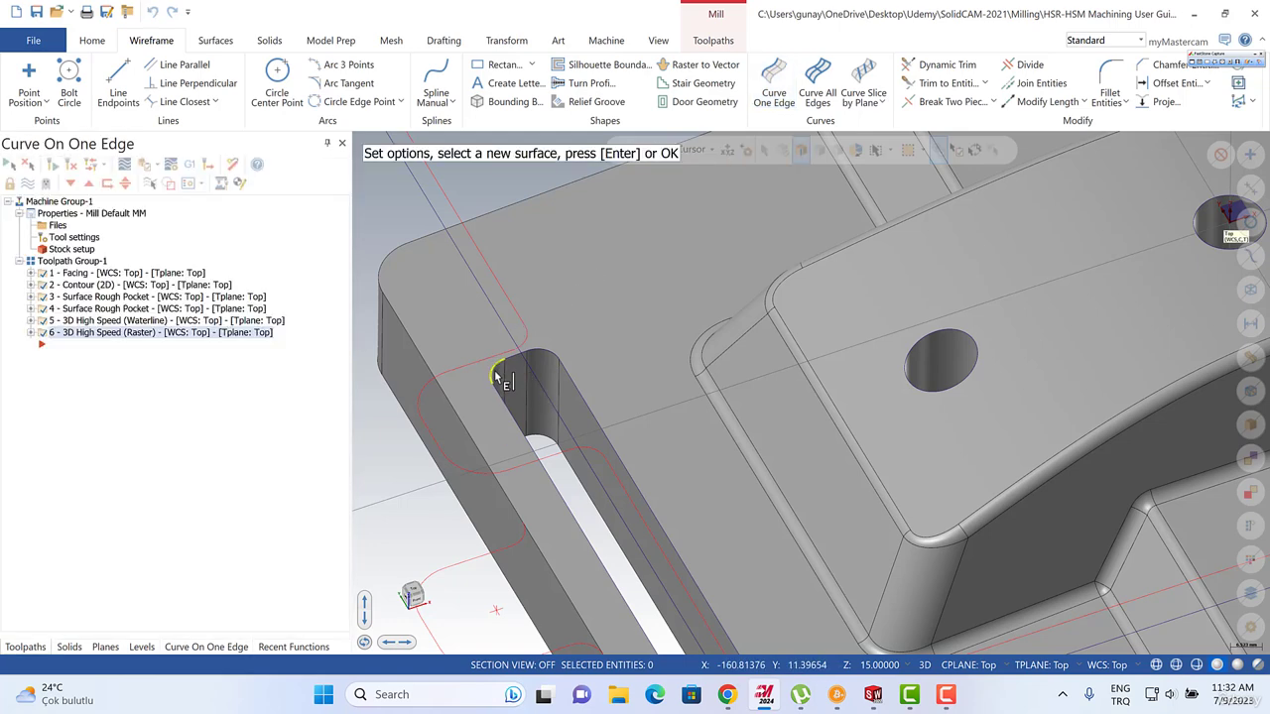
key(Return)
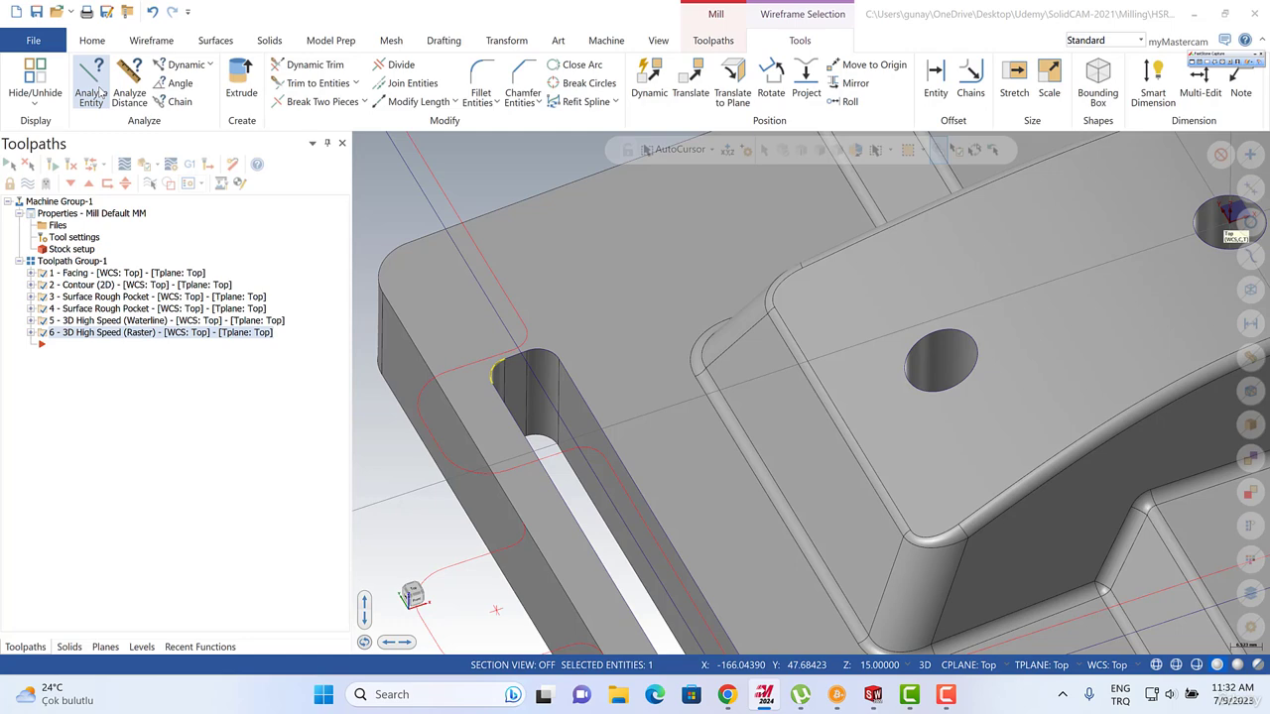
click(91, 87)
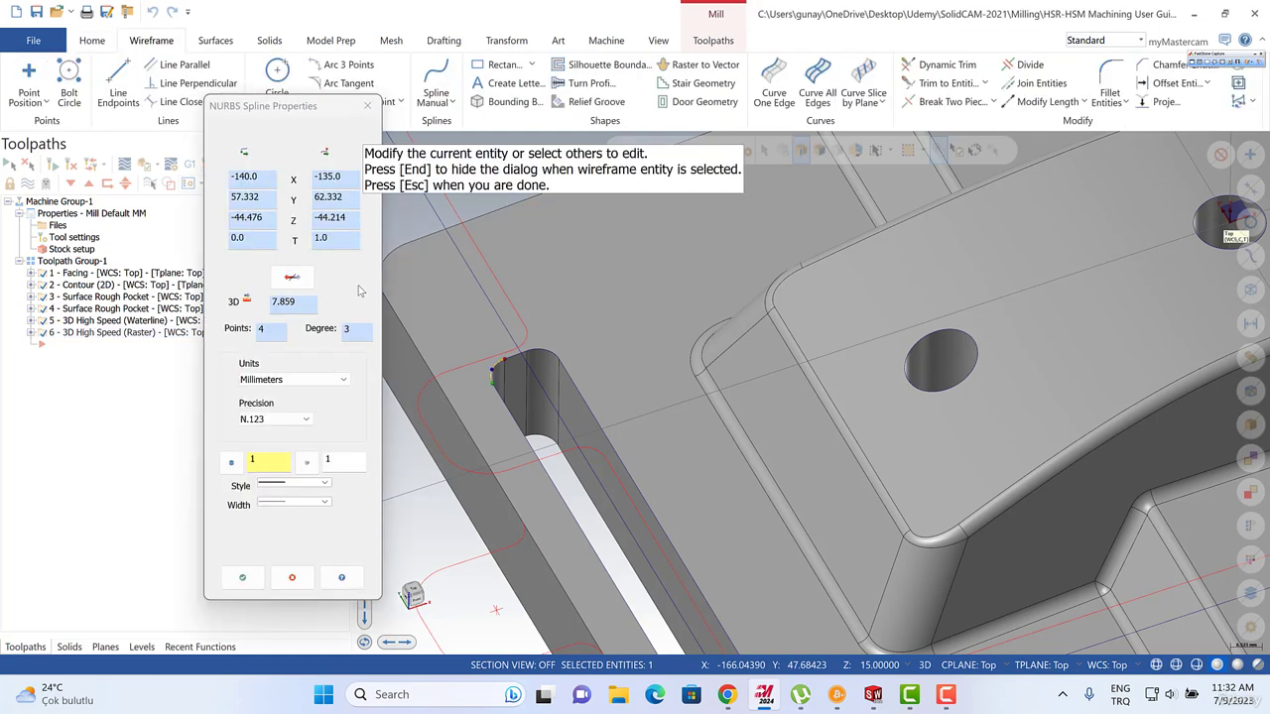
key(Escape)
Place a position point at each end of the slot's rounded corner curve.
scroll(482, 397, up, 5)
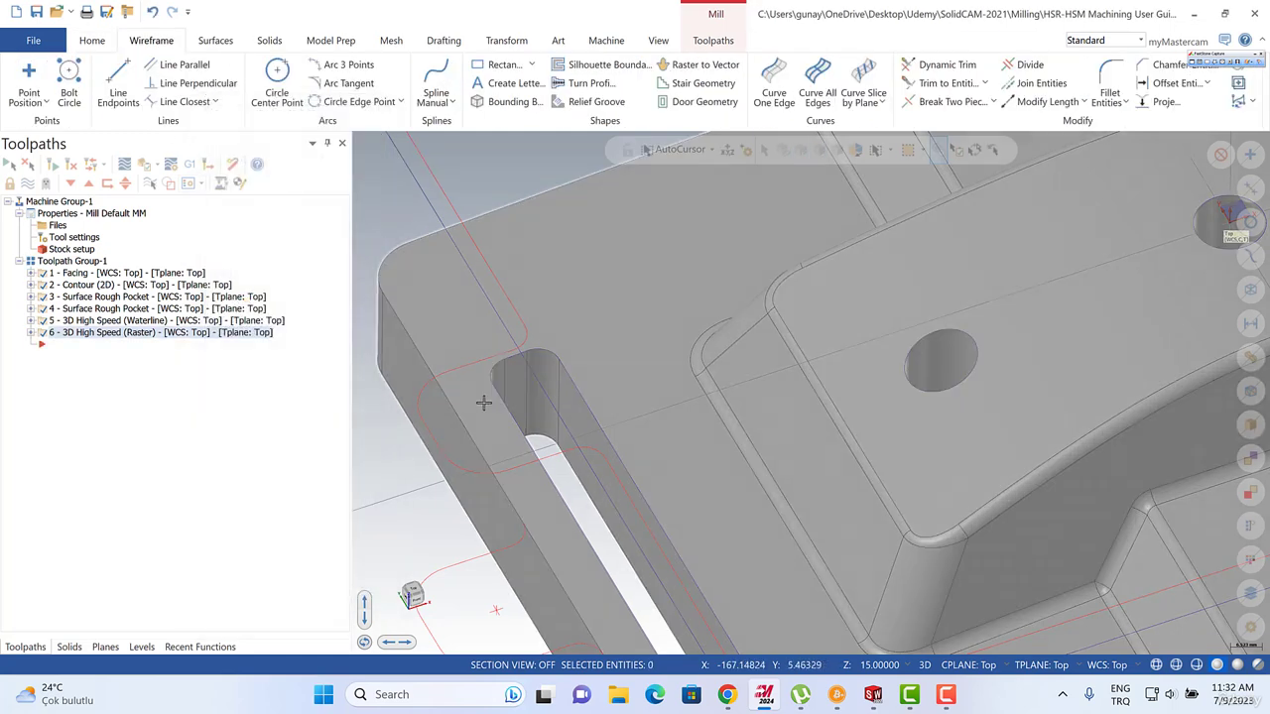
click(28, 77)
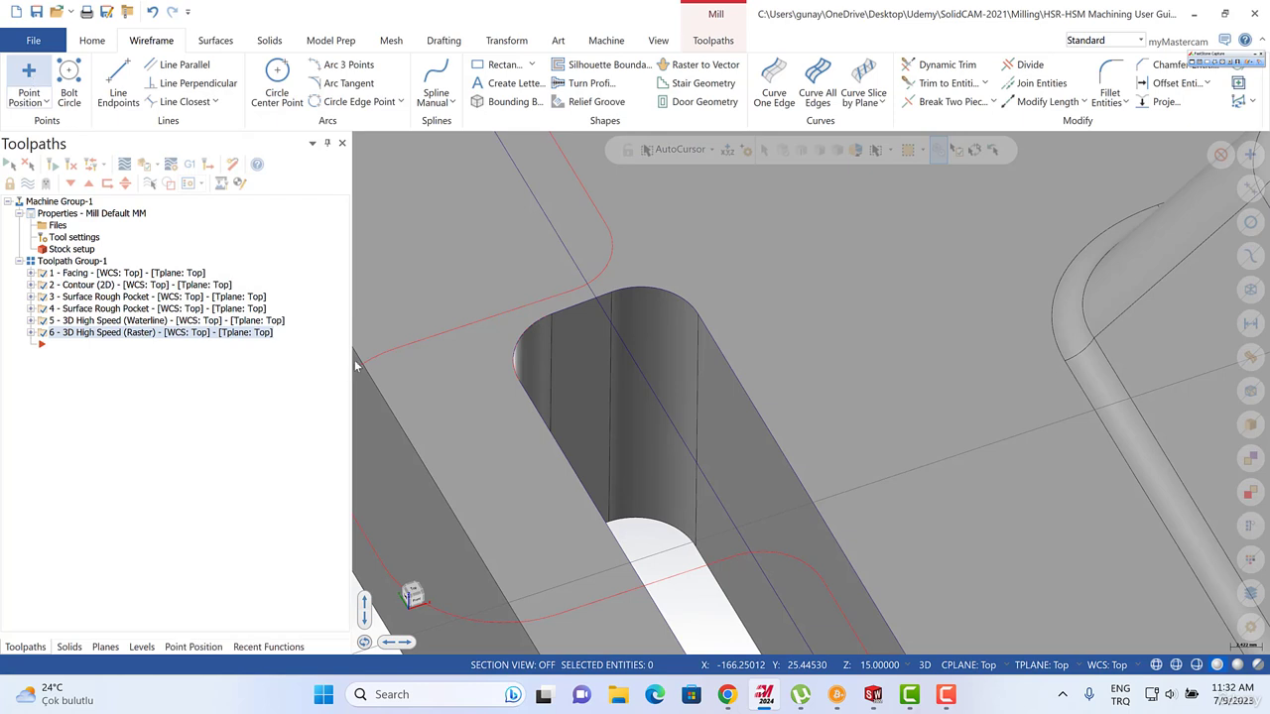
click(518, 377)
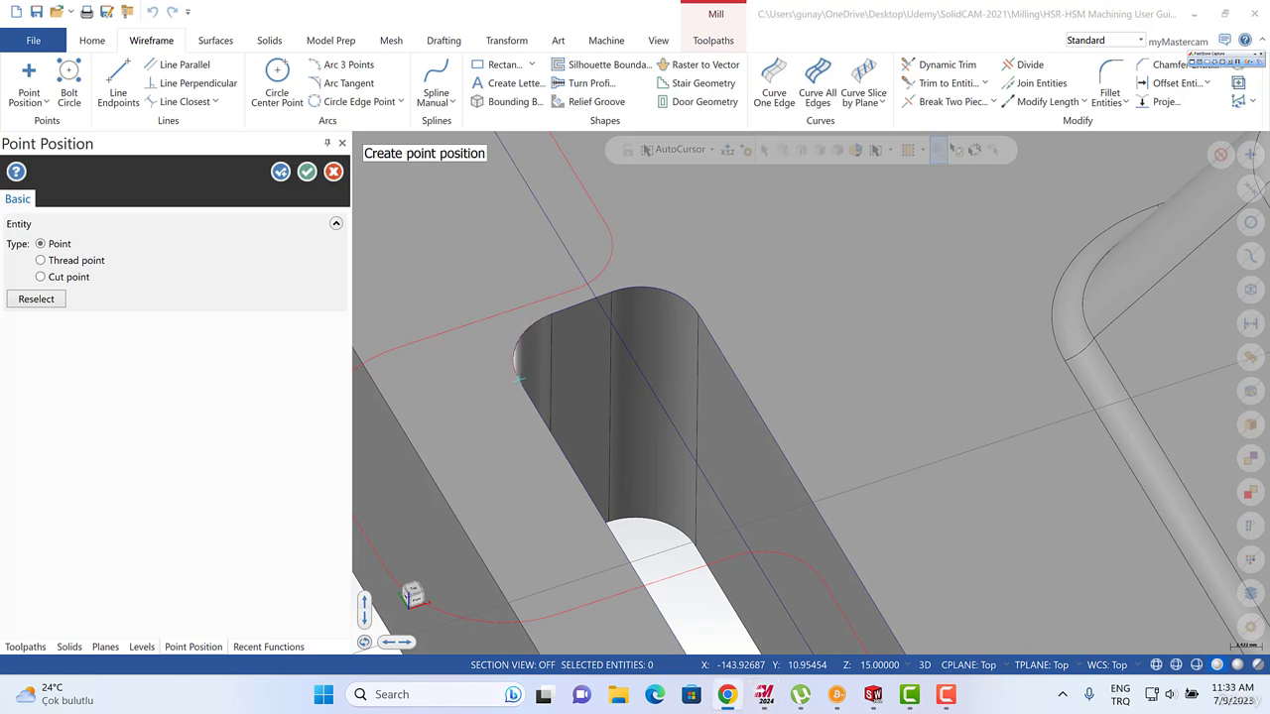
click(552, 315)
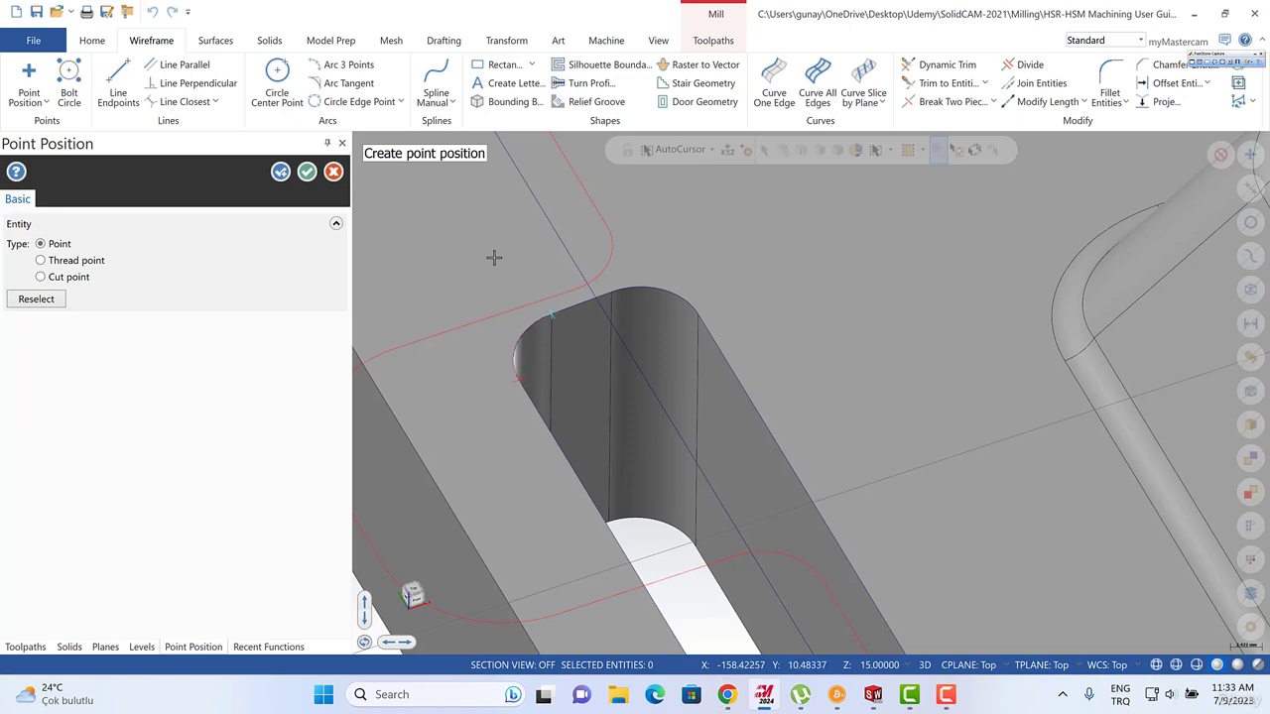
Add a dynamic point about 3.2 mm along the slot's rounded corner curve, between its two endpoints.
click(30, 96)
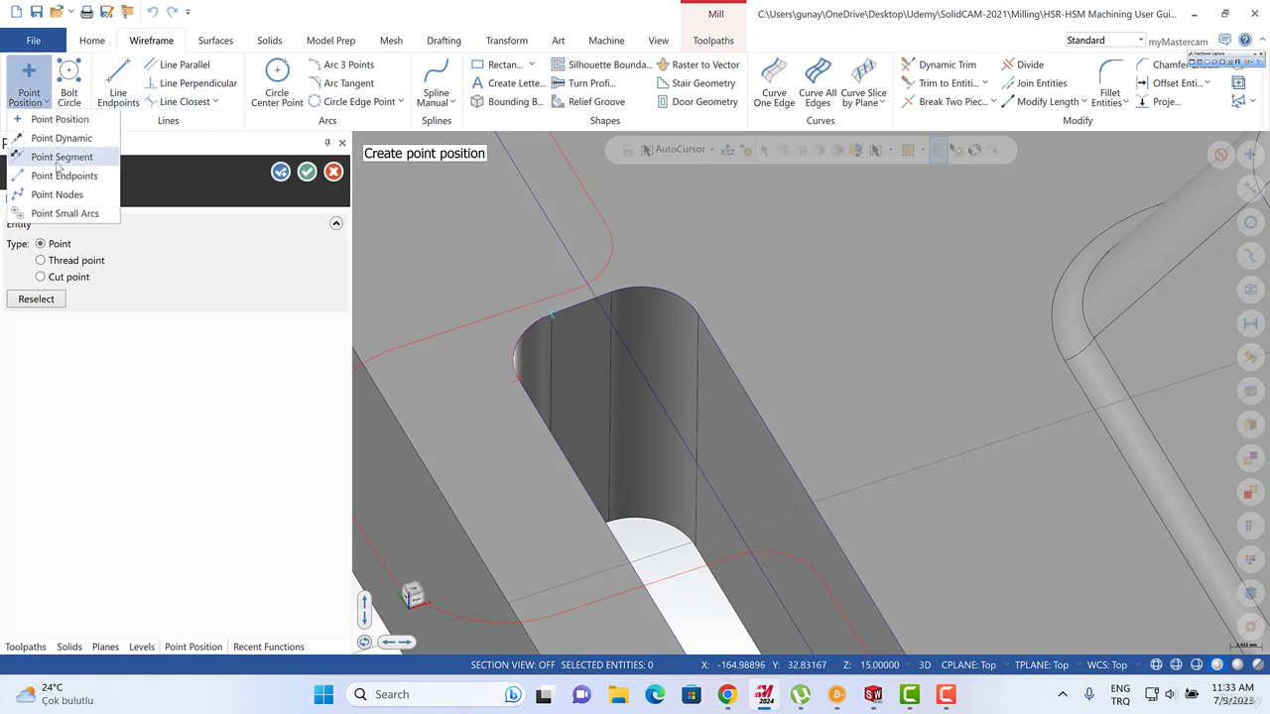
click(61, 157)
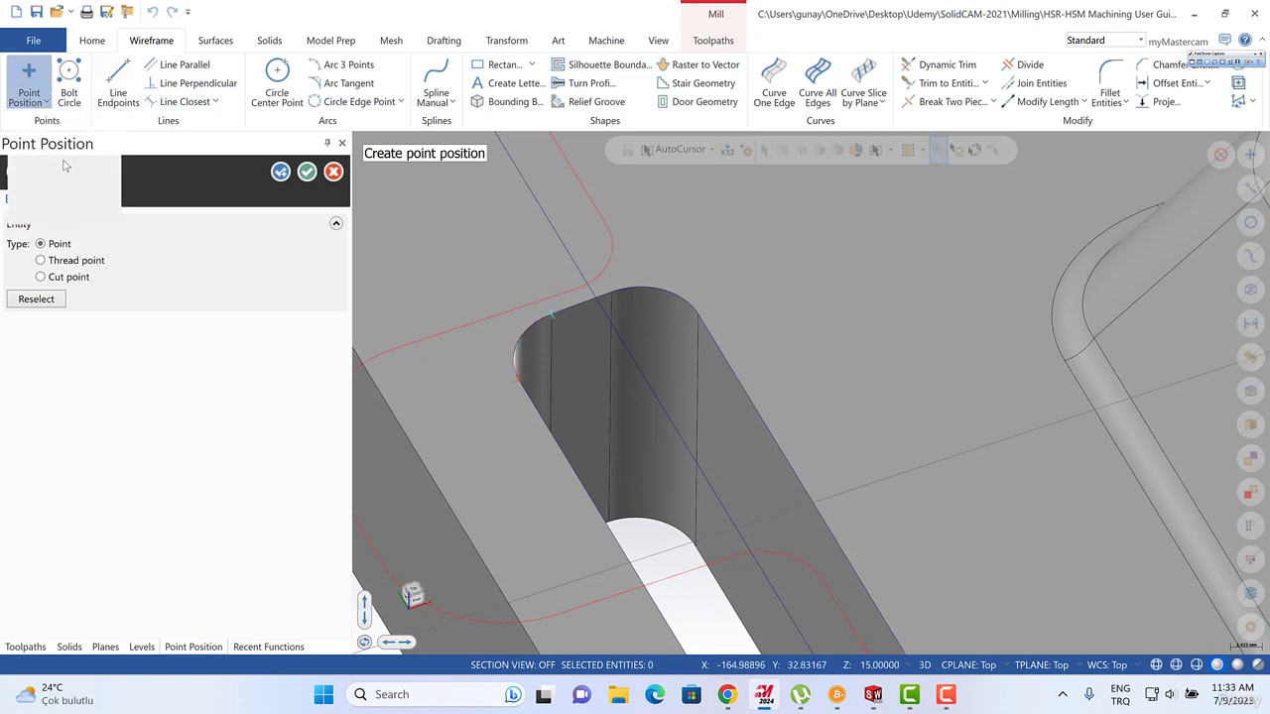
click(37, 102)
click(61, 138)
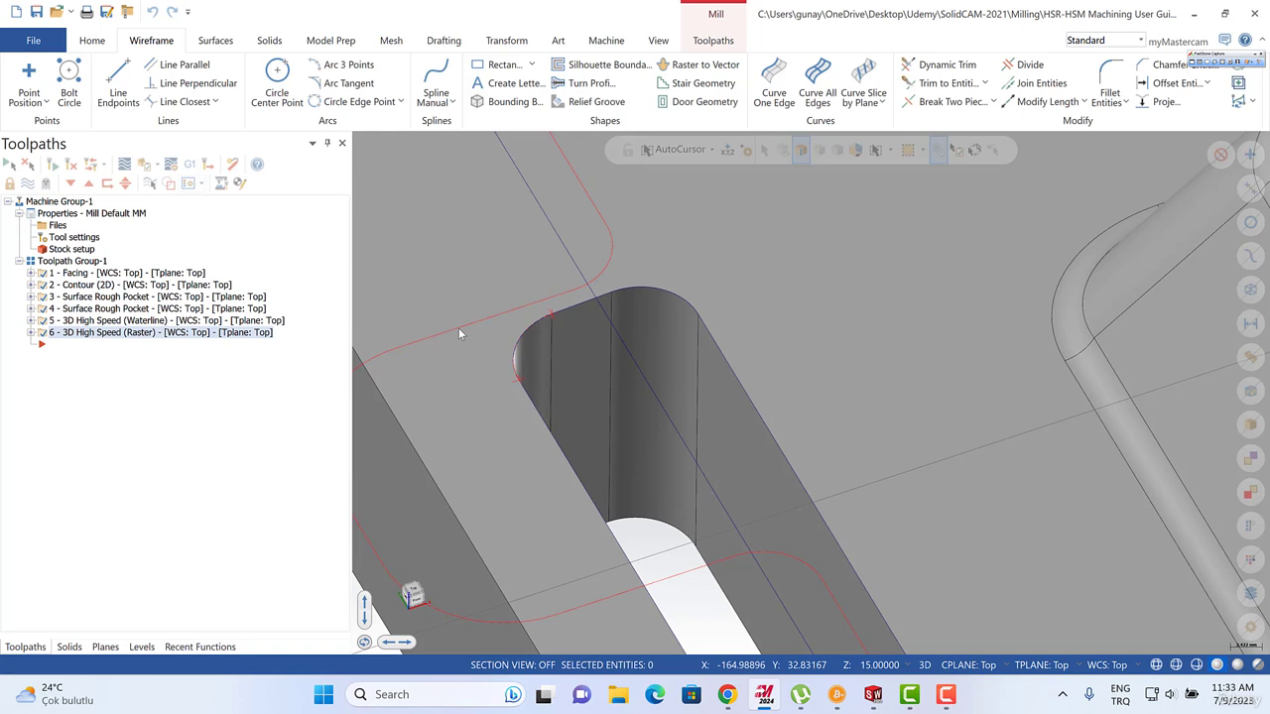
click(518, 345)
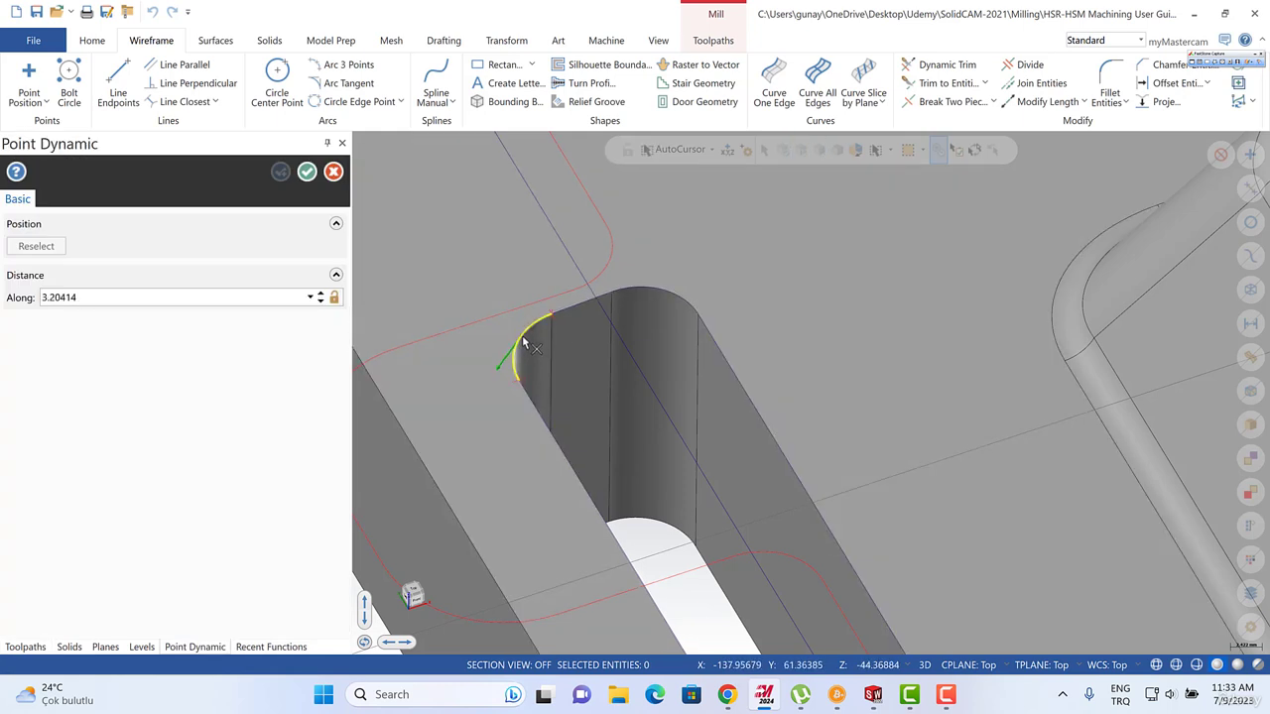
key(Escape)
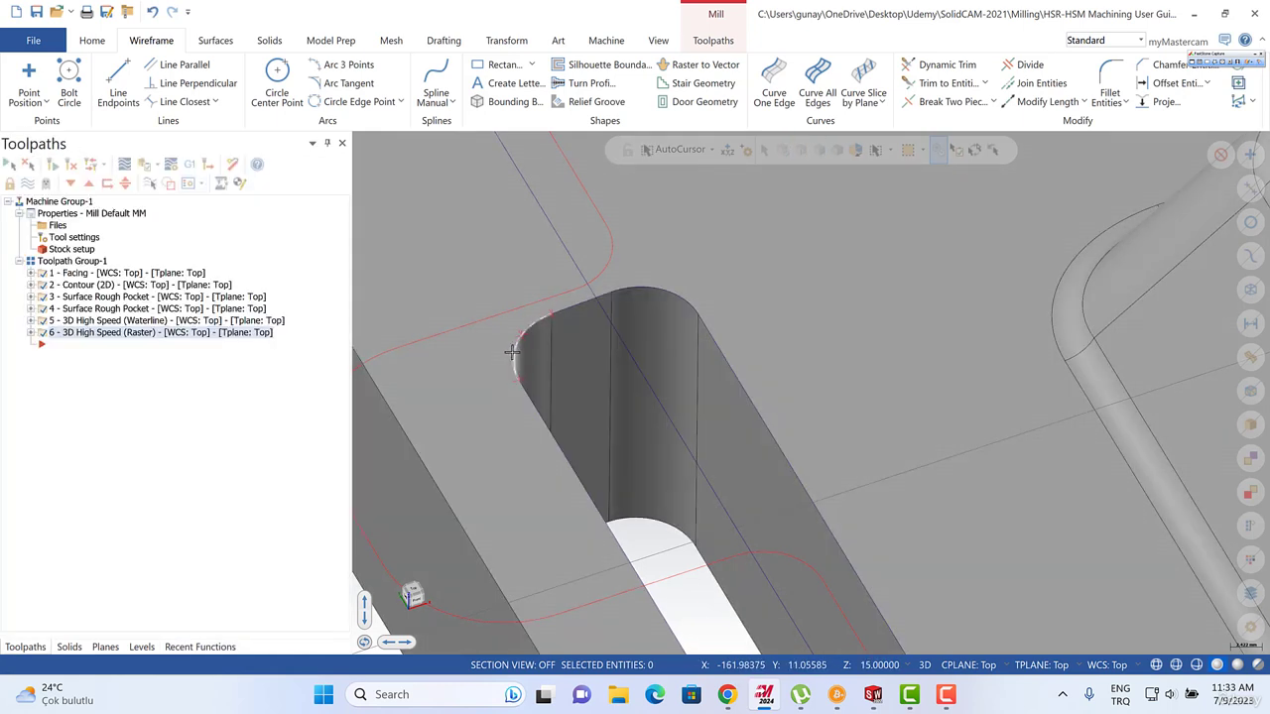
click(511, 352)
key(Escape)
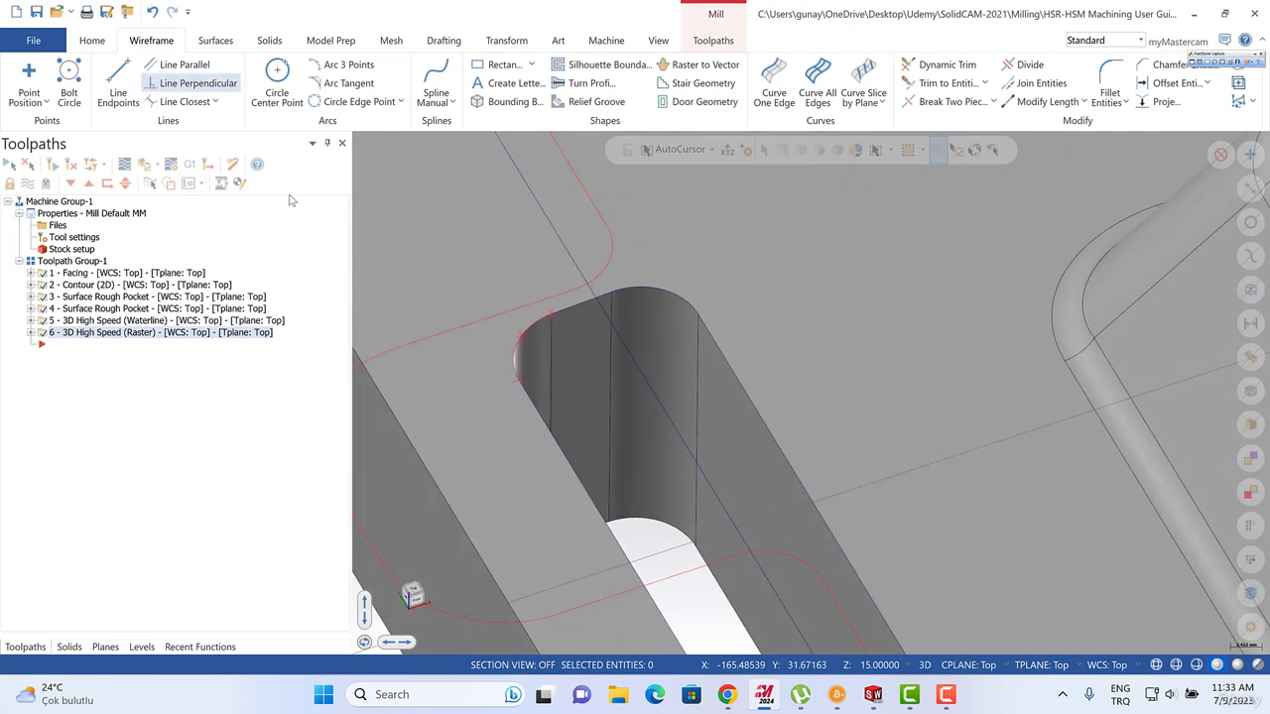
click(515, 357)
key(Escape)
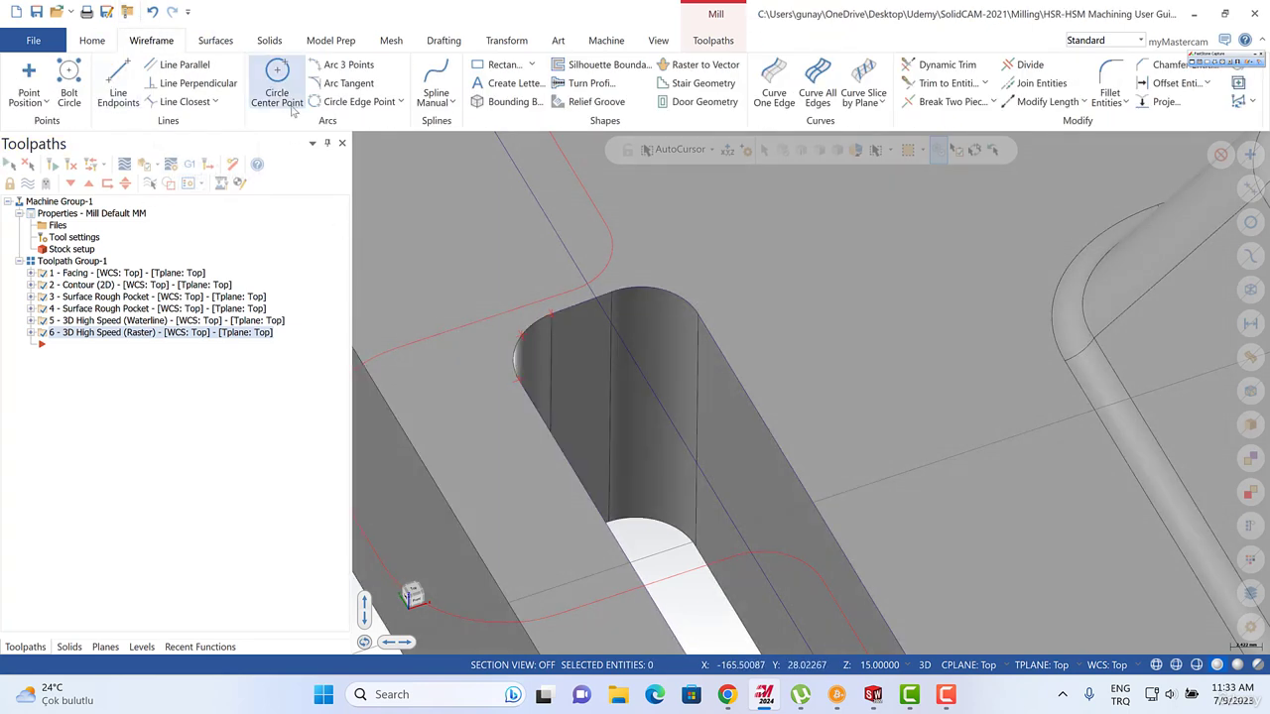
Draw a three-point arc through the three points on the slot's rounded upper corner and analyze the arc's properties.
click(343, 65)
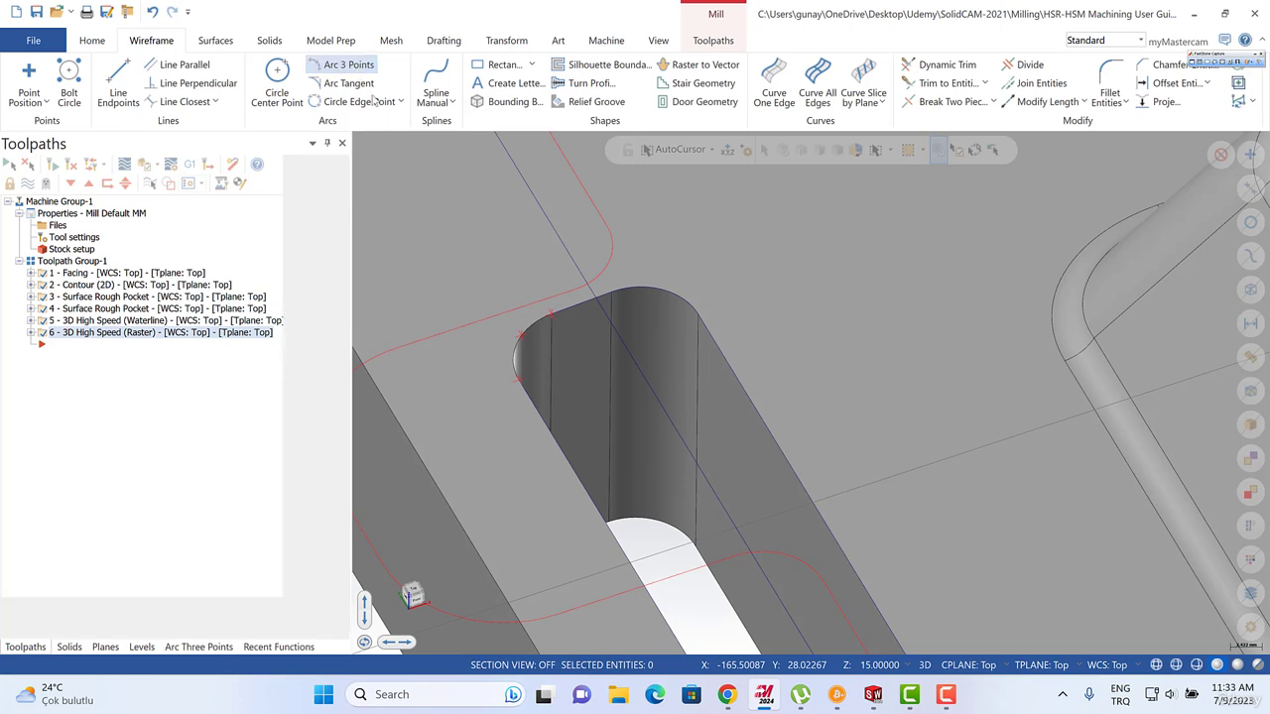
click(517, 376)
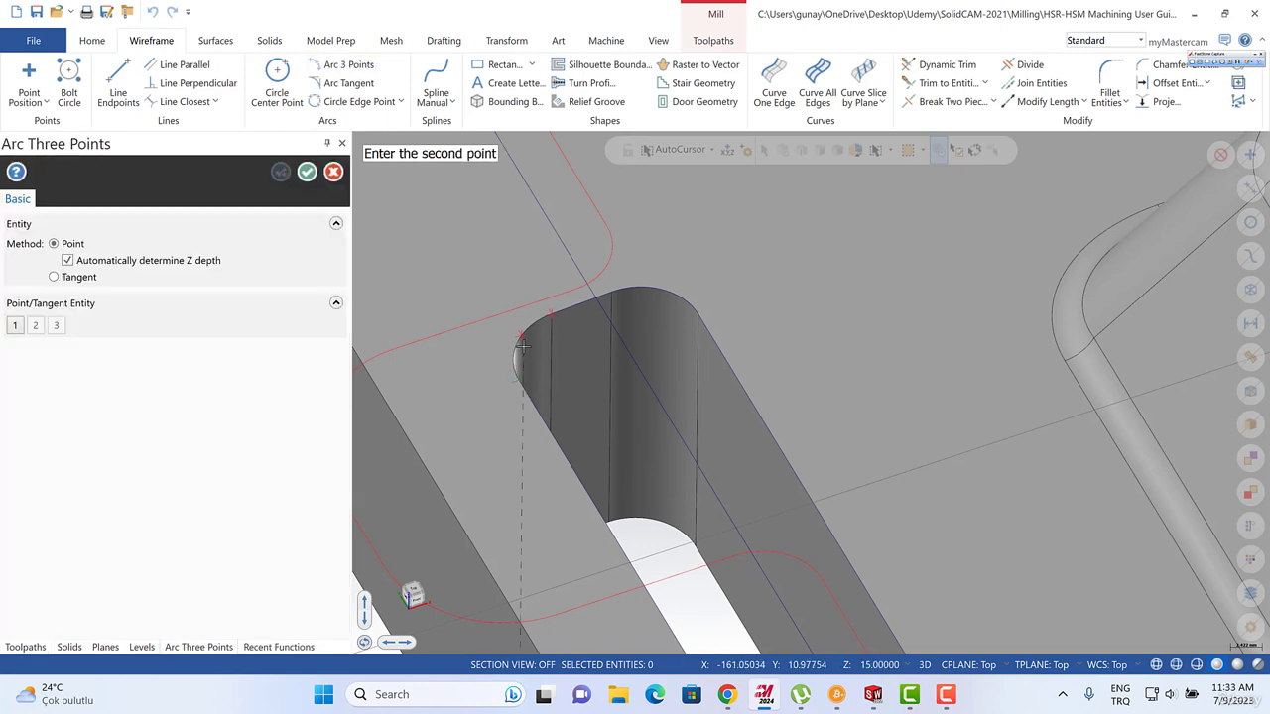
click(521, 335)
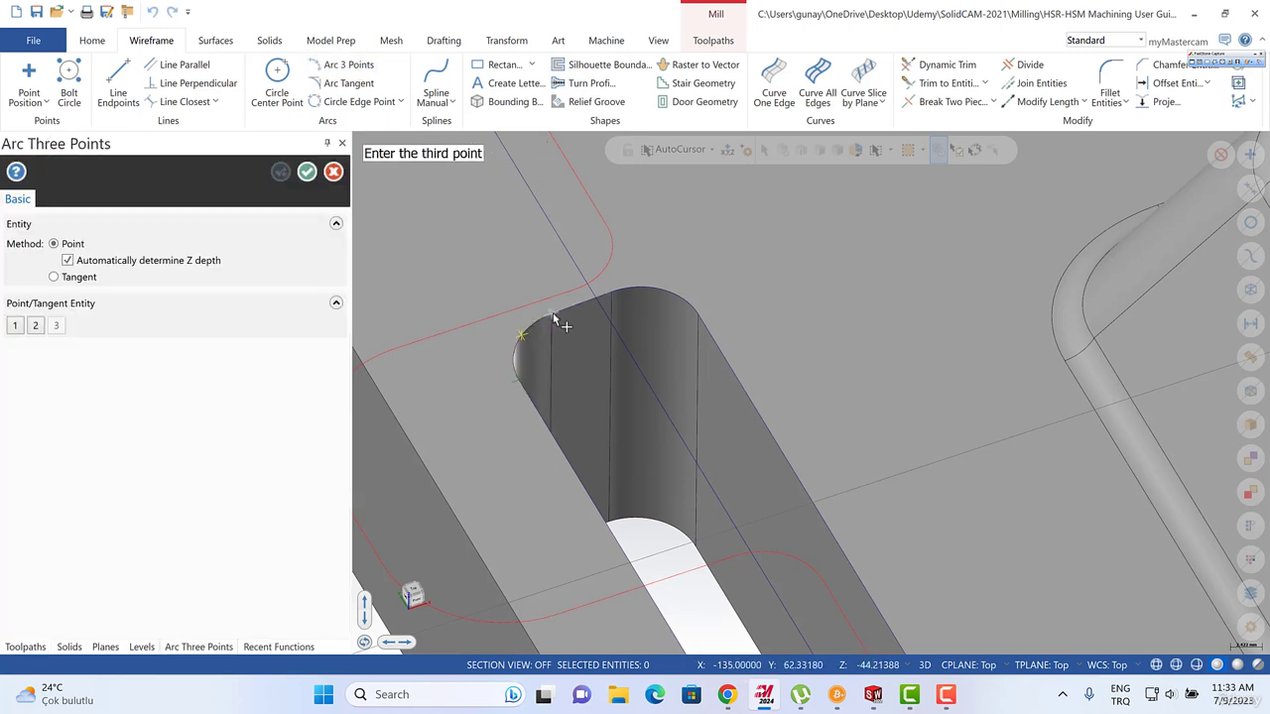
click(555, 318)
key(Escape)
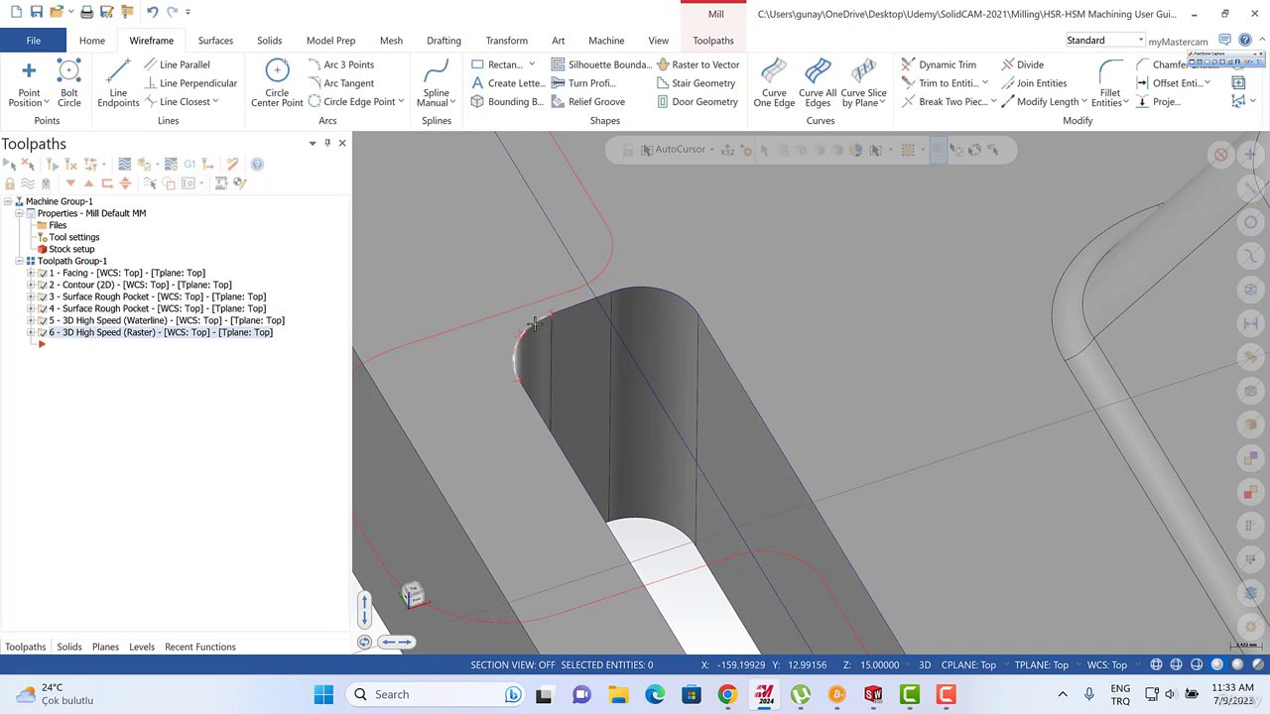
click(530, 327)
click(88, 77)
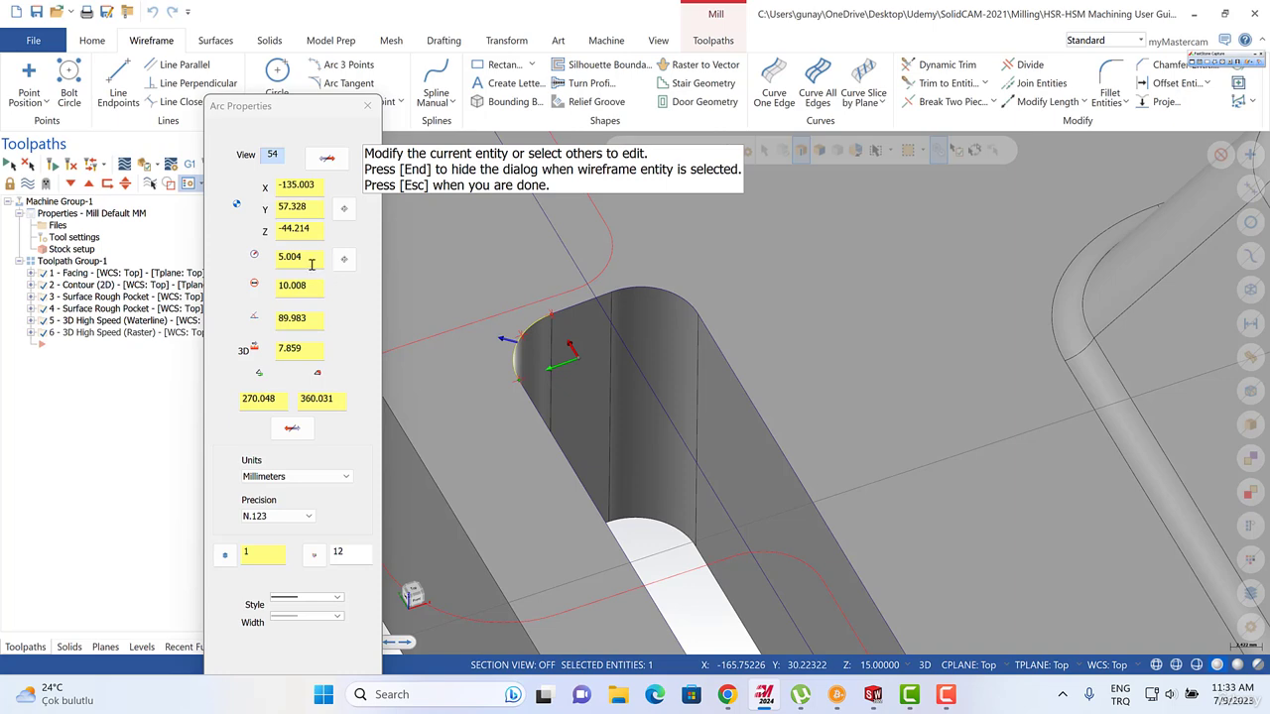
key(Escape)
Delete the arc and the three points on the slot's rounded upper corner.
middle_drag(559, 192, 525, 186)
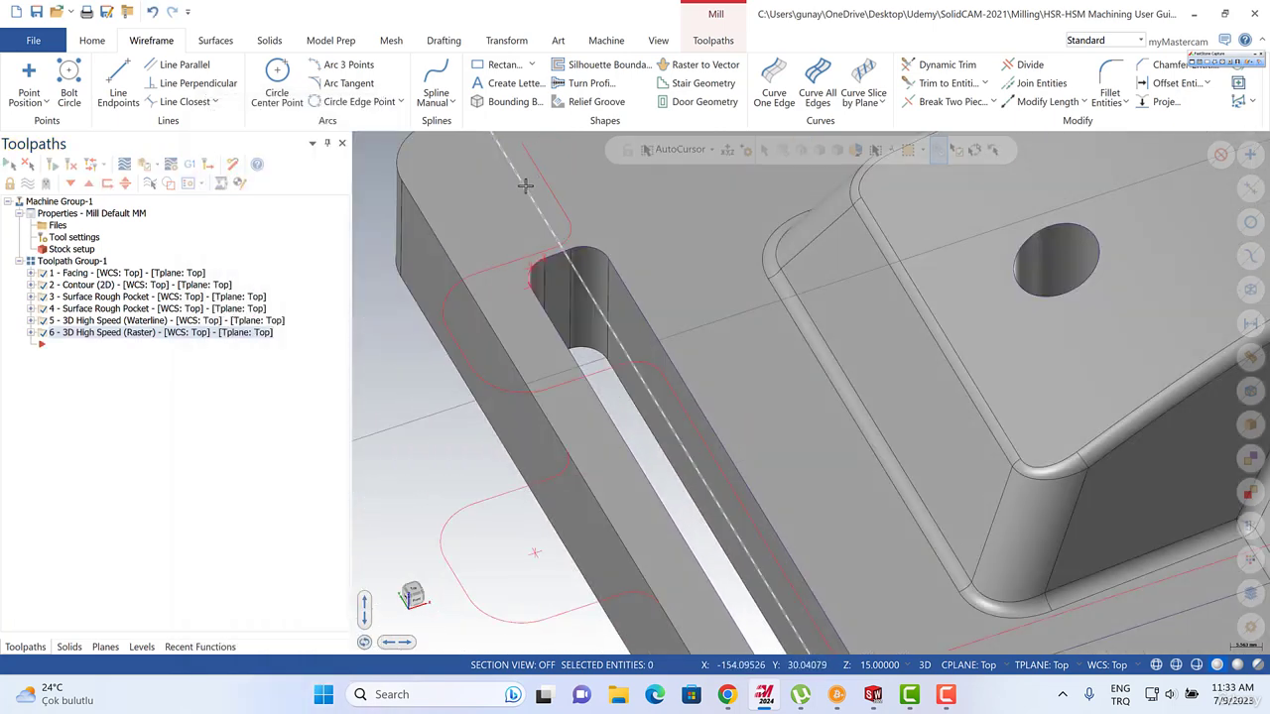
scroll(526, 186, down, 5)
scroll(557, 316, up, 2)
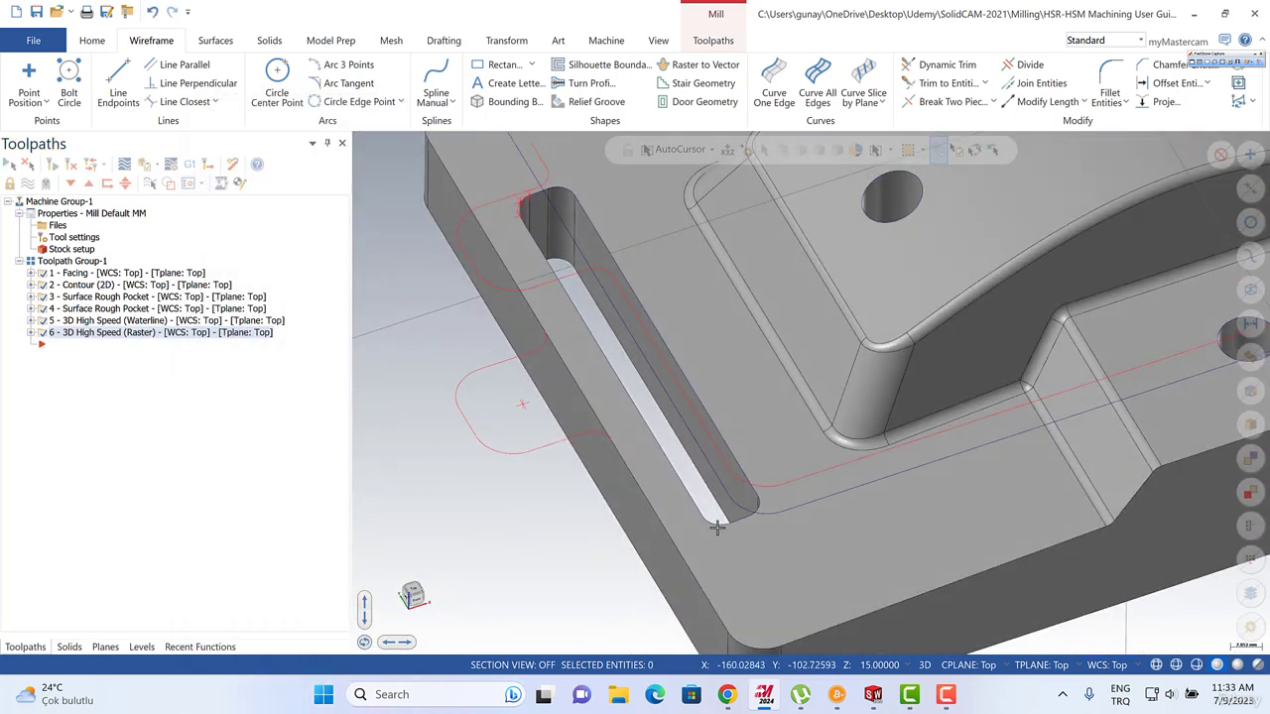
scroll(649, 397, up, 3)
click(91, 40)
scroll(649, 599, down, 3)
scroll(538, 325, up, 2)
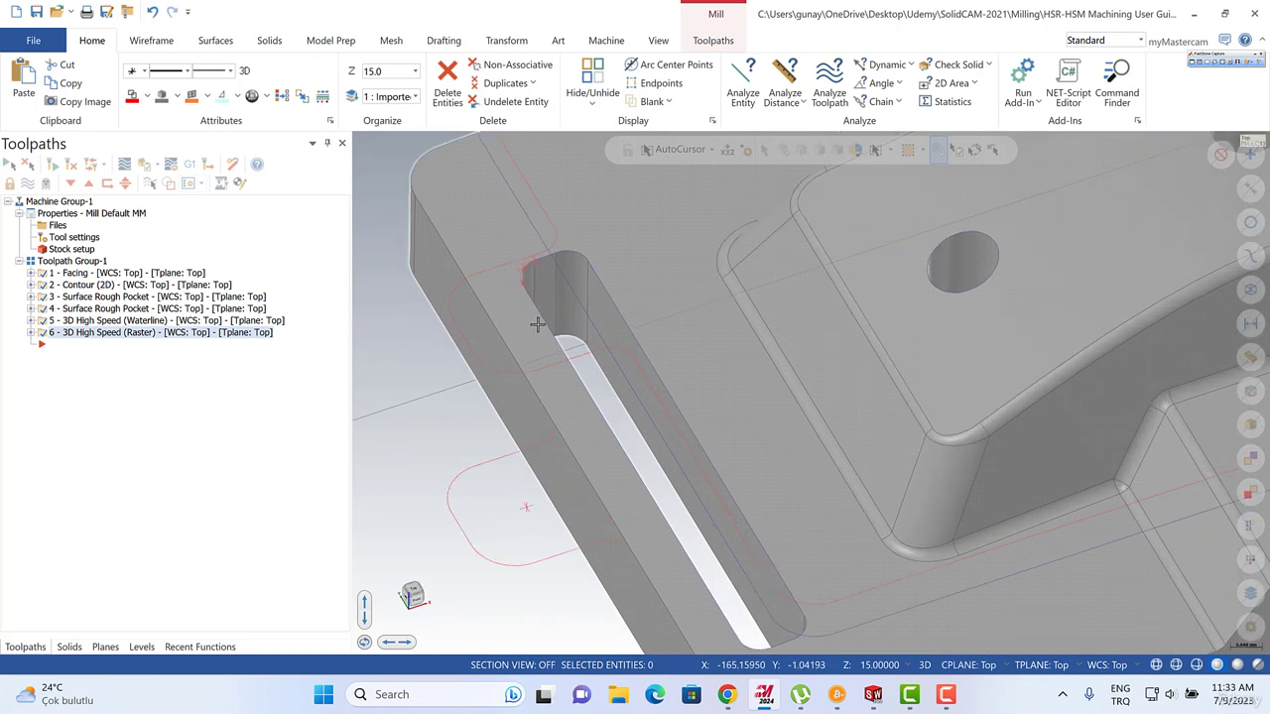
scroll(519, 177, up, 3)
scroll(517, 177, down, 1)
scroll(570, 299, up, 3)
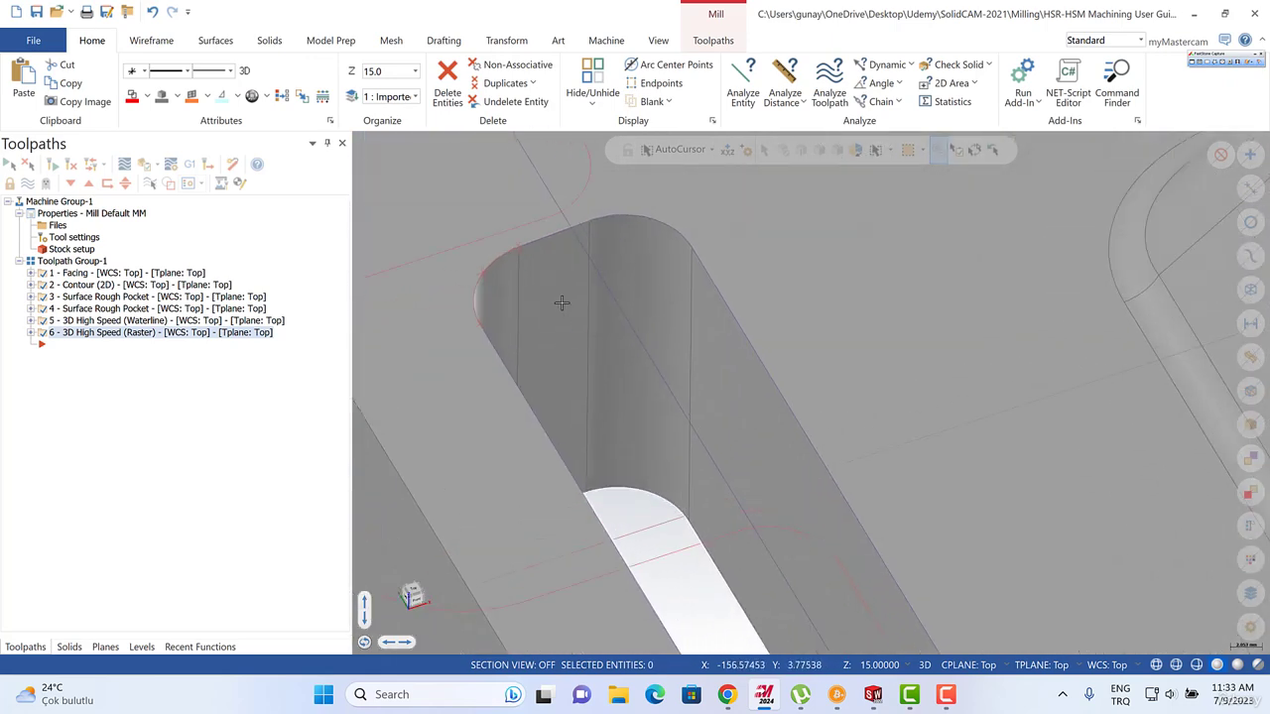
scroll(521, 278, down, 1)
click(484, 252)
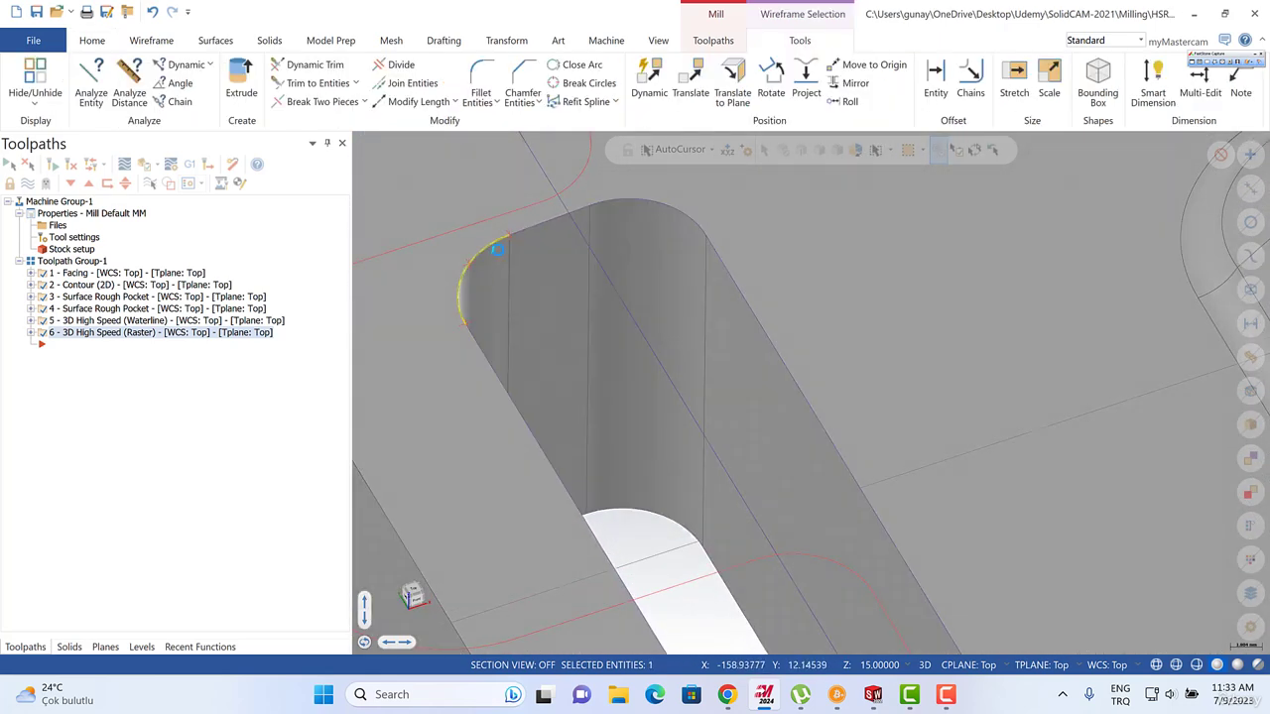
key(Delete)
click(508, 237)
key(Delete)
click(471, 261)
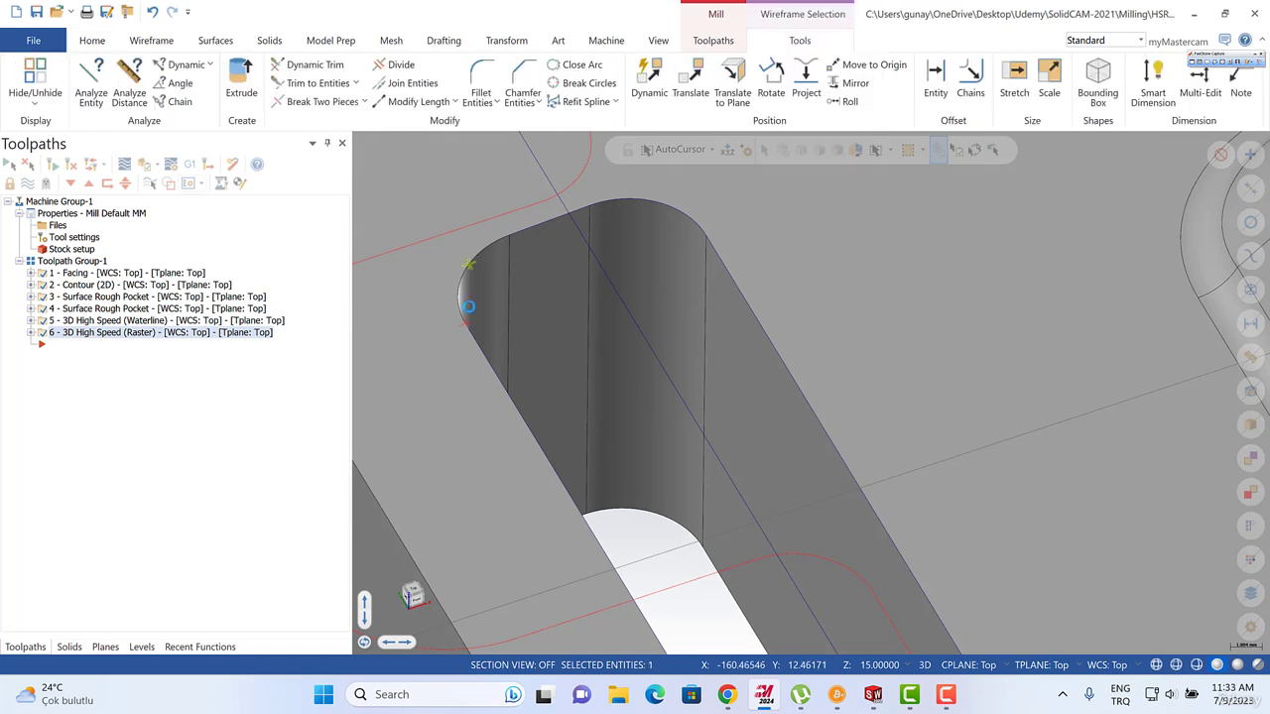
key(Delete)
click(464, 322)
key(Delete)
key(Delete)
Create a Curve One Edge curve on the slot's short straight upper edge beside the rounded corner and analyze its line properties.
scroll(477, 204, down, 4)
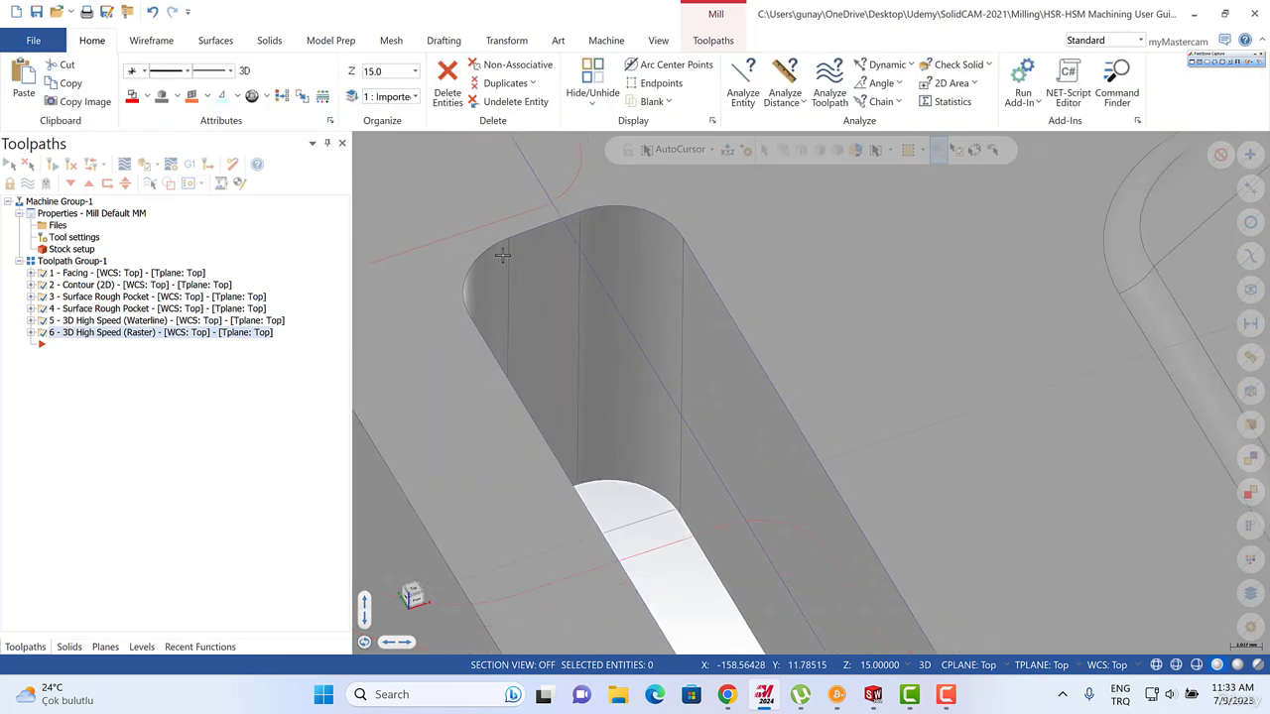
click(151, 41)
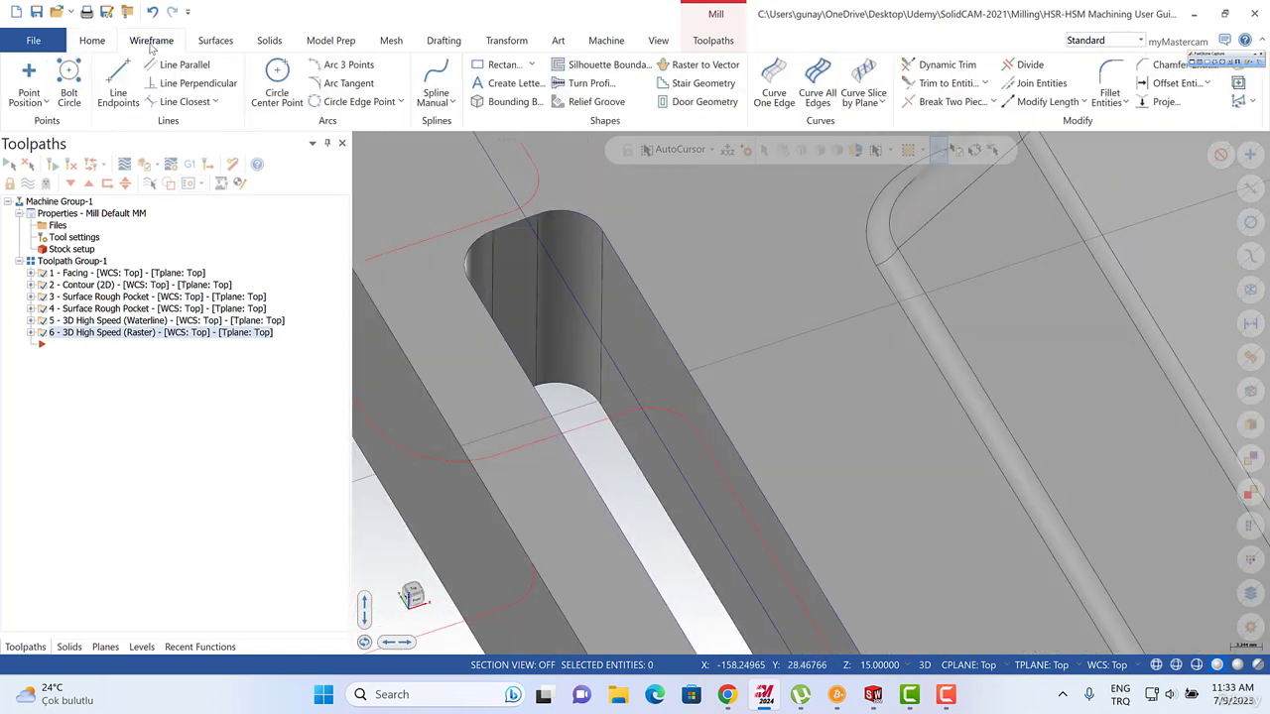
click(774, 81)
click(510, 226)
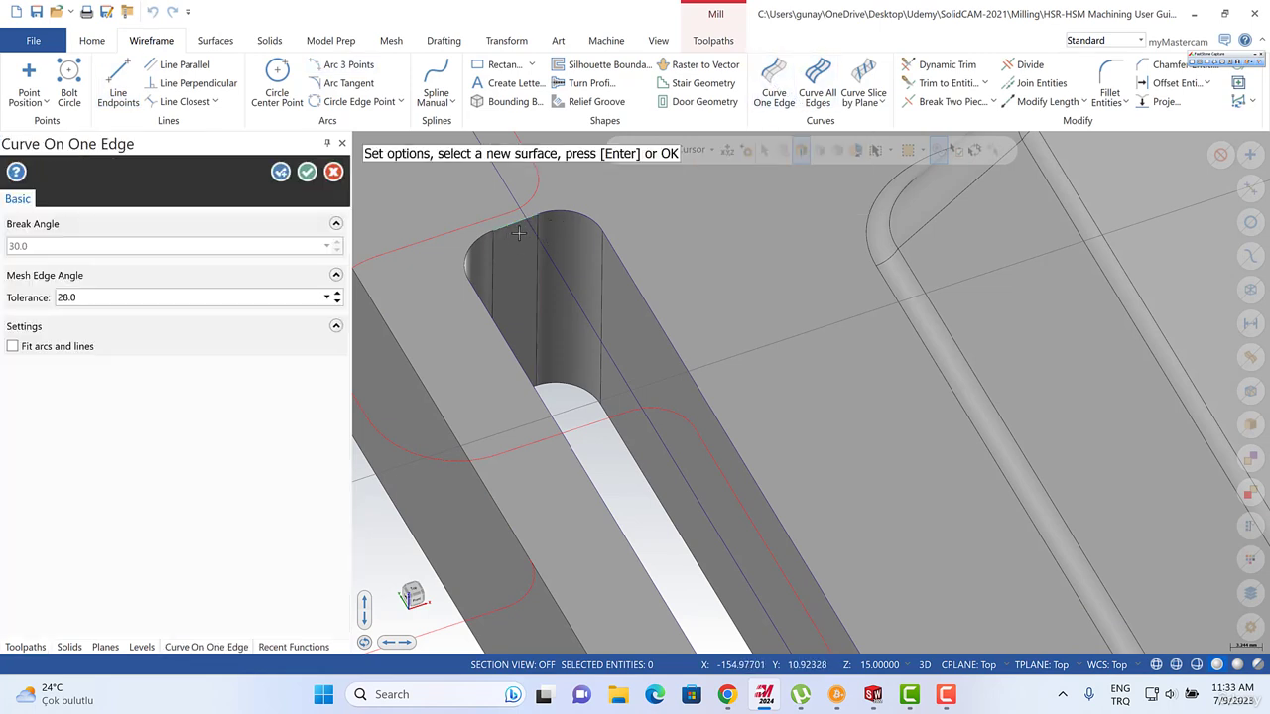
key(Return)
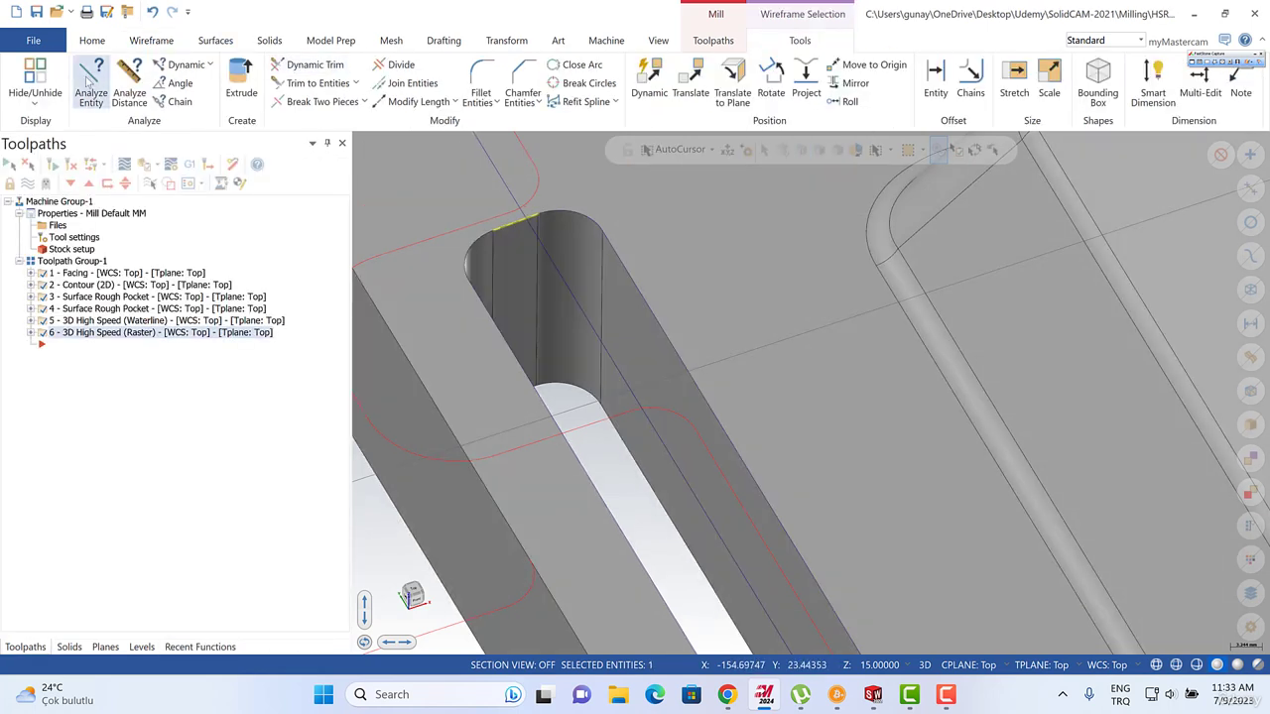
click(91, 85)
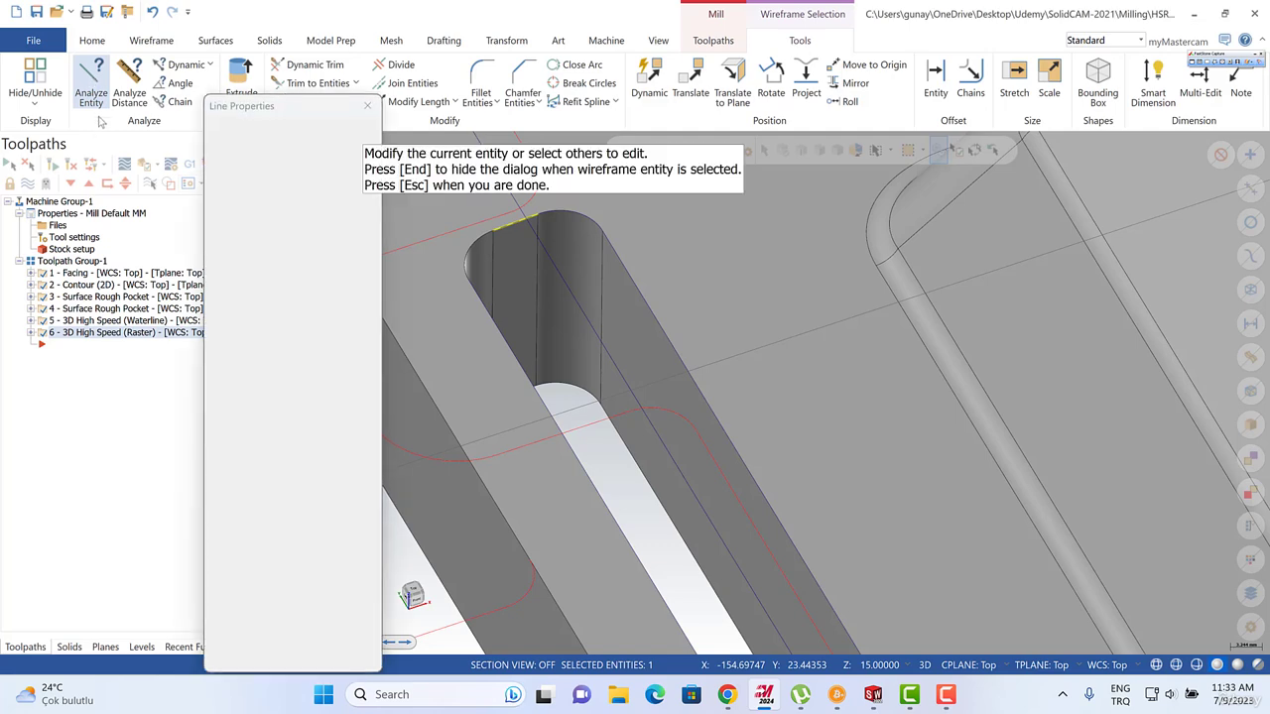
key(Escape)
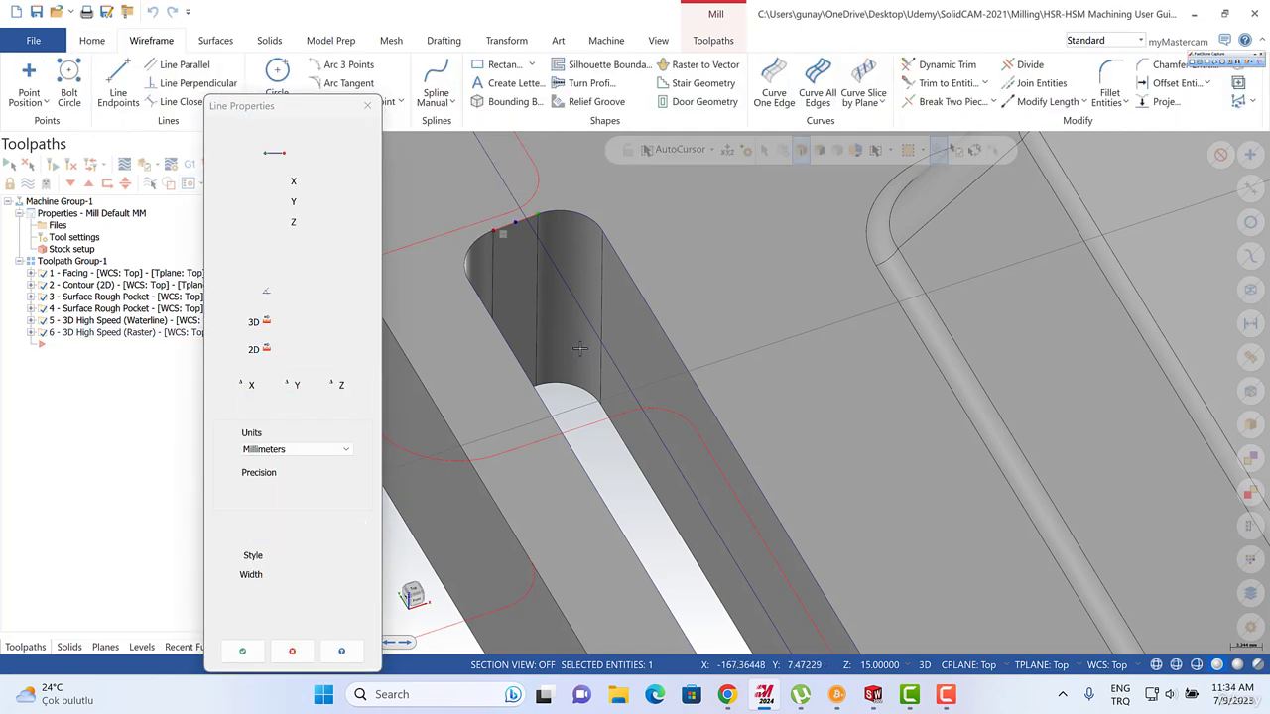
key(Escape)
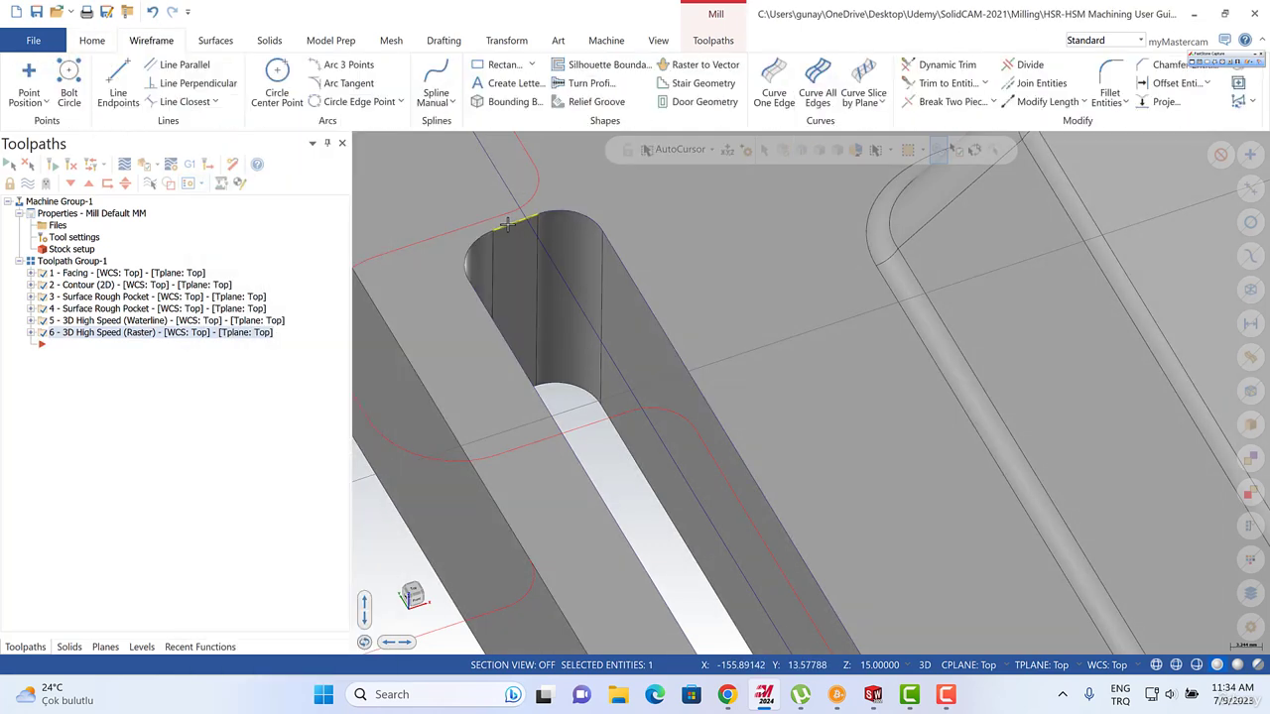
scroll(504, 228, down, 2)
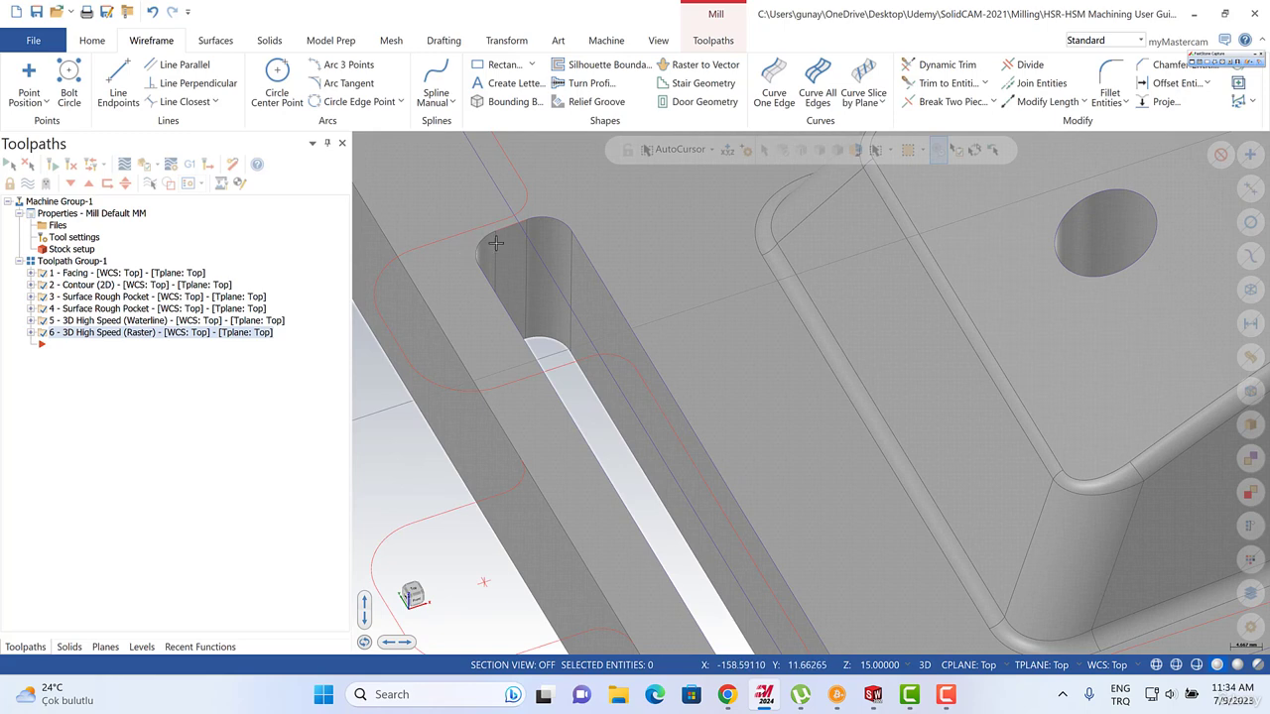
click(513, 227)
key(Escape)
Create Curve One Edge curves along the straight and rounded upper edges around the same slot.
click(778, 75)
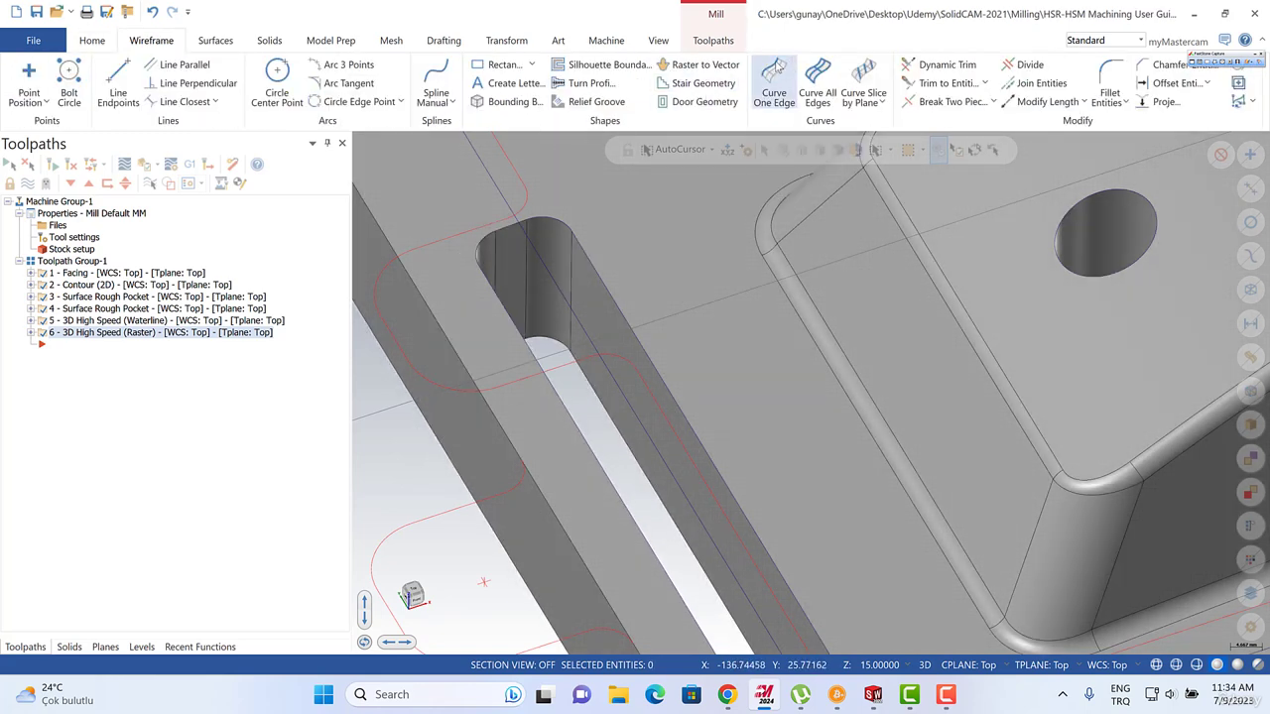
click(484, 243)
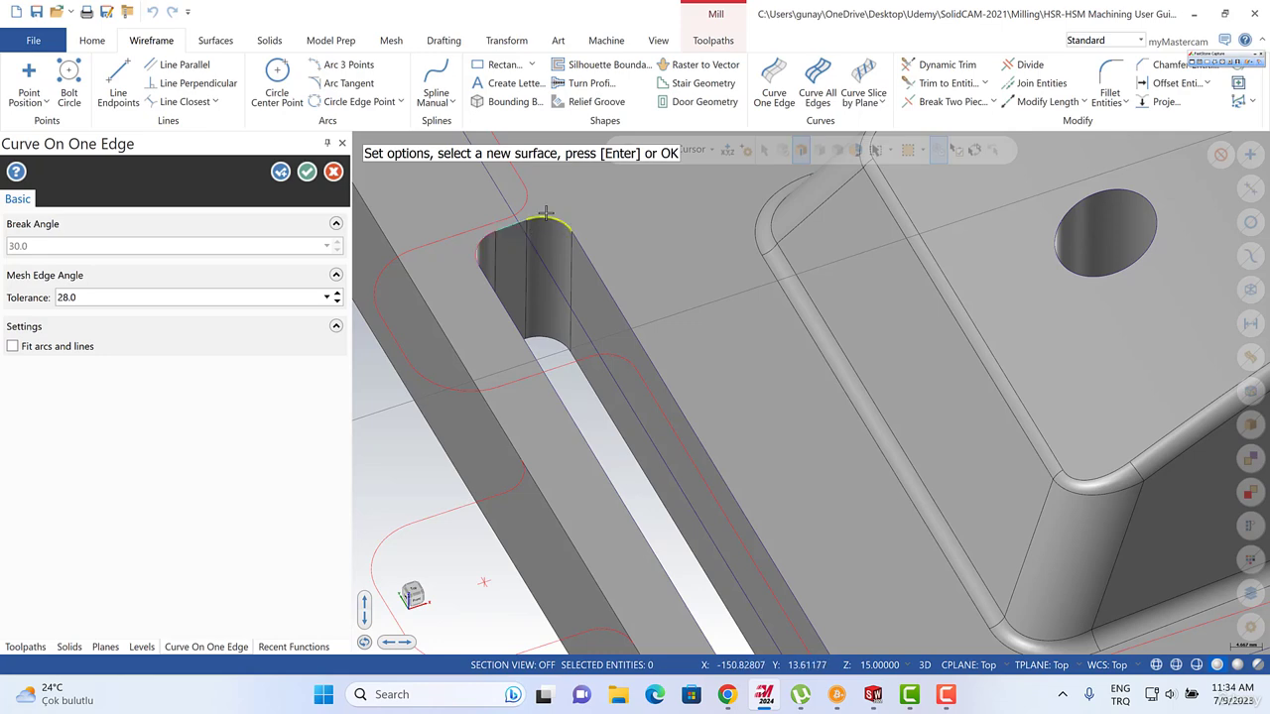
click(585, 261)
click(491, 287)
scroll(508, 210, down, 4)
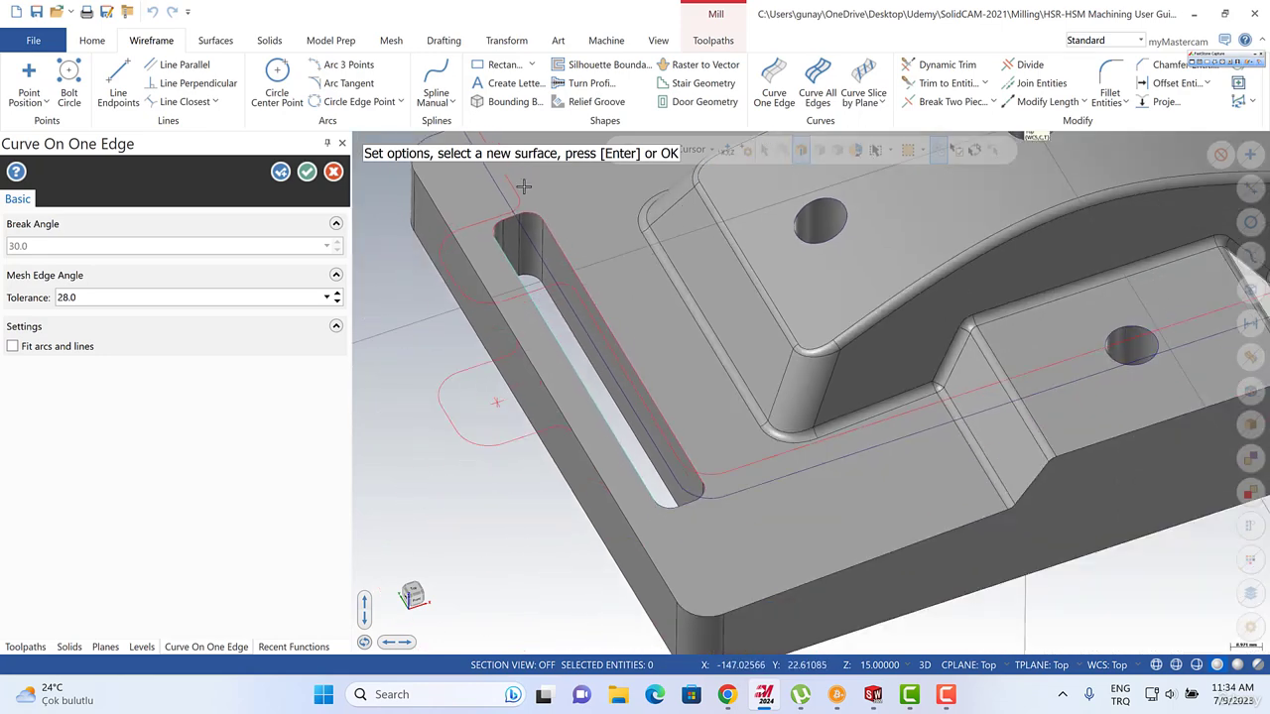
scroll(647, 523, up, 2)
scroll(667, 438, up, 2)
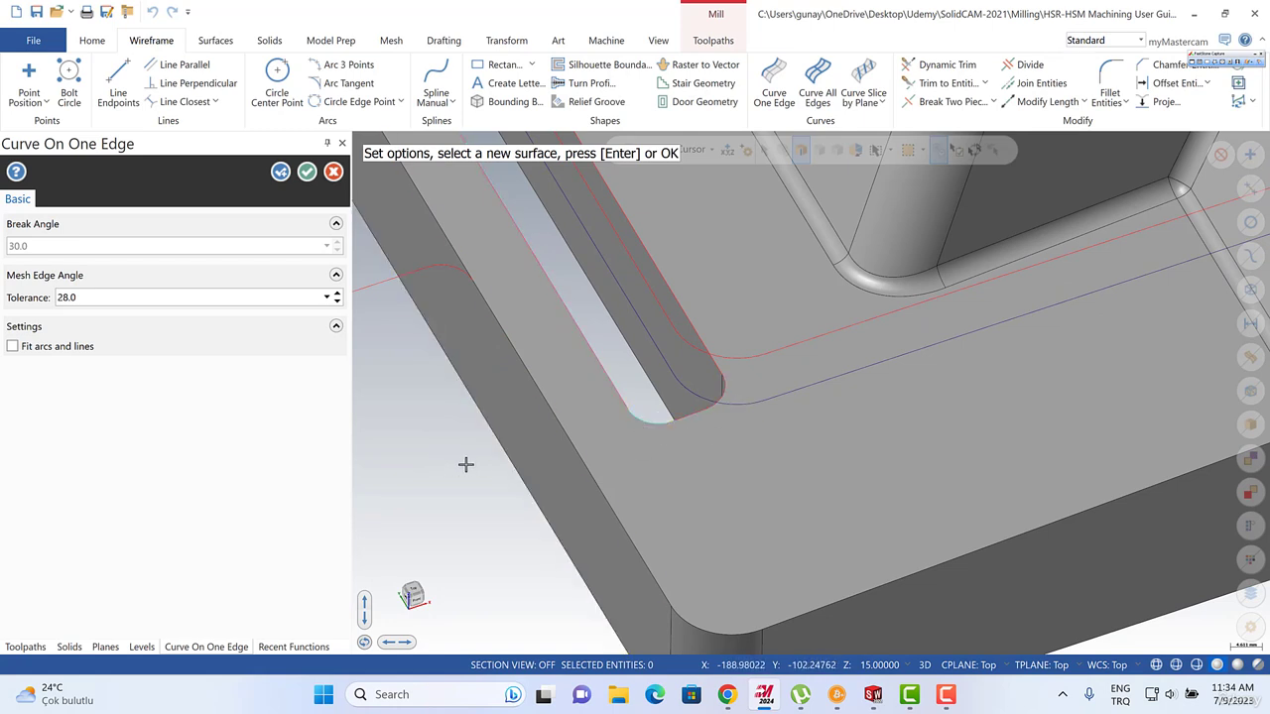
key(Escape)
Create Curve One Edge curves along the straight and rounded upper edges of the second slot at the part's opposite end.
scroll(592, 501, down, 2)
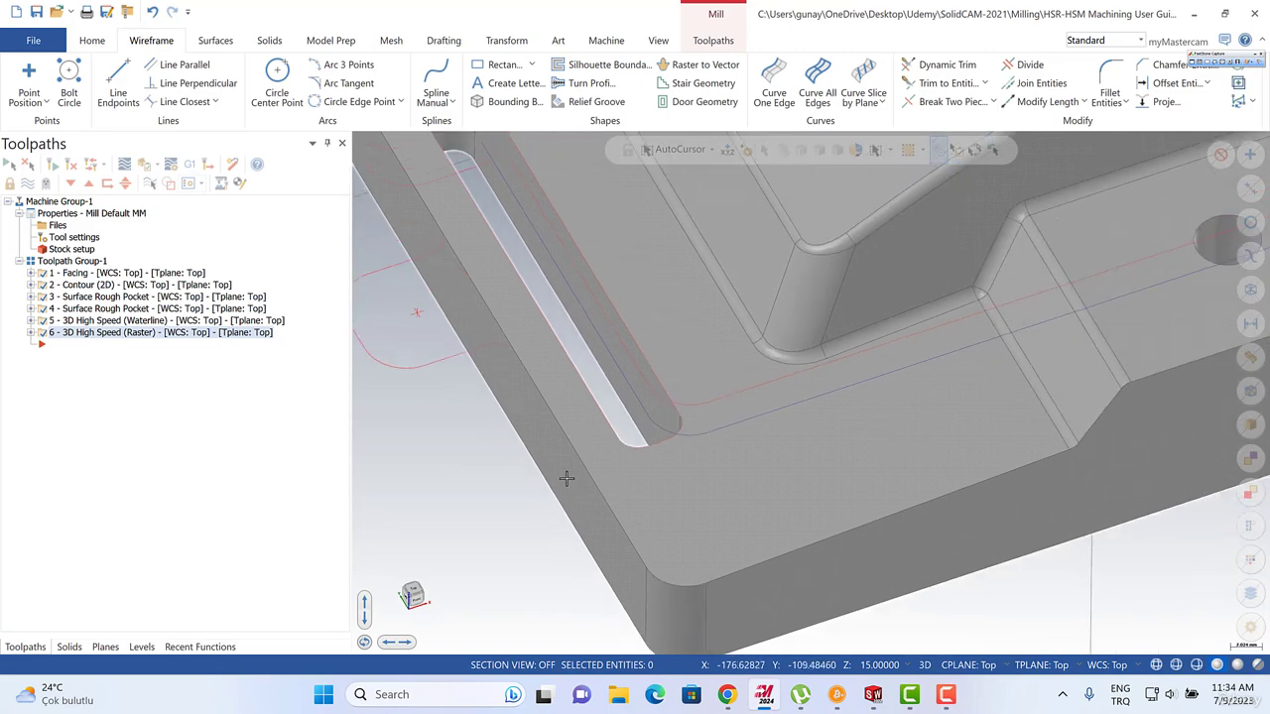
scroll(566, 479, down, 4)
scroll(812, 308, up, 5)
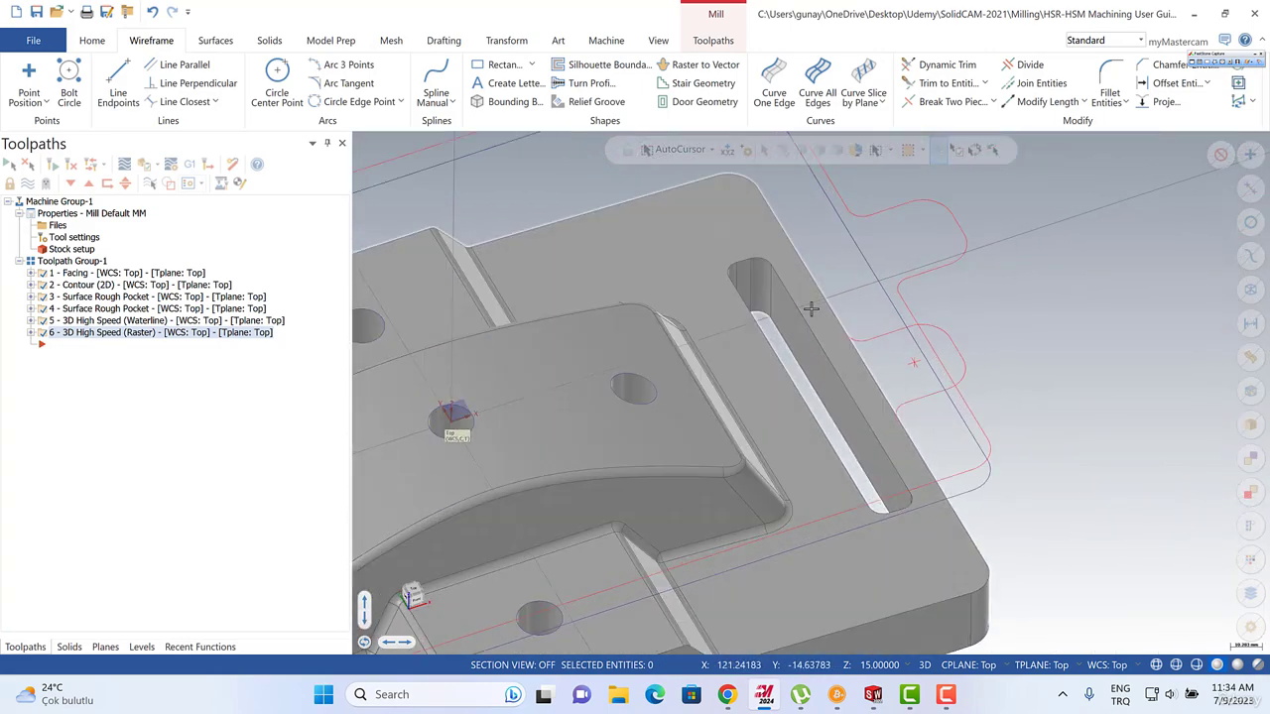
scroll(812, 309, up, 2)
click(775, 89)
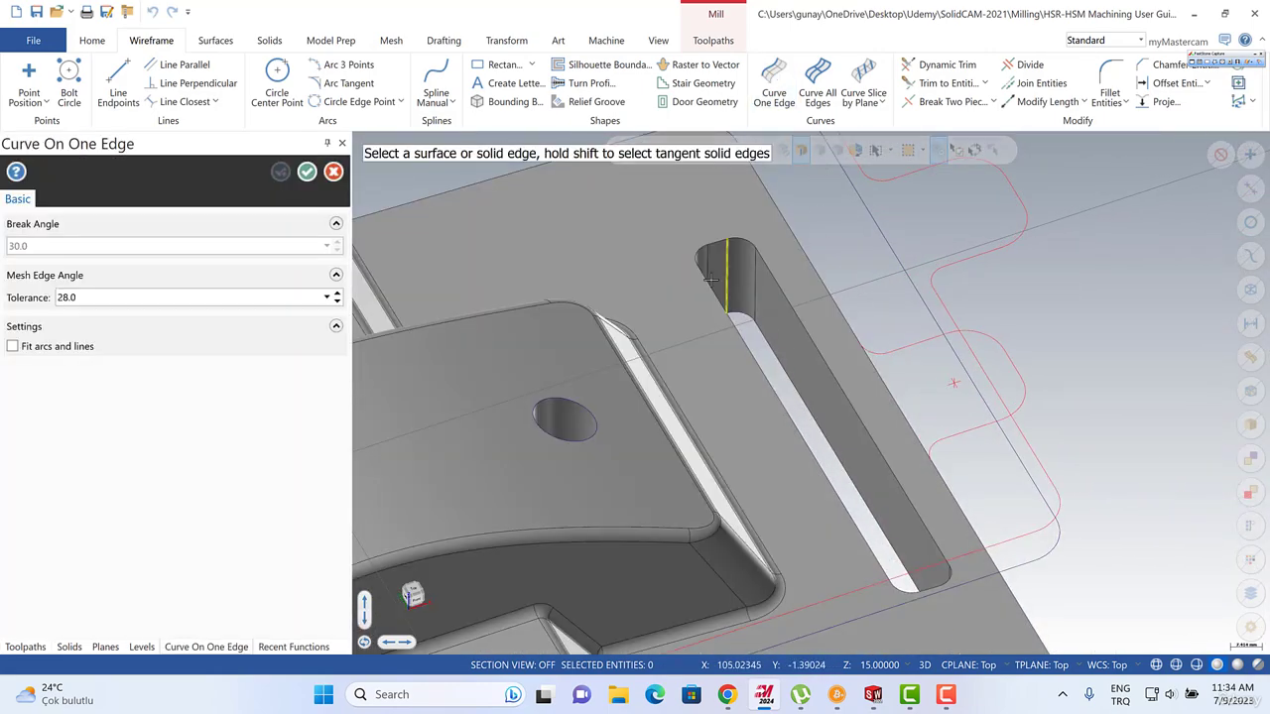
click(709, 268)
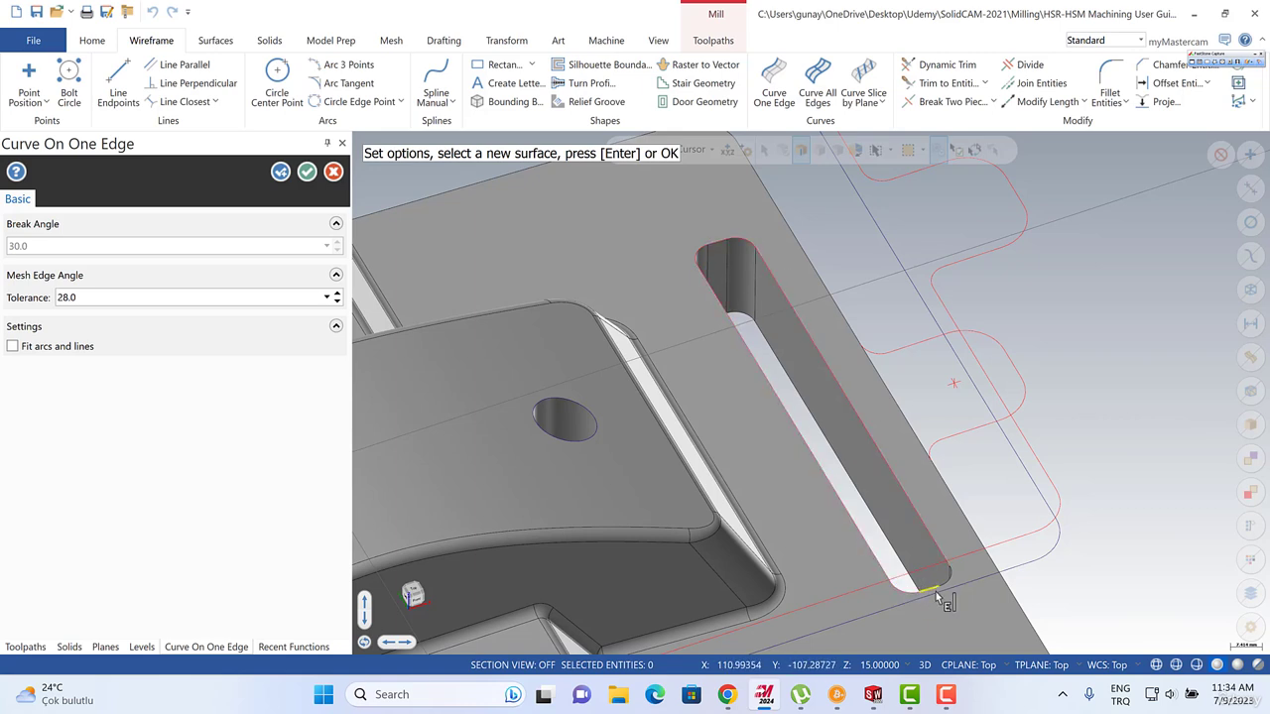
key(Escape)
scroll(1004, 302, down, 5)
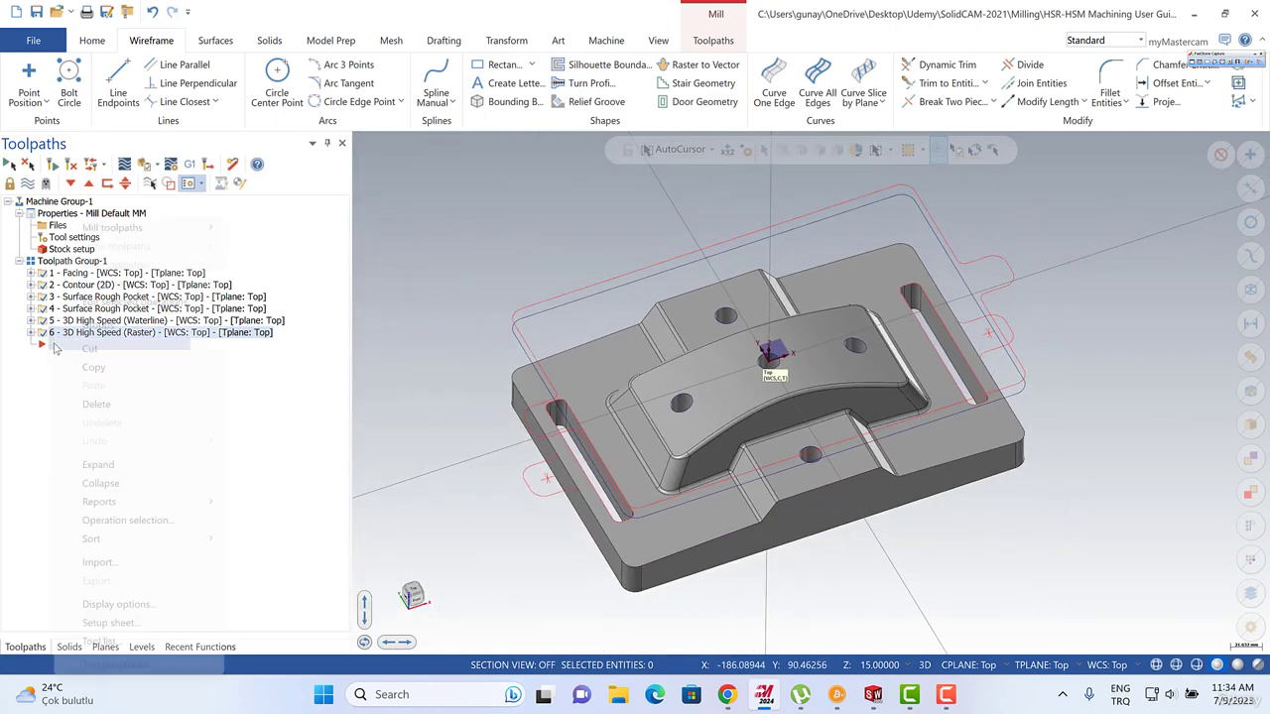
right_click(57, 347)
mouse_move(149, 227)
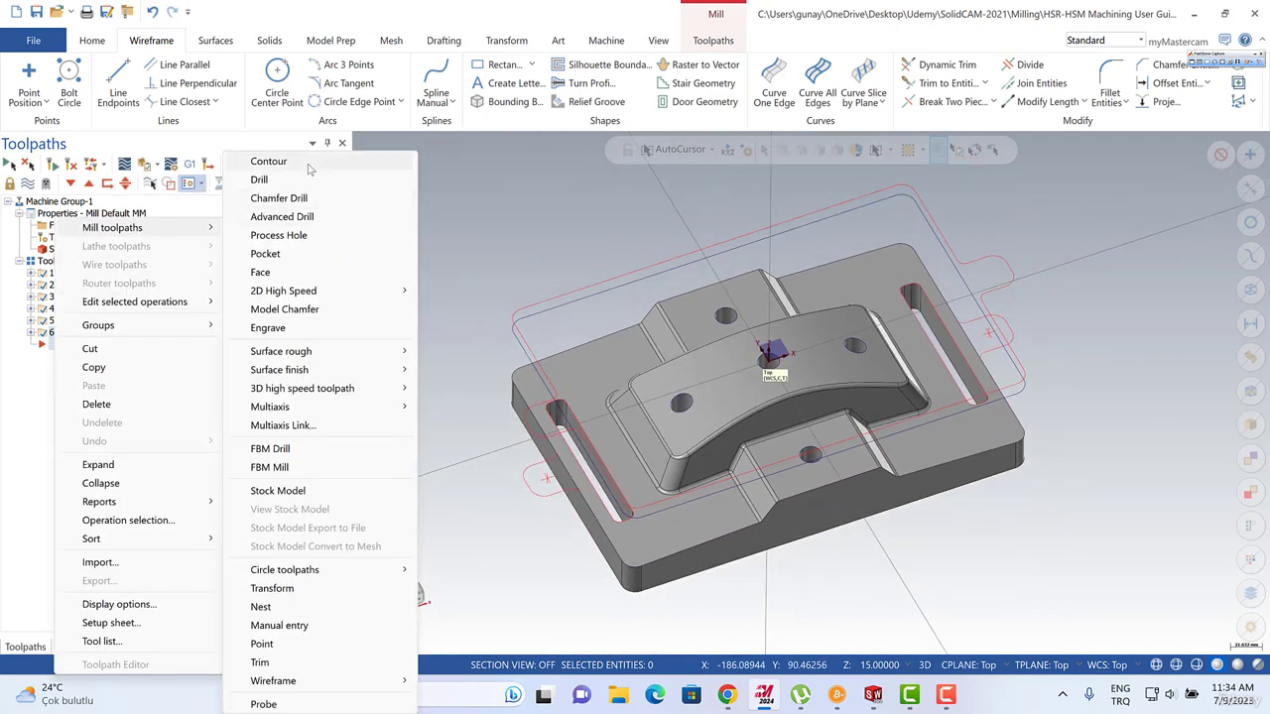
click(268, 161)
scroll(536, 318, up, 3)
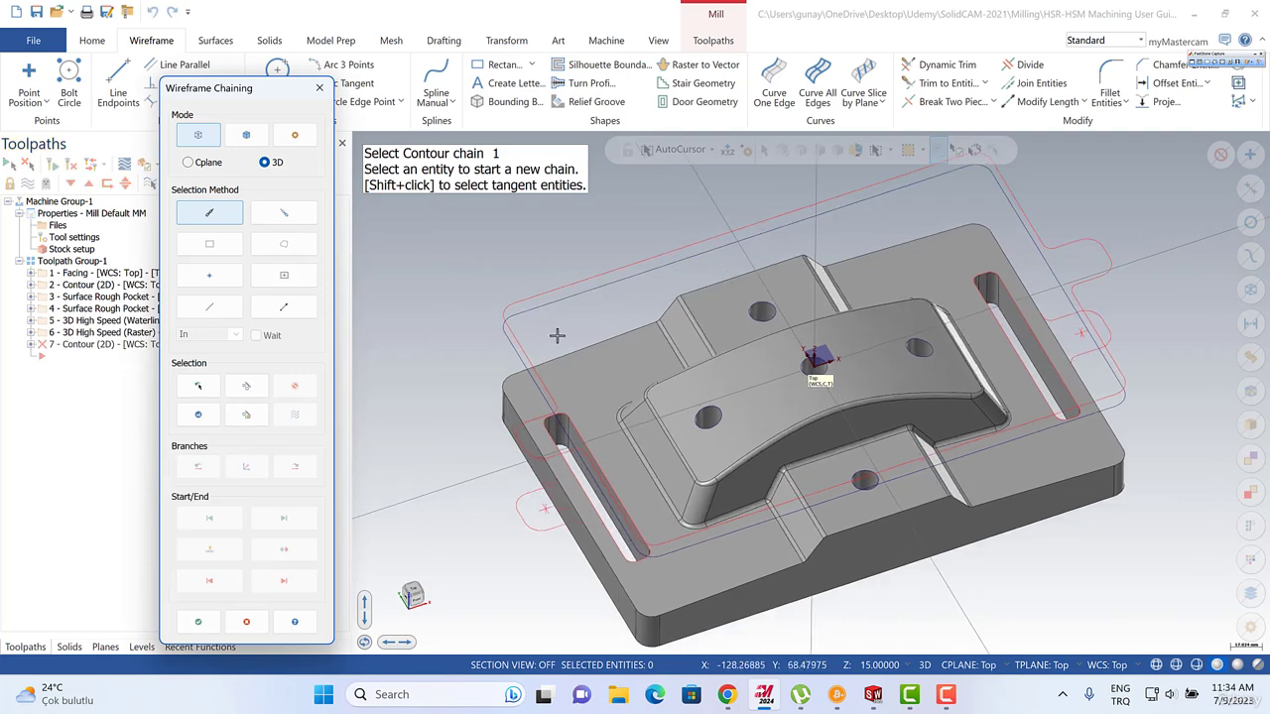
scroll(625, 449, up, 2)
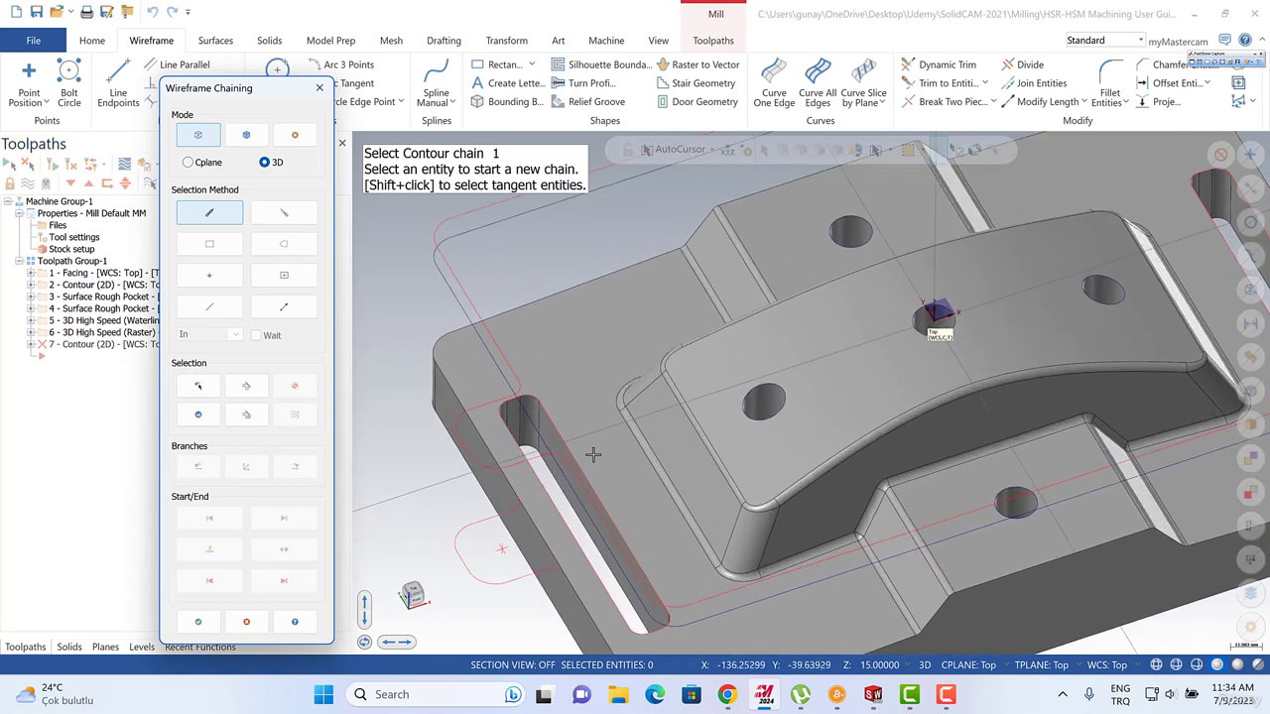
click(613, 617)
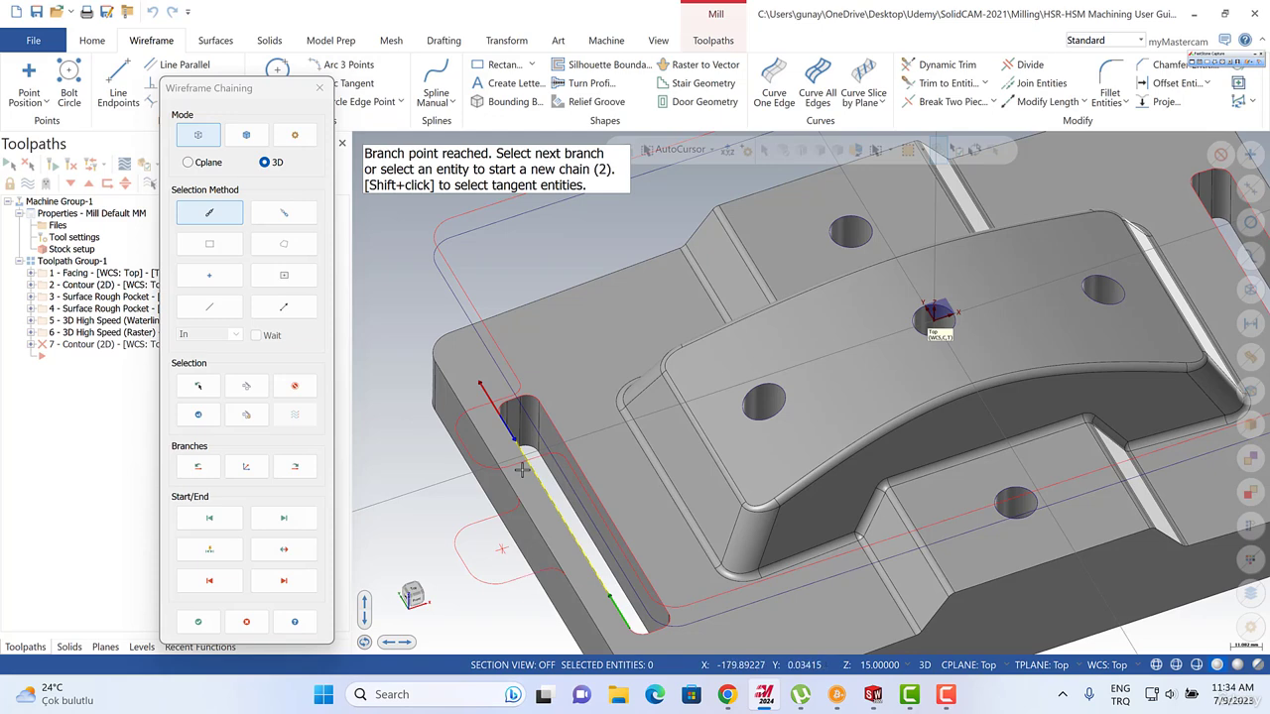
key(Return)
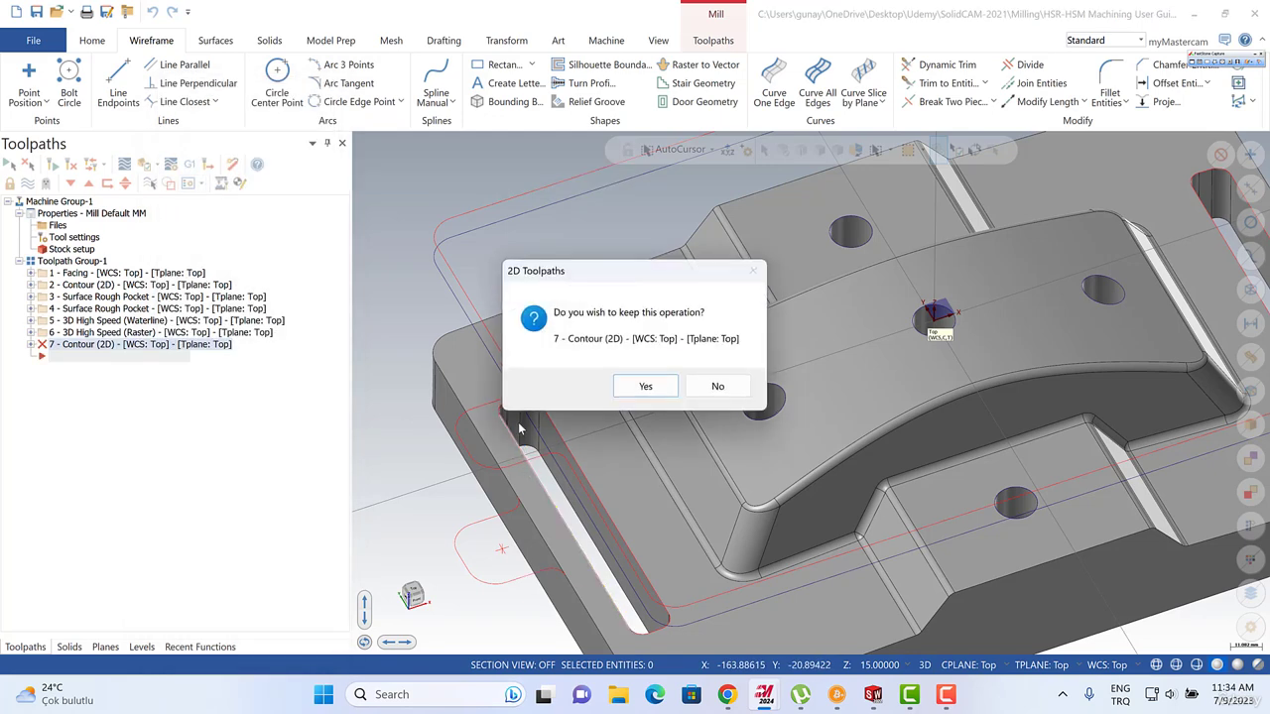
click(718, 387)
Try to delete the arc curves on the rounded corner of the first slot's upper edge.
scroll(442, 405, up, 5)
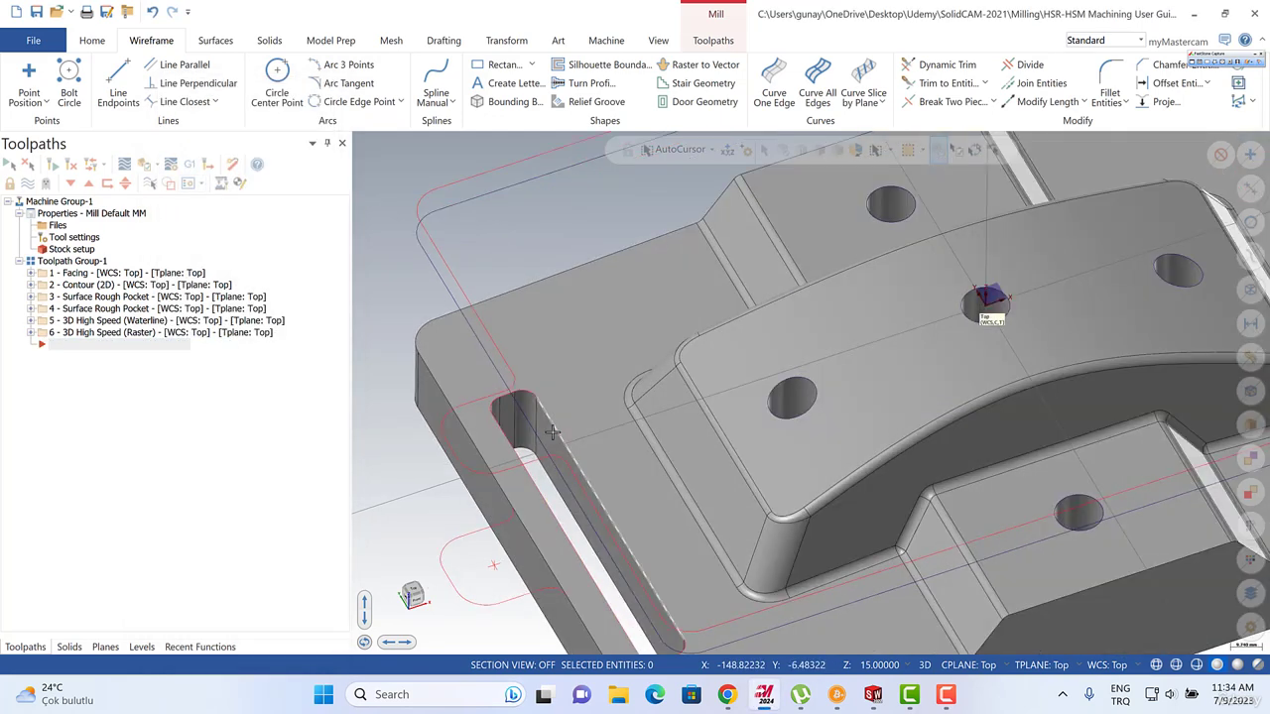
scroll(456, 417, up, 6)
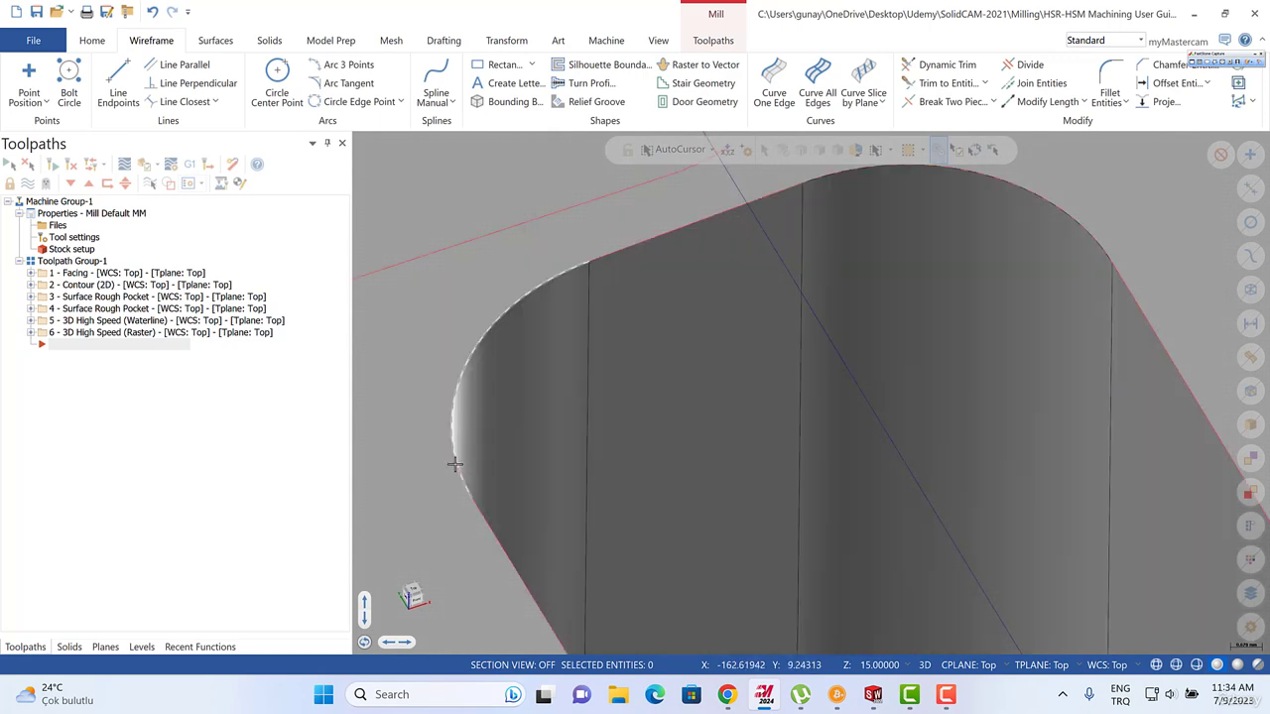
click(460, 454)
click(480, 349)
key(Delete)
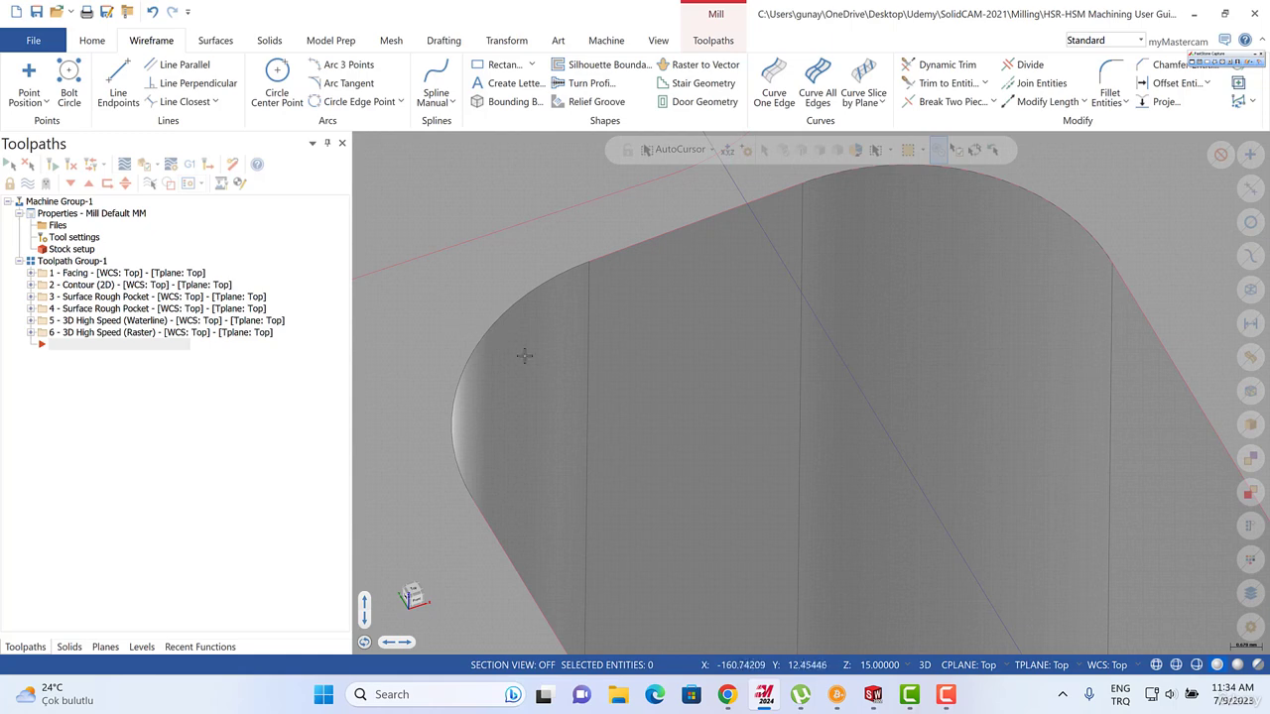
scroll(525, 355, down, 3)
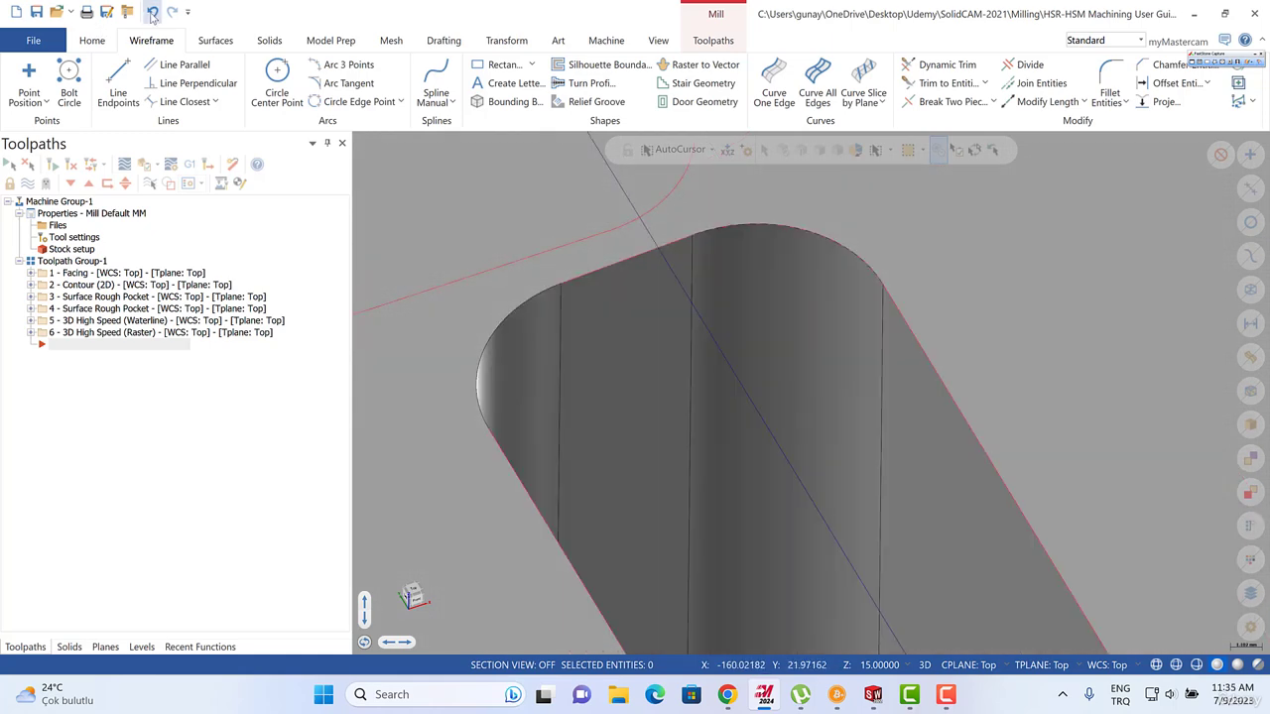
Add a Contour toolpath and start its wireframe chain on the slot's outer long straight edge curve.
right_click(105, 349)
mouse_move(249, 227)
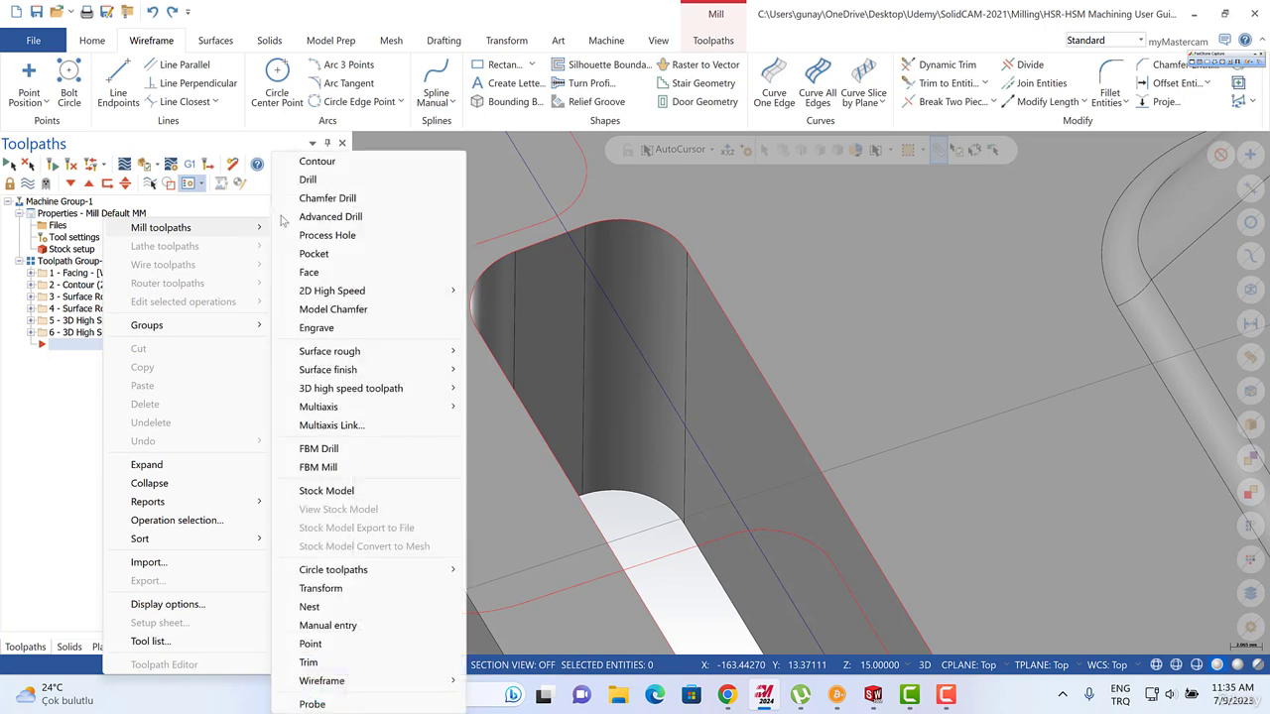
click(322, 165)
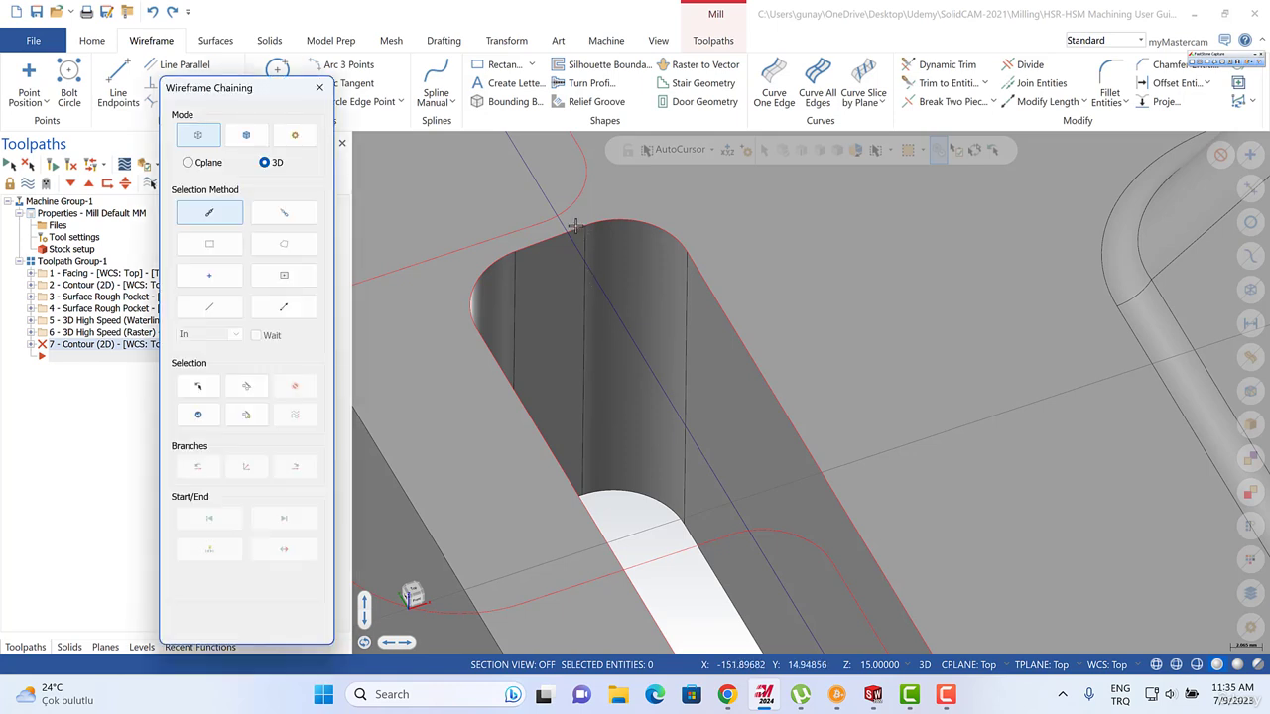
scroll(574, 226, down, 3)
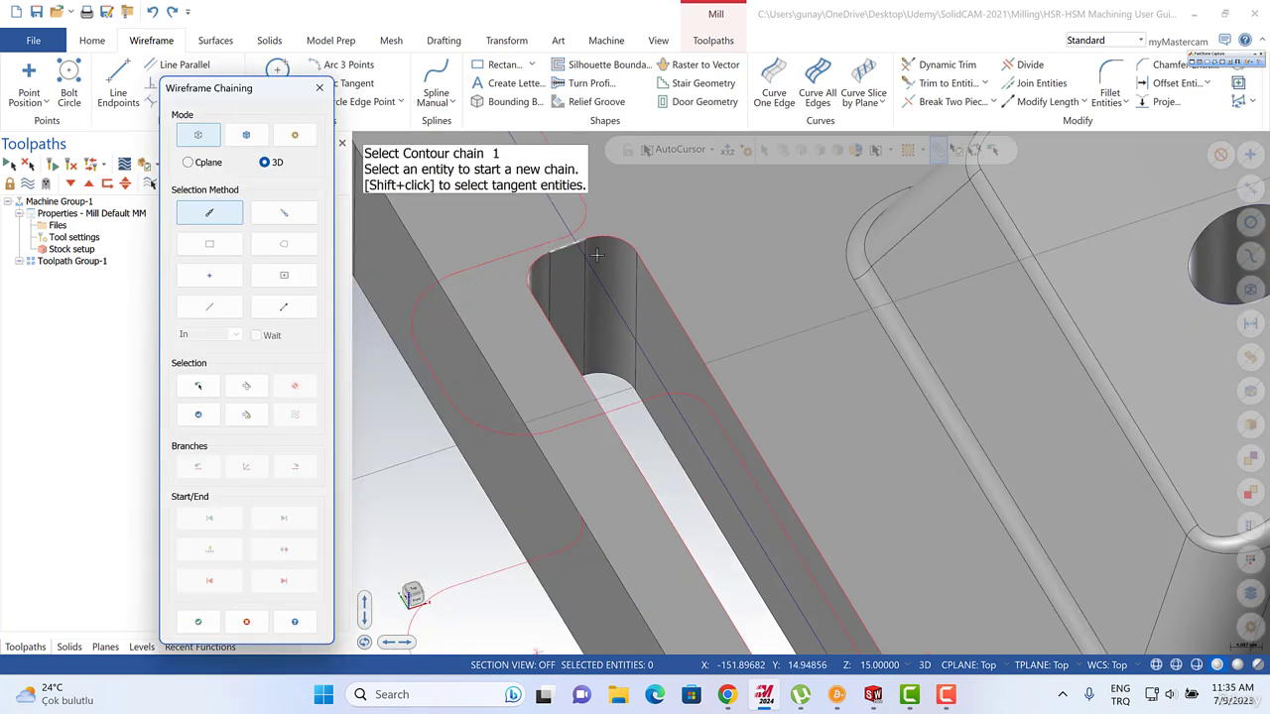
scroll(596, 255, down, 1)
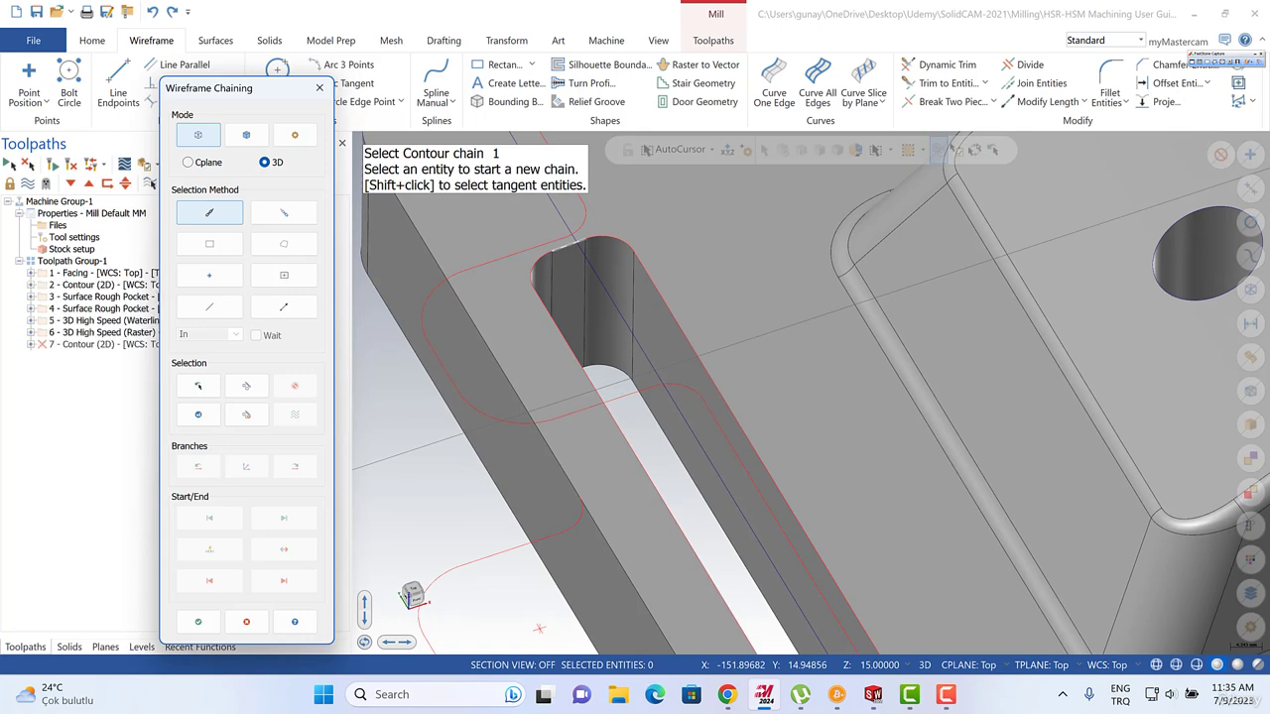
scroll(590, 365, down, 3)
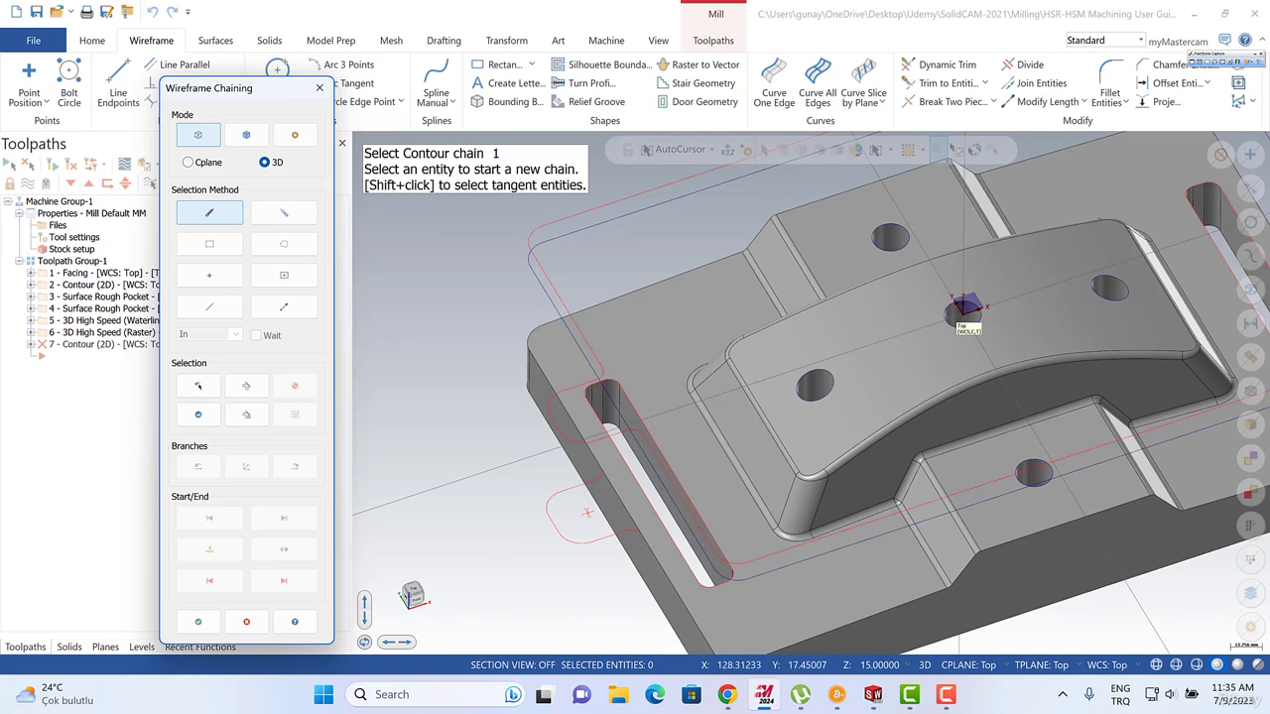
click(677, 557)
Continue the chain past the branch point along the slot's inner long edge, and cancel chaining while keeping the Contour operation.
scroll(634, 449, up, 2)
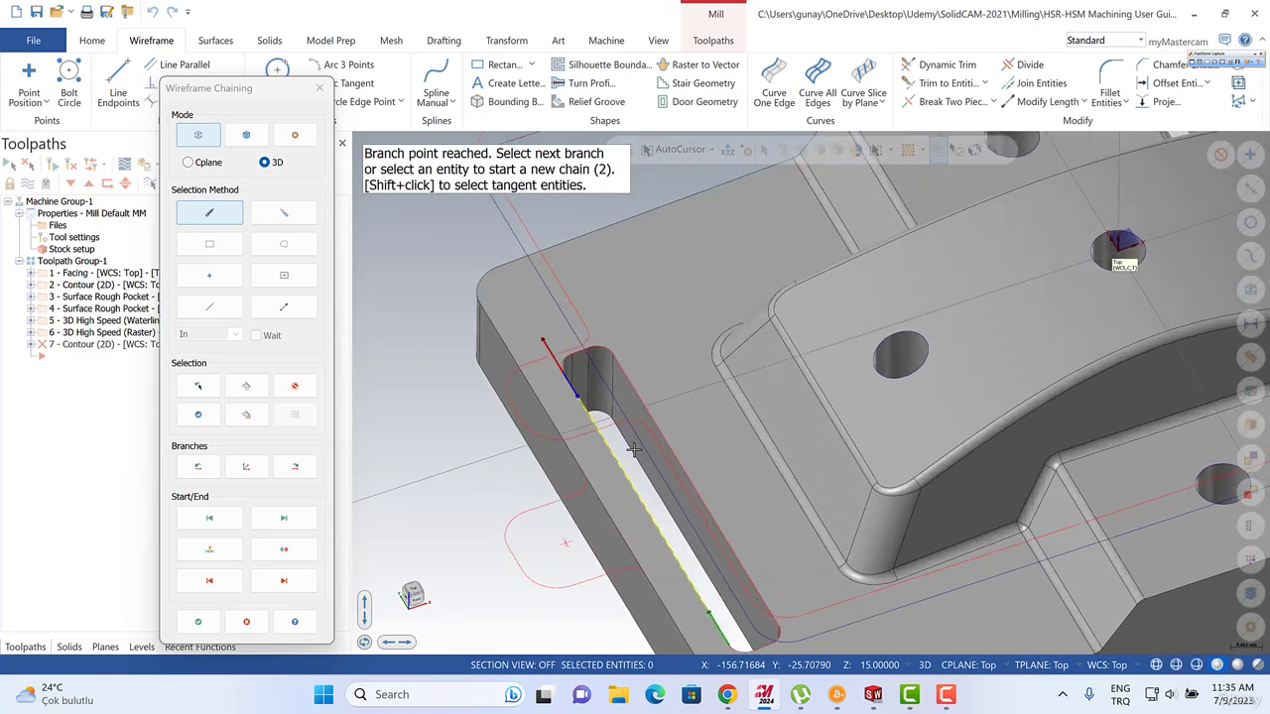
scroll(596, 407, up, 4)
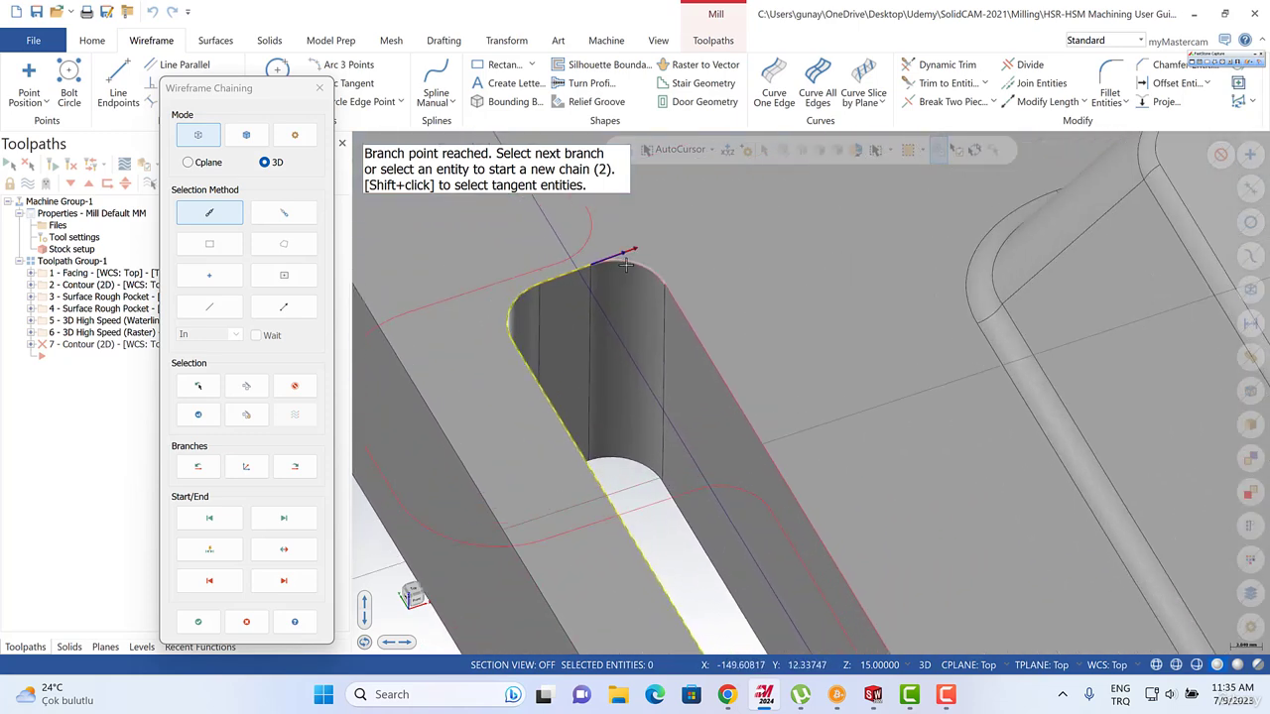
click(700, 342)
scroll(533, 134, down, 4)
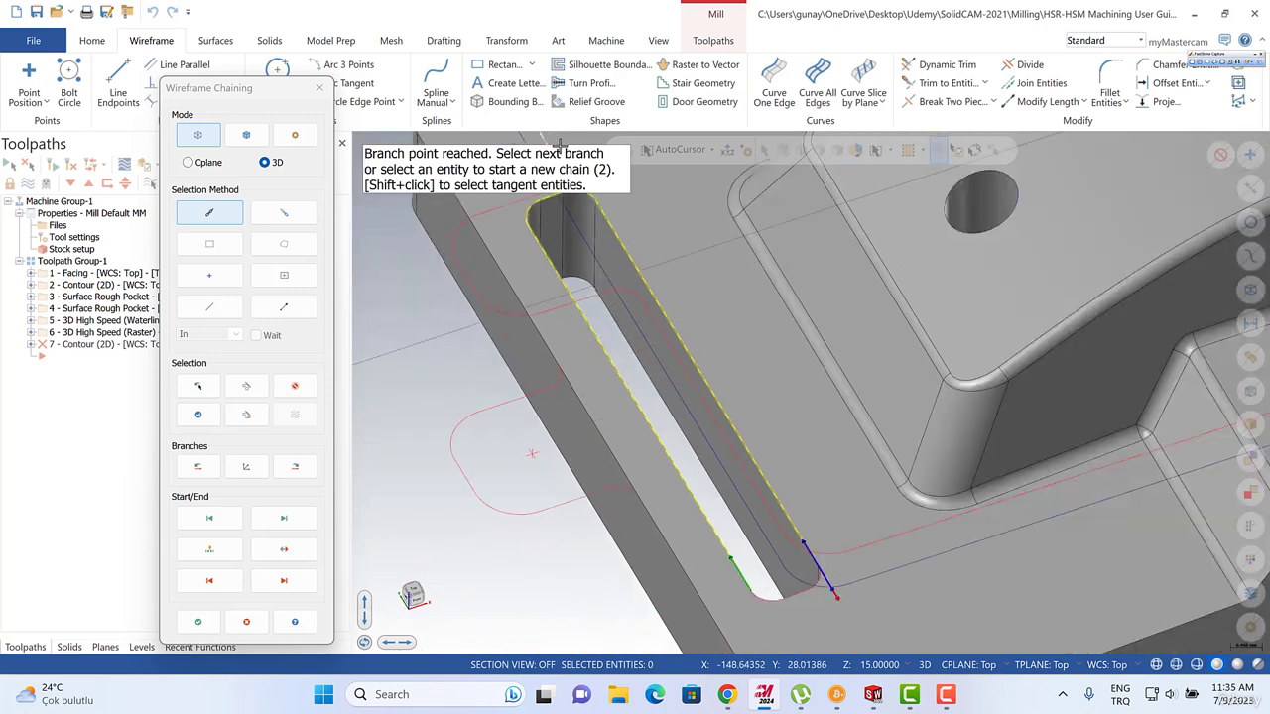
scroll(763, 530, up, 1)
scroll(763, 530, up, 2)
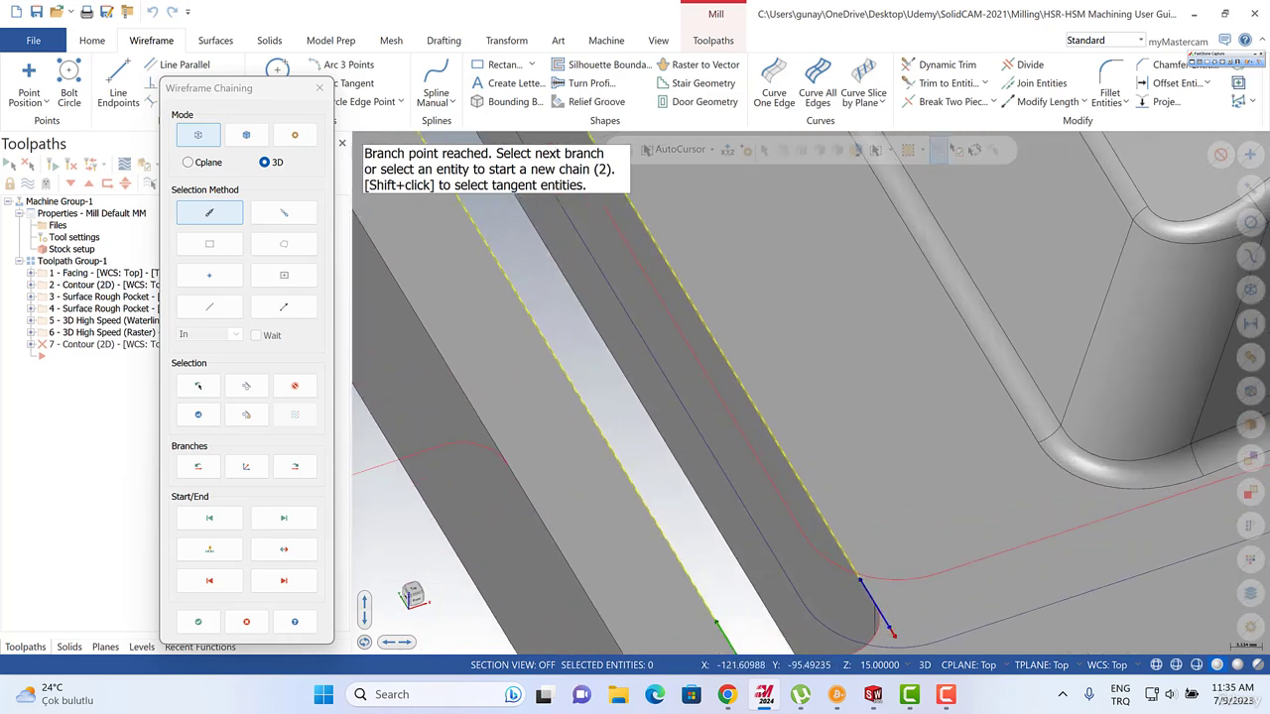
key(Escape)
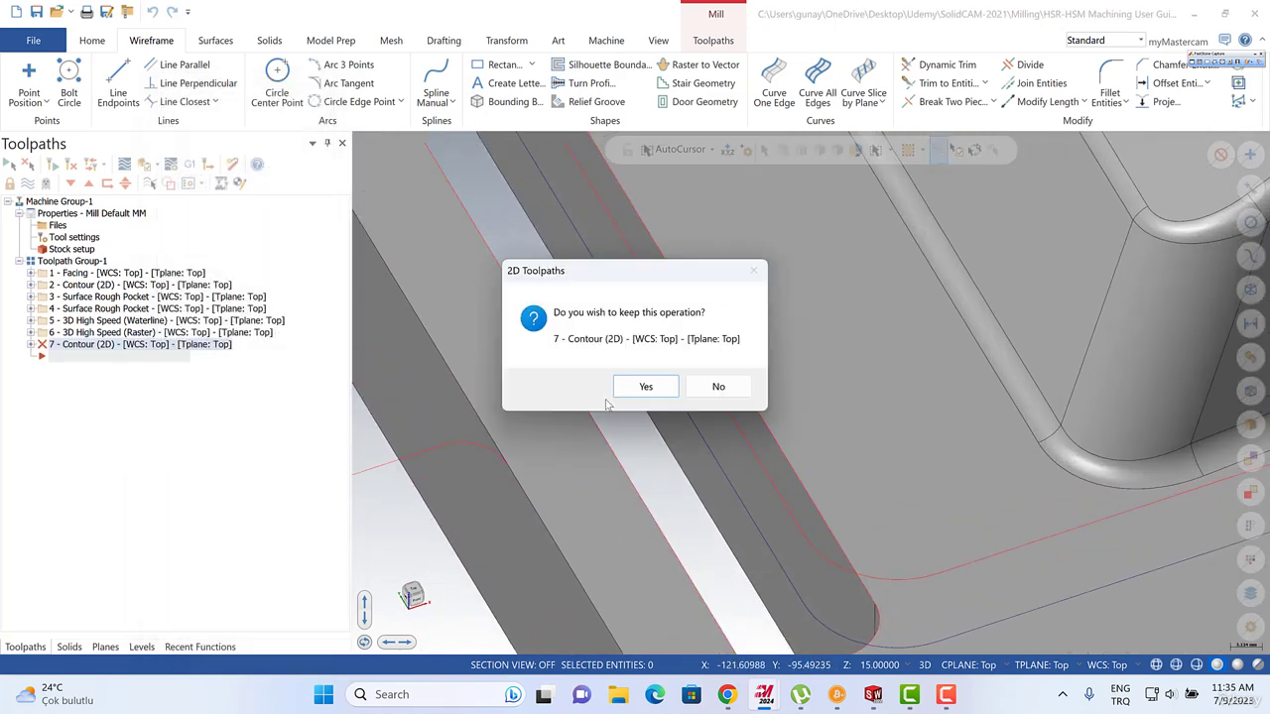
click(646, 387)
Analyze the line properties of the slot's outer long straight edge curve.
scroll(661, 443, down, 3)
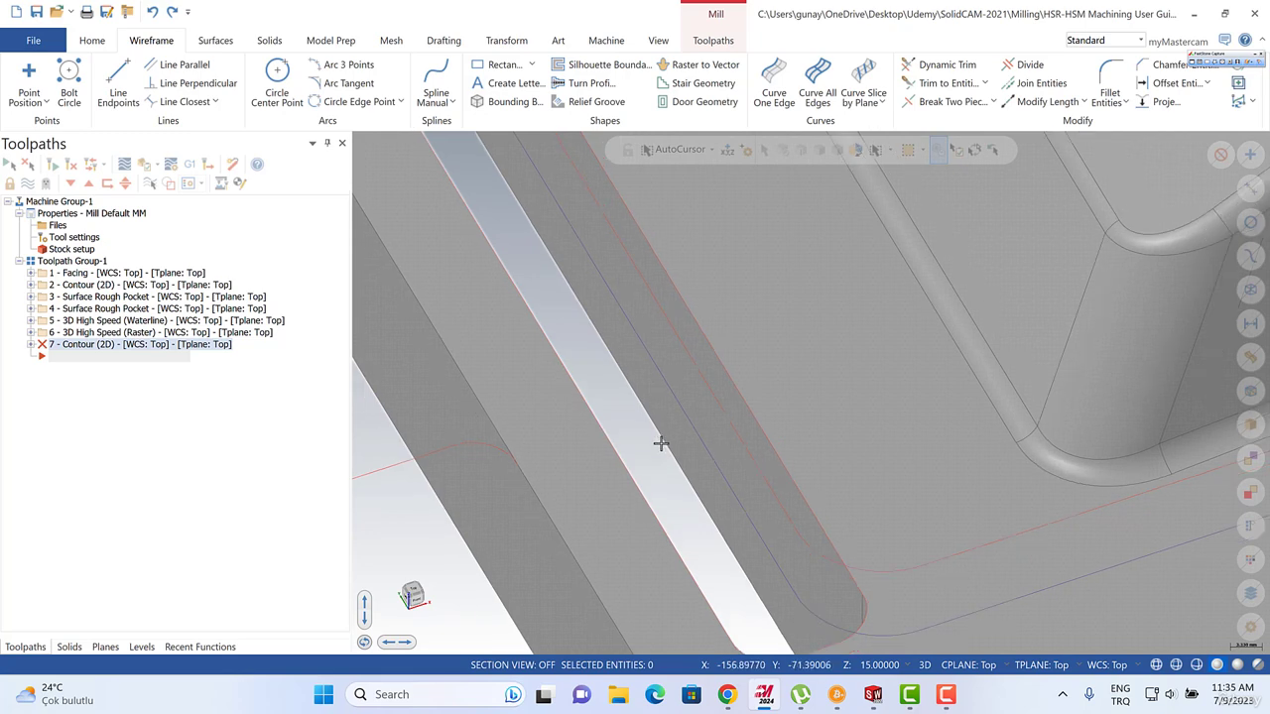
scroll(513, 284, up, 3)
click(485, 190)
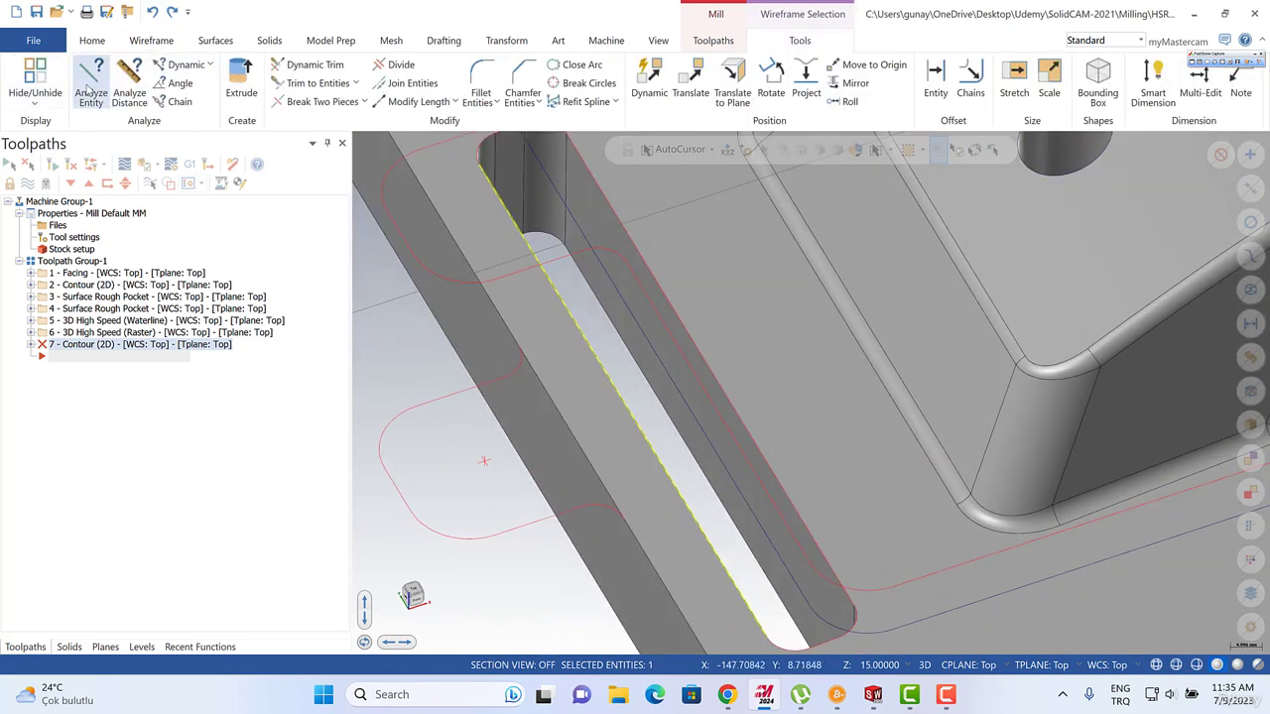
click(90, 87)
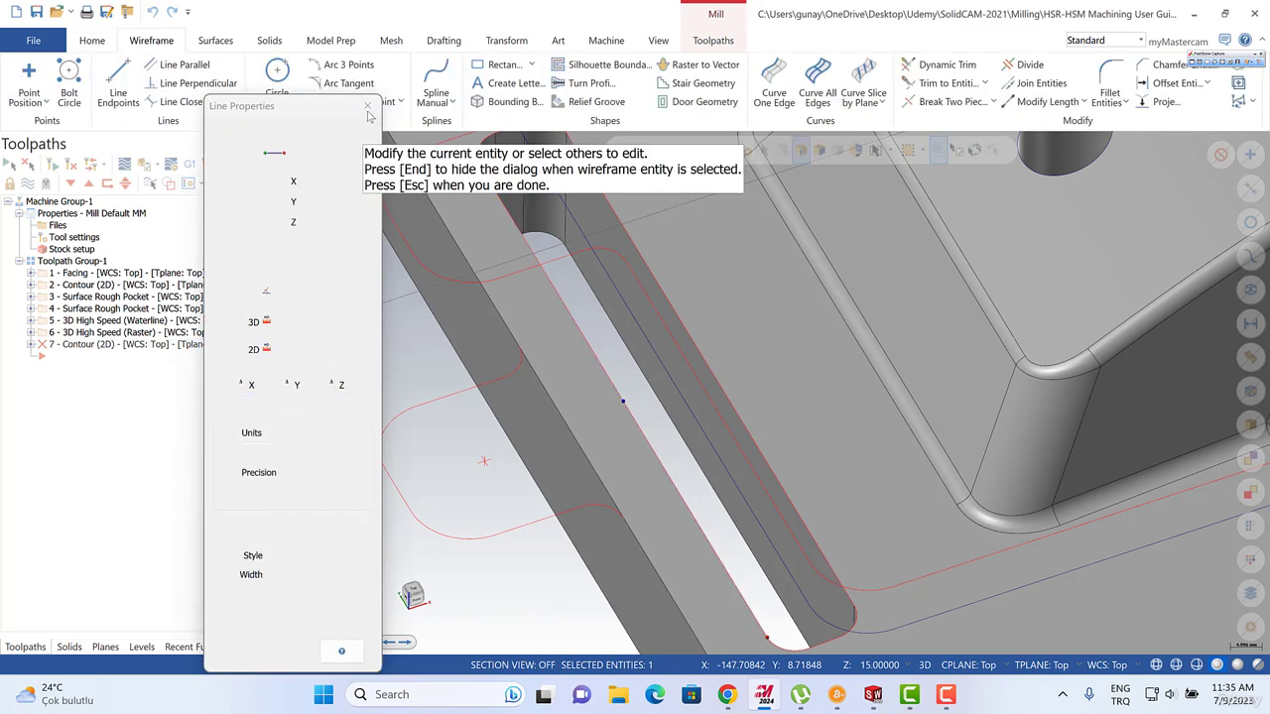
click(368, 107)
Delete the arc curves on the rounded corners at both ends of the slot's upper edge.
scroll(470, 299, down, 3)
scroll(491, 256, up, 3)
click(500, 222)
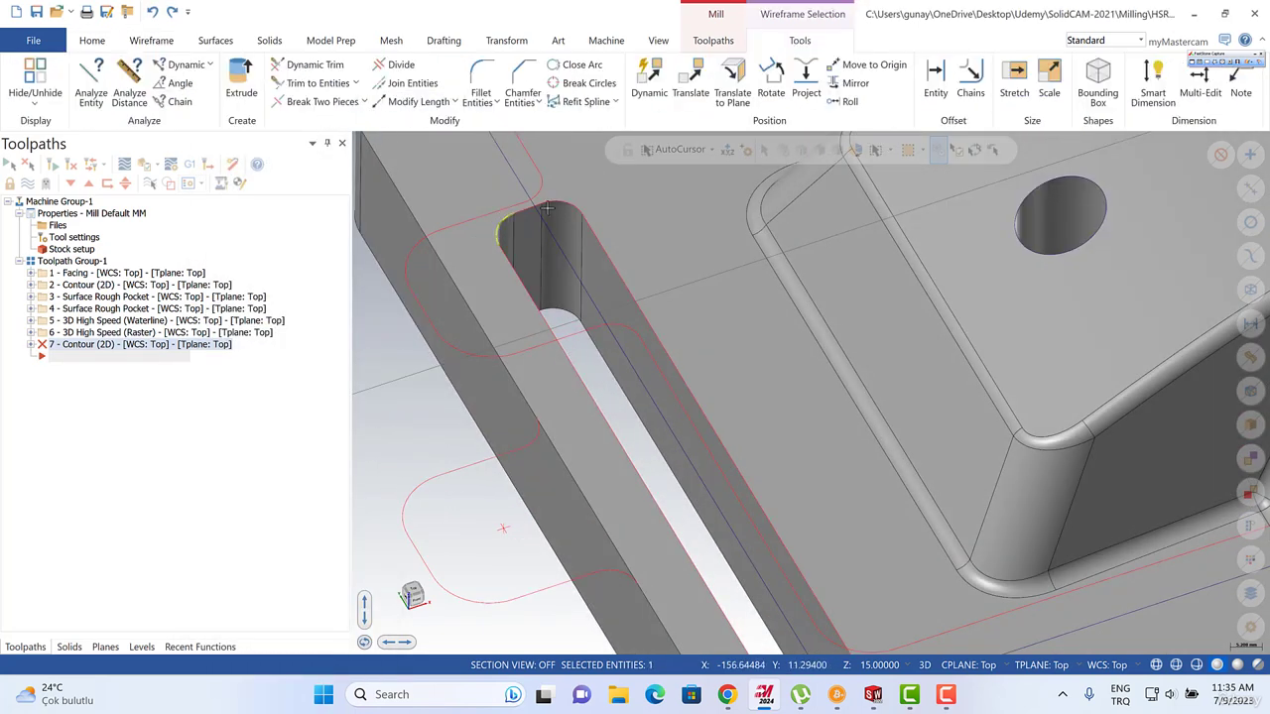
click(558, 200)
scroll(585, 220, down, 3)
scroll(739, 582, up, 2)
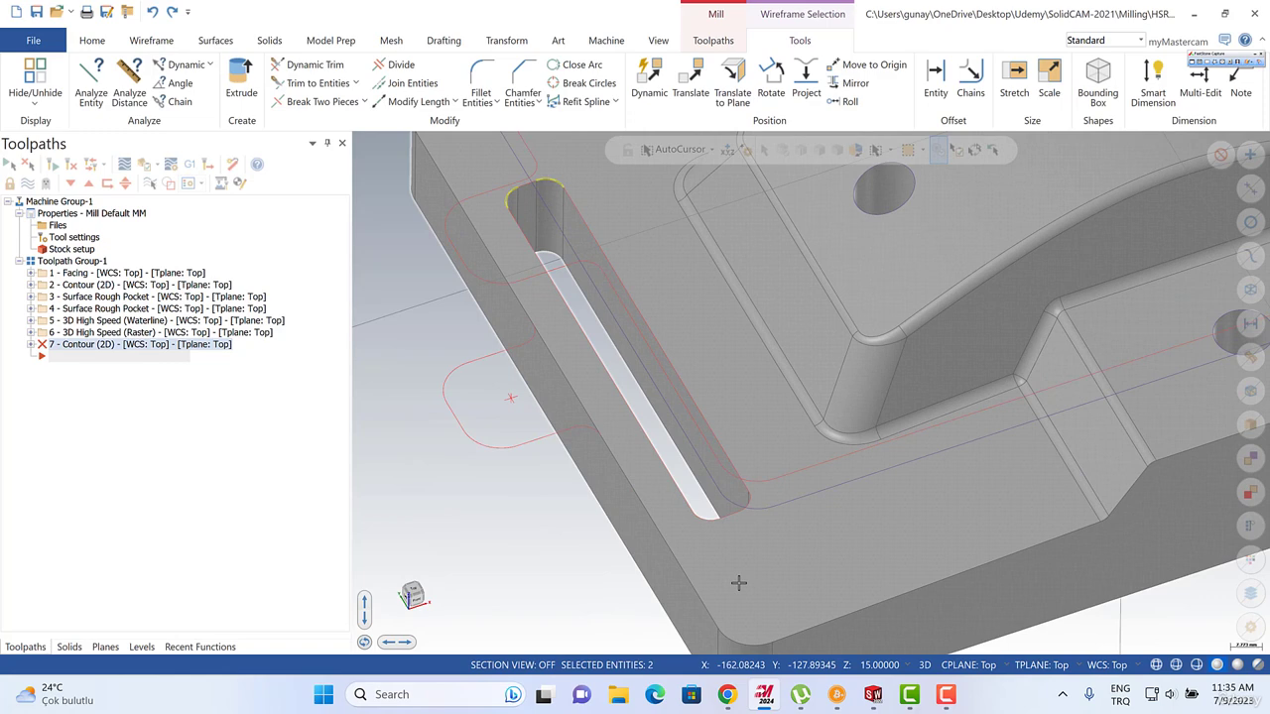
click(699, 510)
click(754, 490)
key(Delete)
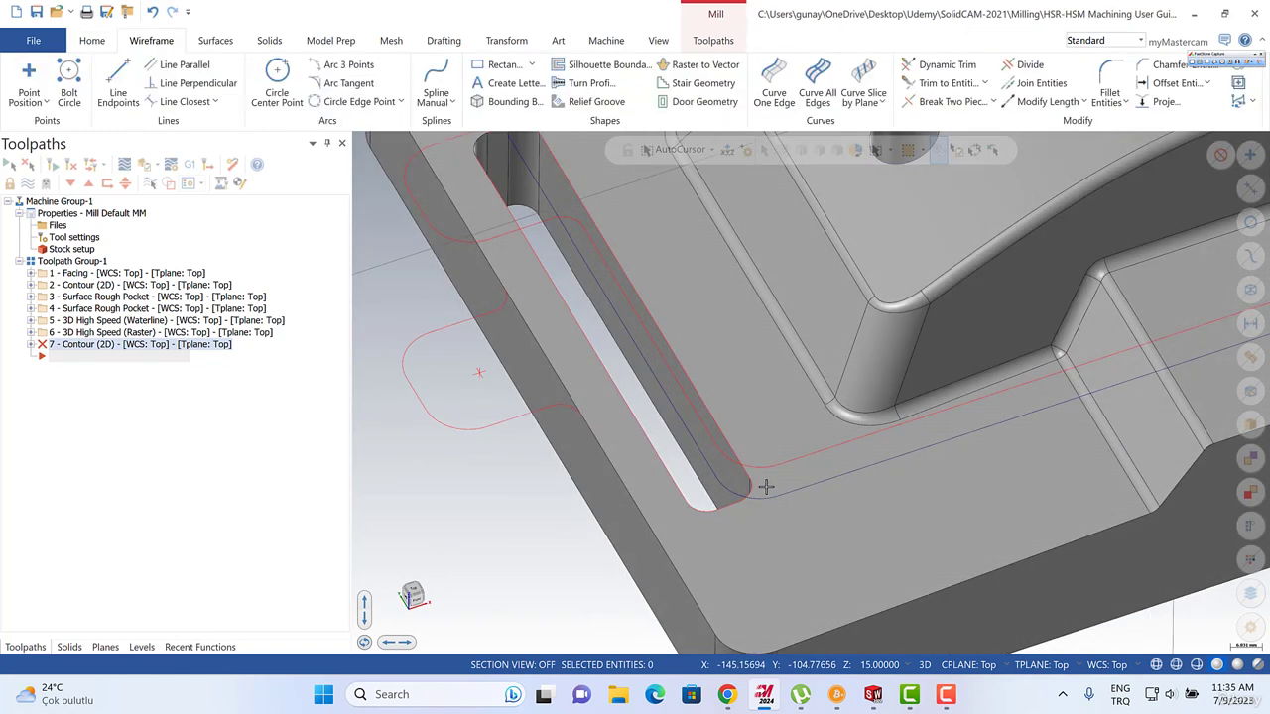
click(754, 494)
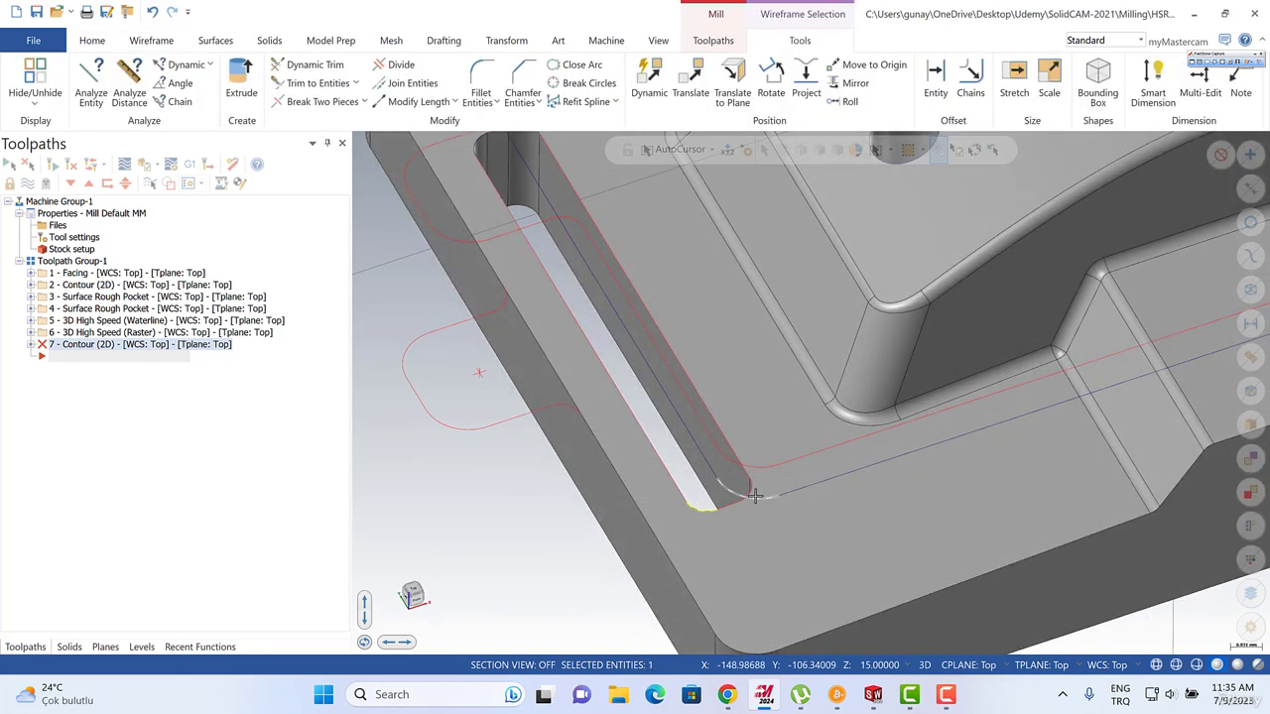
click(752, 491)
scroll(537, 456, down, 1)
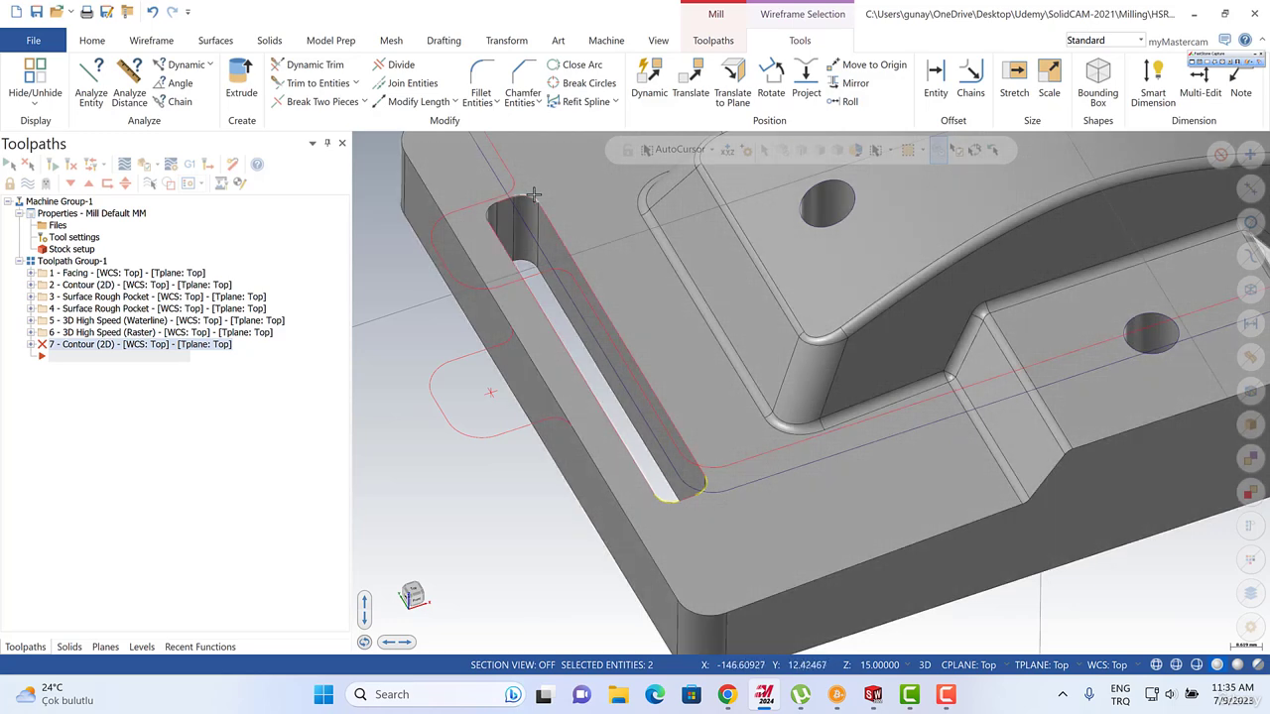
key(Escape)
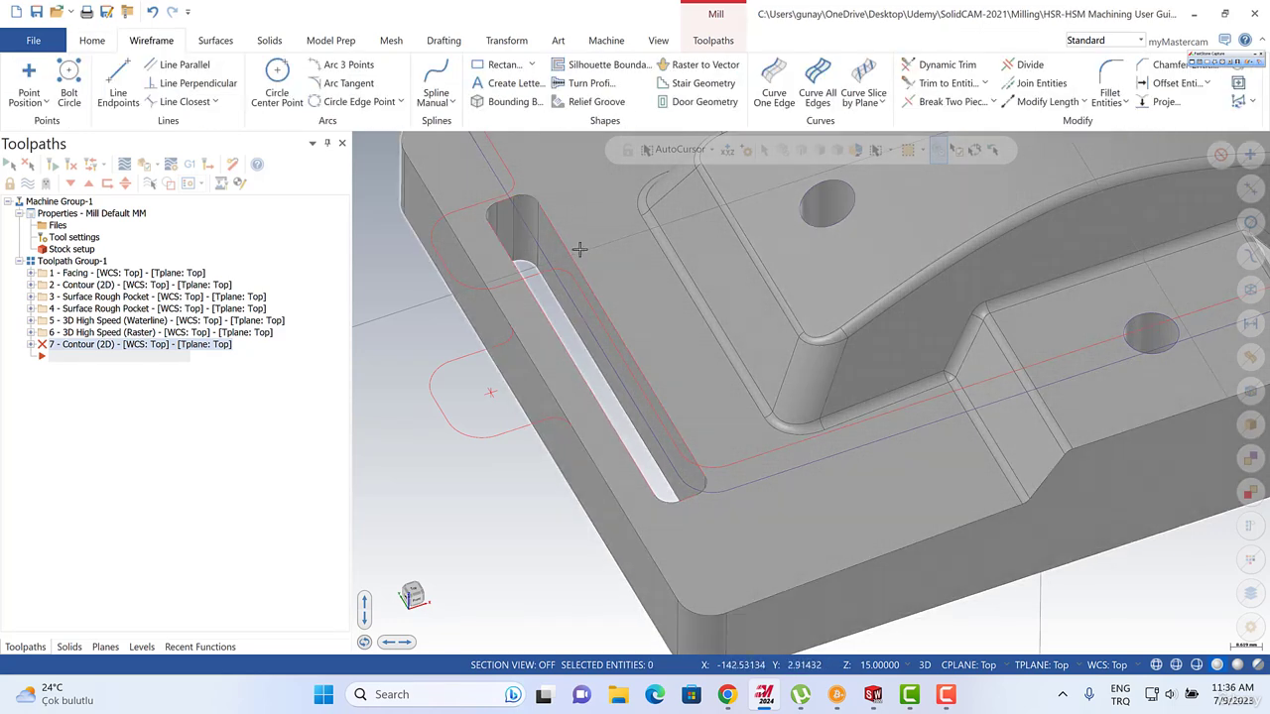
Try to delete the long straight edge curves along the slot, and undo the deletion.
click(651, 384)
key(Delete)
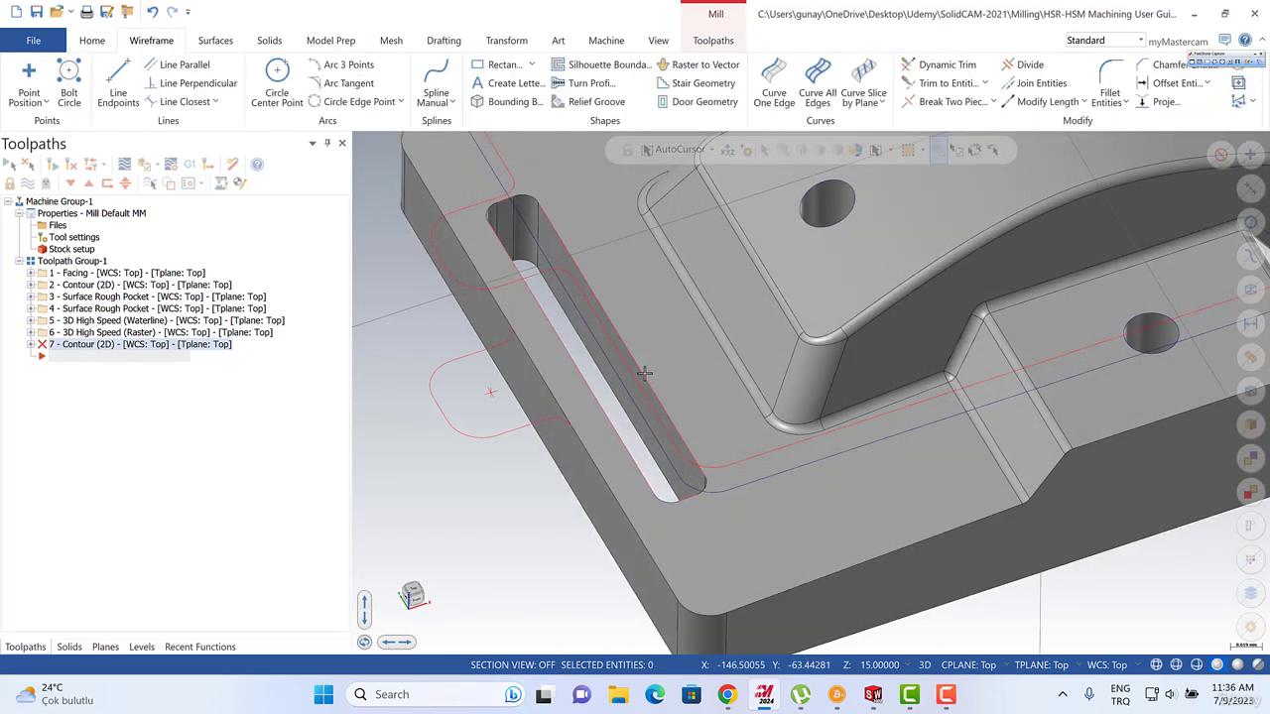
click(513, 260)
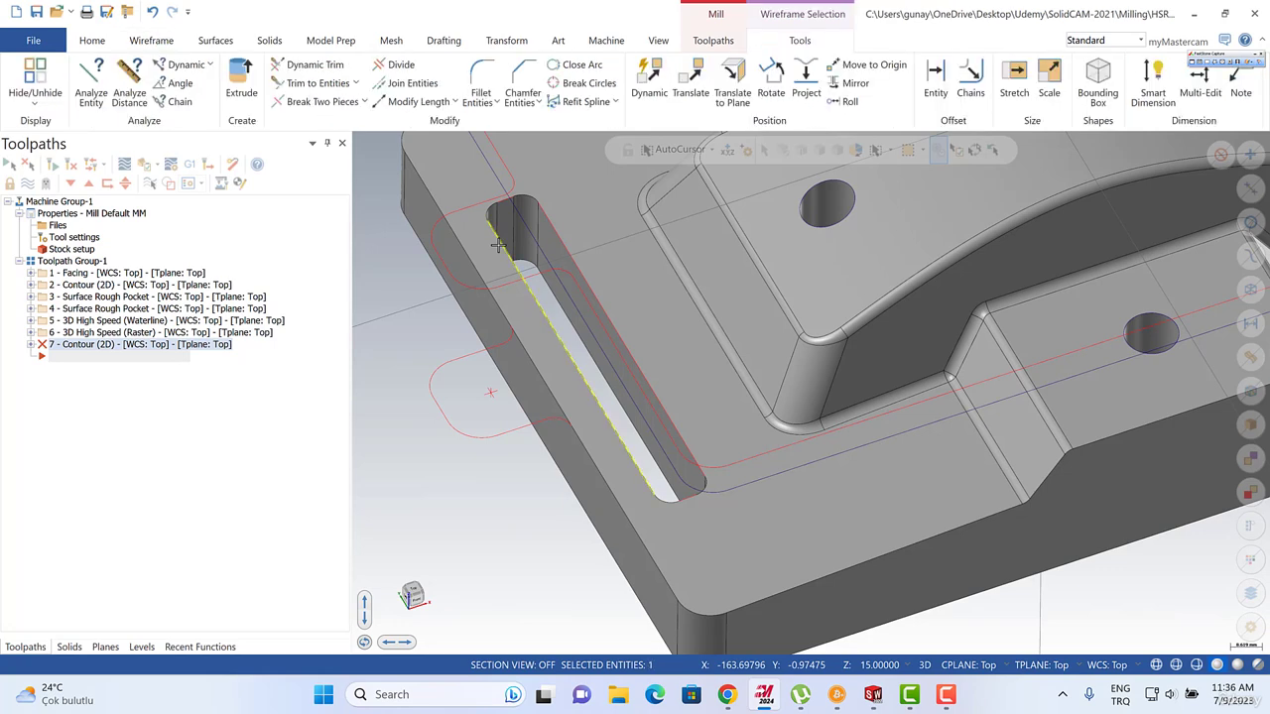
key(Delete)
click(646, 459)
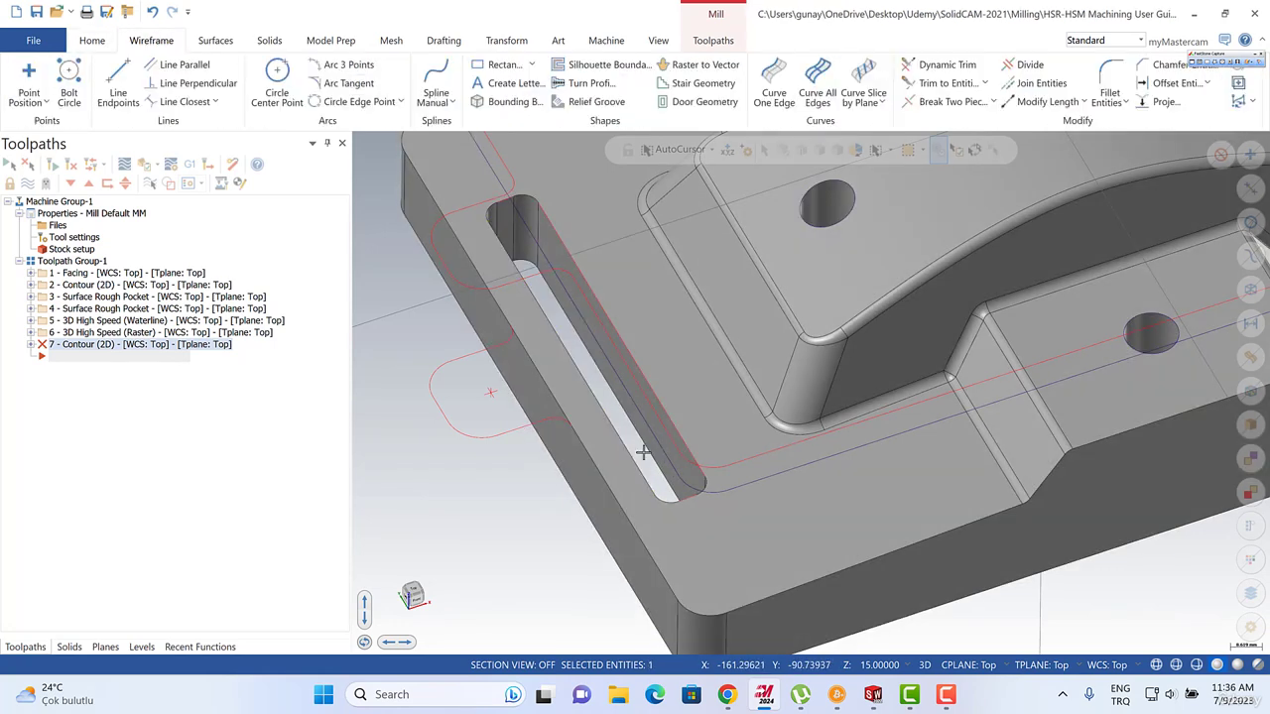
key(Delete)
key(Delete)
scroll(512, 183, up, 3)
scroll(512, 183, down, 2)
click(153, 11)
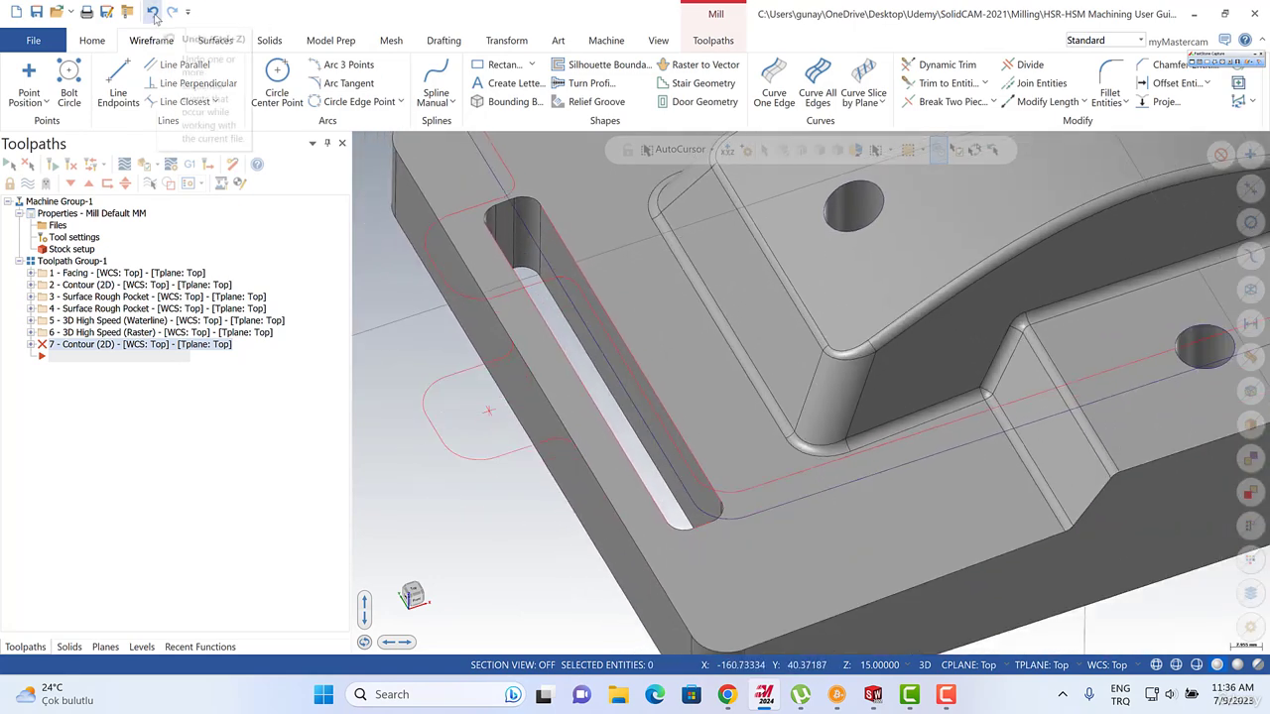
Try to delete the short straight curve at the slot's end, and undo the deletion.
click(704, 525)
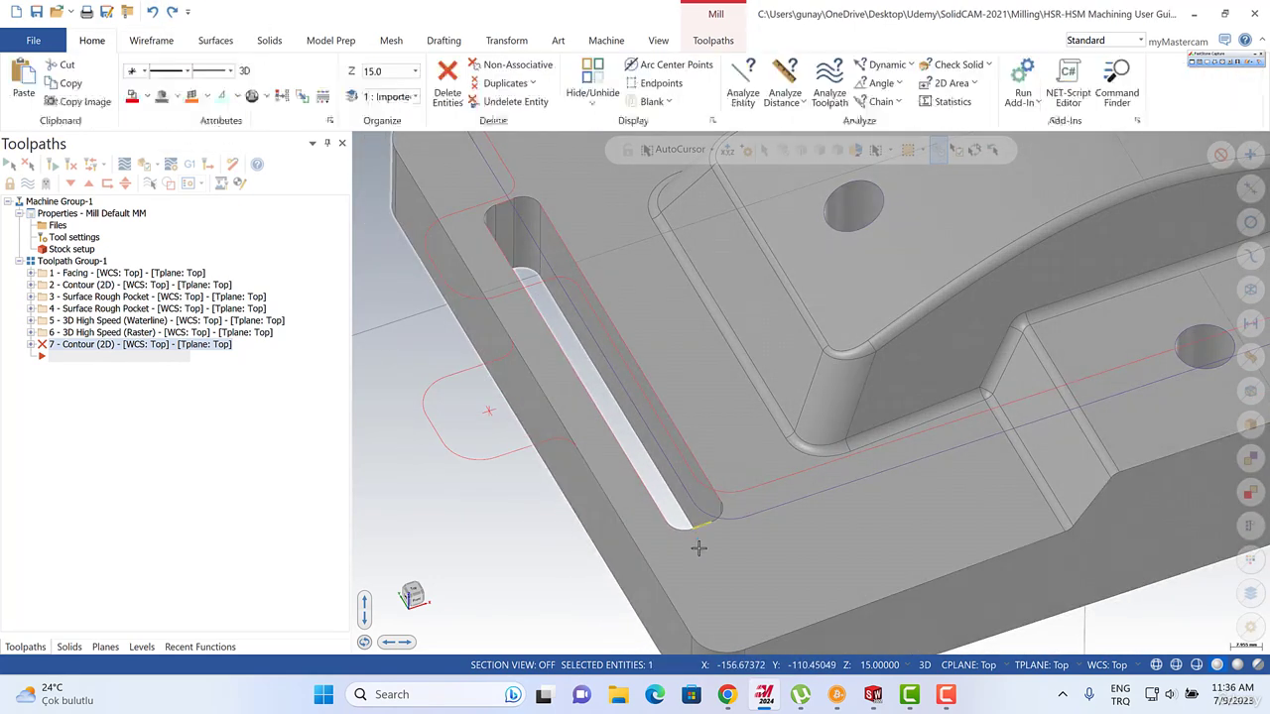
key(Delete)
click(685, 529)
key(Delete)
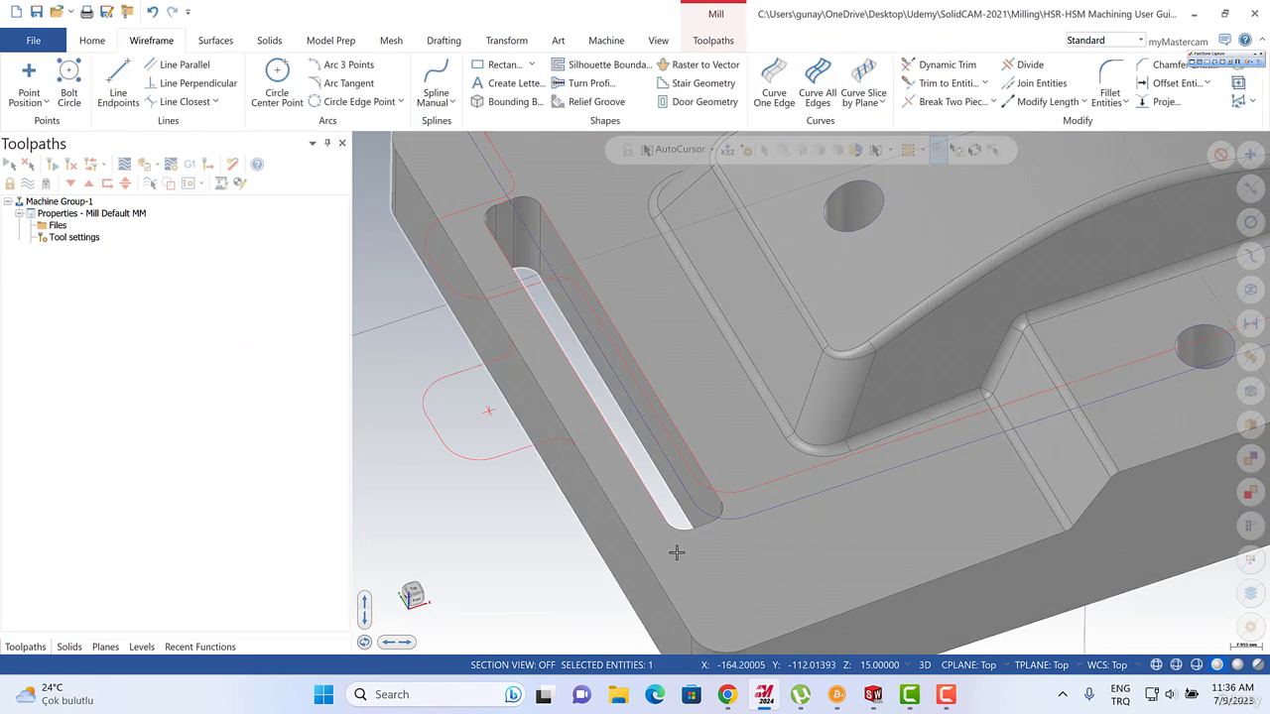
click(155, 12)
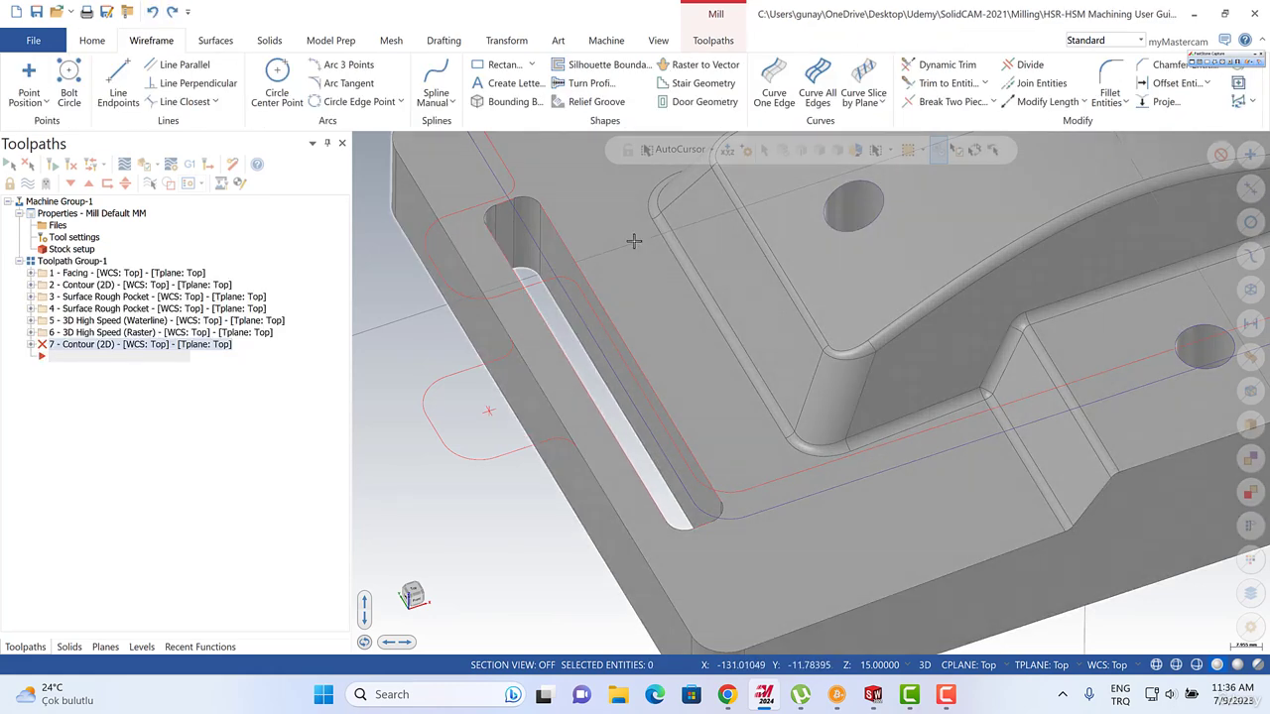
Delete all edge curves around the second slot at the part's opposite end using Chain selection.
scroll(822, 234, down, 5)
scroll(822, 234, up, 5)
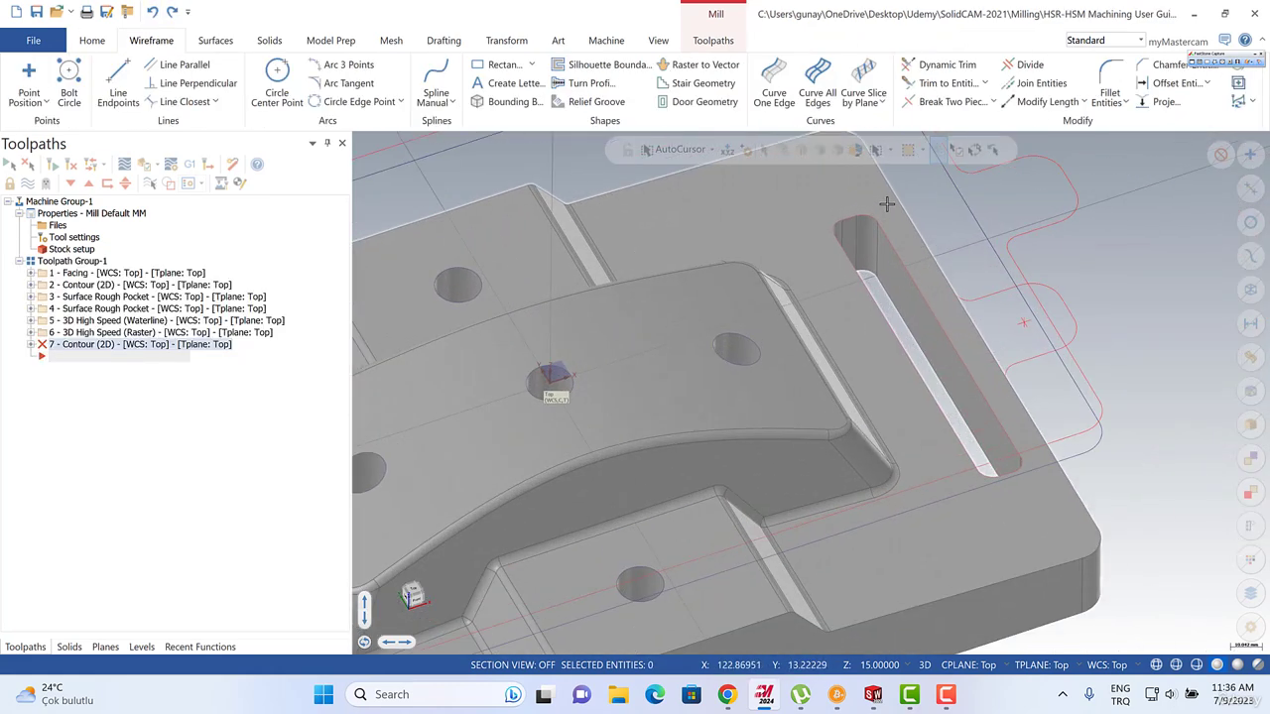
click(891, 150)
click(896, 194)
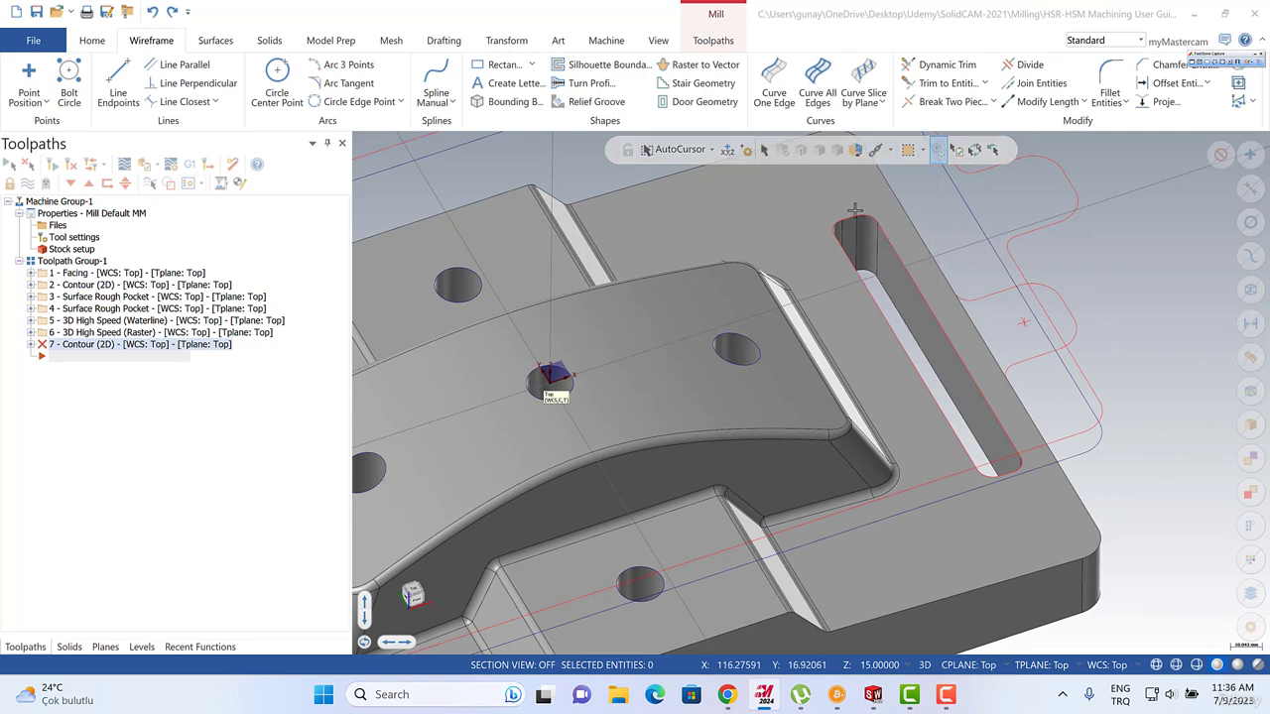
click(867, 226)
key(Delete)
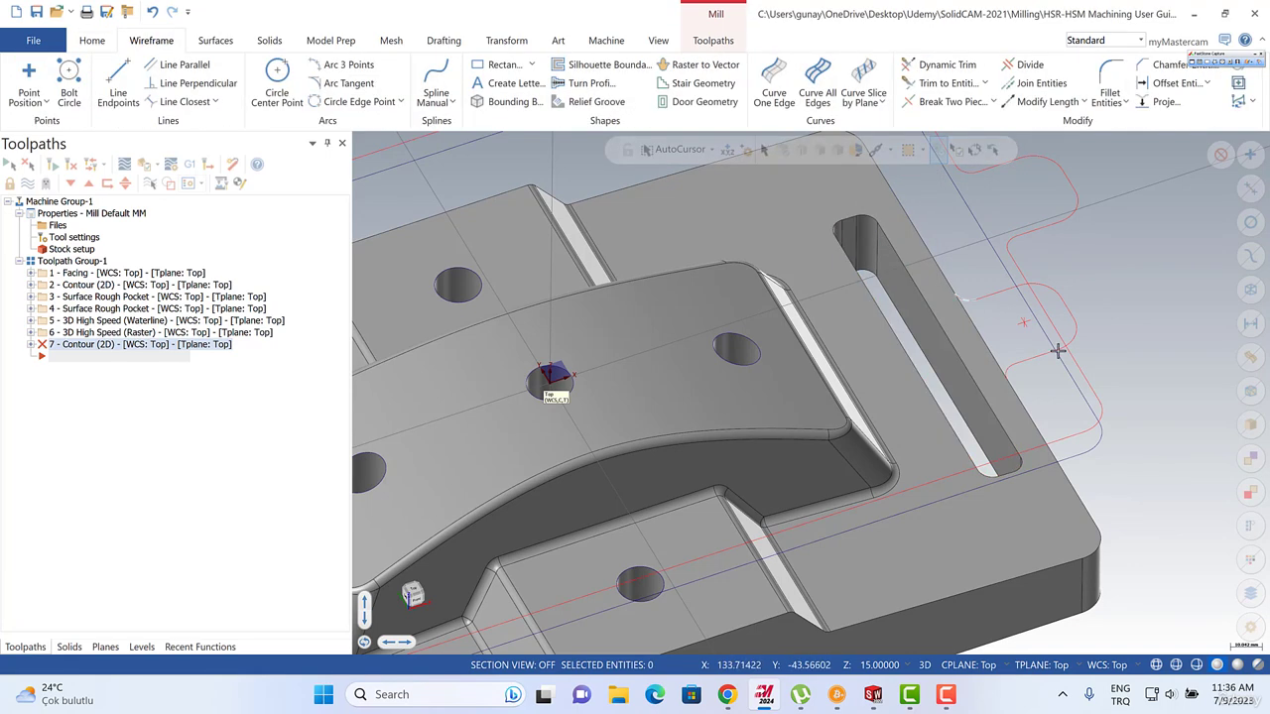
Fillet both corners at the far end of the slot's upper edge curves with a 5 mm radius.
scroll(1057, 351, down, 5)
scroll(635, 436, up, 6)
scroll(605, 320, up, 3)
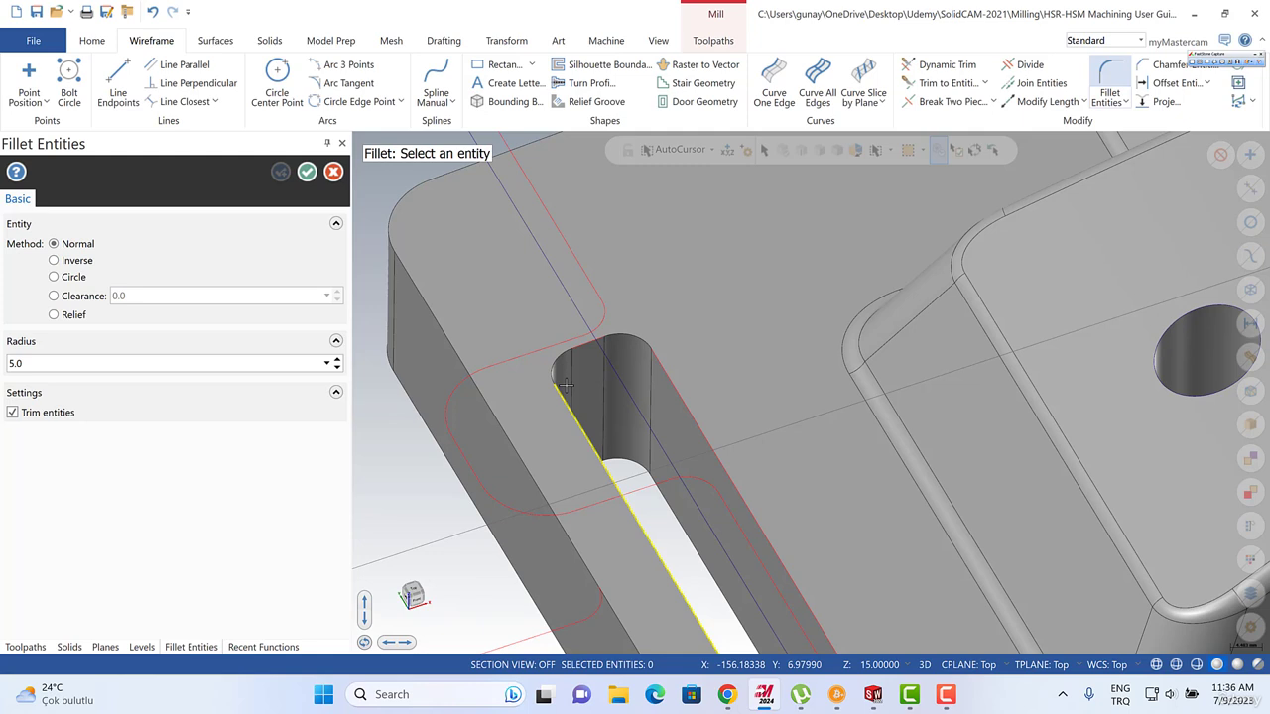
scroll(562, 387, up, 1)
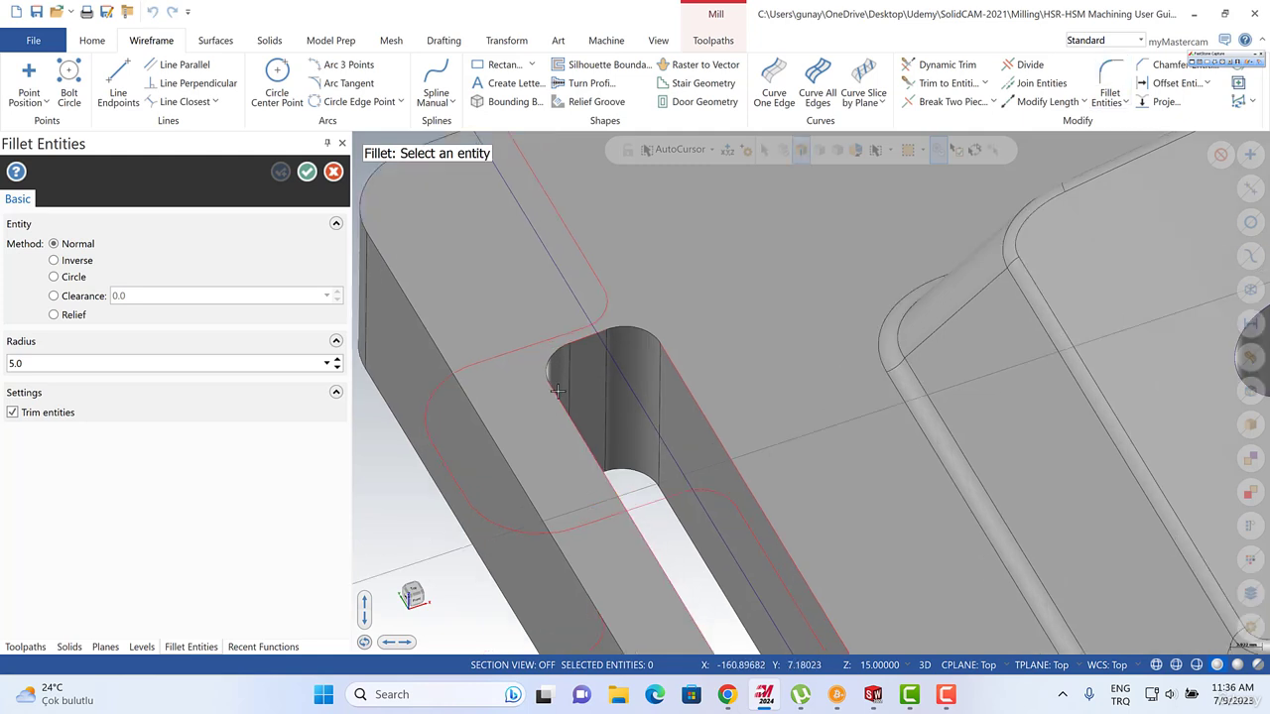
scroll(557, 391, up, 1)
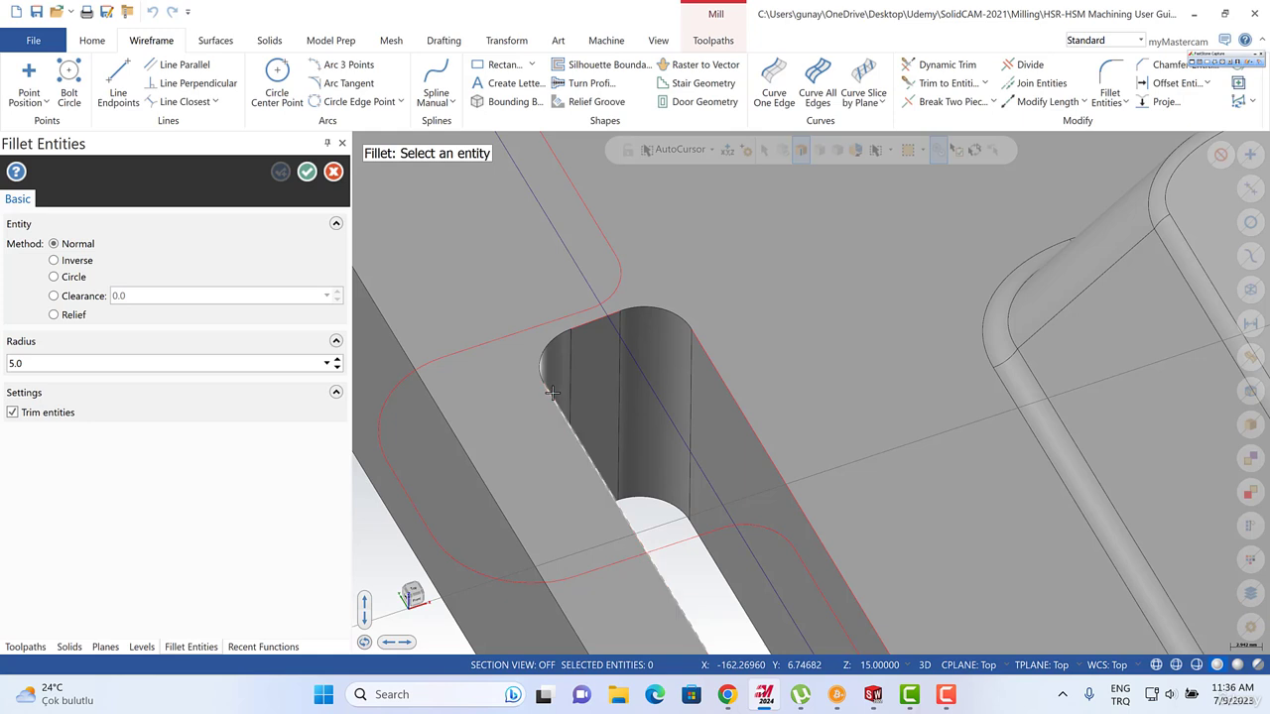
click(580, 320)
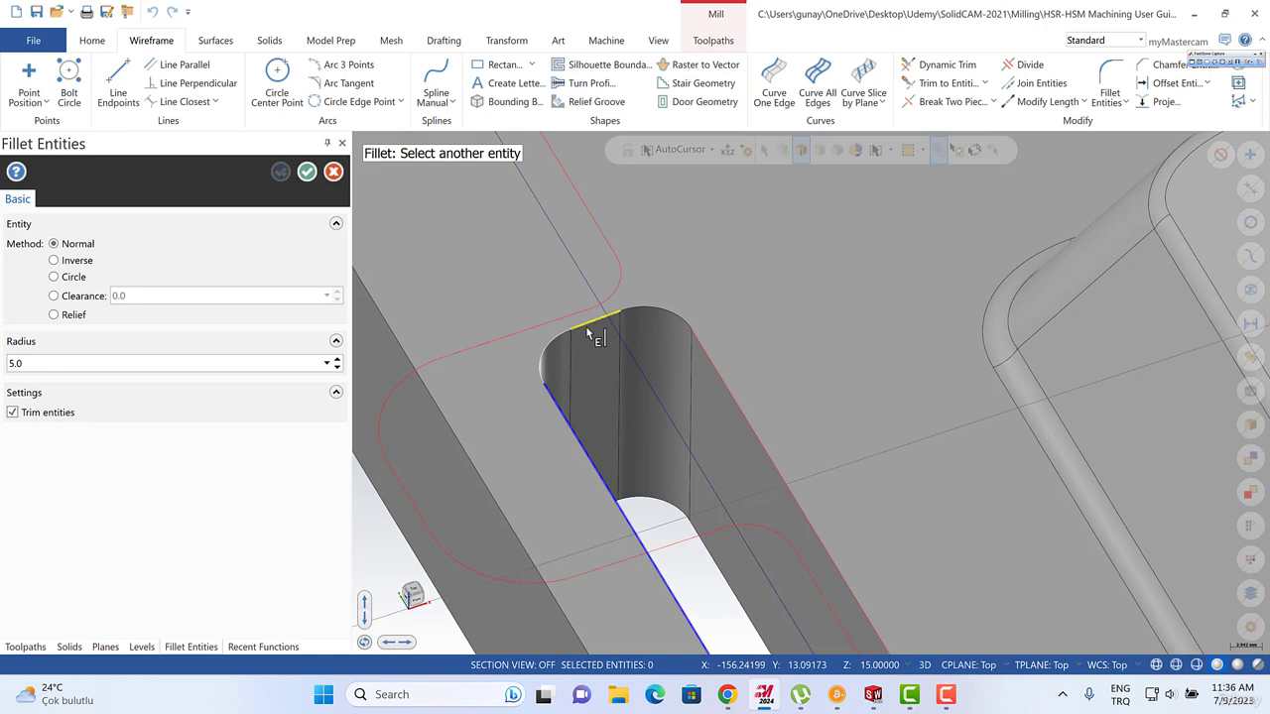
click(587, 327)
click(615, 317)
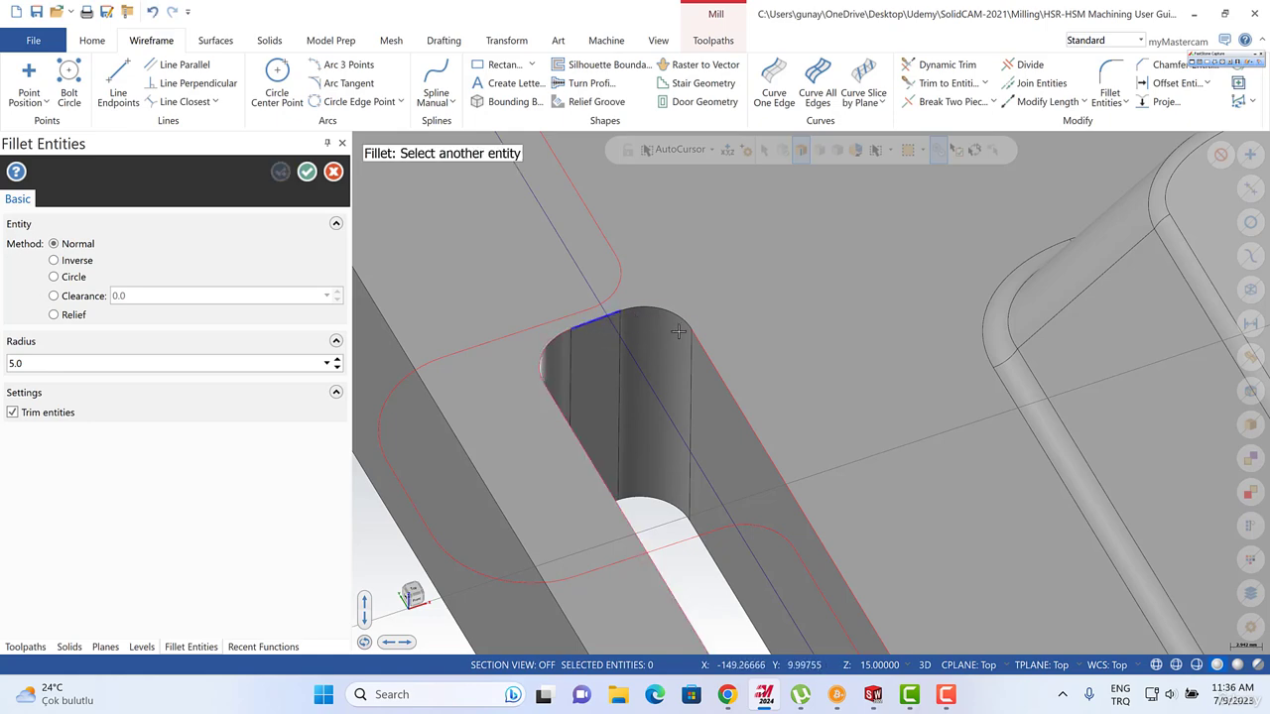
click(705, 347)
Fillet both corners at the near end of the slot's upper edge curves with a 5 mm radius.
scroll(650, 239, down, 1)
scroll(648, 219, down, 5)
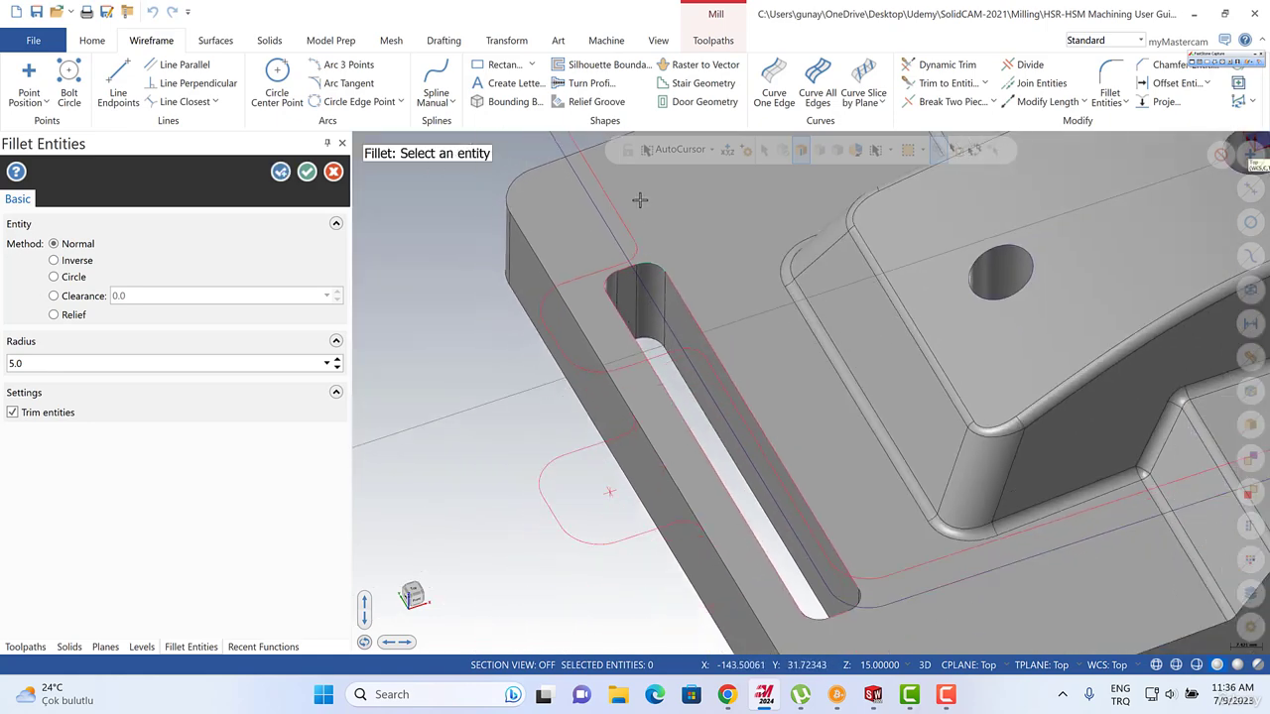
scroll(789, 556, up, 5)
click(688, 425)
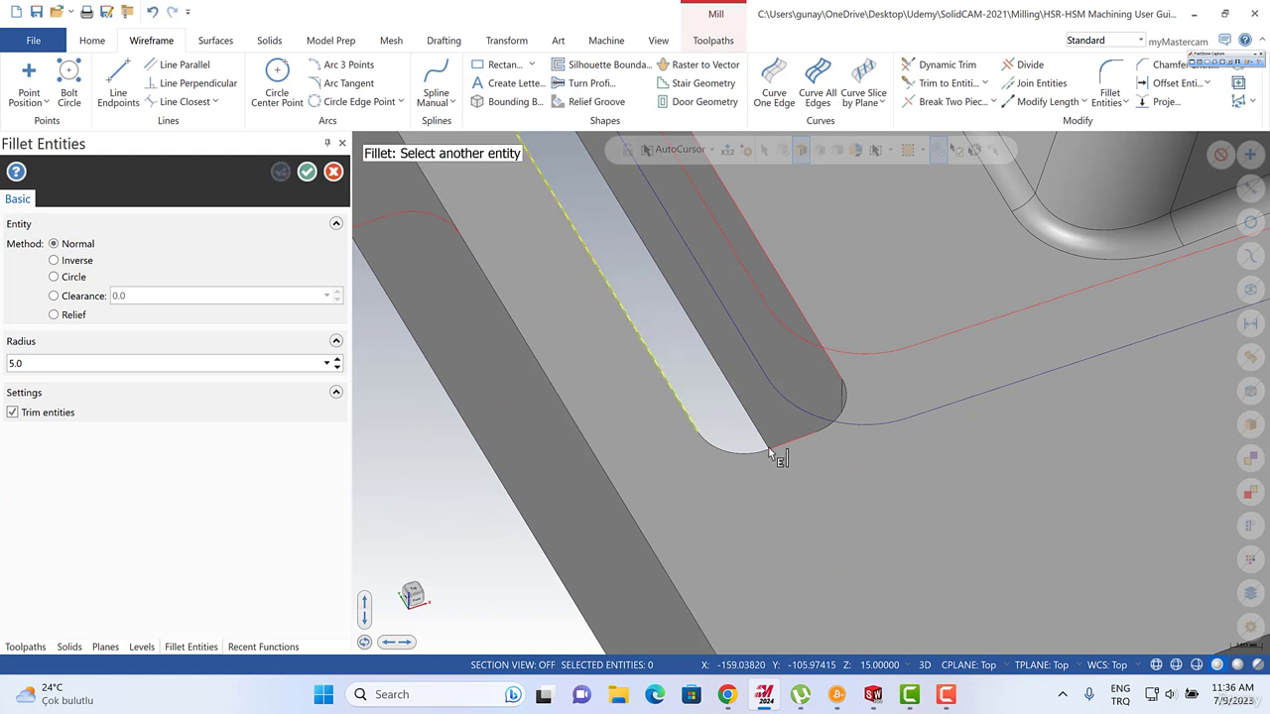
click(780, 448)
click(799, 441)
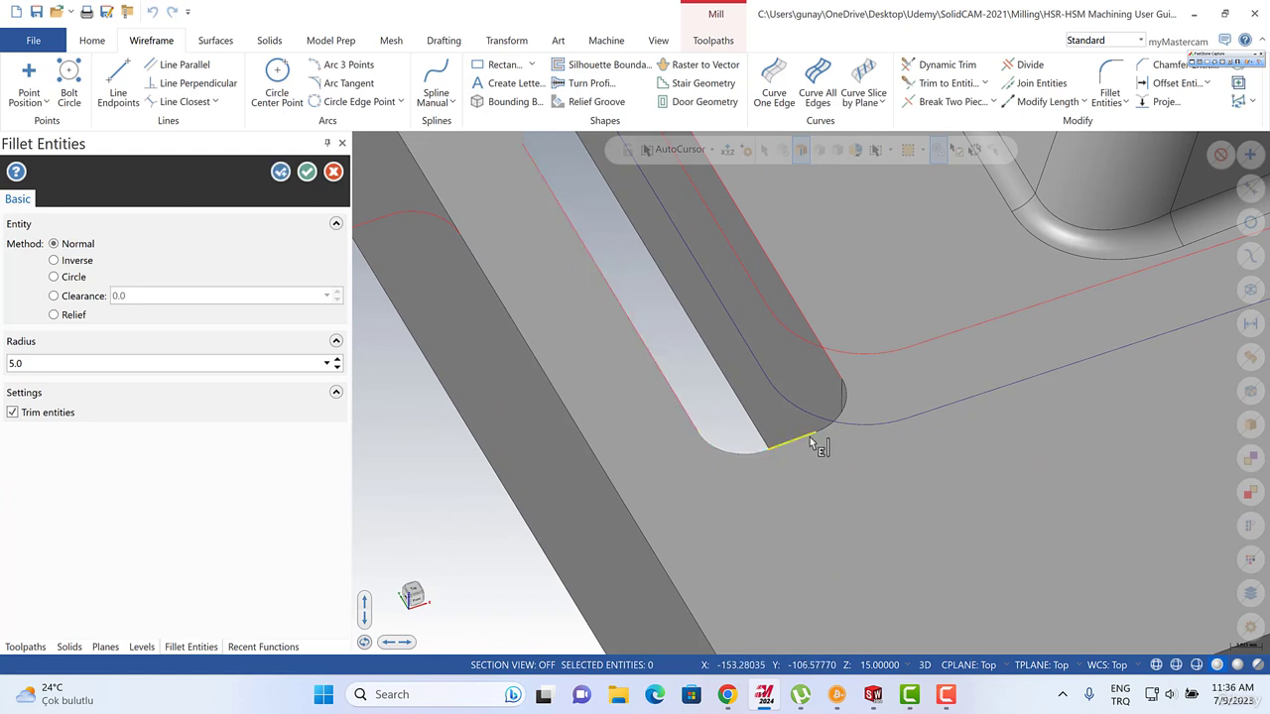
click(838, 373)
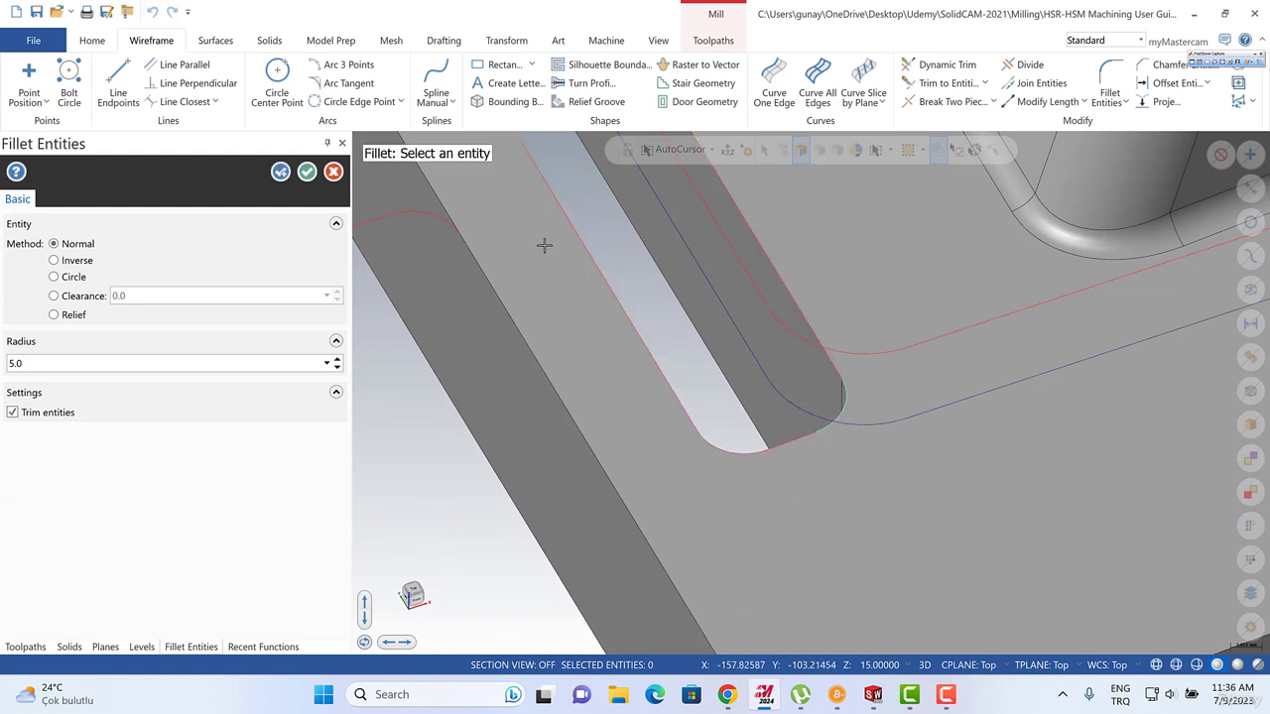
click(307, 172)
Select the slot's upper edge curves as a chain to check whether they connect.
scroll(611, 575, down, 5)
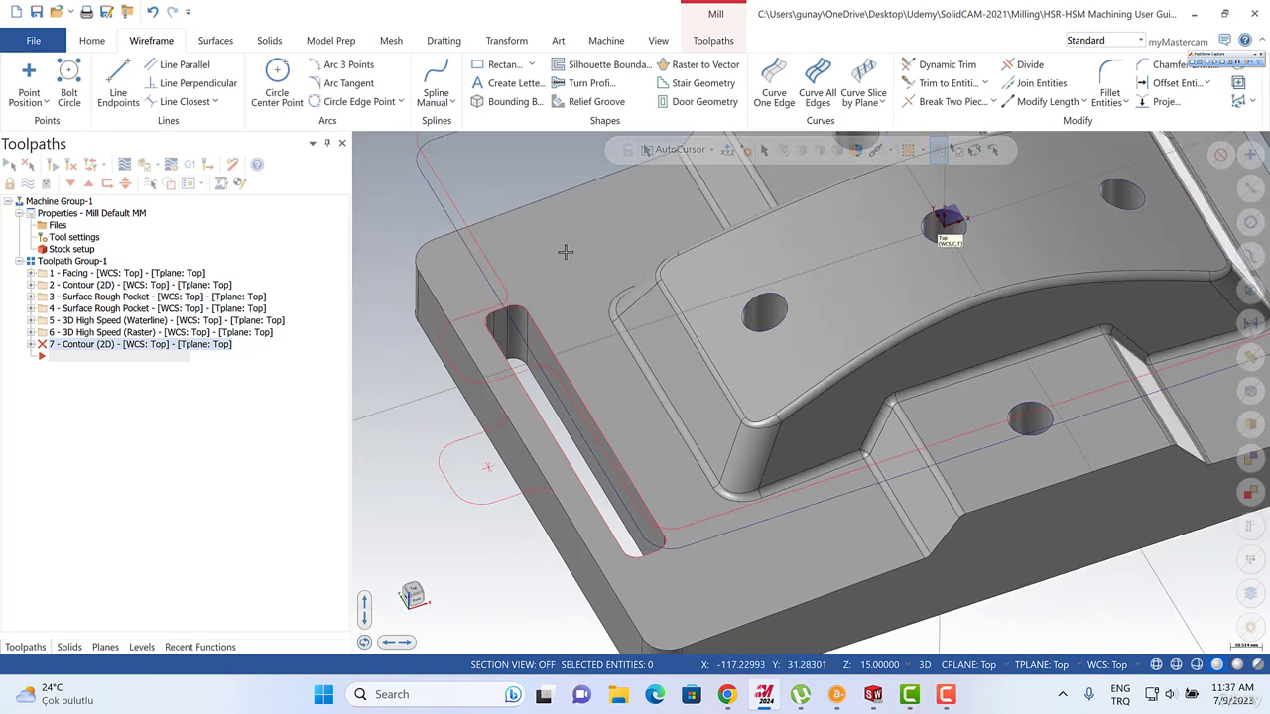
click(535, 325)
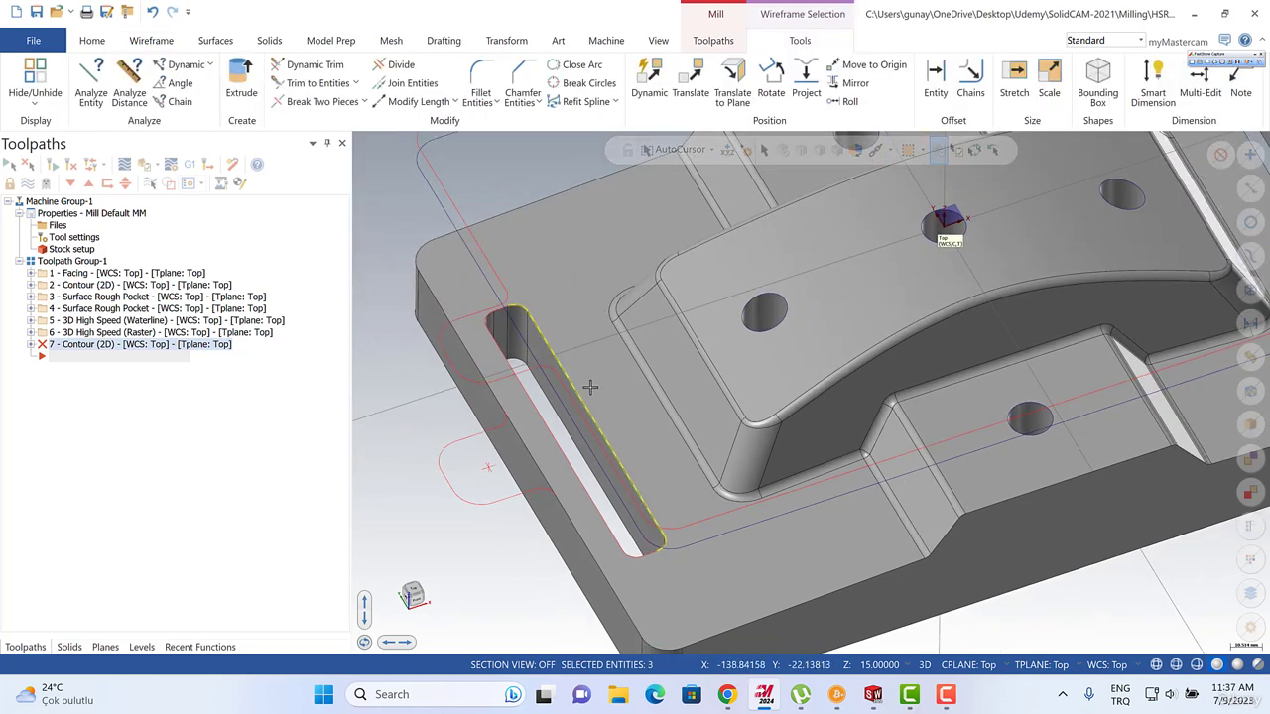
key(Escape)
scroll(519, 307, up, 4)
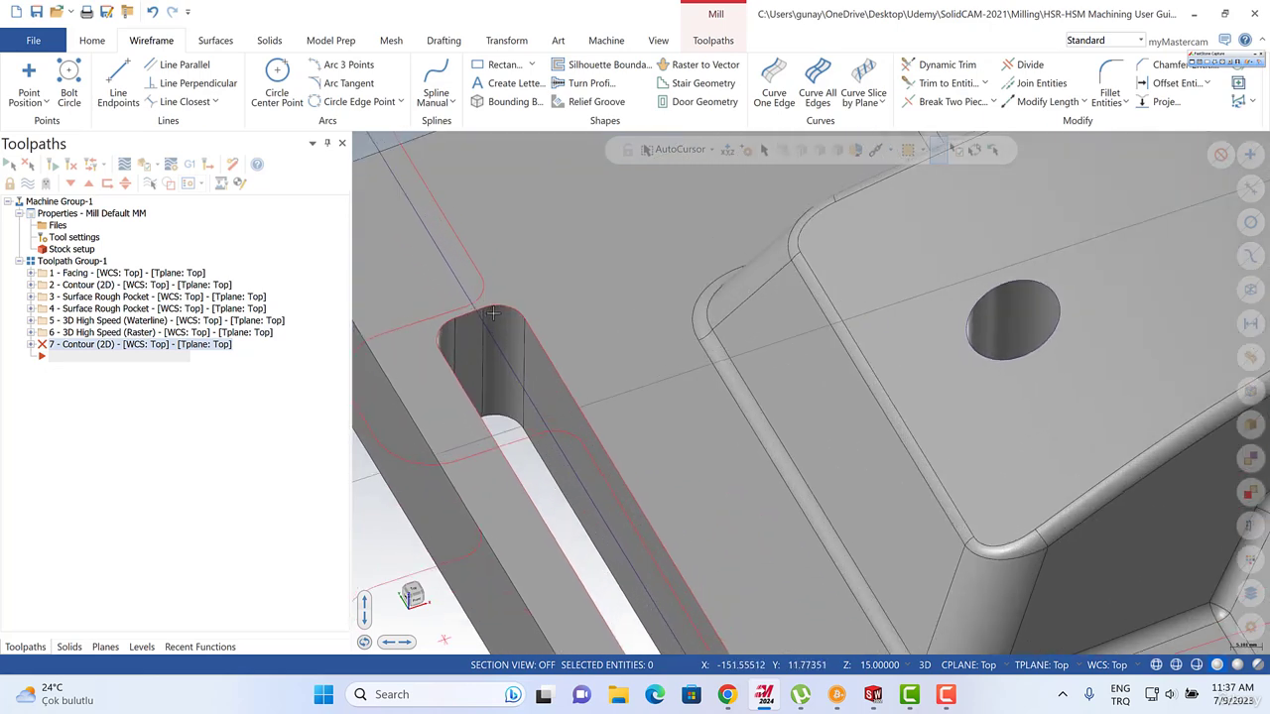
Delete the short straight curves at the far and near ends of the slot's upper edge.
click(433, 311)
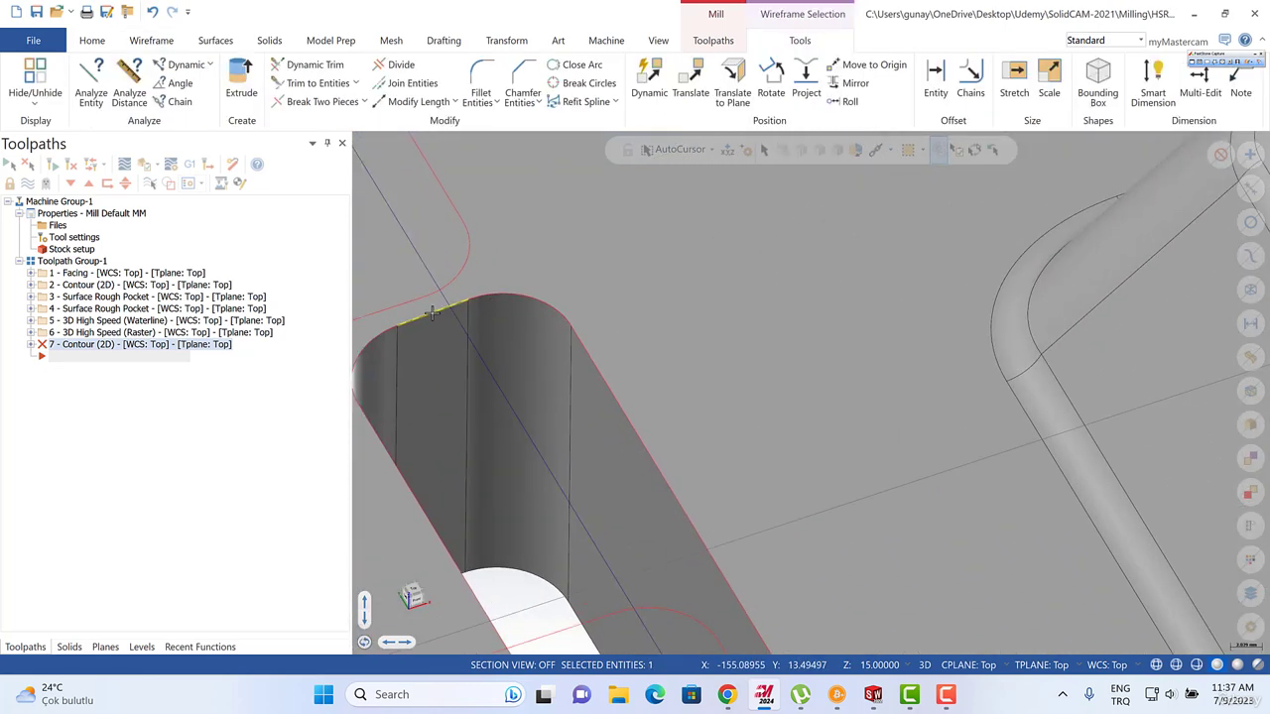
key(Escape)
scroll(596, 258, down, 5)
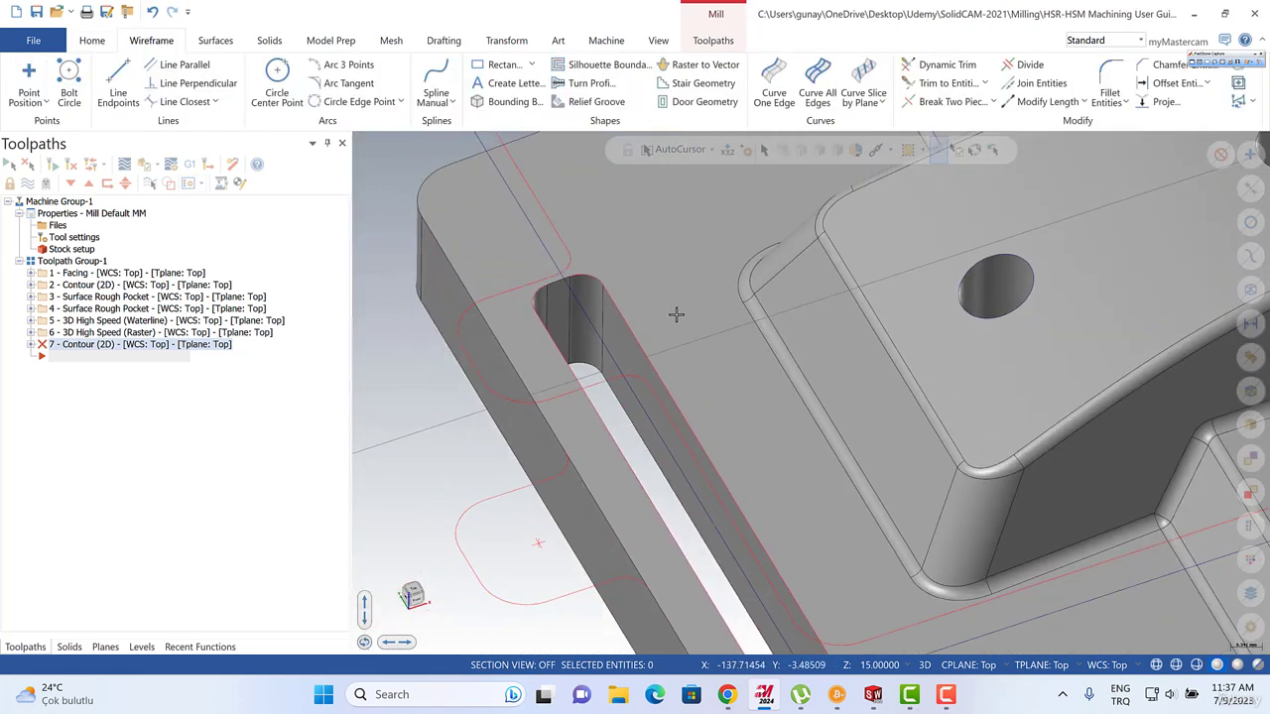
scroll(751, 510, up, 5)
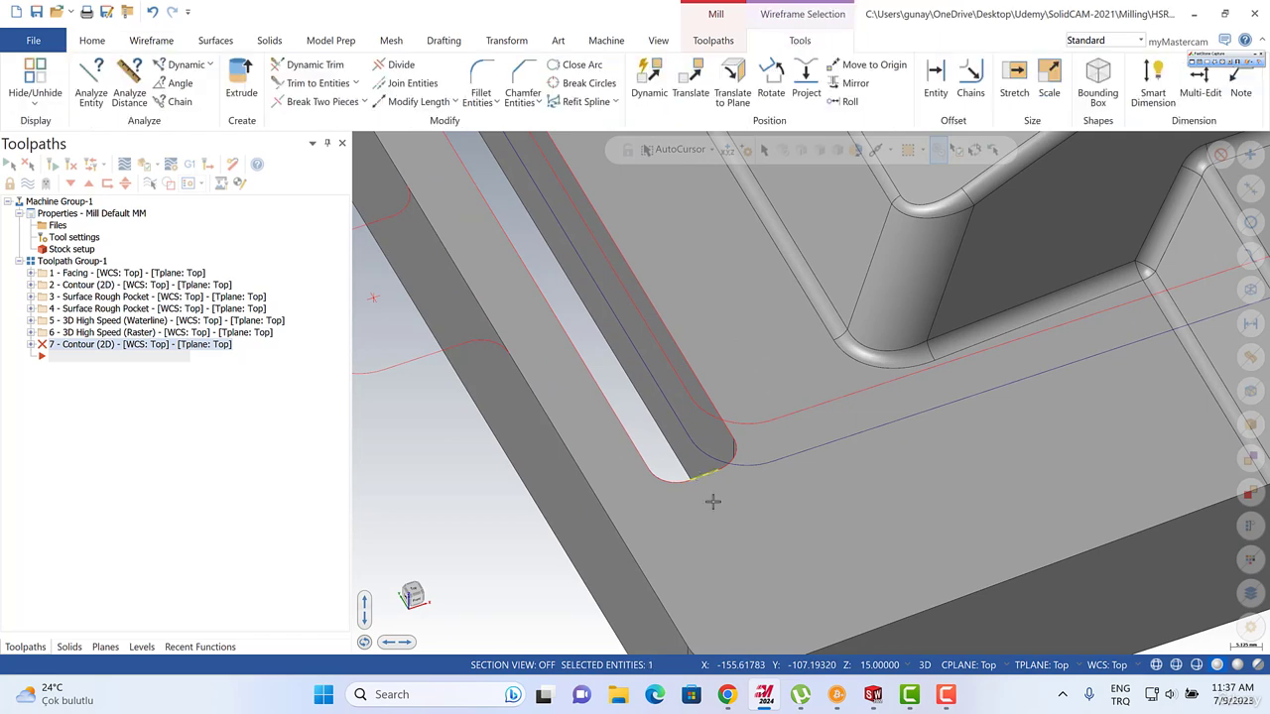
scroll(707, 427, down, 5)
Draw a line between the two corner arc endpoints at the far end of the slot's upper edge.
scroll(572, 148, up, 5)
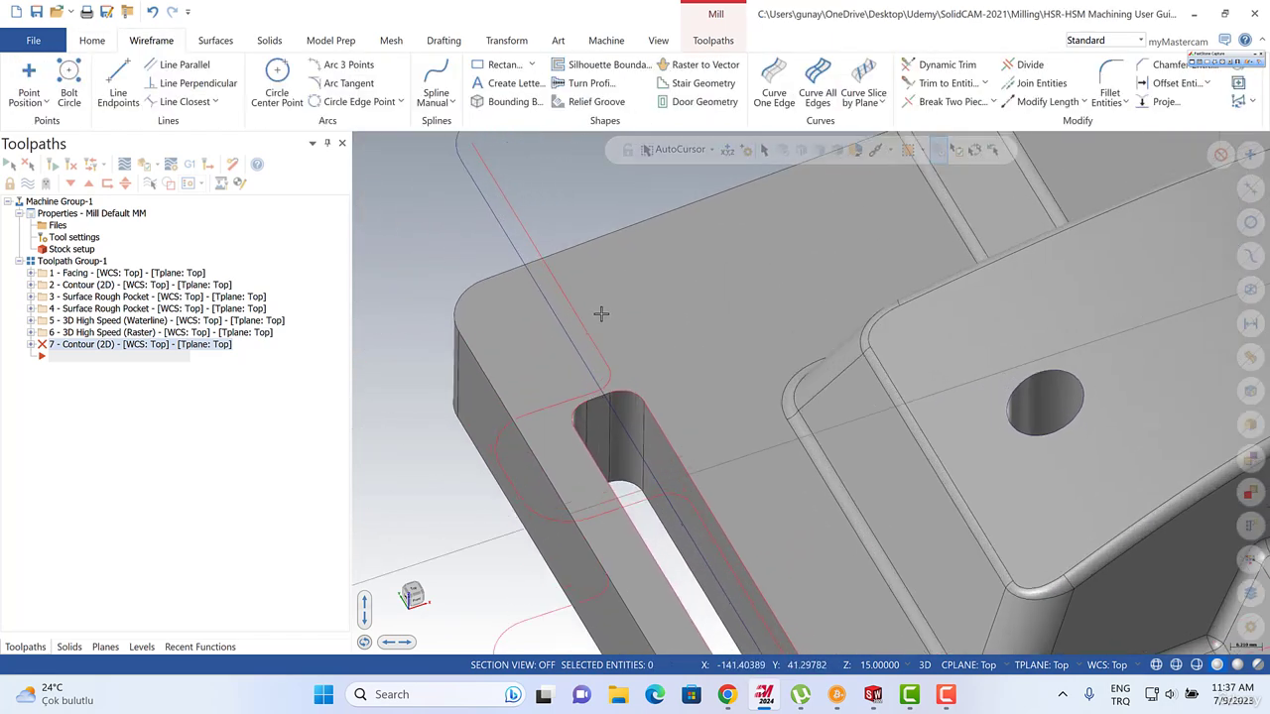
scroll(598, 369, up, 3)
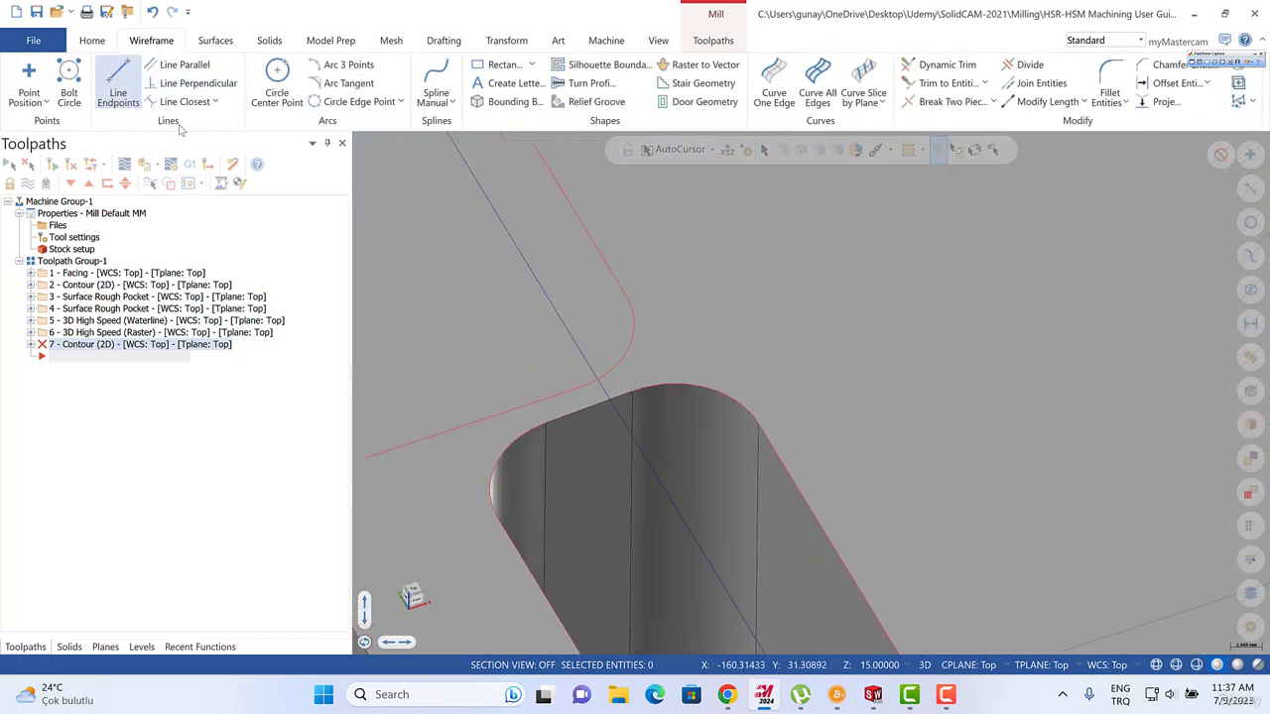
click(118, 87)
click(546, 424)
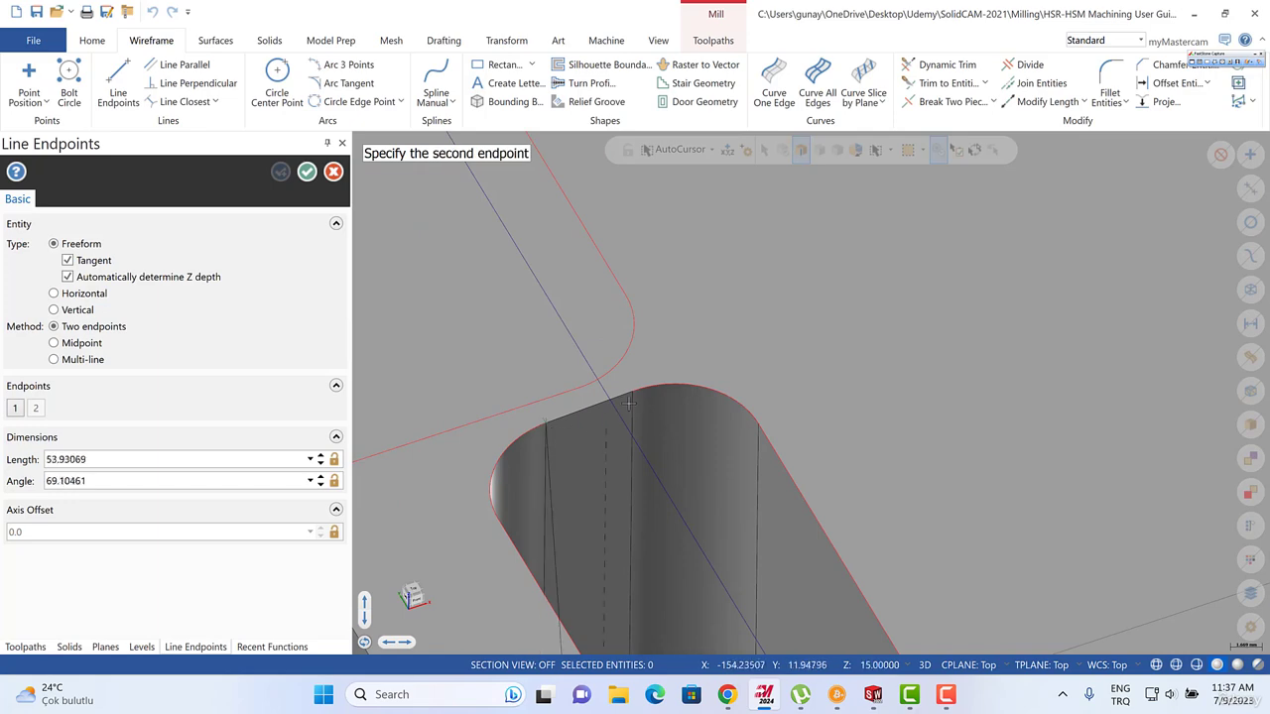
click(632, 390)
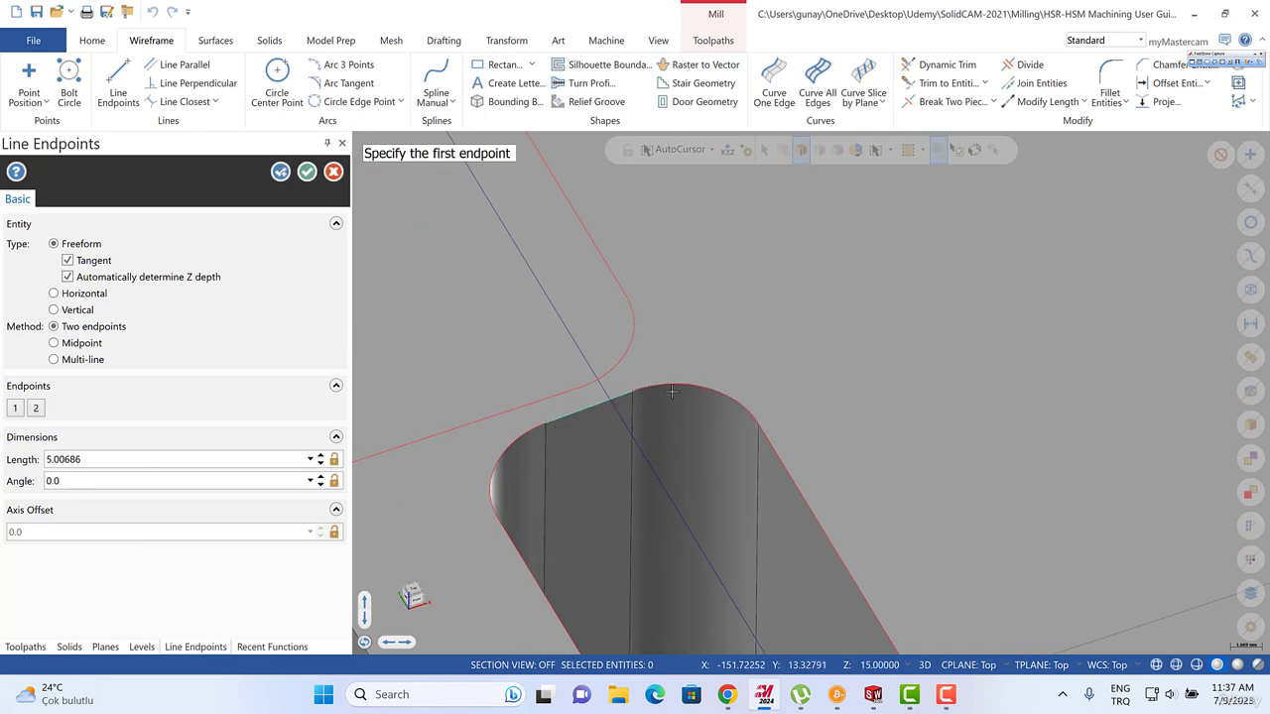
Draw a line between the two corner arc endpoints at the near end of the slot's upper edge.
scroll(587, 223, down, 2)
scroll(588, 224, down, 5)
scroll(750, 524, up, 5)
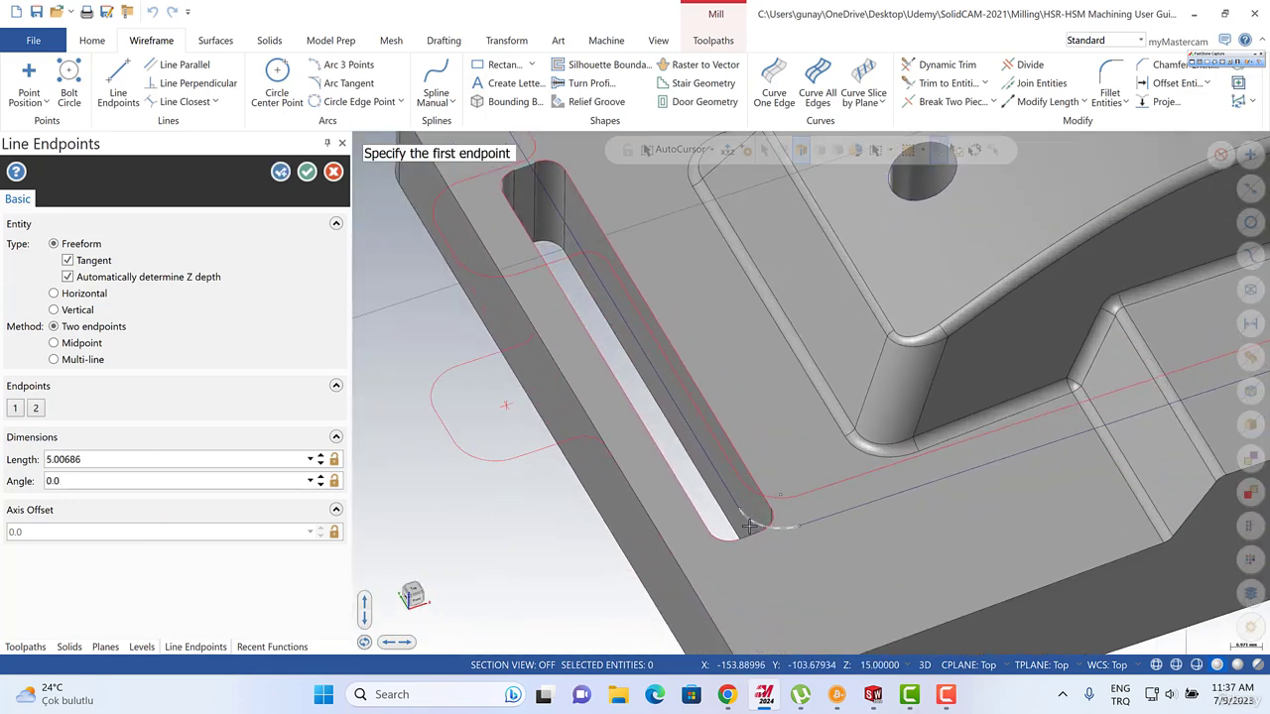
scroll(749, 526, up, 1)
click(715, 573)
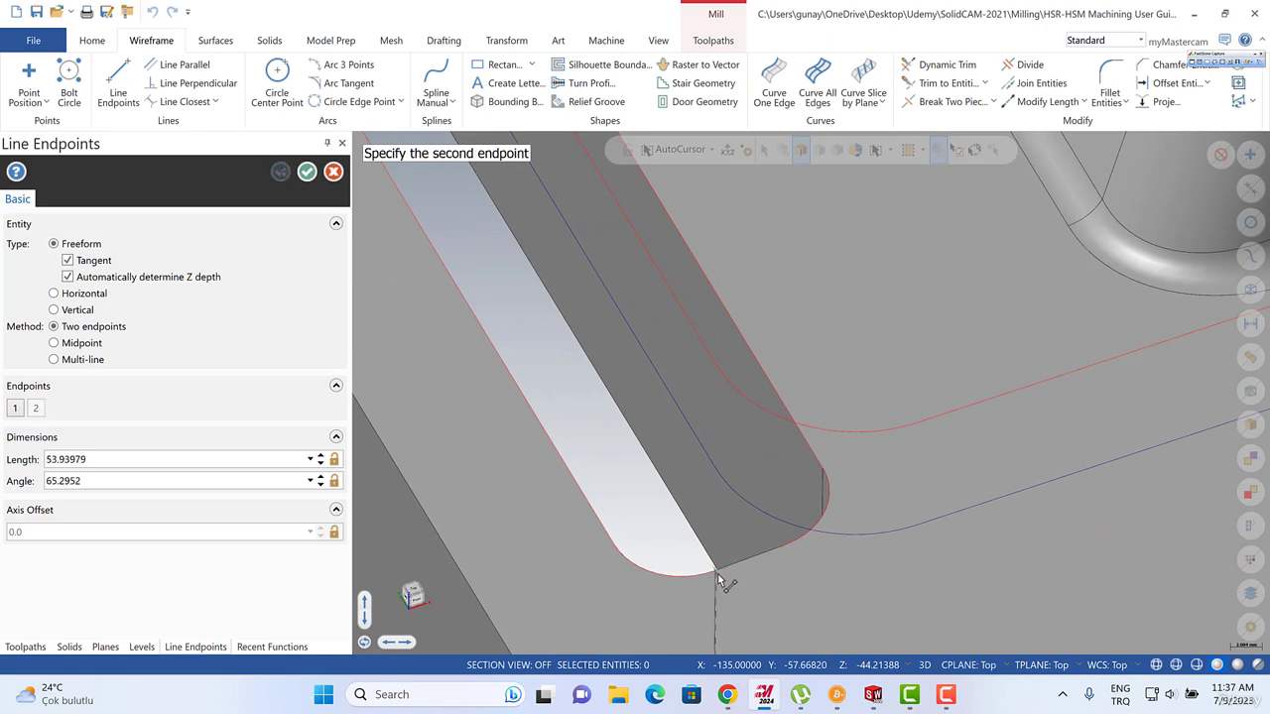
click(791, 552)
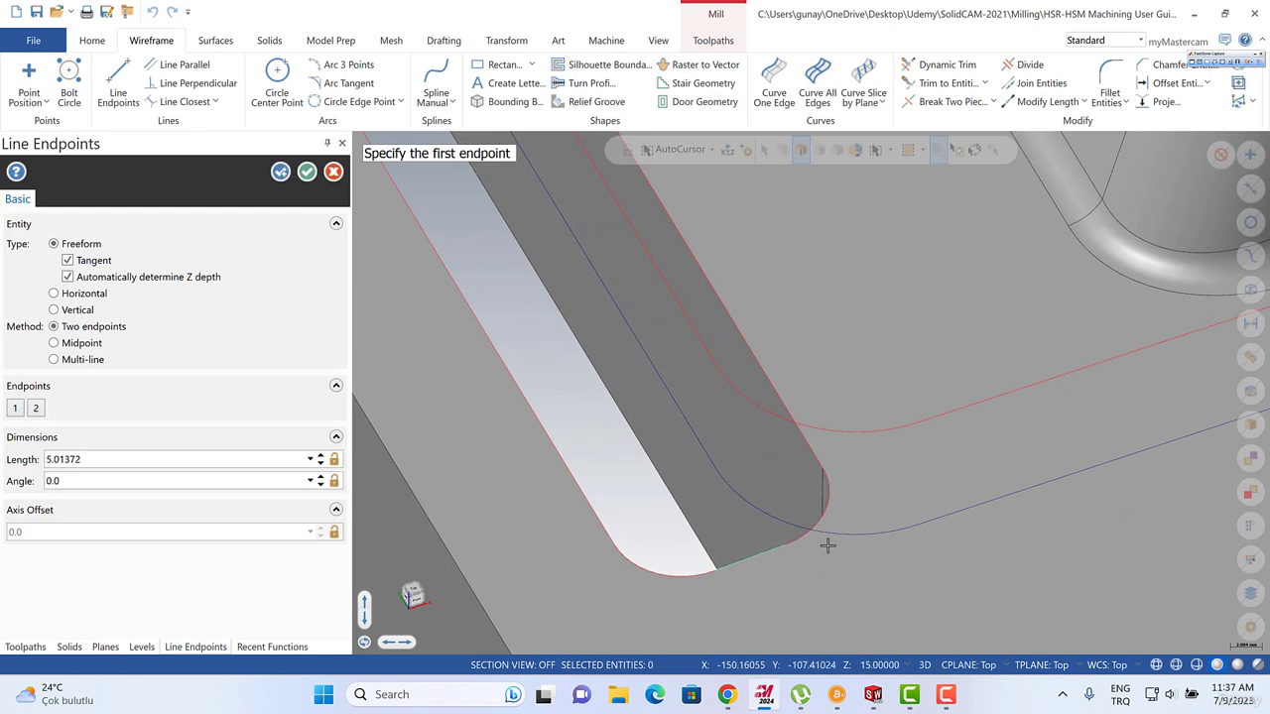
key(Escape)
scroll(742, 566, down, 7)
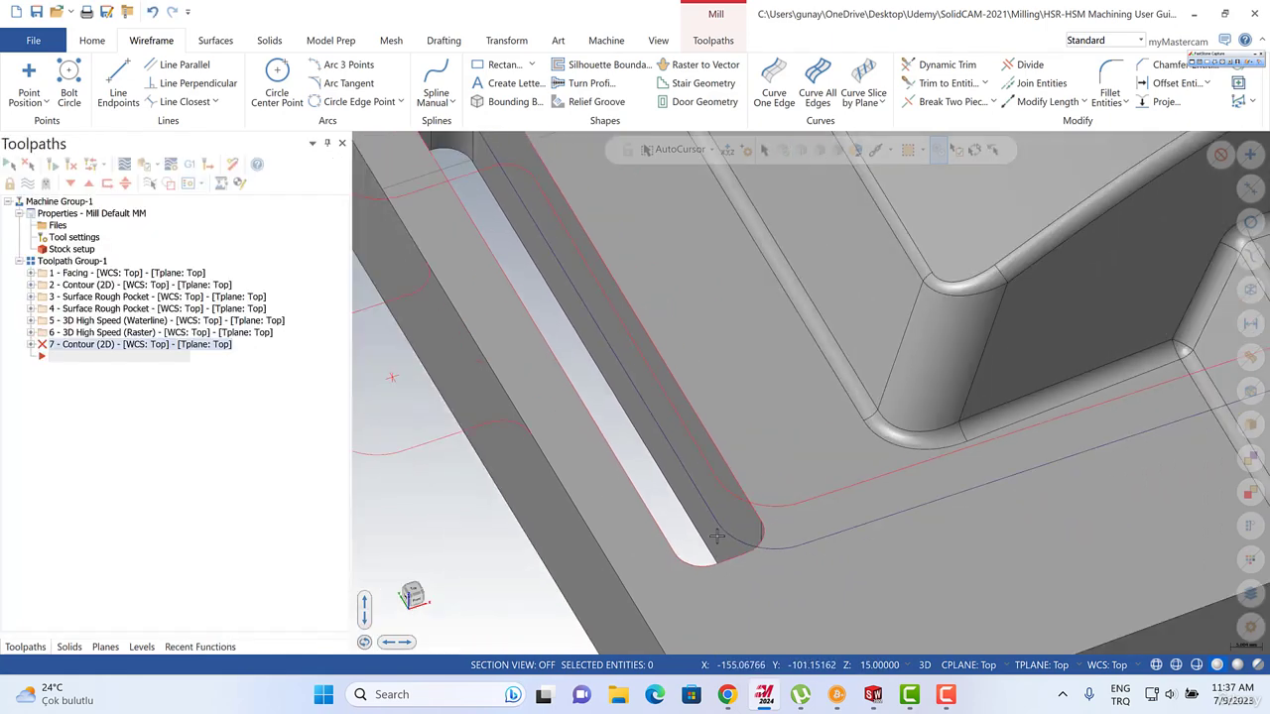
click(507, 41)
click(258, 77)
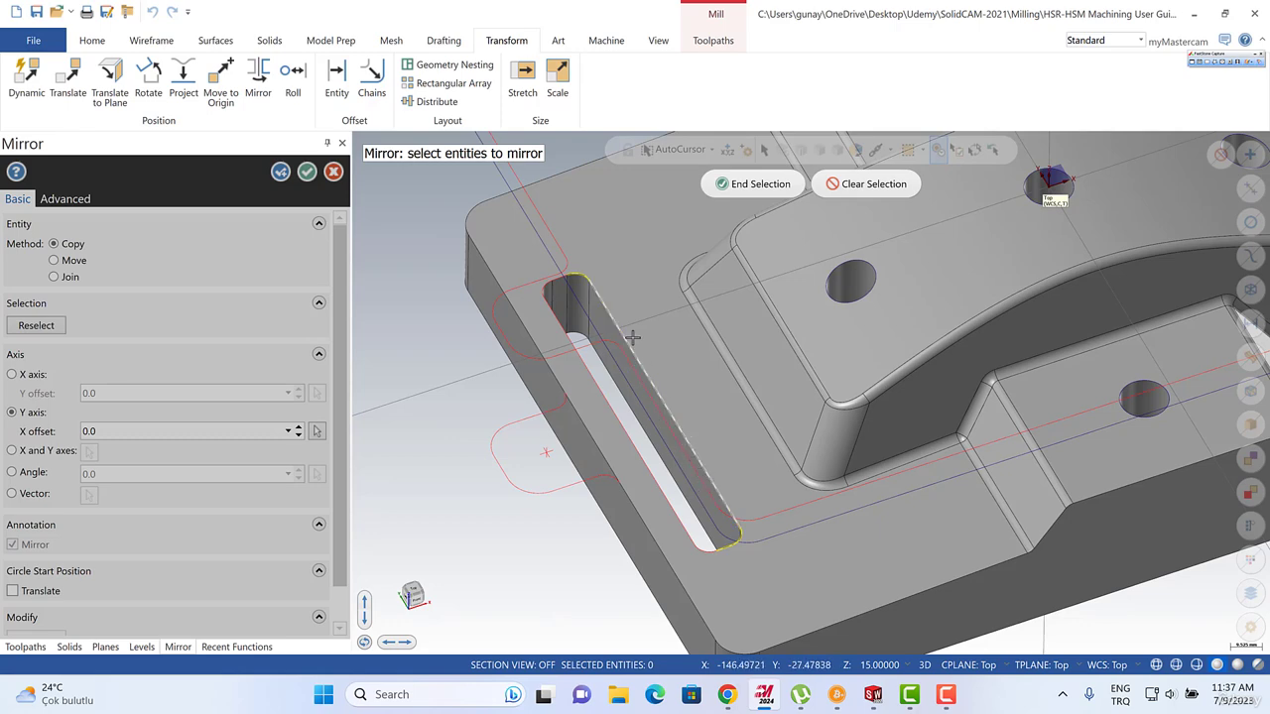
scroll(610, 289, up, 2)
key(Escape)
scroll(699, 319, down, 2)
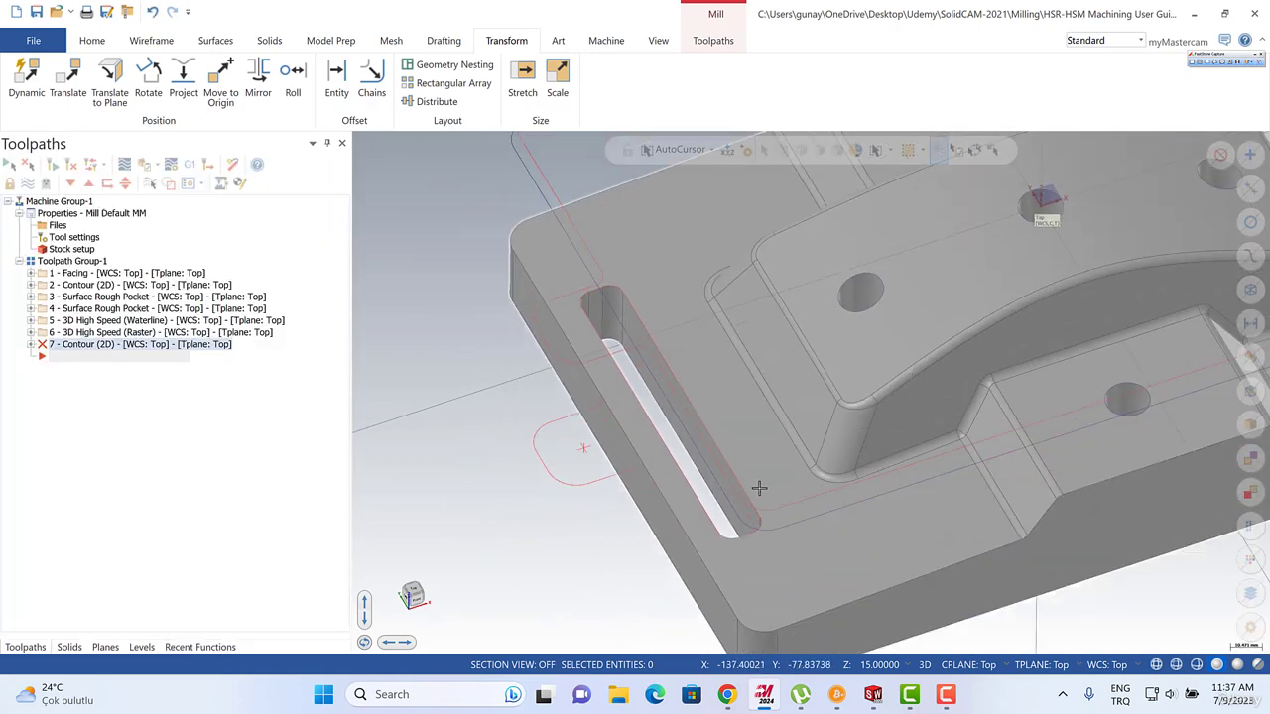
Delete the outer corner arc at the near end of the slot's upper edge.
scroll(754, 512, up, 5)
click(656, 633)
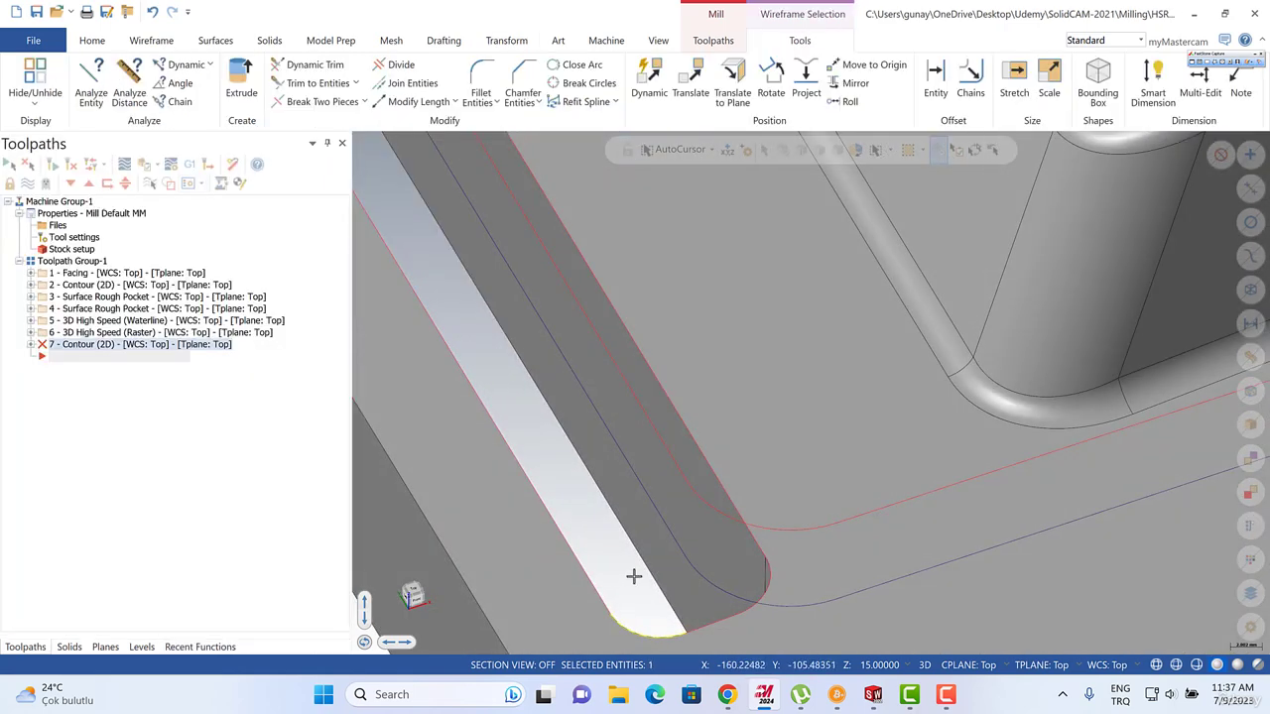
scroll(588, 420, down, 2)
scroll(634, 567, up, 2)
scroll(634, 567, up, 2)
key(Escape)
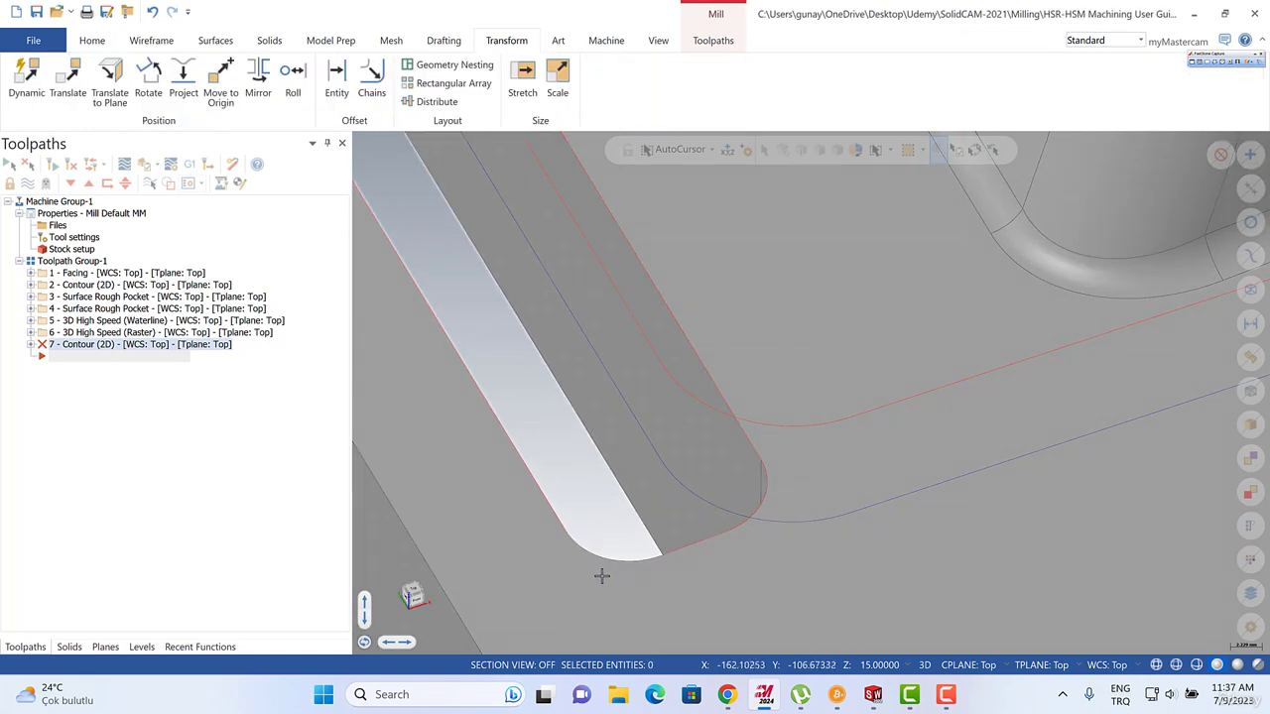
Fillet the outer long curve and the short end line at the slot's near end with a 5 mm radius.
click(154, 41)
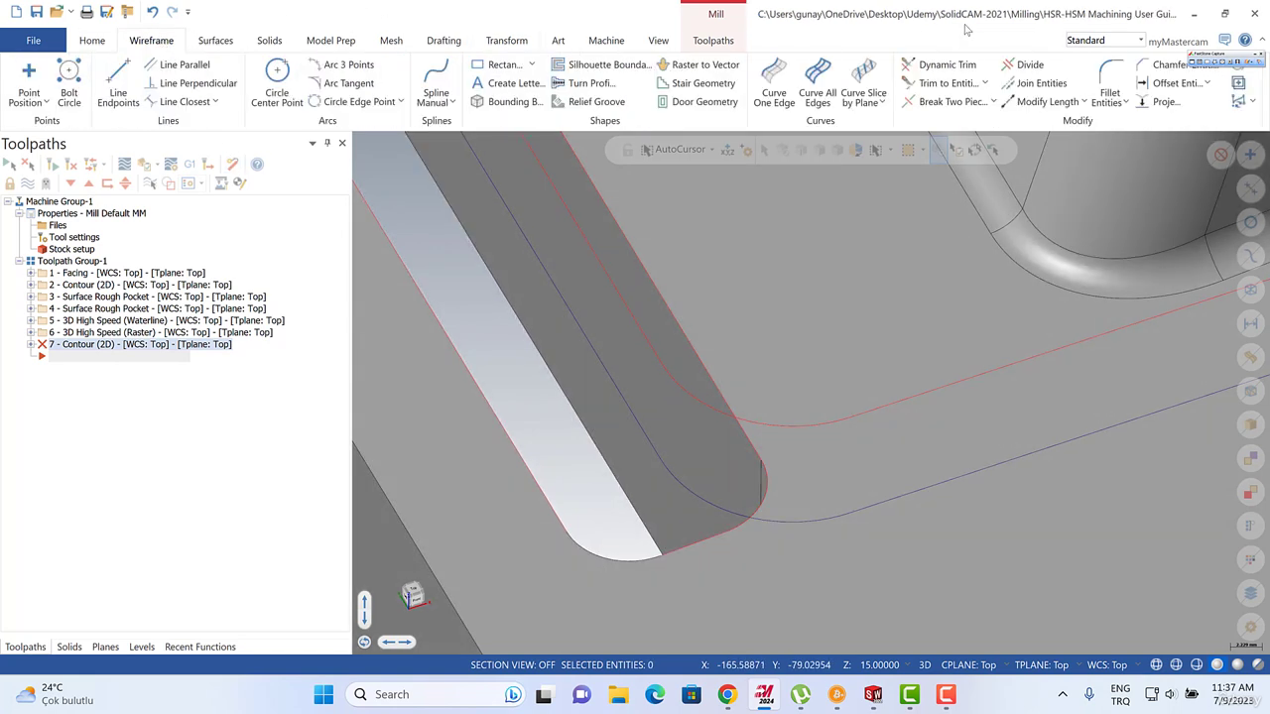
click(1106, 74)
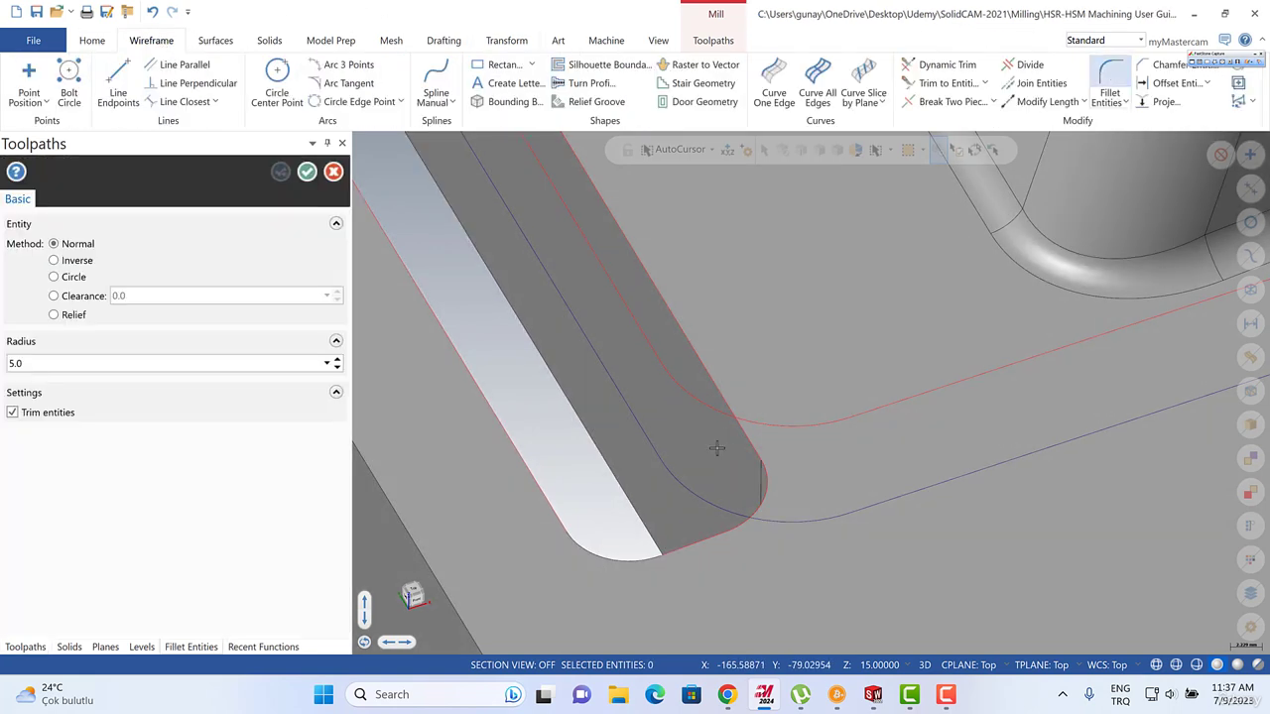
click(562, 522)
click(680, 547)
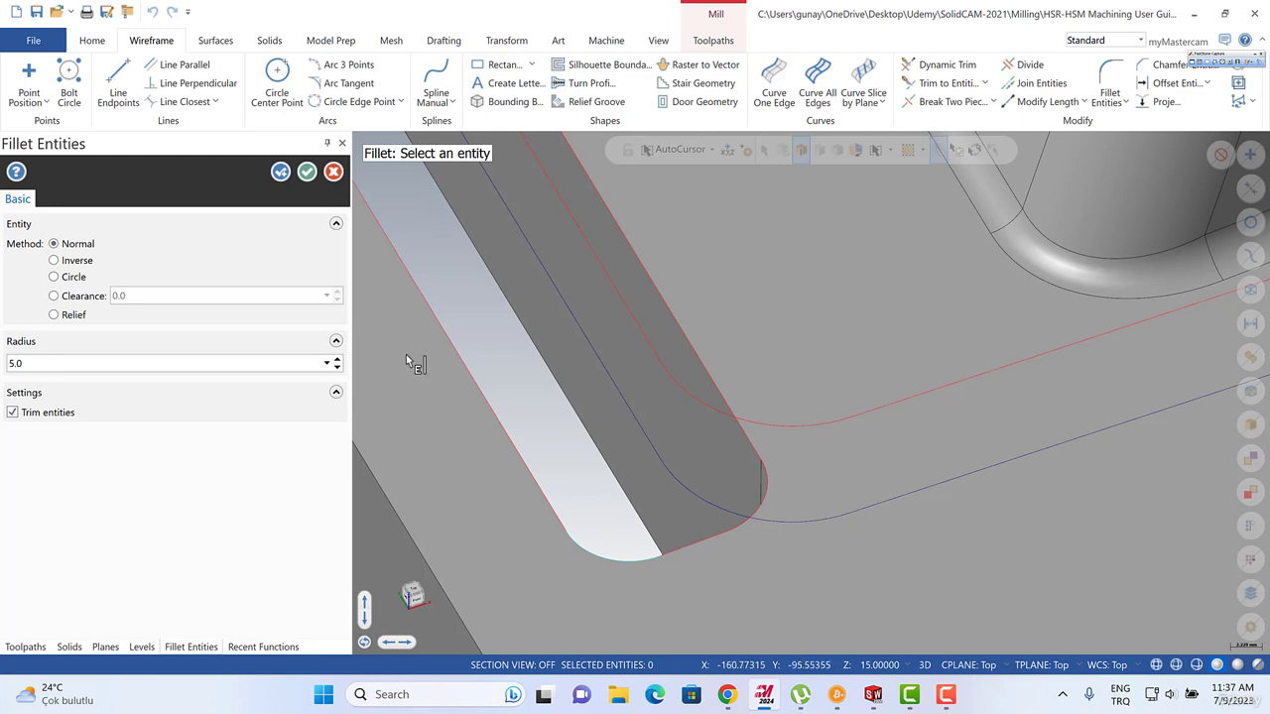
click(307, 175)
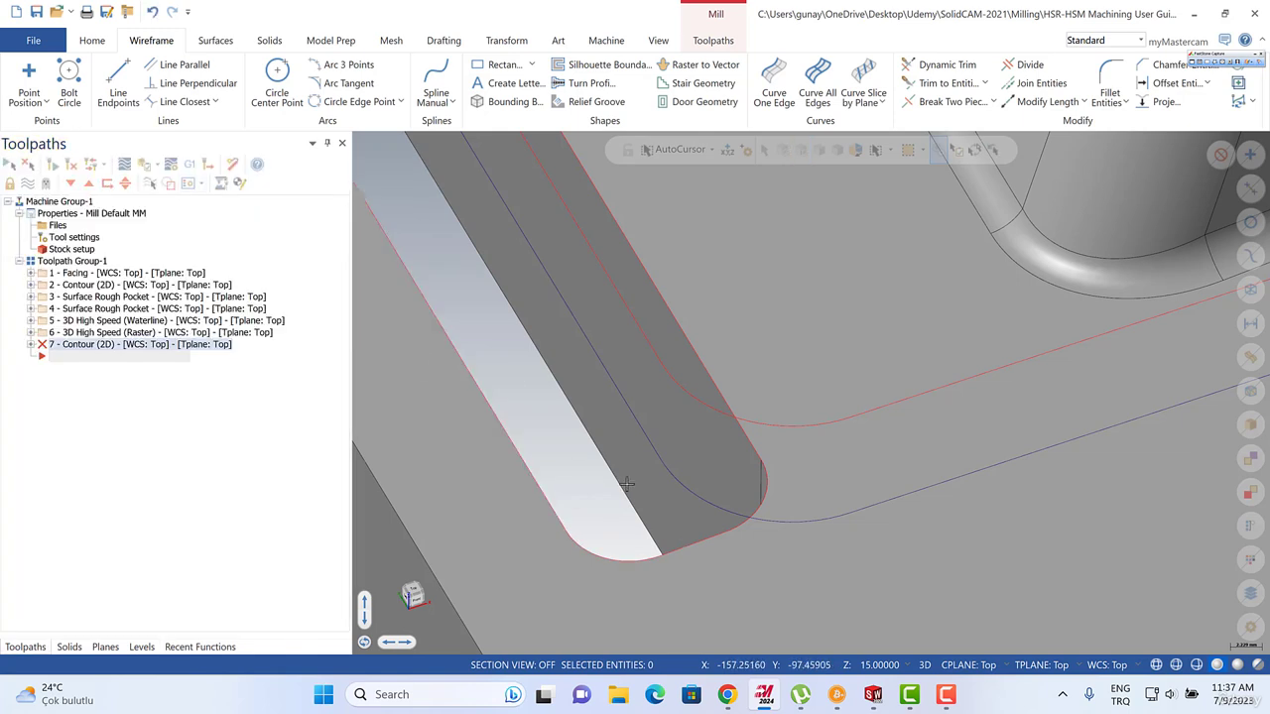
Select the slot's edge curves with Chain selection and inspect where the chain breaks.
scroll(659, 499, down, 2)
click(892, 151)
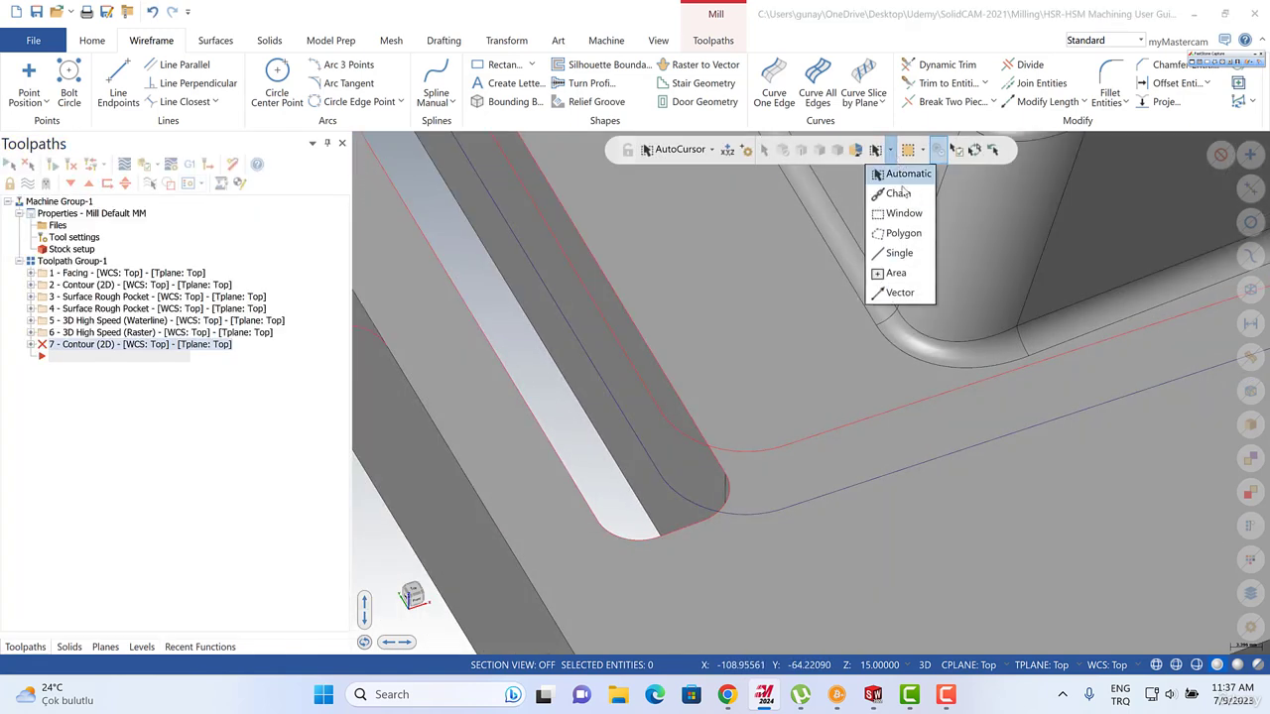
click(899, 193)
click(660, 359)
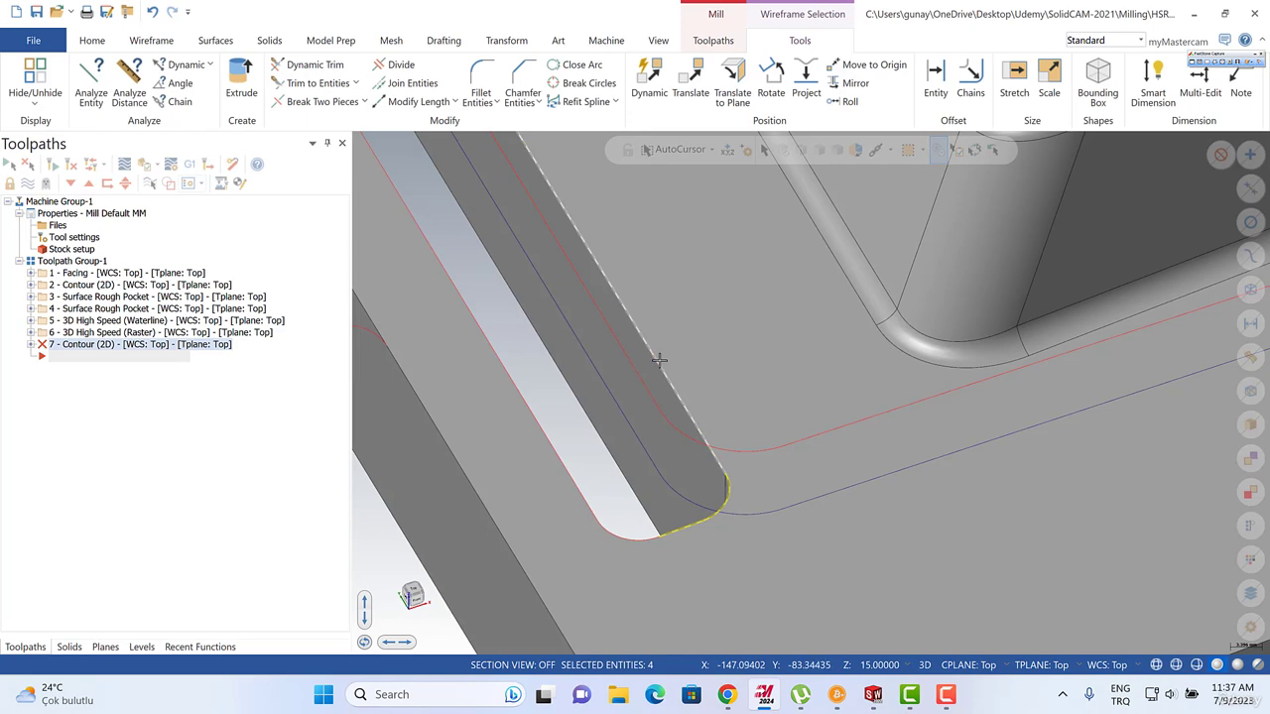
scroll(659, 359, down, 5)
scroll(571, 178, up, 5)
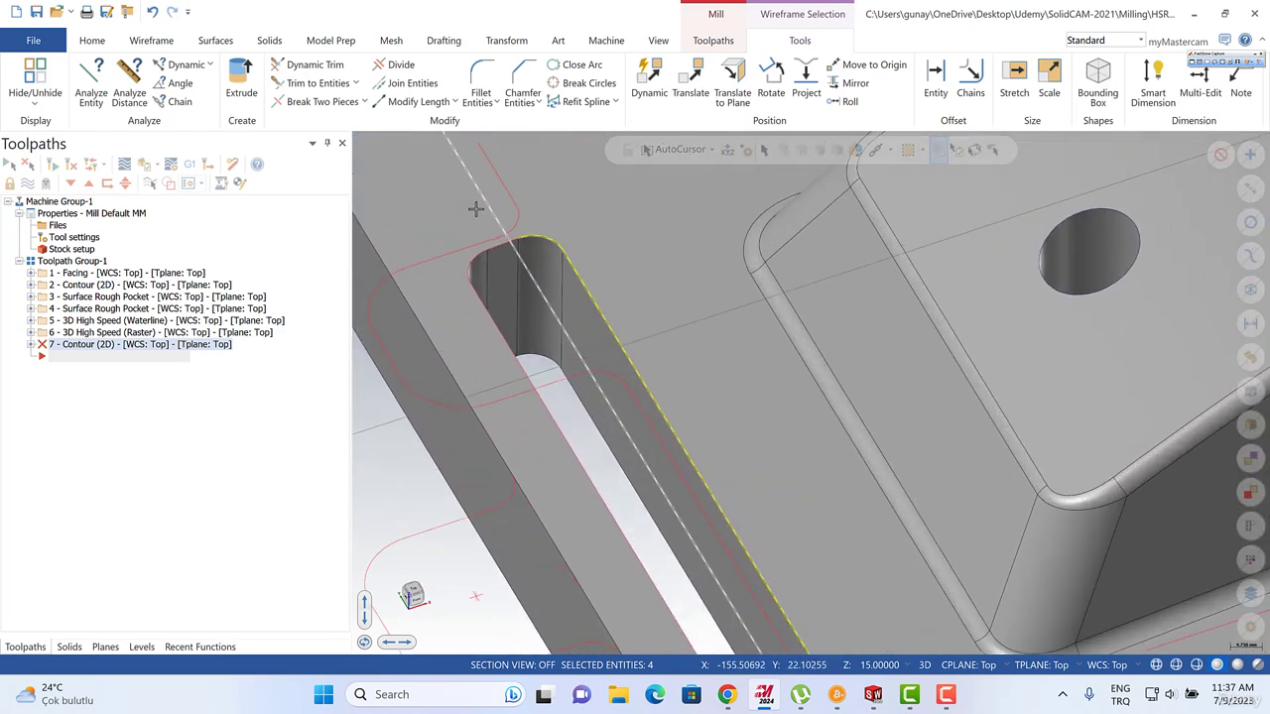
Clear the current selection and examine the corner arcs and short end line at the slot's near end for a break.
scroll(476, 210, up, 2)
key(Escape)
click(527, 271)
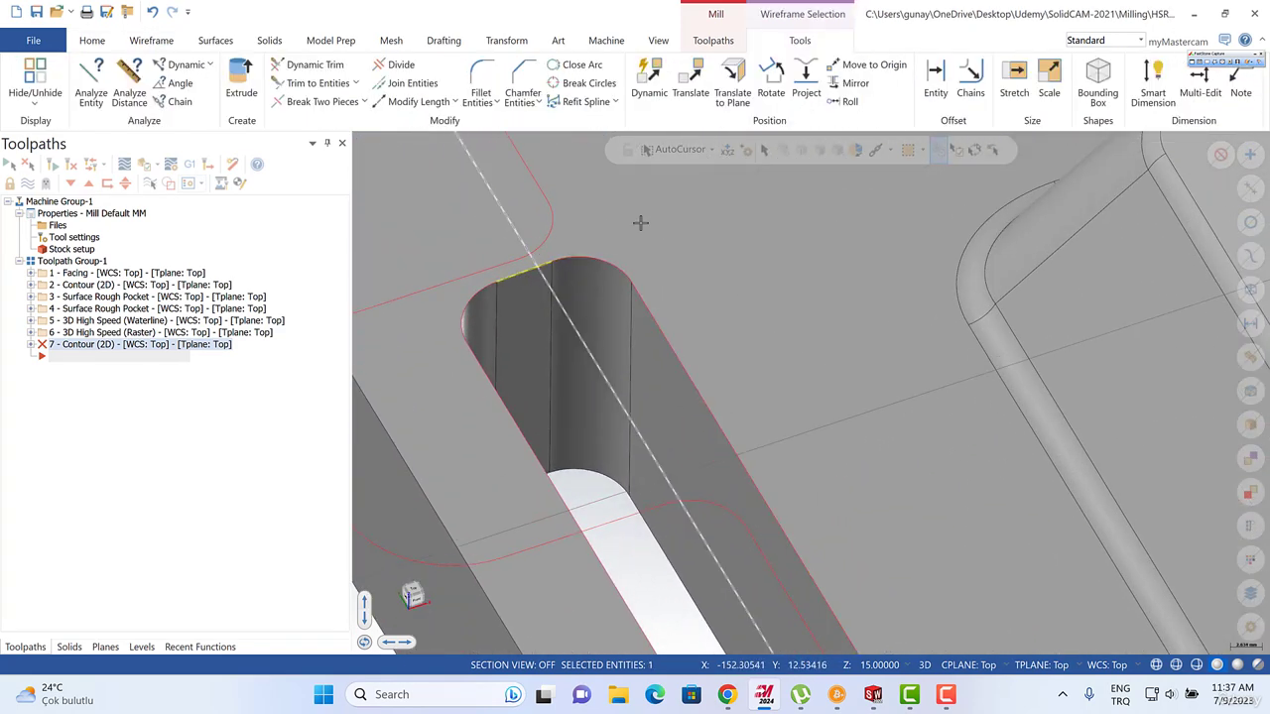
key(Escape)
scroll(570, 281, down, 4)
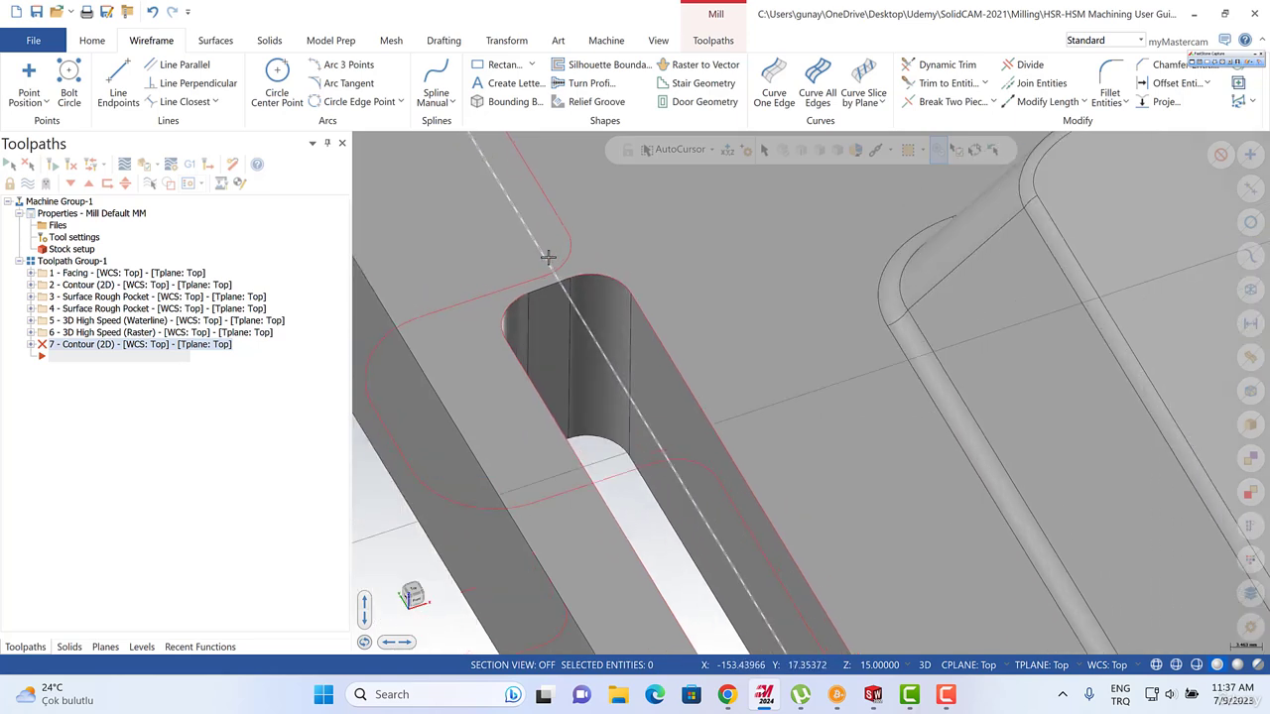
scroll(546, 258, up, 4)
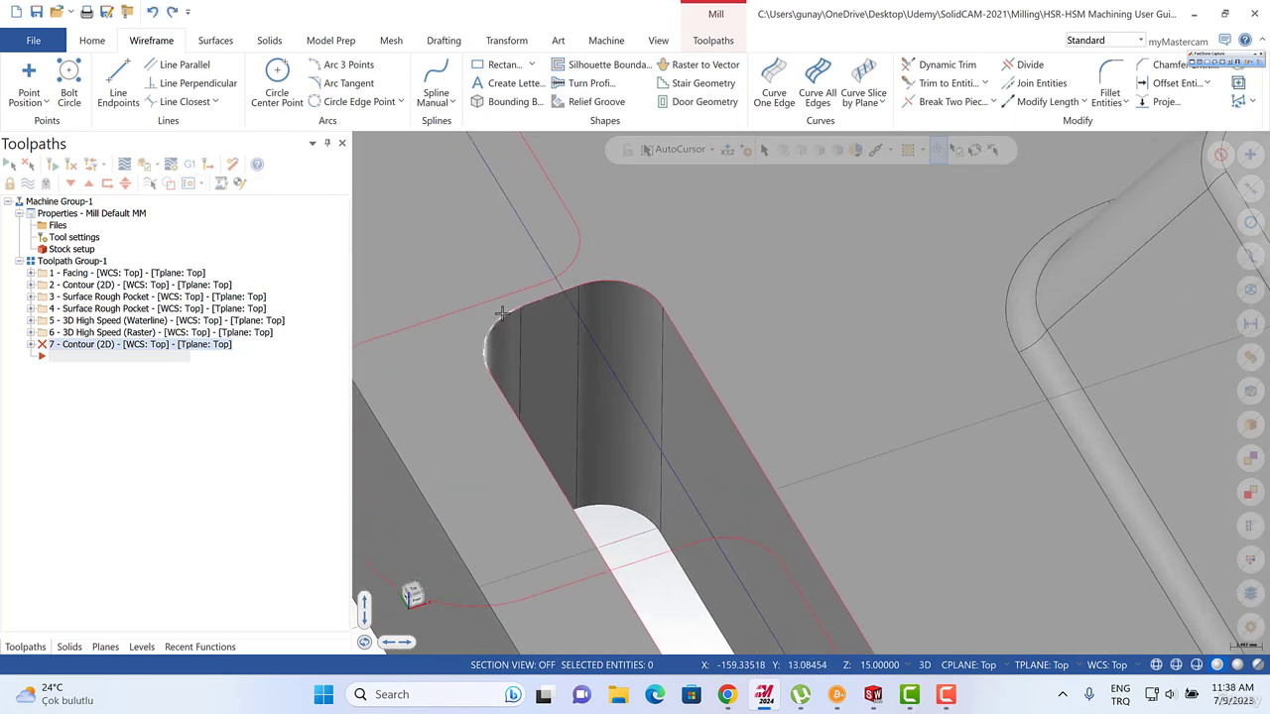
Select all edge curves around the slot's upper opening with the Chain selection method.
click(890, 150)
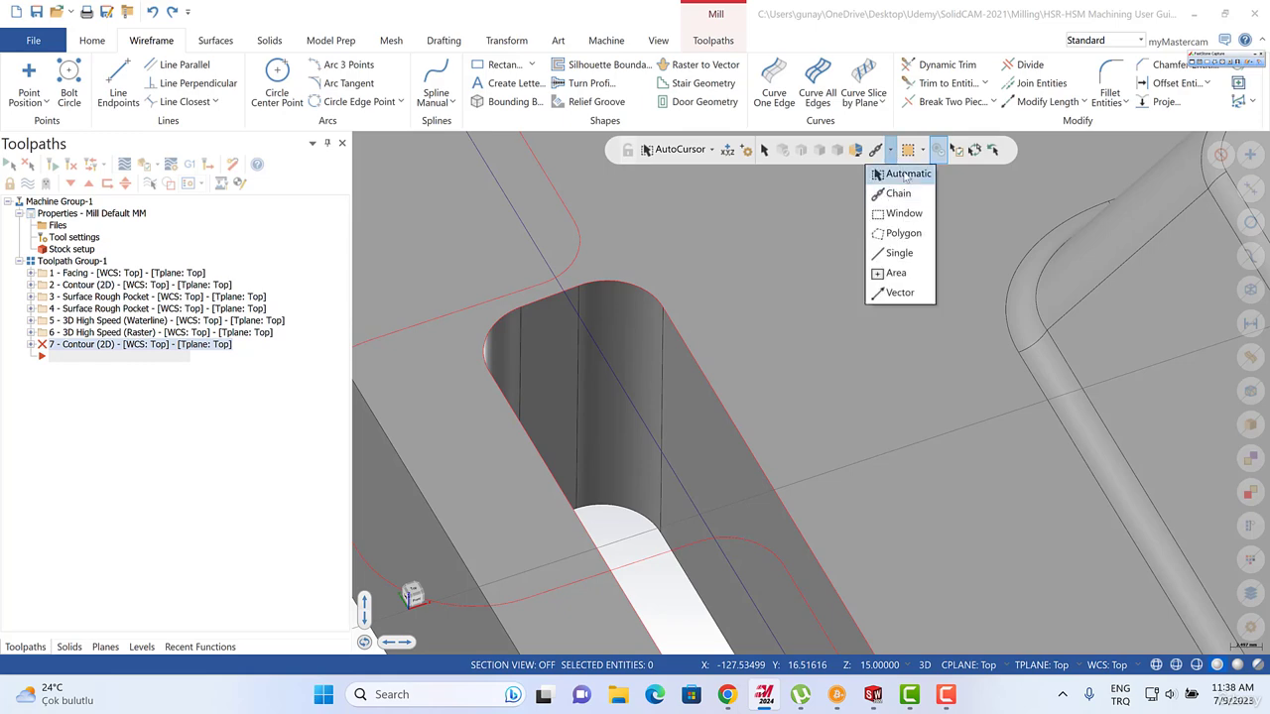
click(899, 194)
click(491, 380)
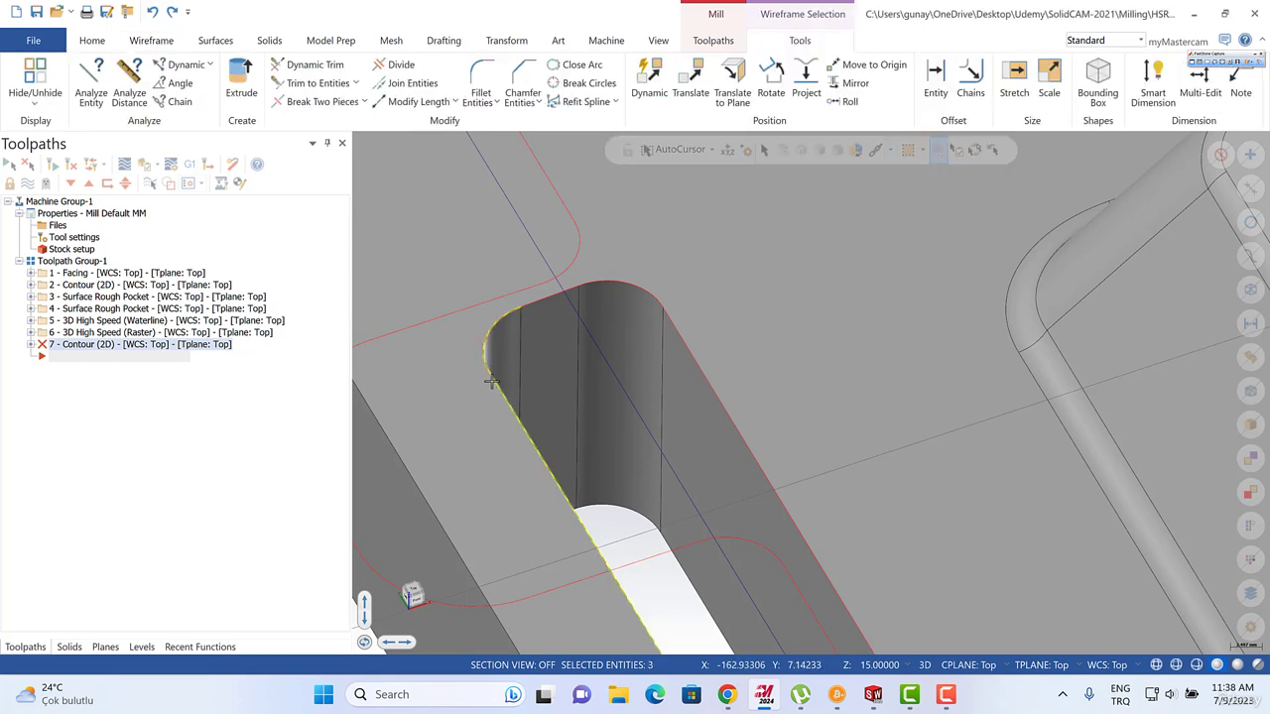
scroll(512, 223, down, 2)
scroll(660, 281, down, 5)
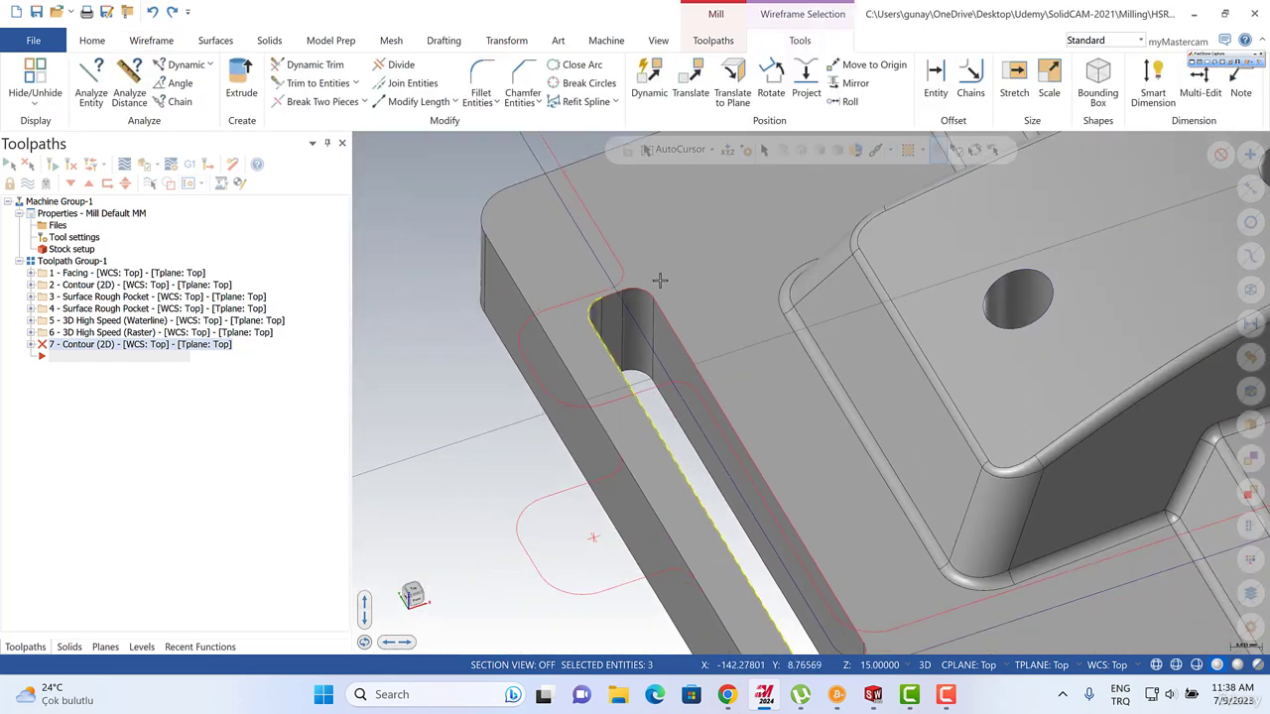
scroll(787, 541, up, 6)
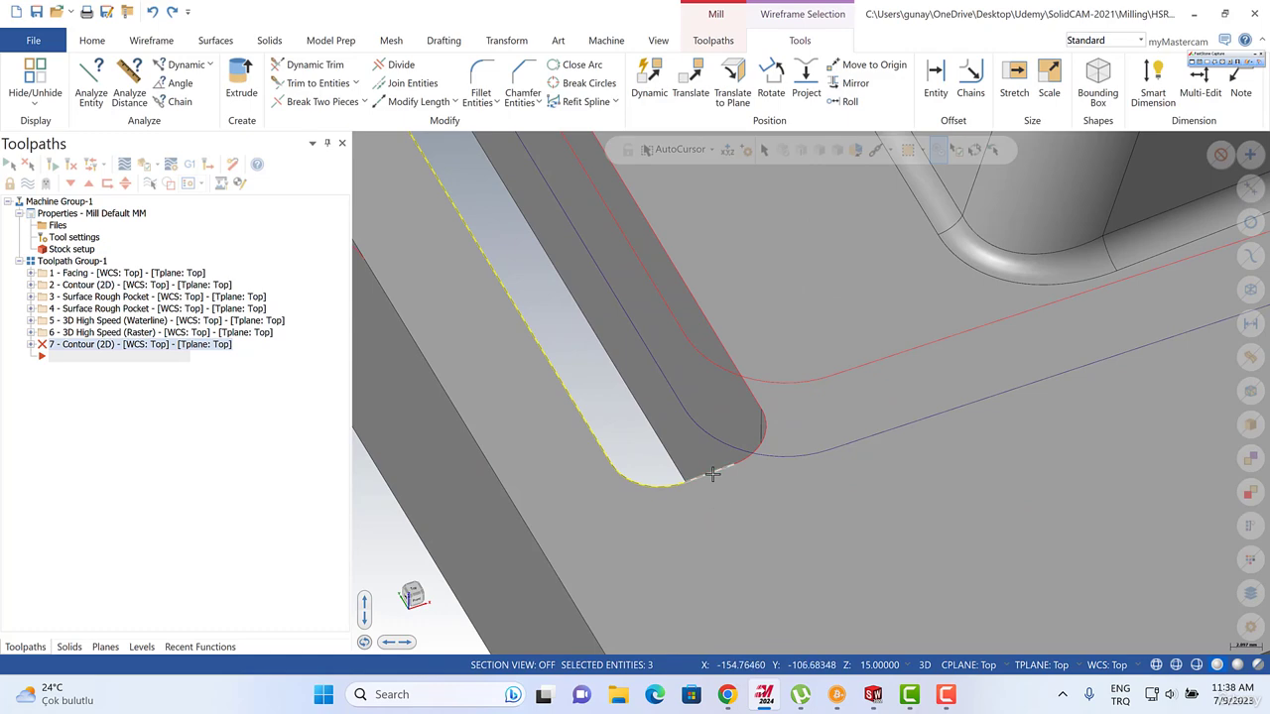
scroll(703, 539, down, 9)
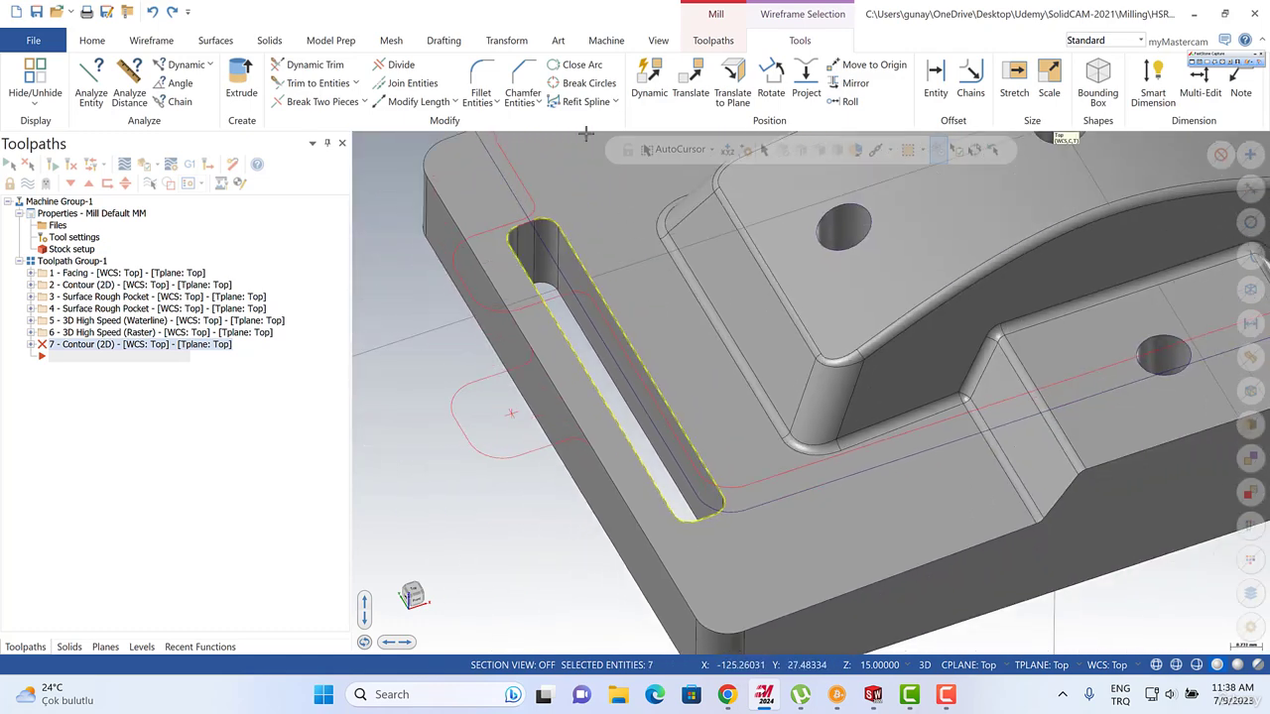
scroll(575, 105, up, 4)
scroll(509, 285, up, 1)
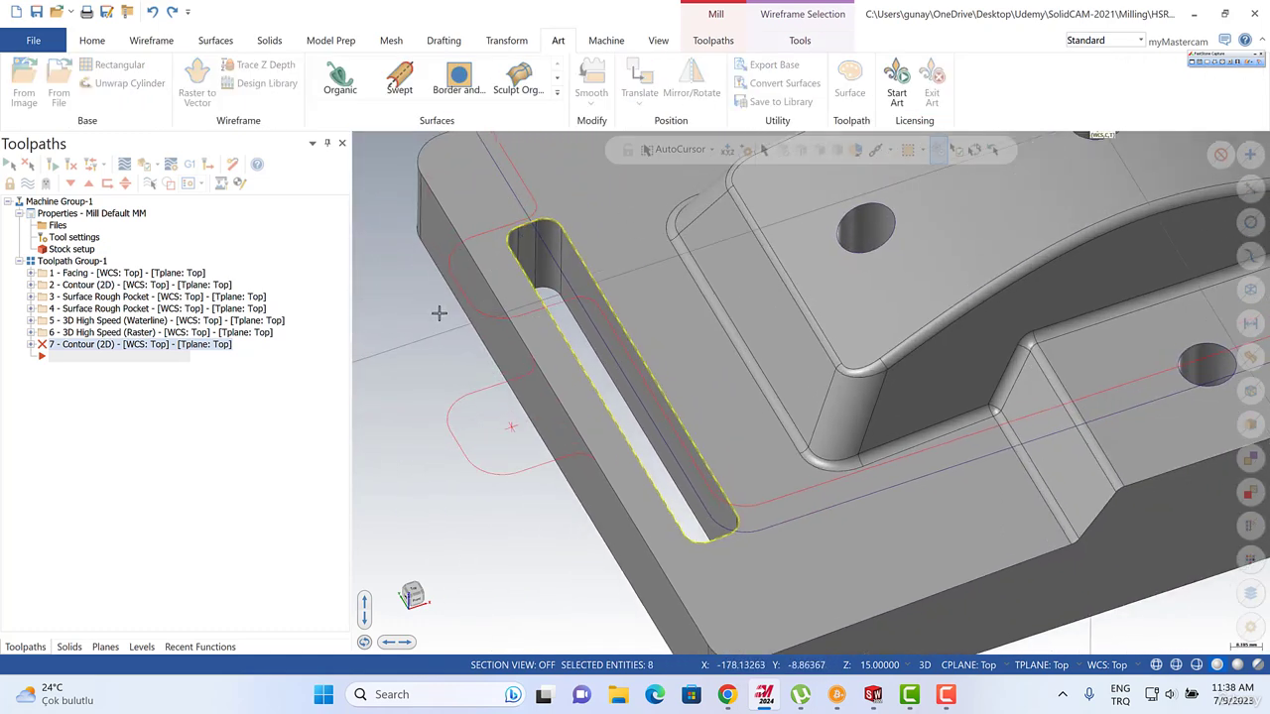
scroll(438, 314, down, 6)
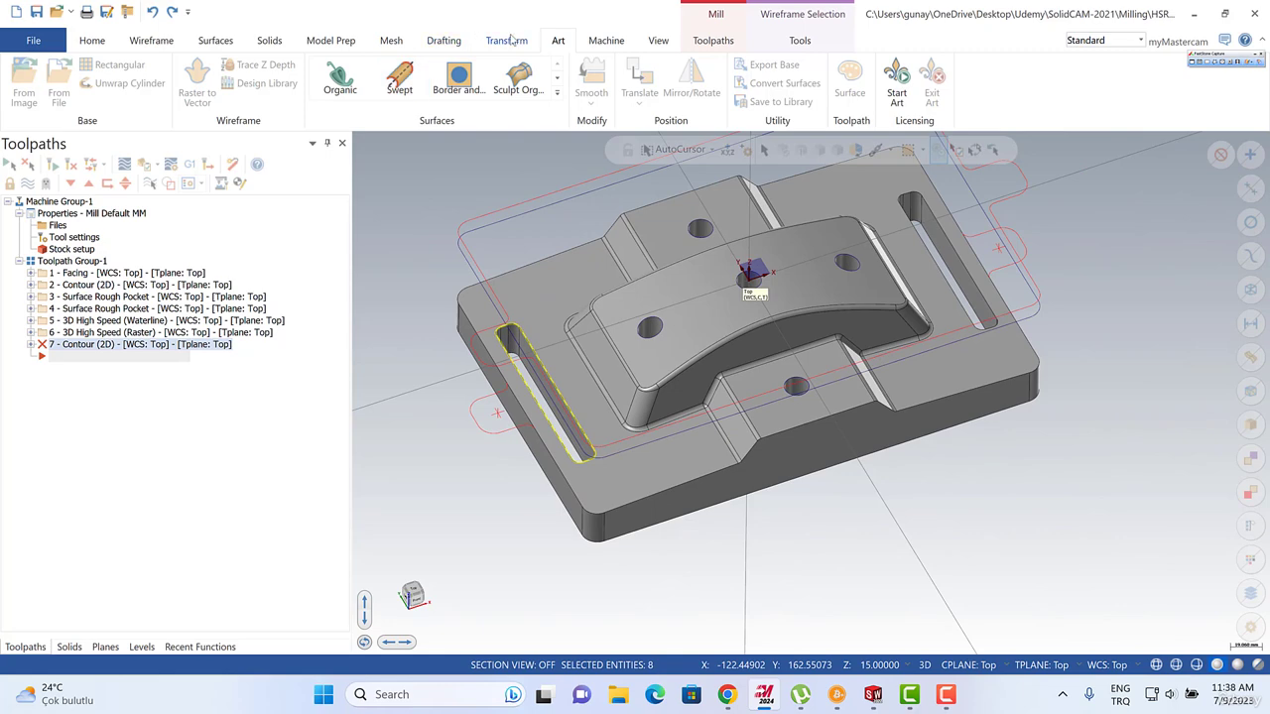
Mirror a copy of the selected slot curves about the Y axis with X offset 0.0 and clear the result colours.
click(508, 41)
click(258, 79)
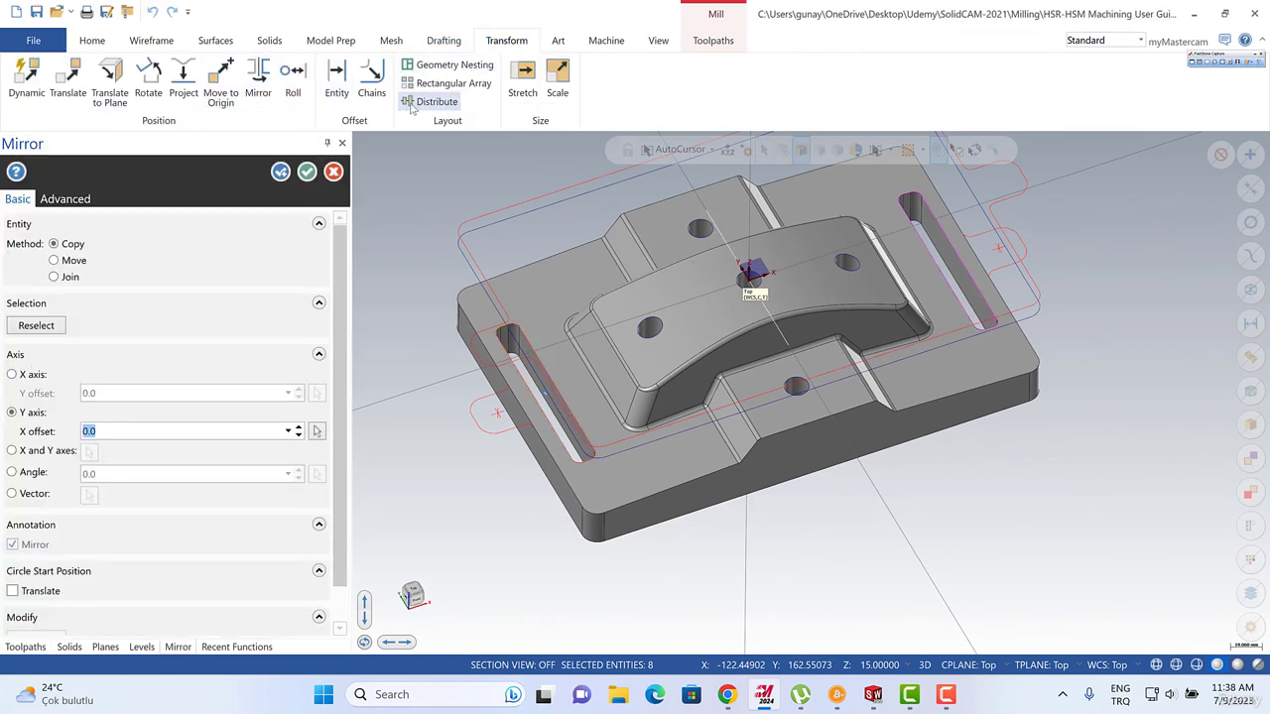
click(307, 171)
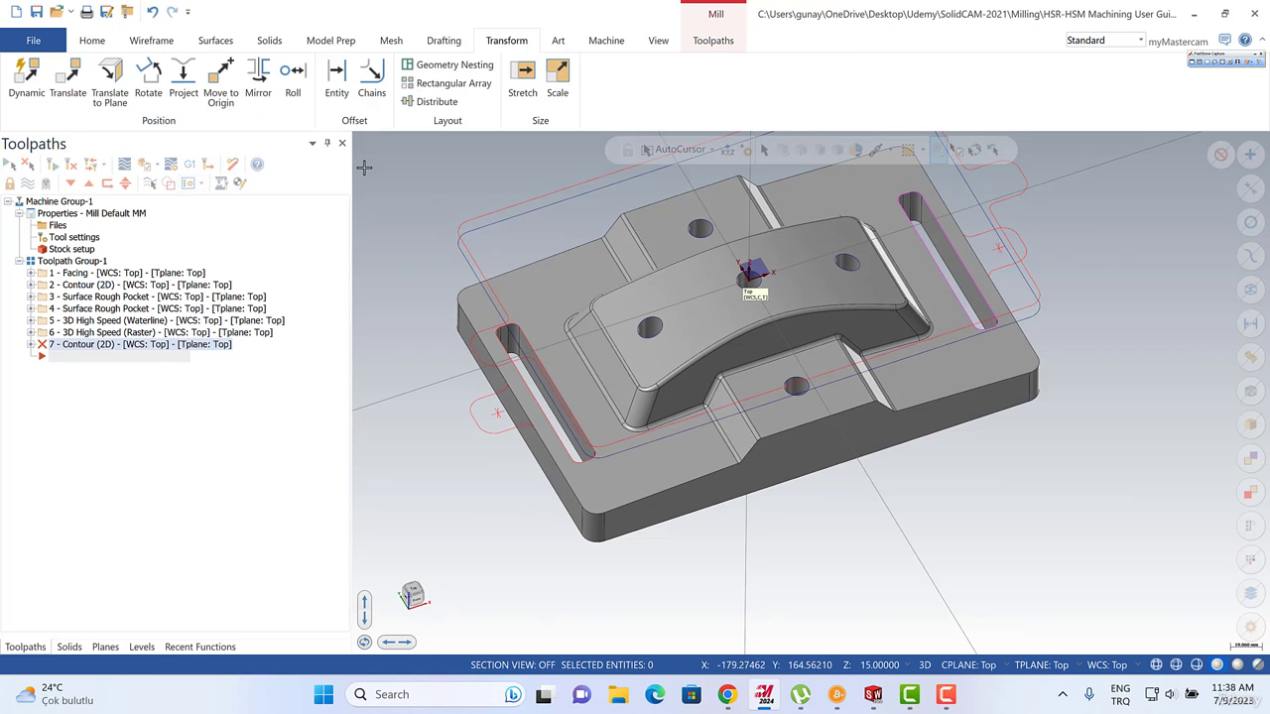
right_click(364, 168)
click(440, 153)
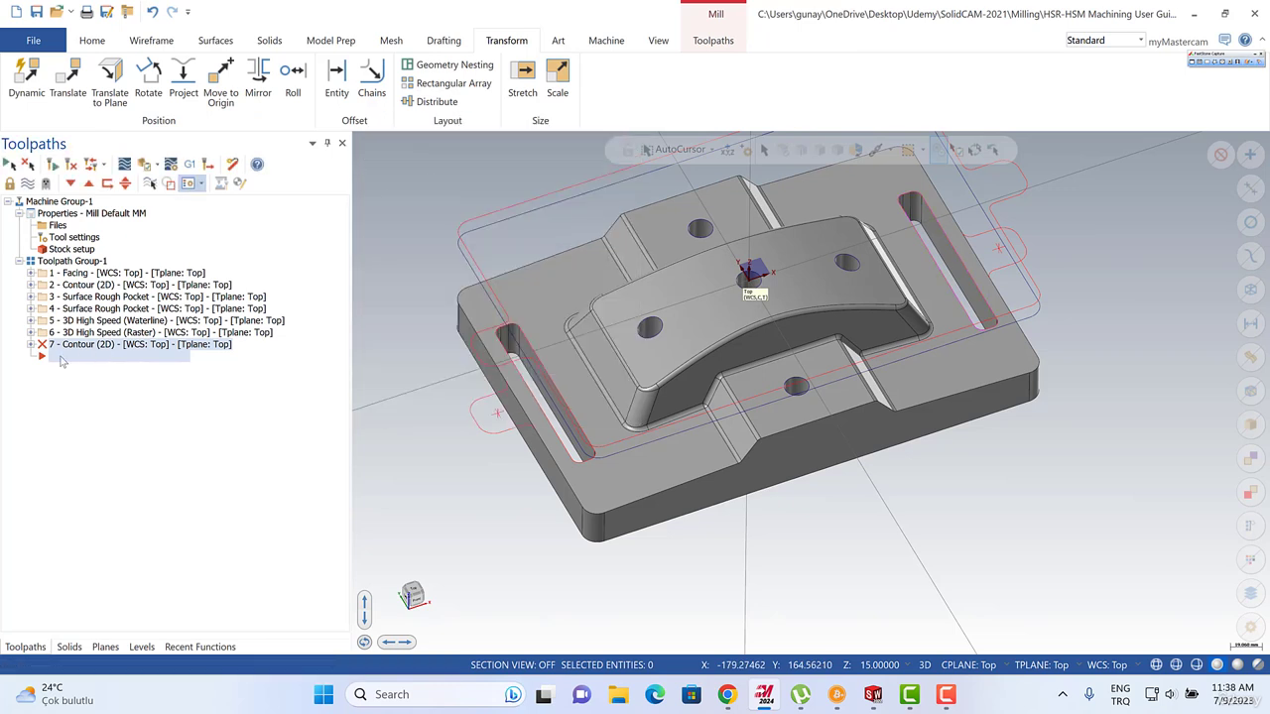
Start adding a partial wireframe chain to the geometry of the 7 - Contour (2D) toolpath.
click(32, 345)
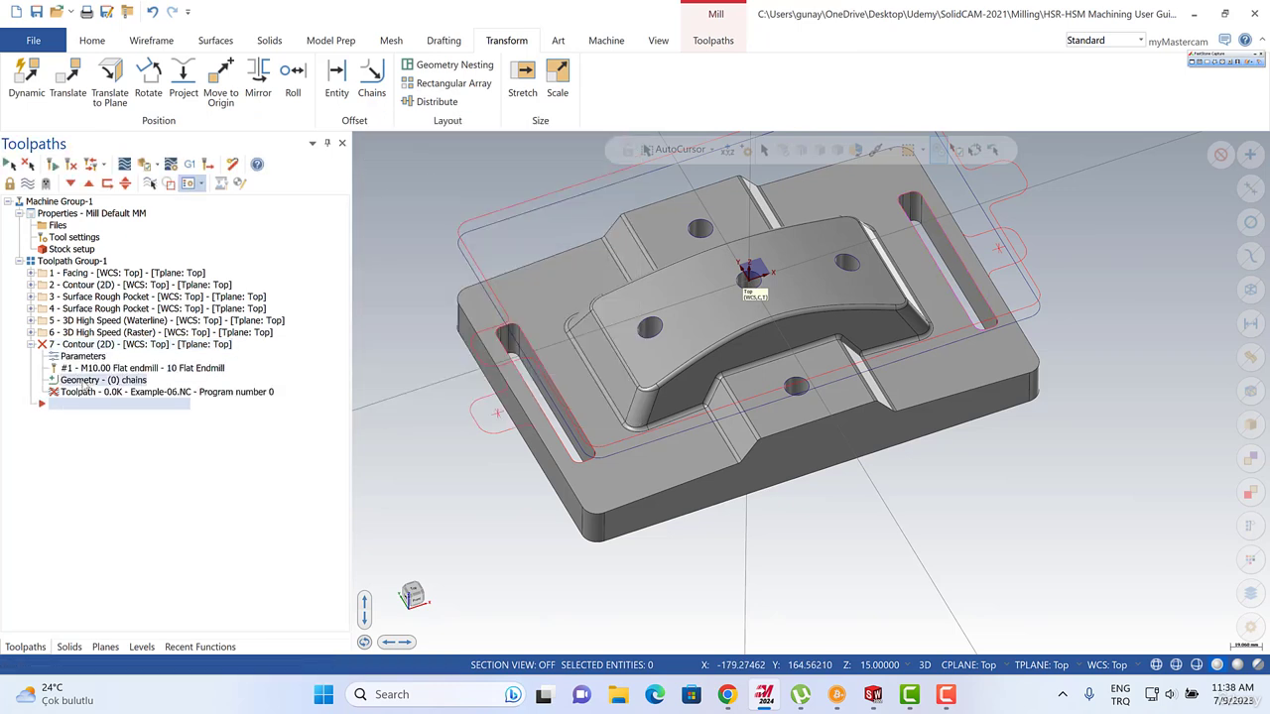
click(94, 380)
right_click(84, 238)
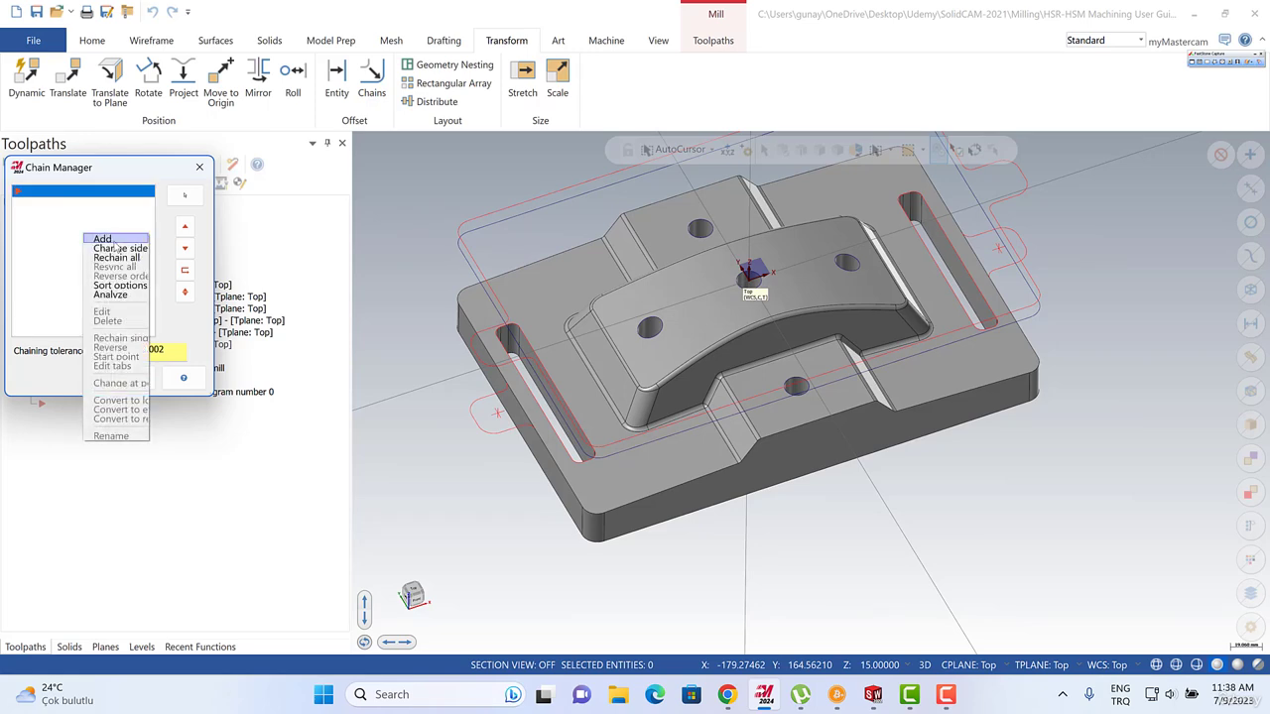
click(99, 243)
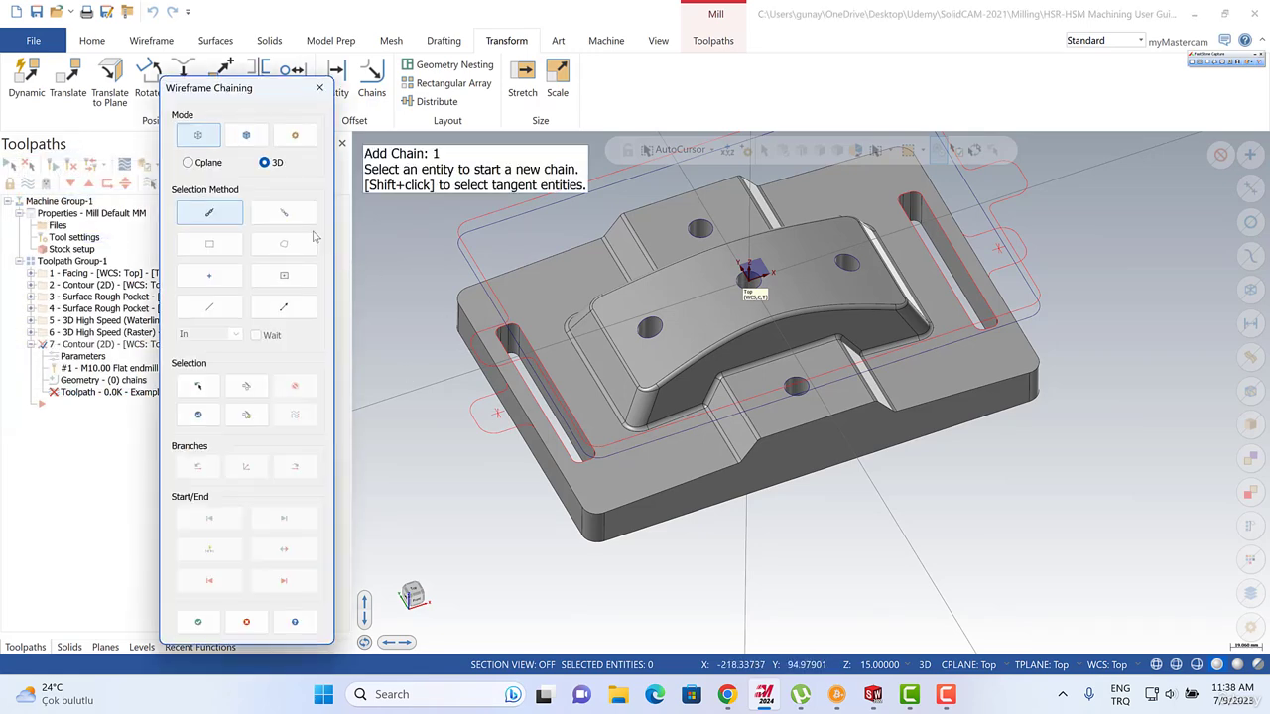
click(283, 213)
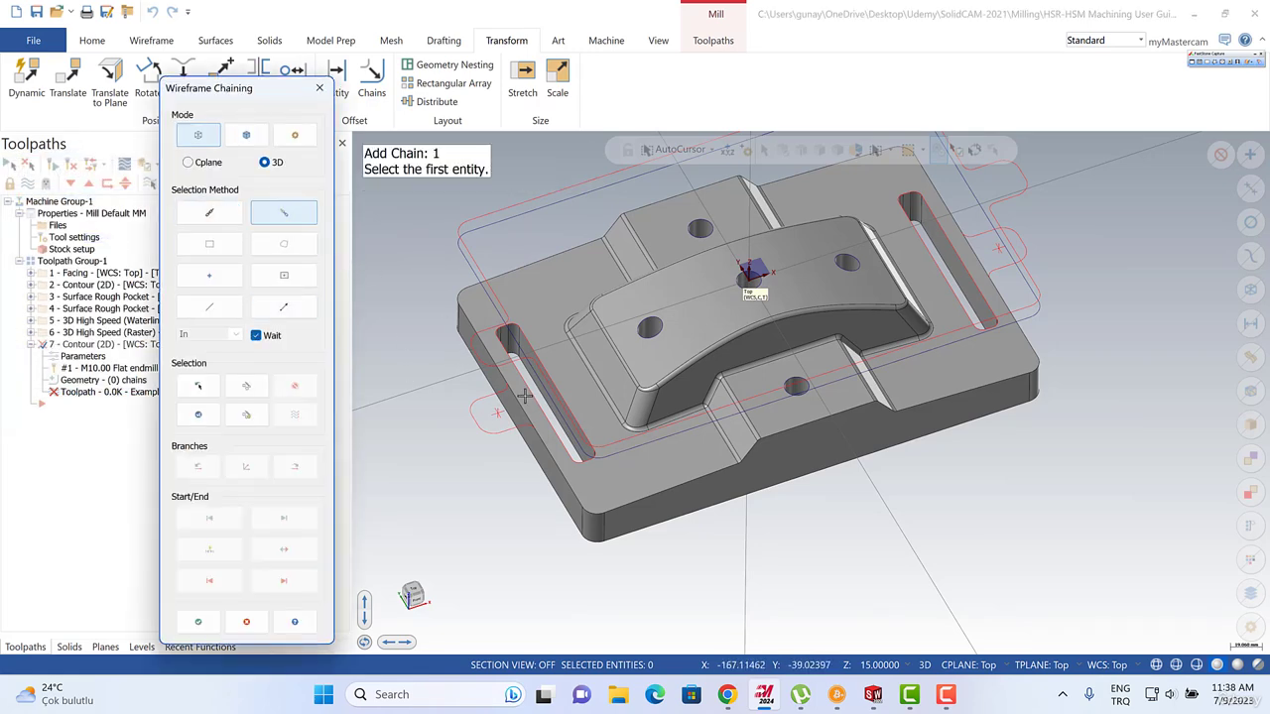
Try to define a partial chain from the slot's outer long edge around its near end.
click(553, 425)
scroll(496, 328, up, 3)
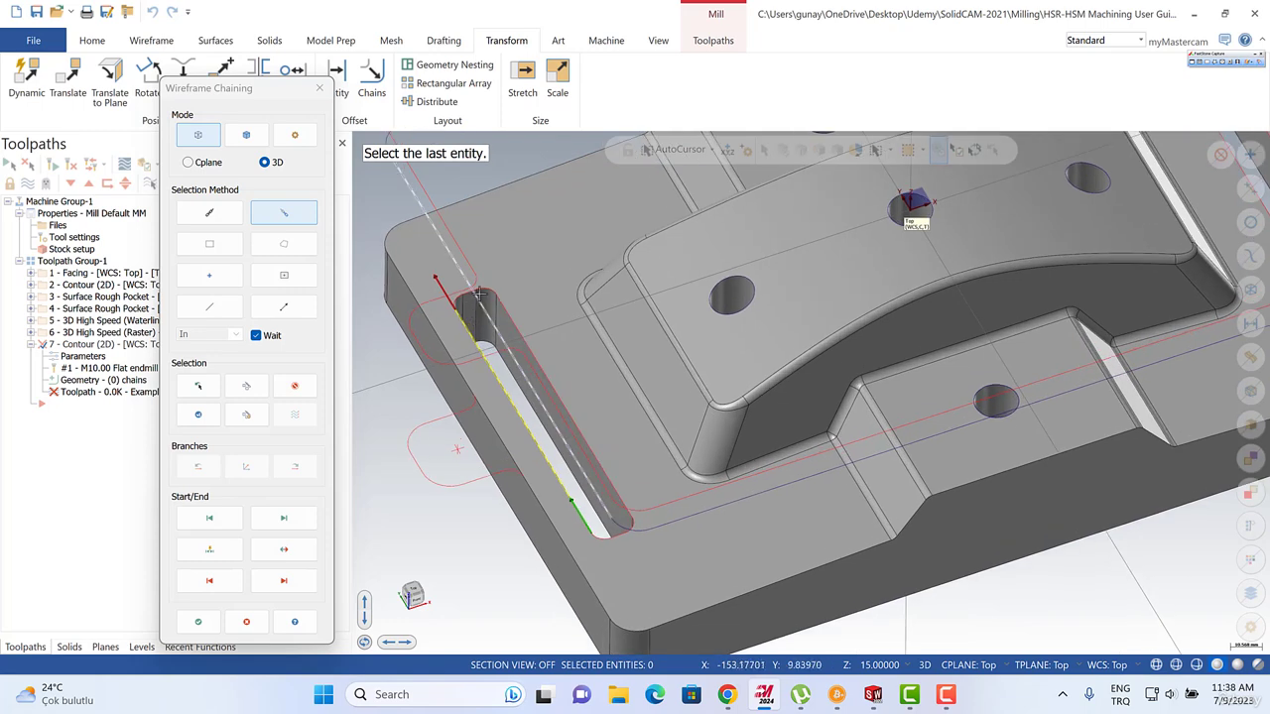
click(479, 308)
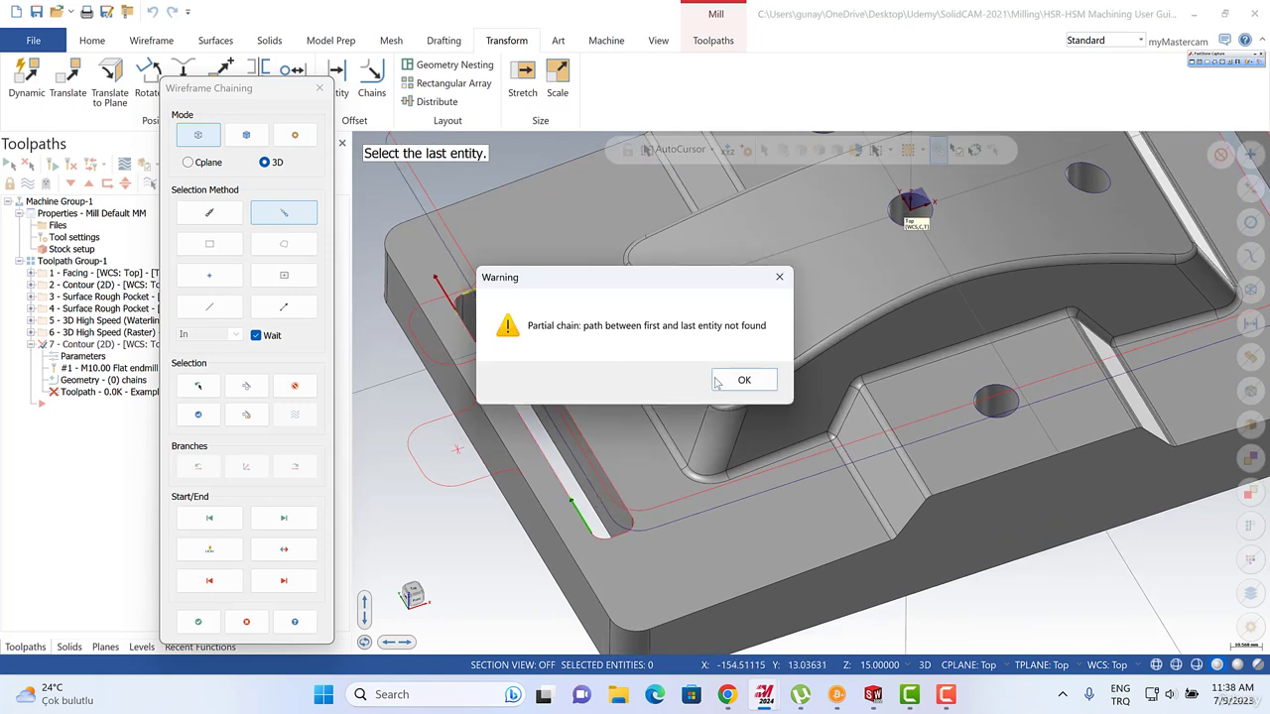
click(744, 380)
scroll(440, 278, up, 5)
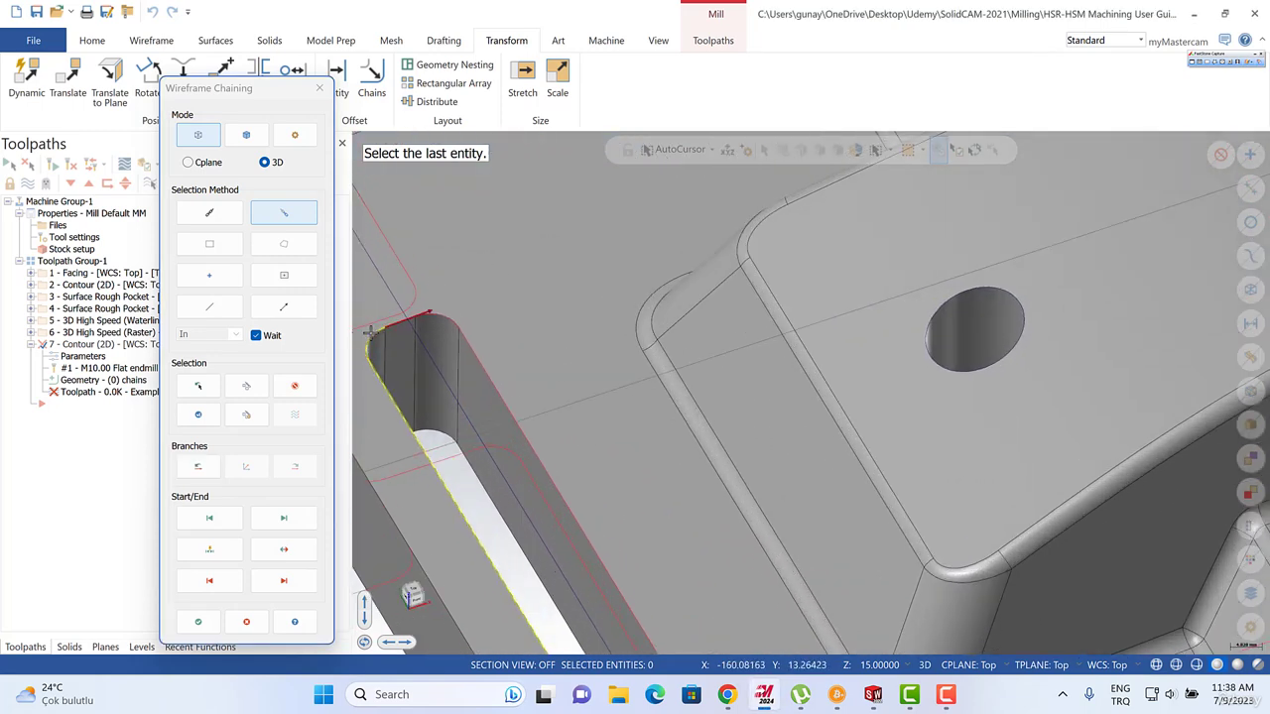
click(370, 332)
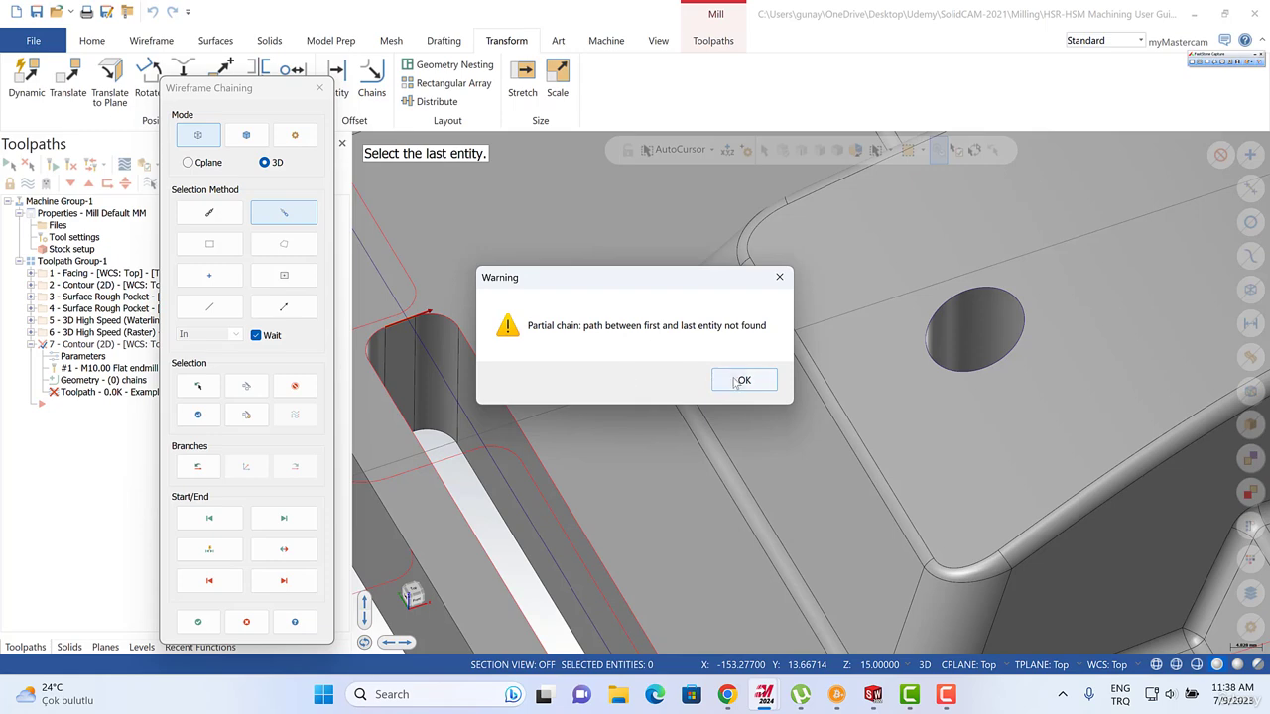
click(743, 380)
scroll(474, 328, up, 5)
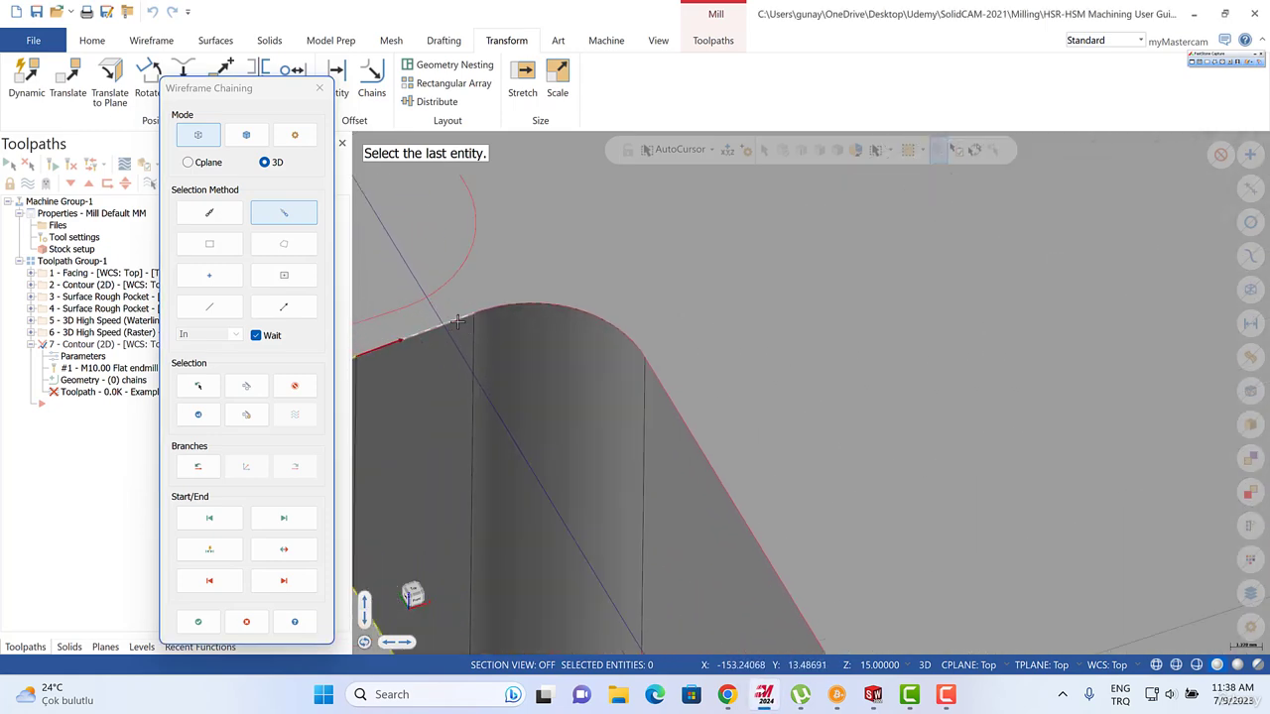
click(459, 322)
click(744, 380)
Examine the joint between the outer corner arc and the short end line, and cancel the chaining.
scroll(638, 397, up, 5)
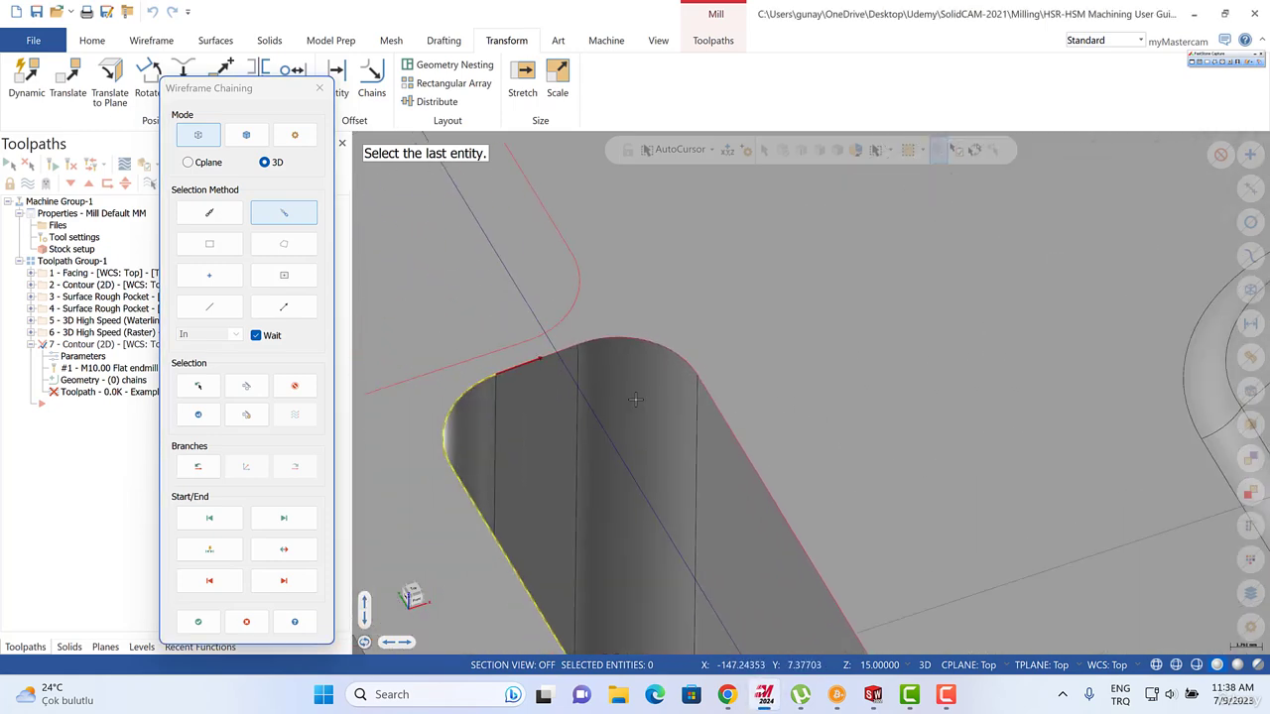
scroll(525, 385, up, 4)
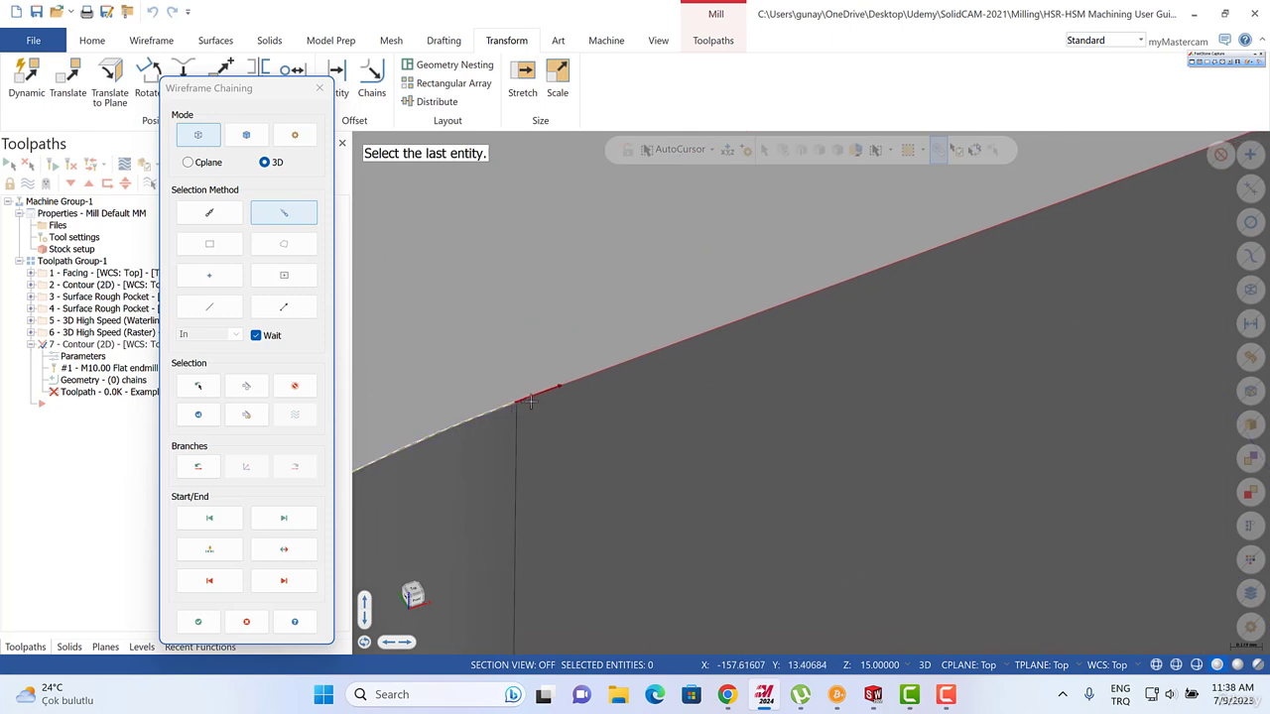
scroll(486, 401, up, 4)
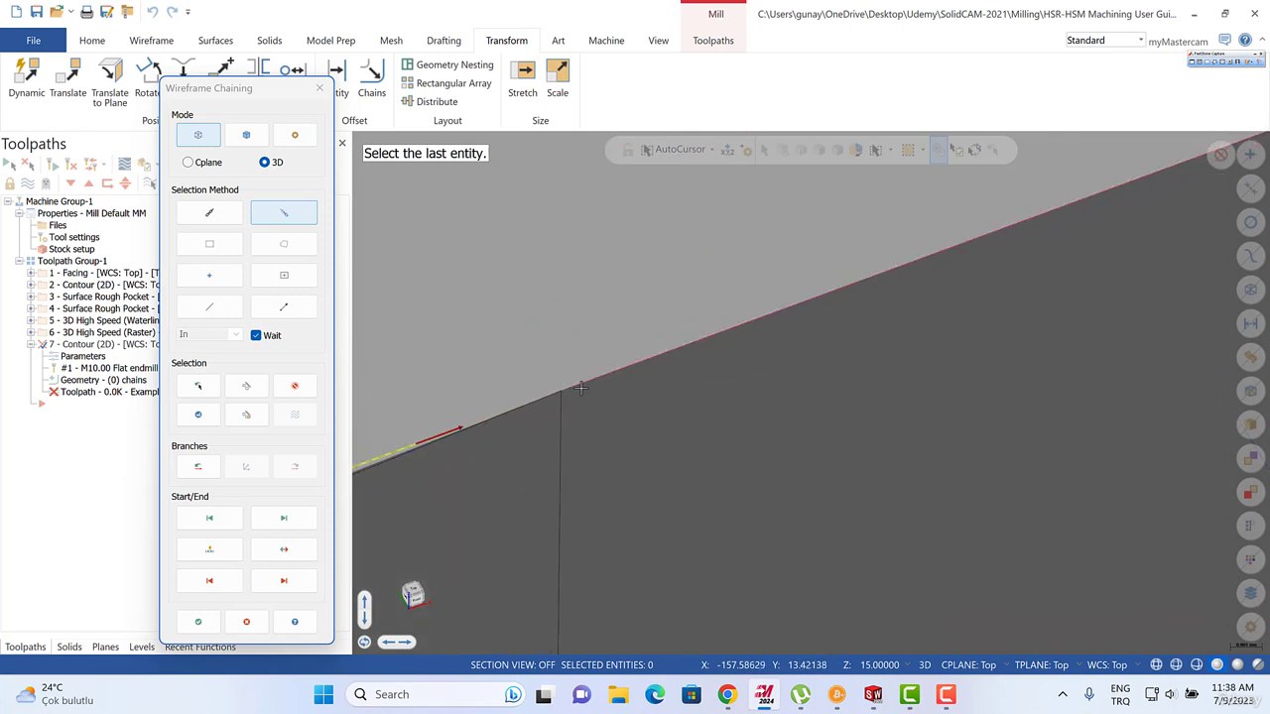
key(Return)
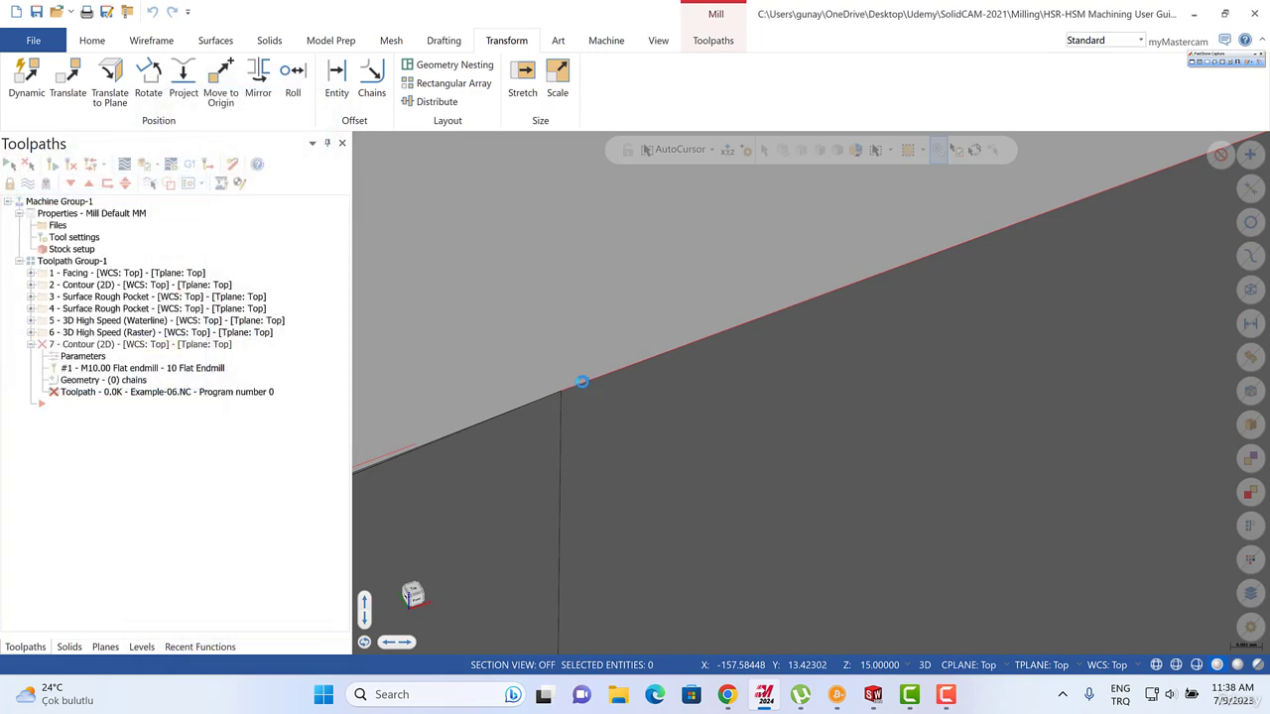
click(565, 391)
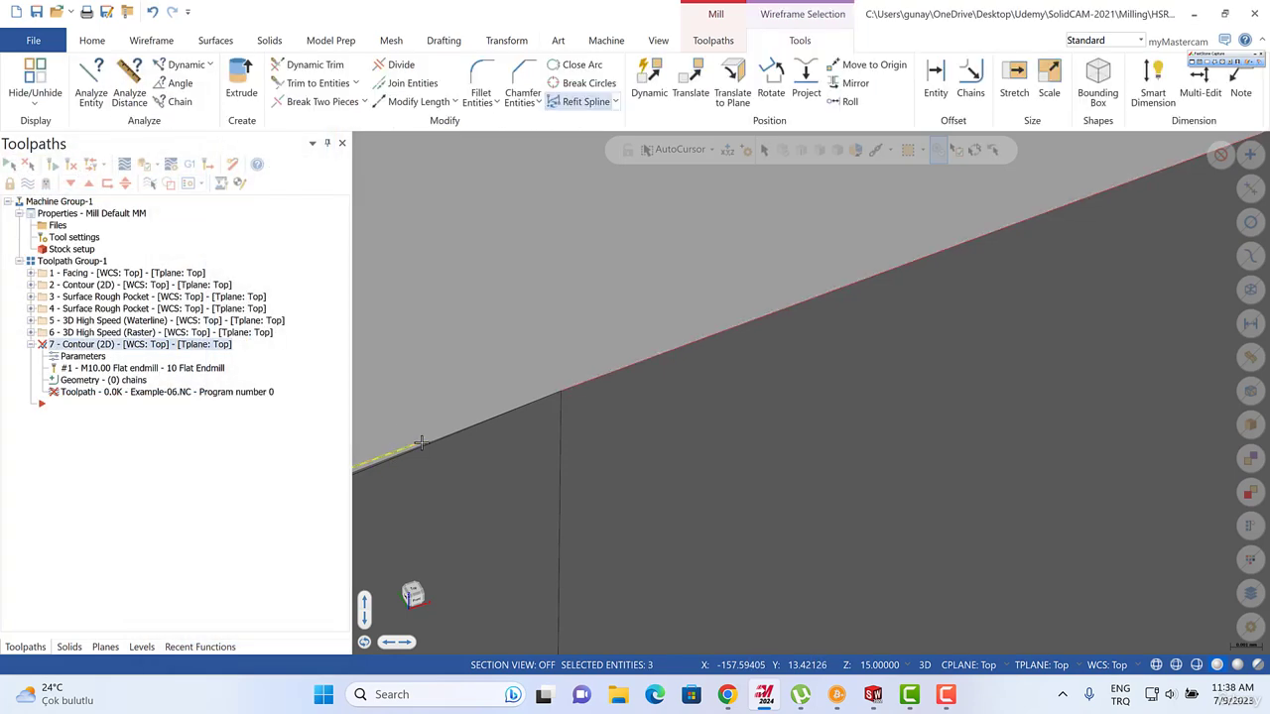
key(Escape)
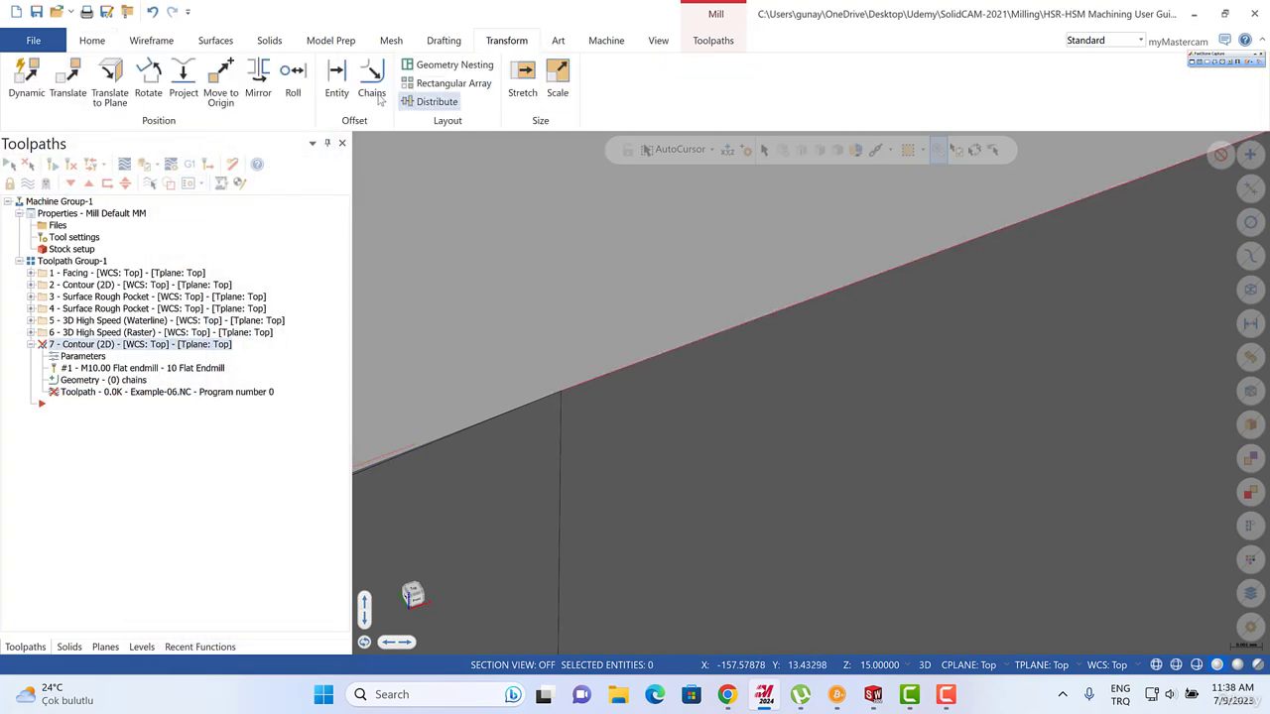
Trim the outer corner arc and the short end line to each other using Dynamic Trim with the Trim 2 entities method.
click(210, 42)
click(159, 42)
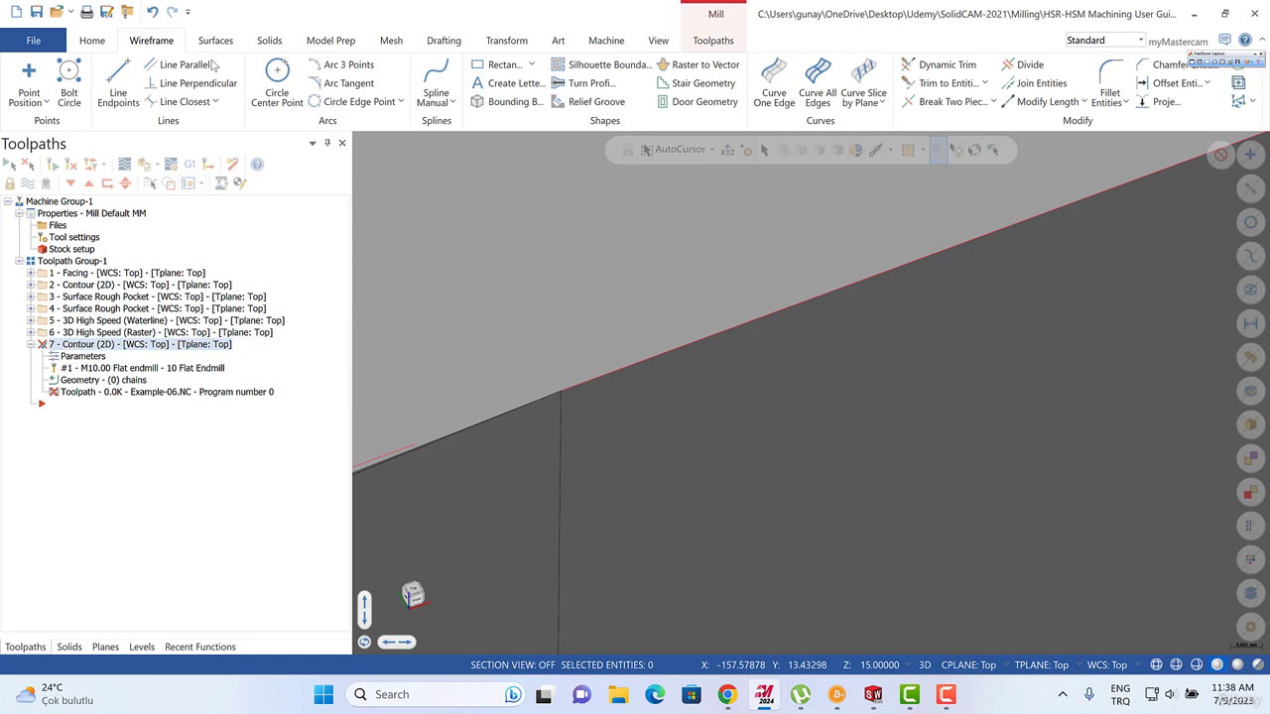
click(947, 65)
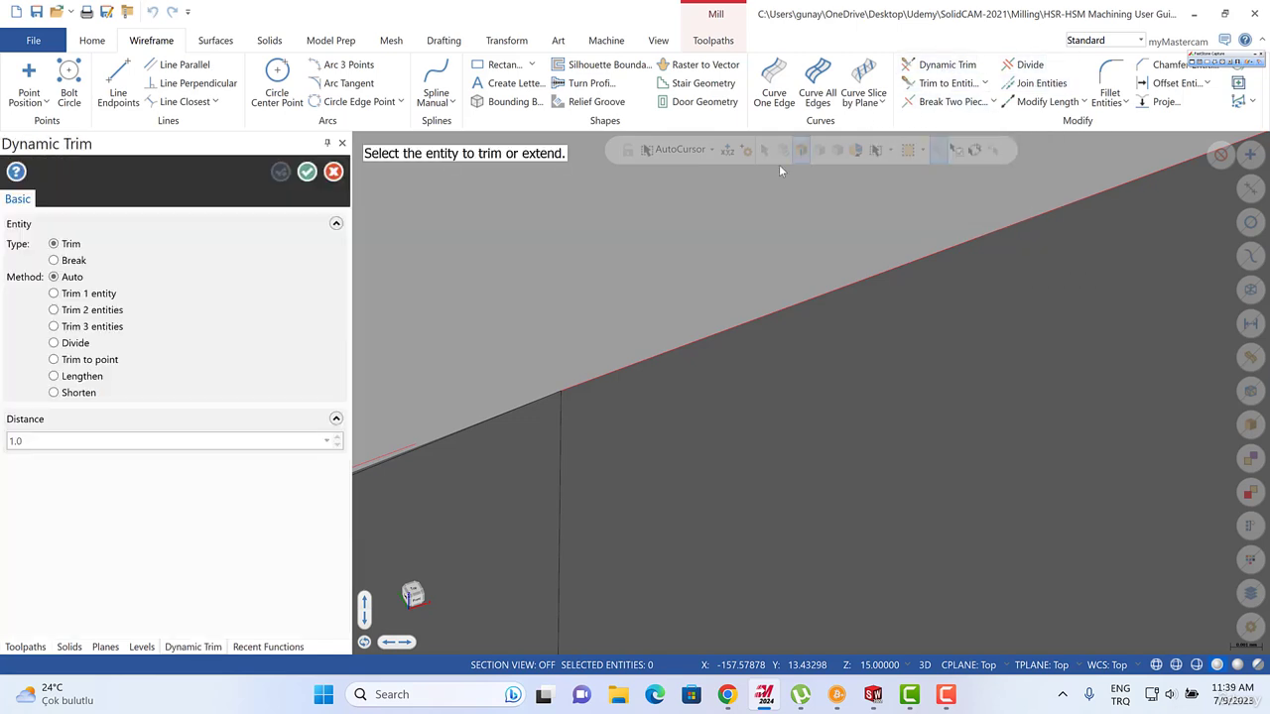
scroll(898, 222, down, 2)
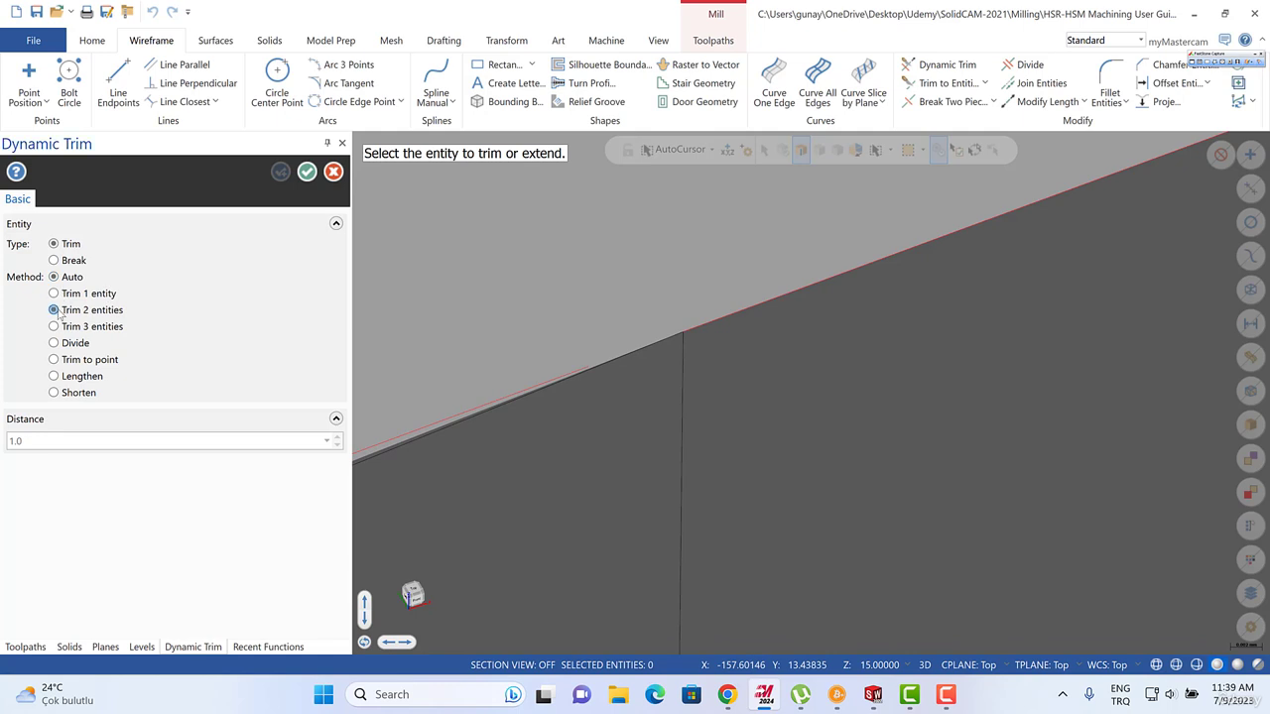
scroll(850, 323, down, 2)
click(681, 349)
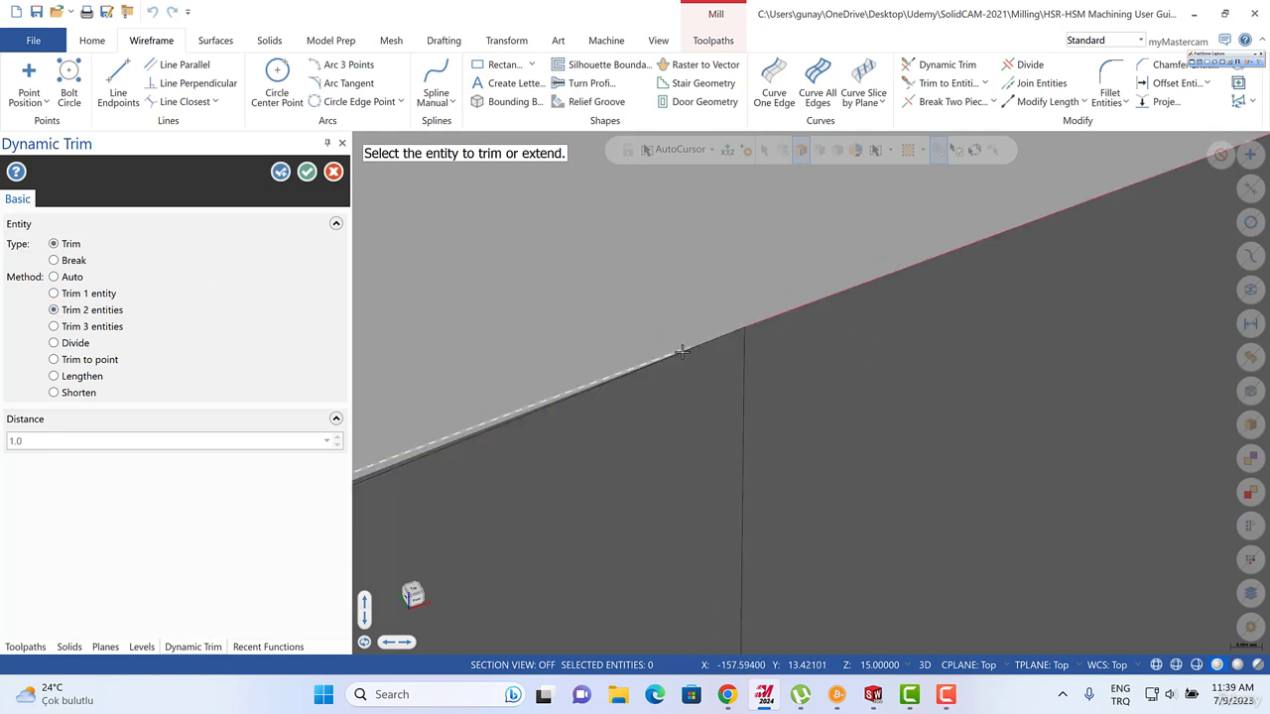
click(767, 321)
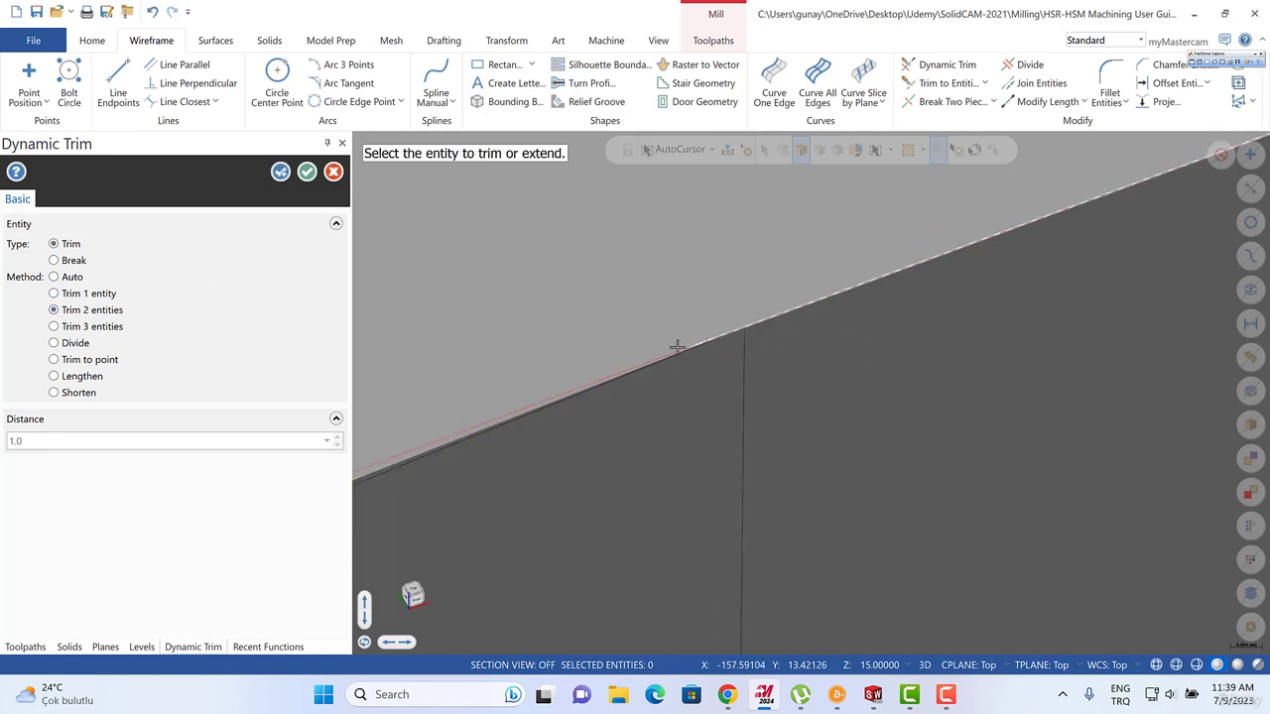
scroll(498, 234, down, 5)
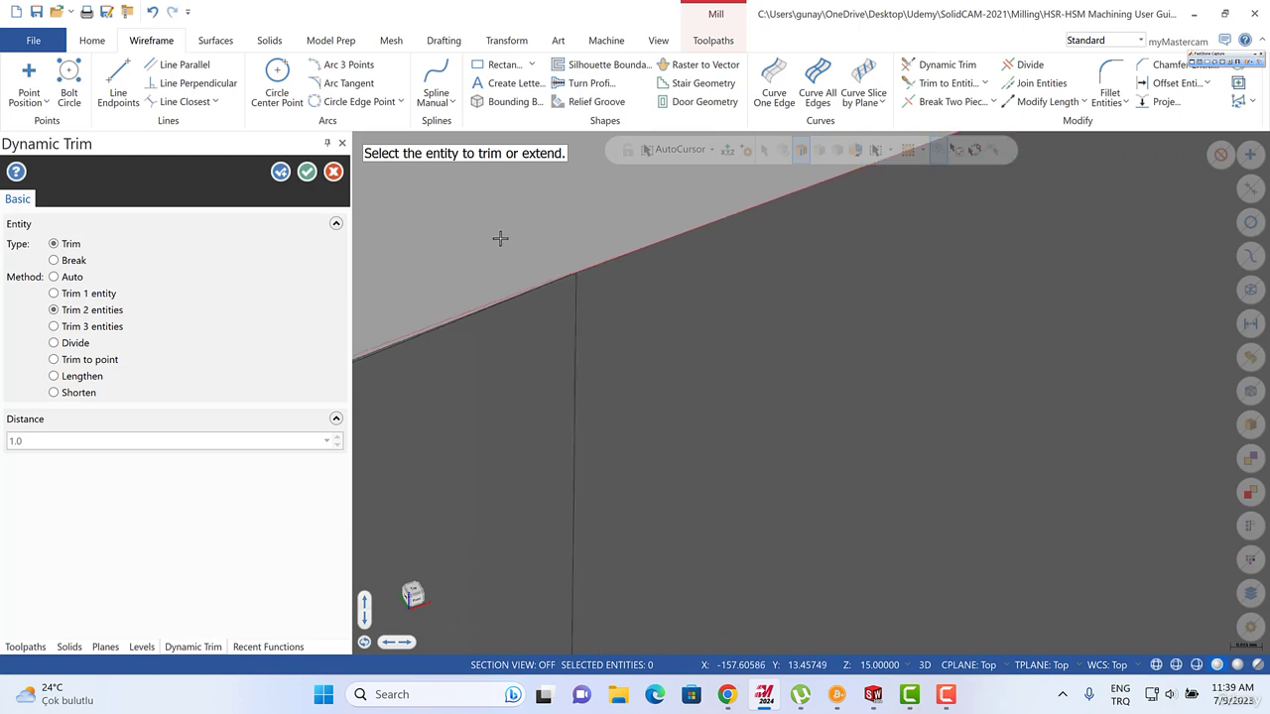
scroll(632, 446, down, 2)
scroll(507, 315, down, 4)
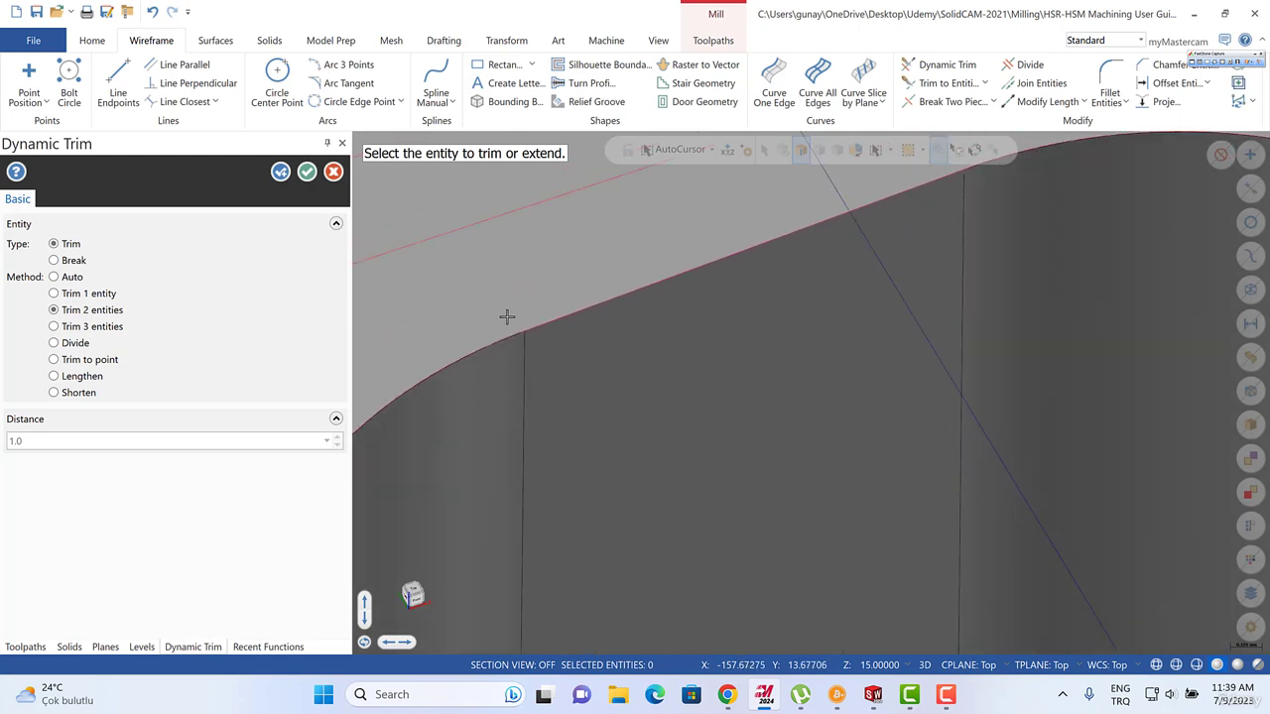
At the slot's far end, trim the short end line and inner corner arc to each other, and that arc to the inner long edge.
scroll(882, 218, down, 3)
scroll(740, 225, up, 5)
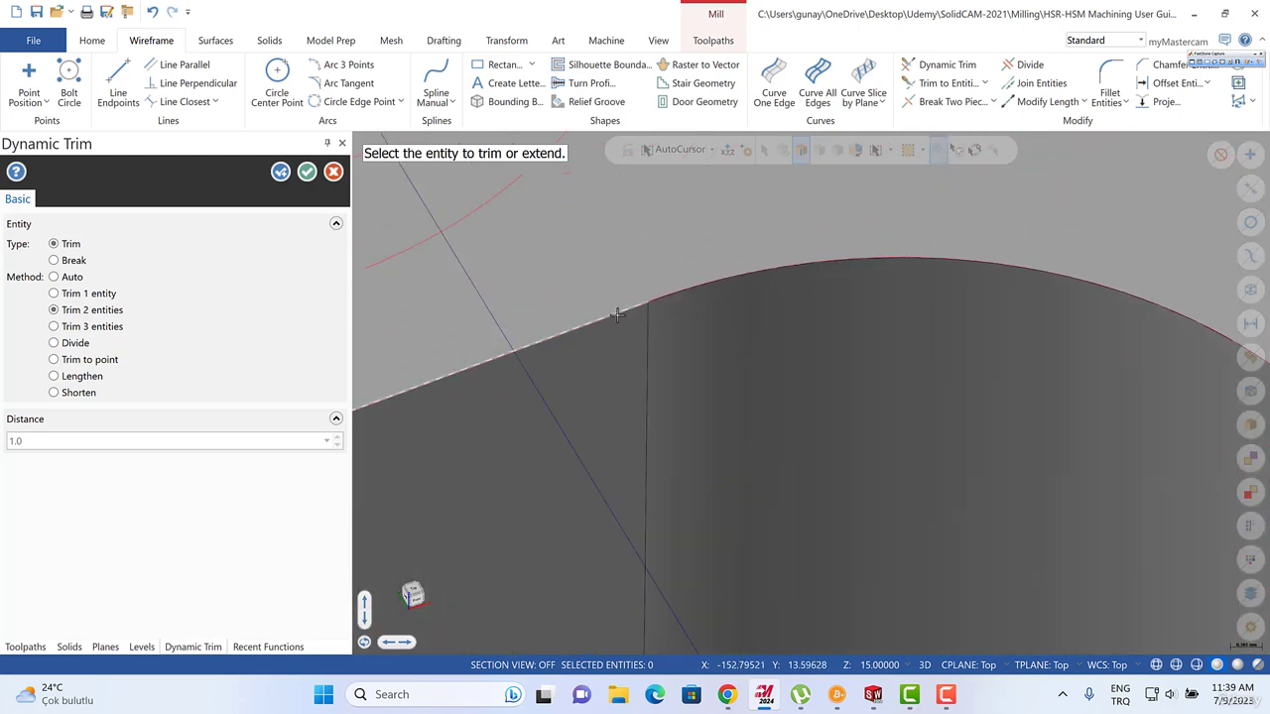
click(617, 315)
click(716, 286)
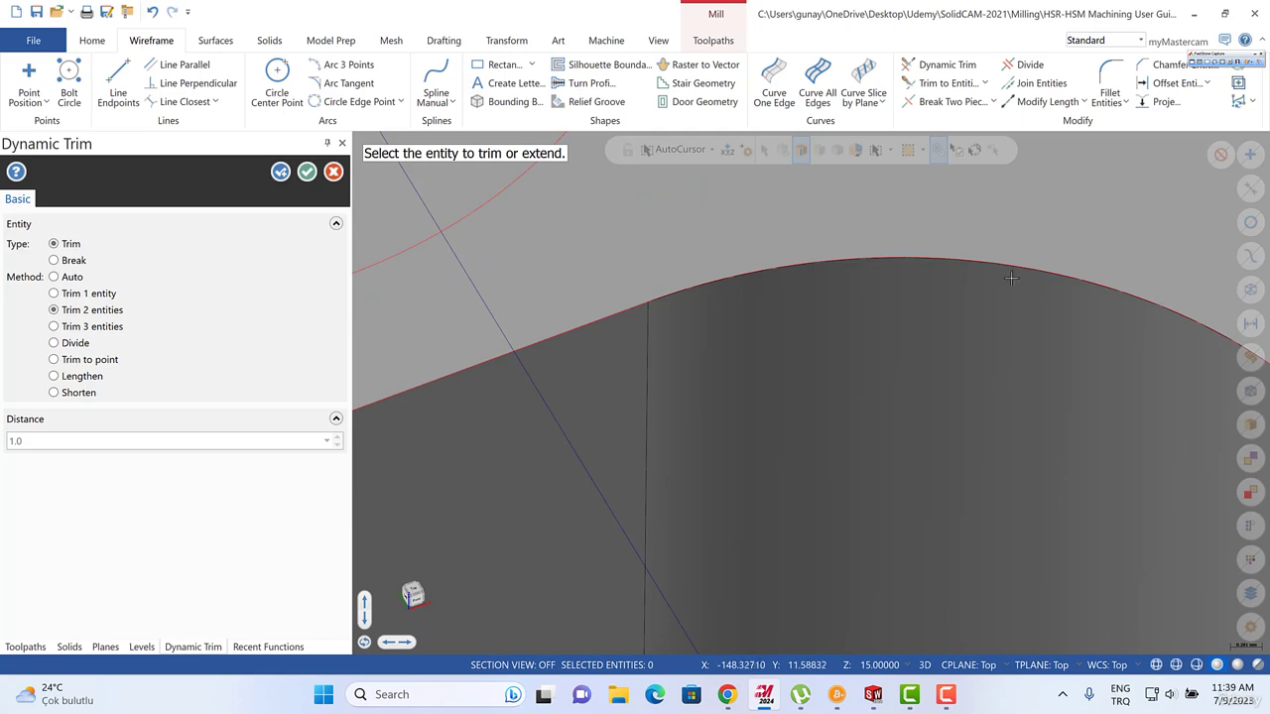
scroll(1011, 278, down, 3)
click(963, 291)
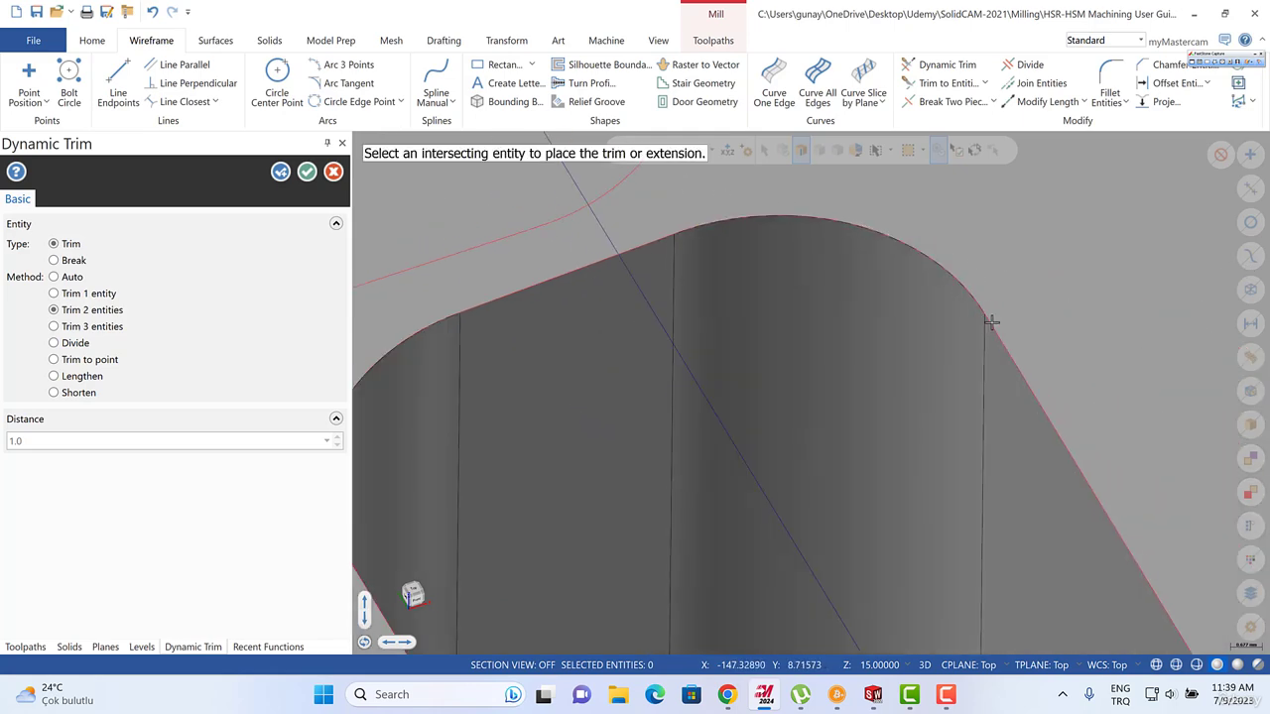
click(996, 334)
scroll(937, 242, down, 4)
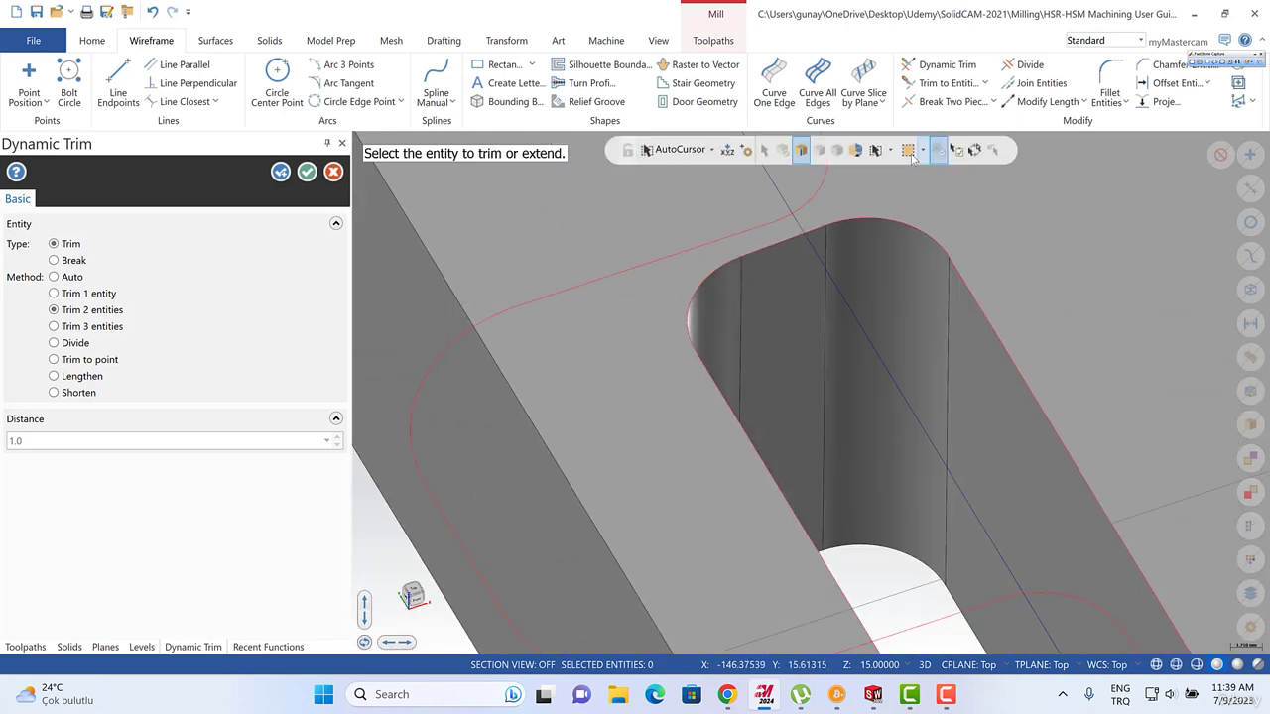
At the slot's near end, trim the inner corner arc to the inner long edge and to the short end line.
scroll(947, 240, down, 2)
scroll(742, 201, down, 6)
scroll(942, 453, up, 8)
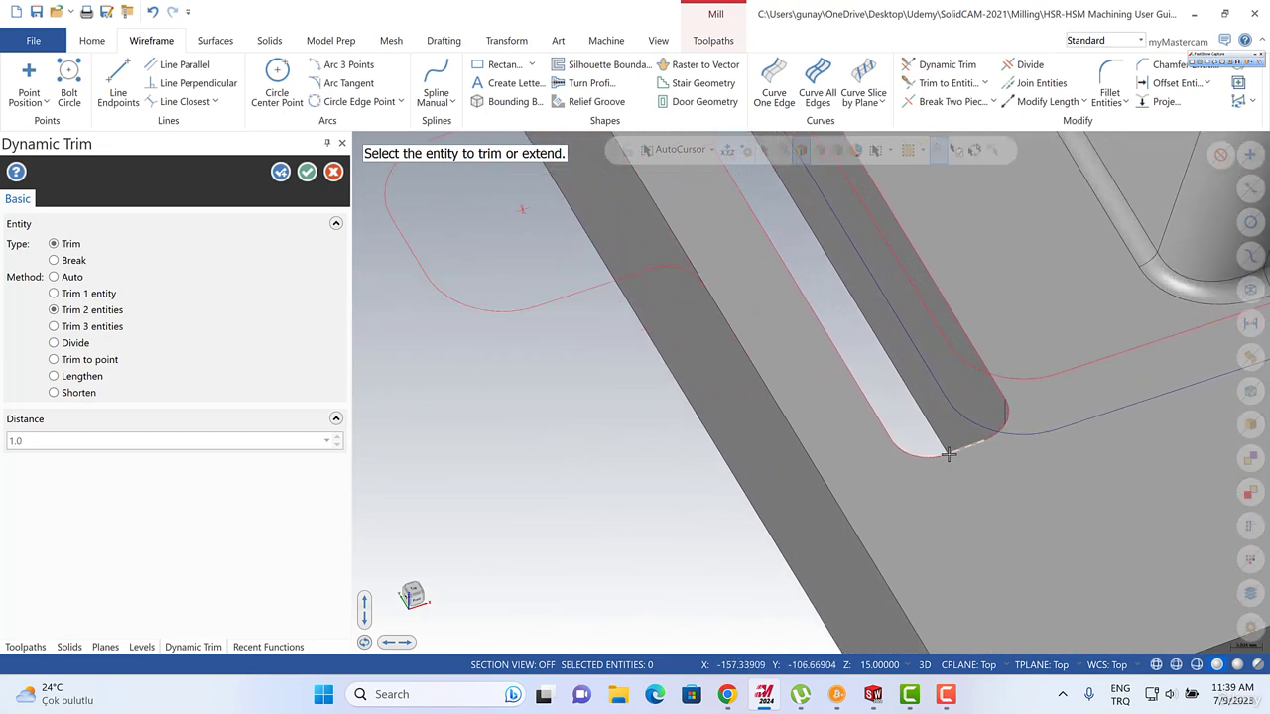
click(1097, 323)
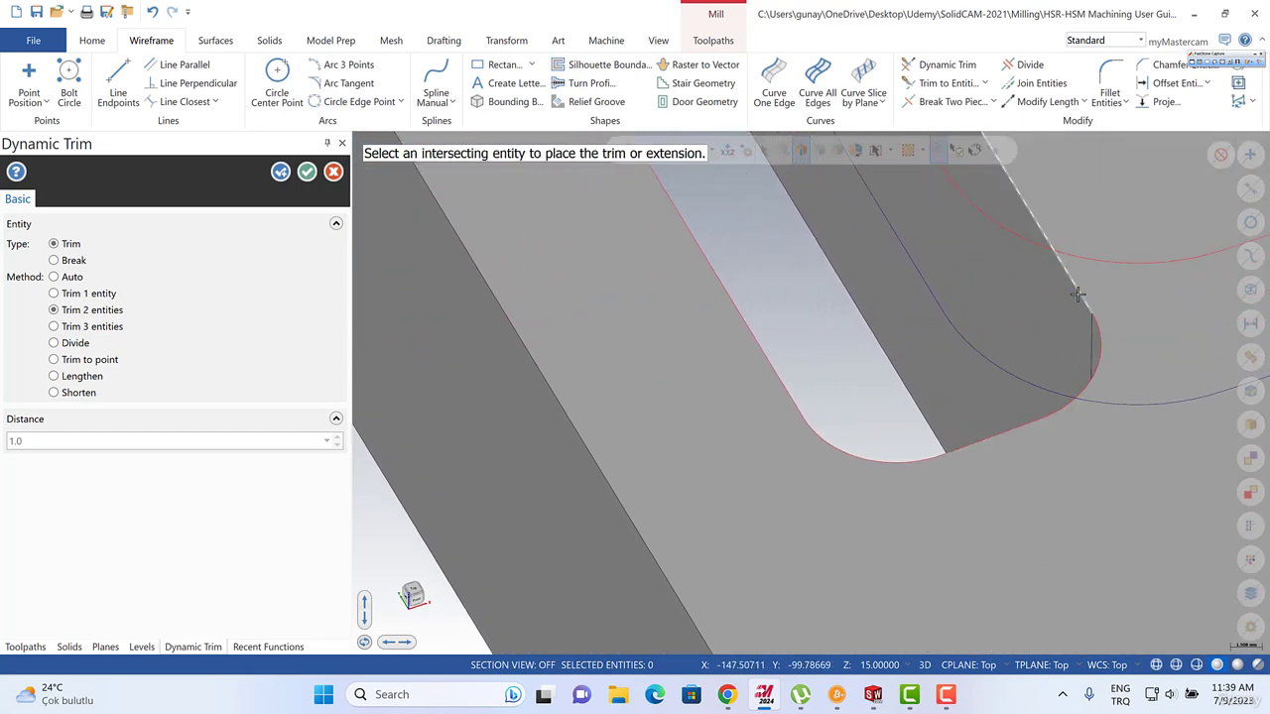
click(1077, 295)
click(1058, 410)
click(1022, 428)
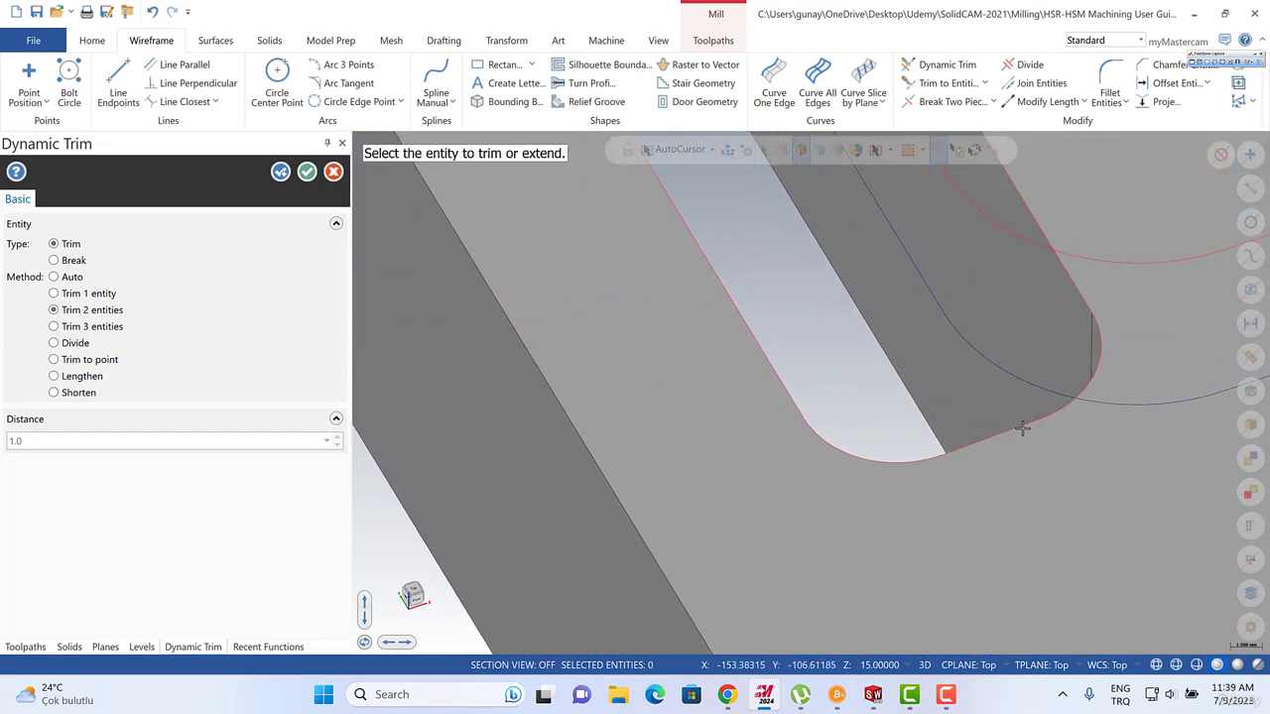
key(Escape)
scroll(681, 493, down, 8)
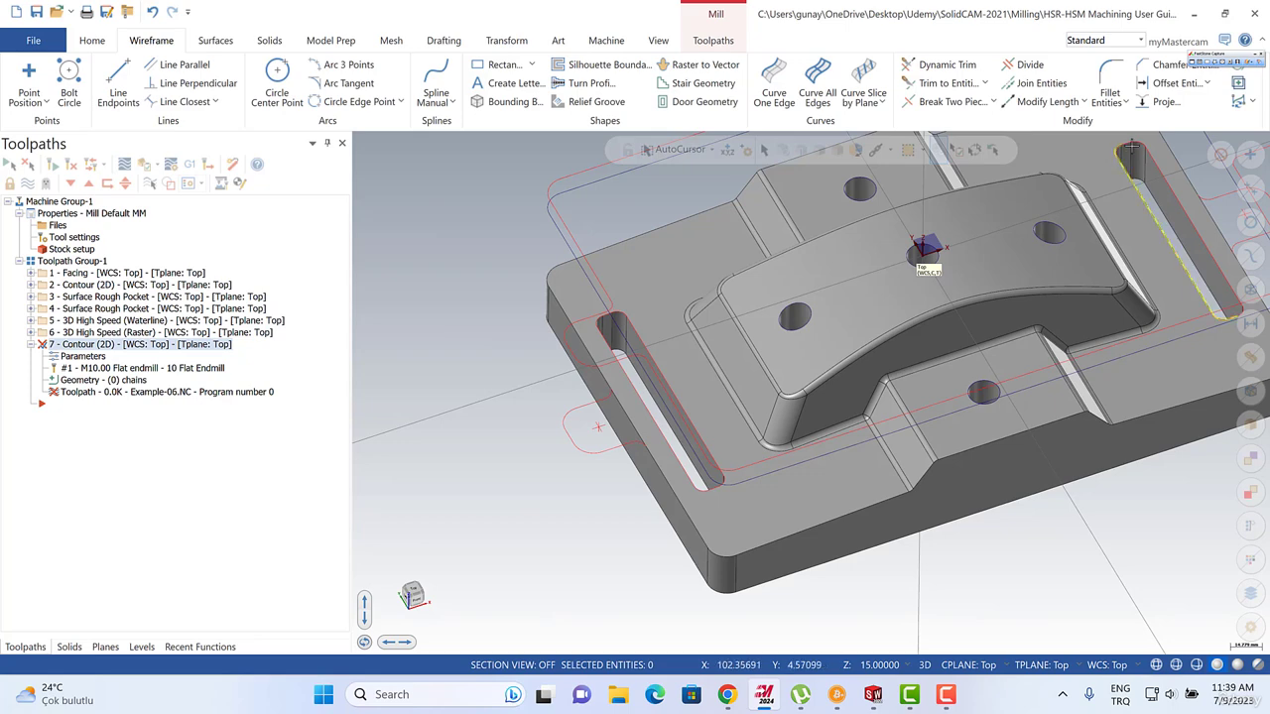
Delete the chain of edge curves around the opposite slot.
click(1132, 149)
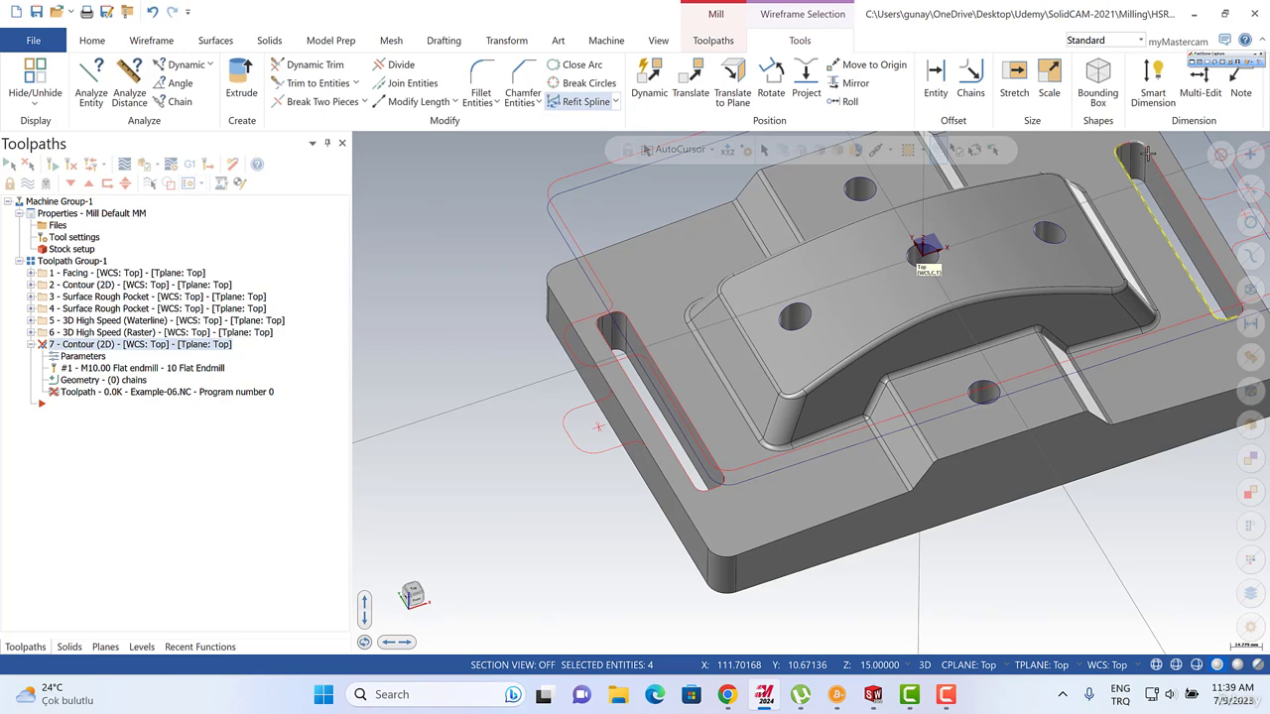
key(Delete)
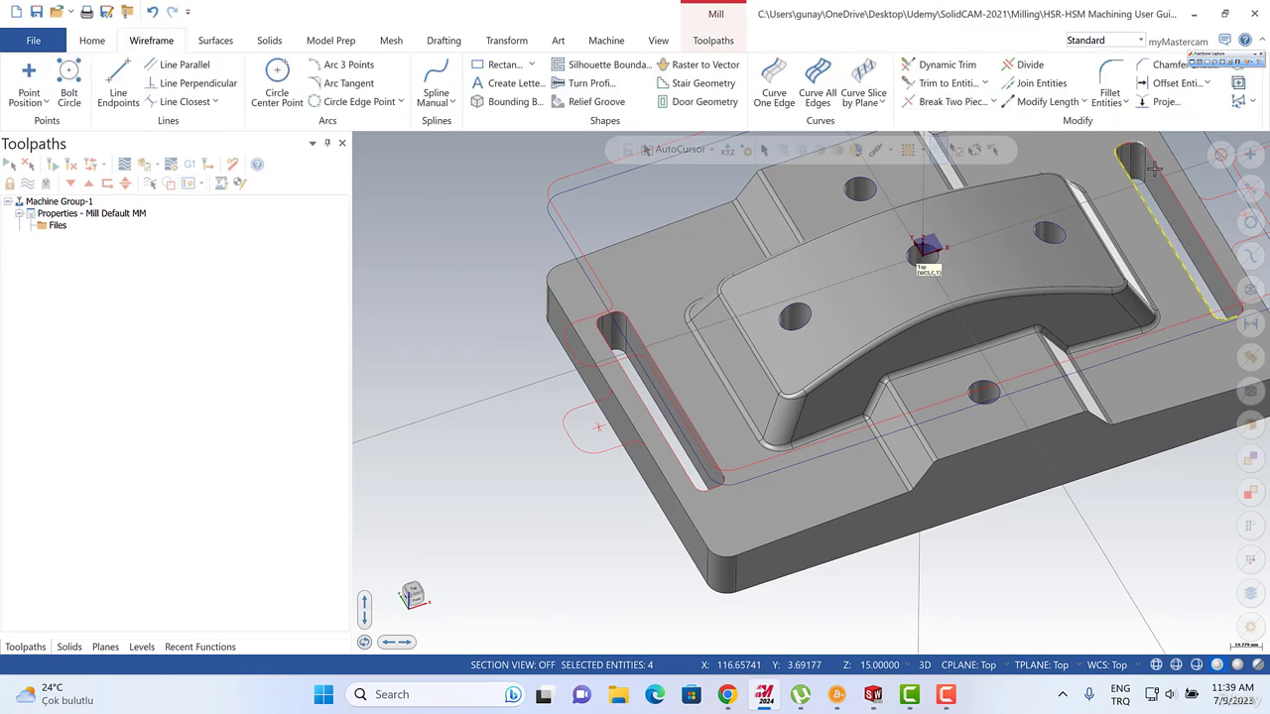
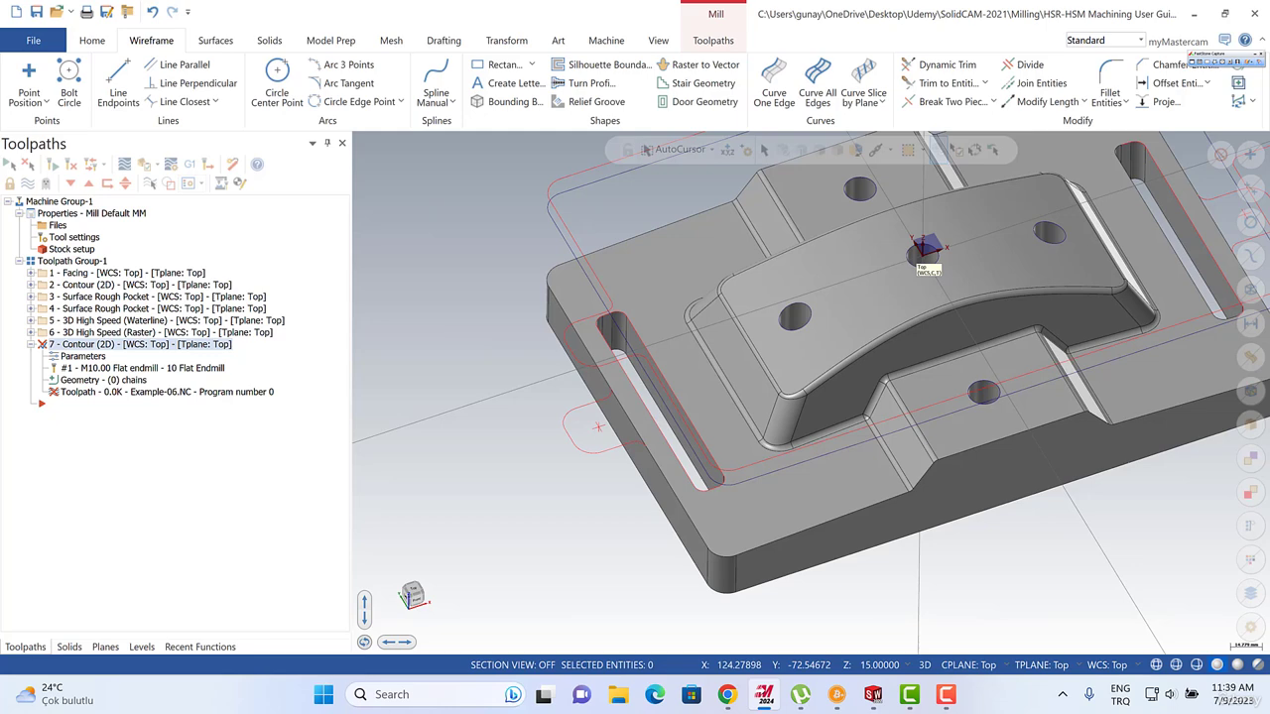
Select the trimmed slot's edge curves with the Chain selection method and examine the near end for a break in the chain.
scroll(672, 394, up, 4)
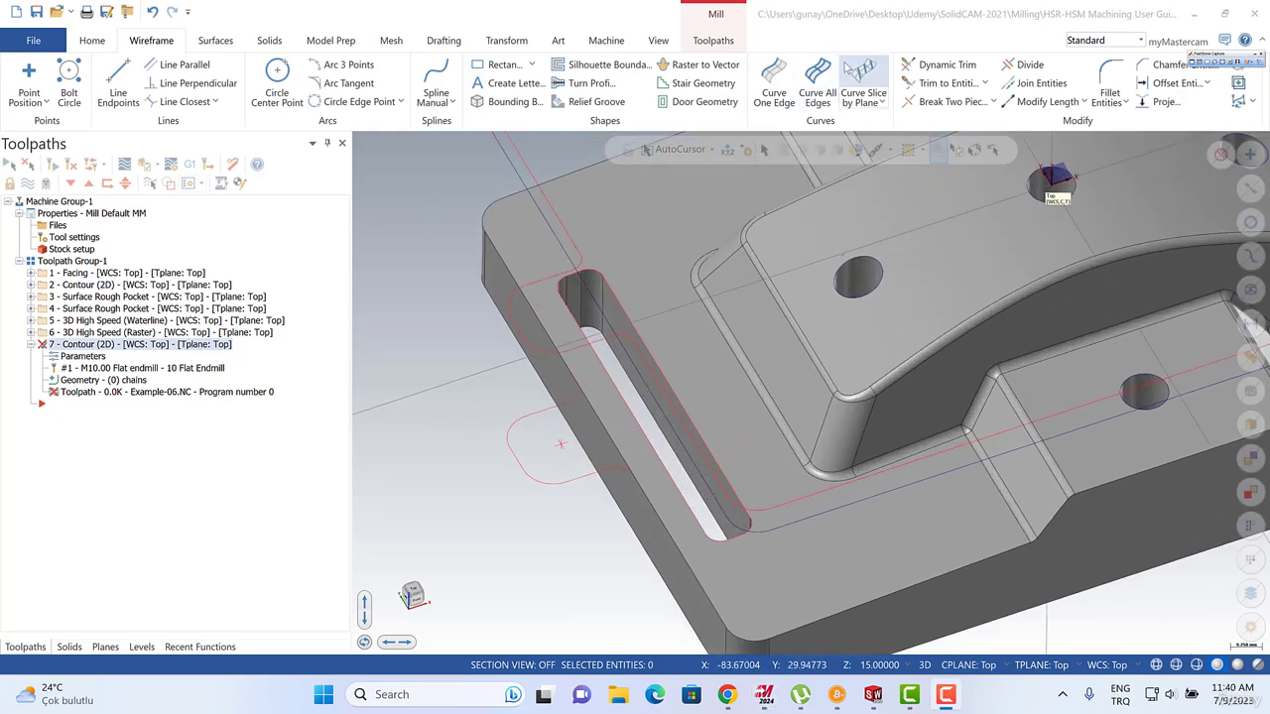
click(890, 150)
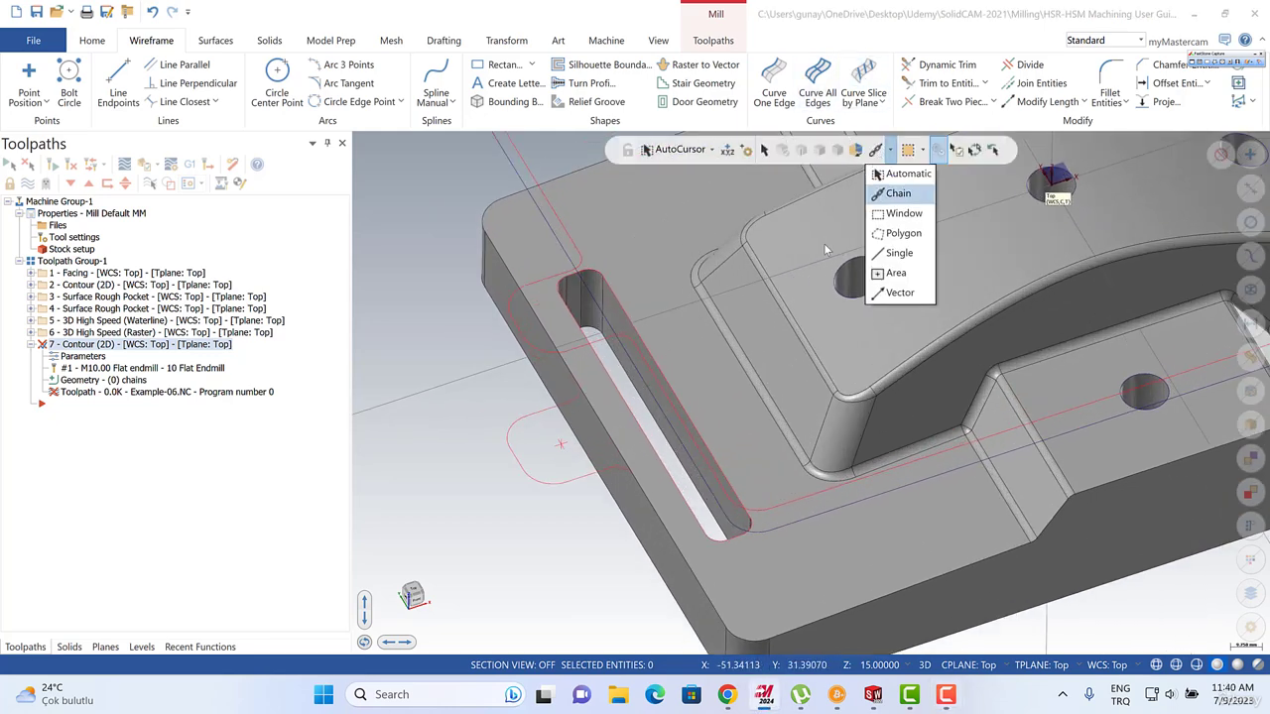
click(901, 203)
click(612, 289)
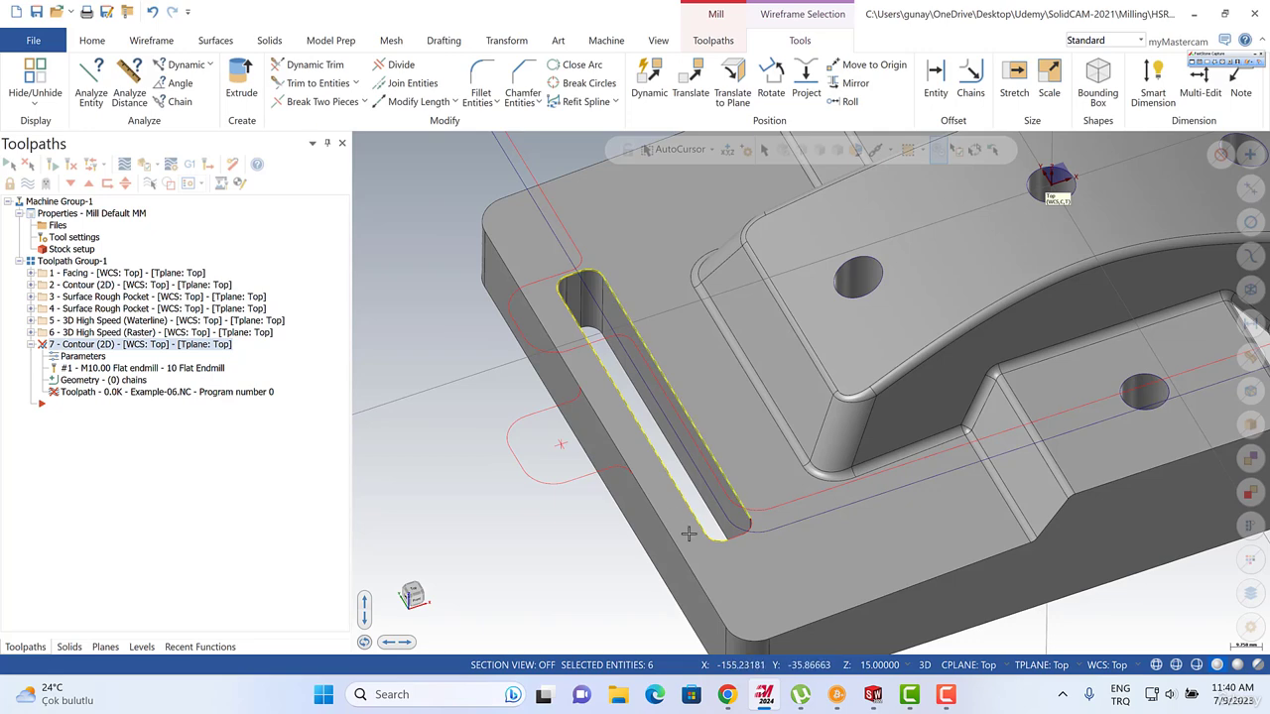
scroll(732, 580, up, 6)
key(Escape)
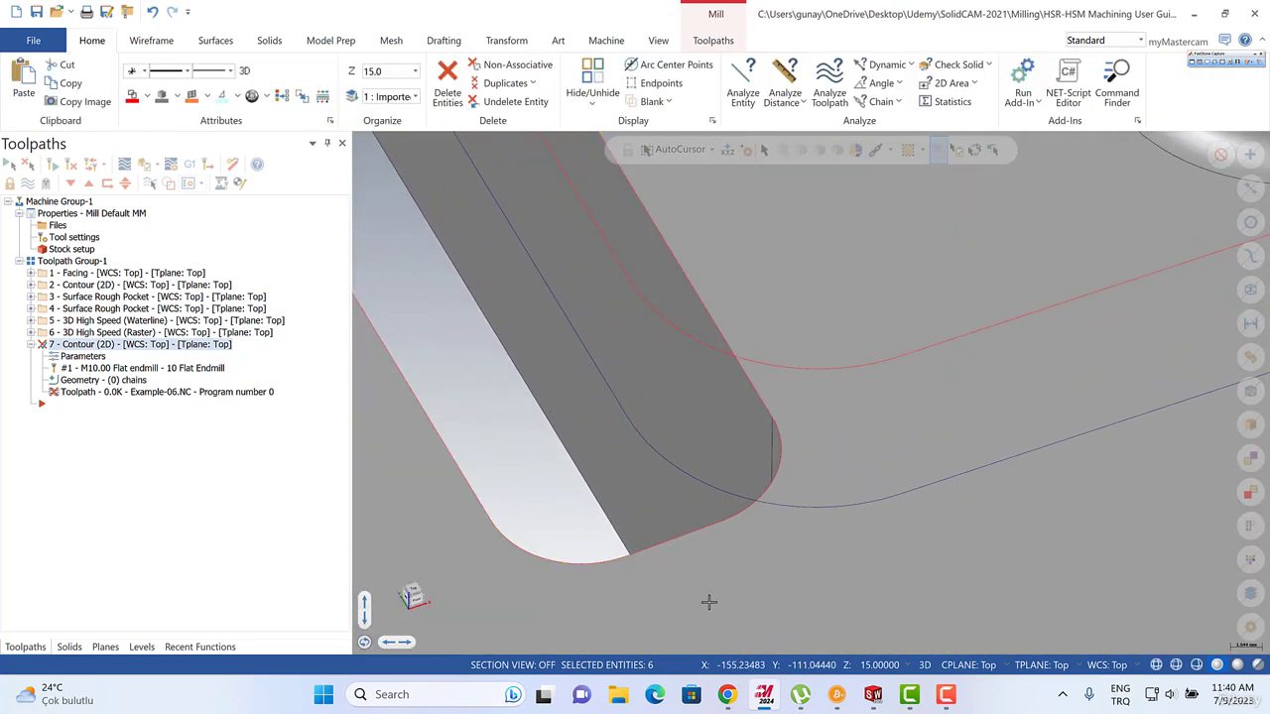
Re-trim the near-end joints with Dynamic Trim: inner arc to the long edge, and both corner arcs to the short end line.
scroll(742, 523, up, 3)
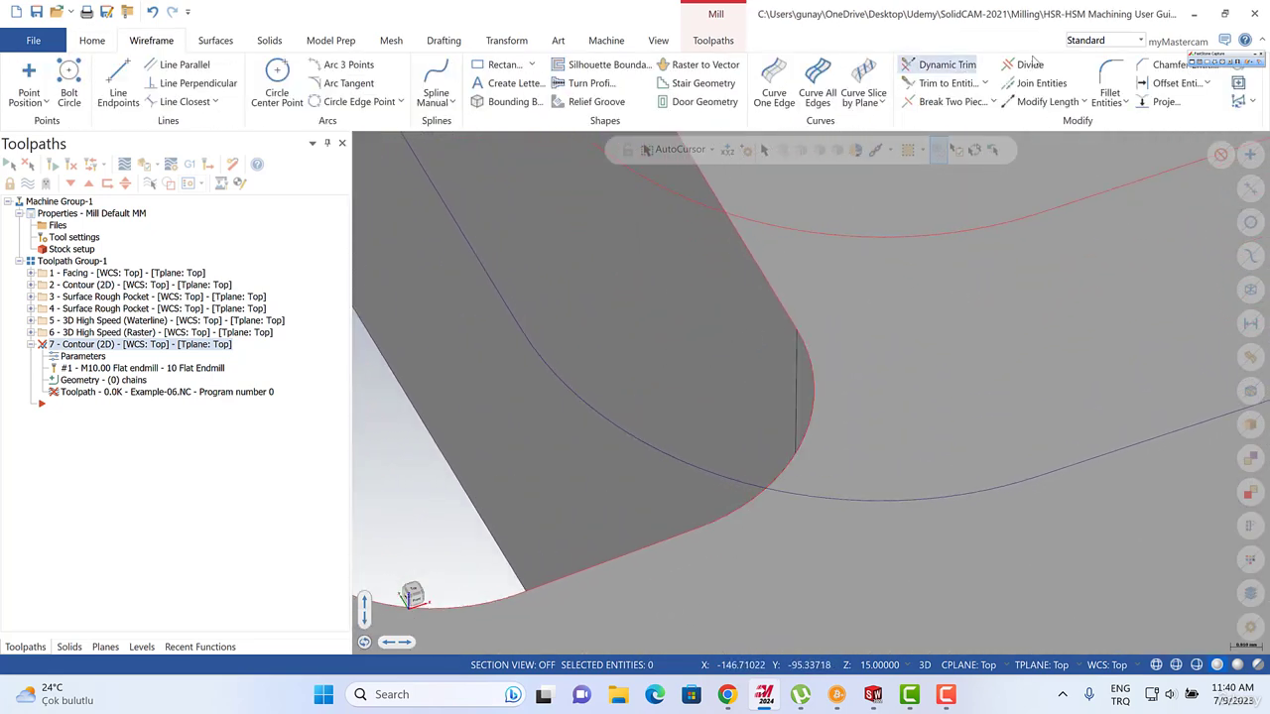
click(943, 65)
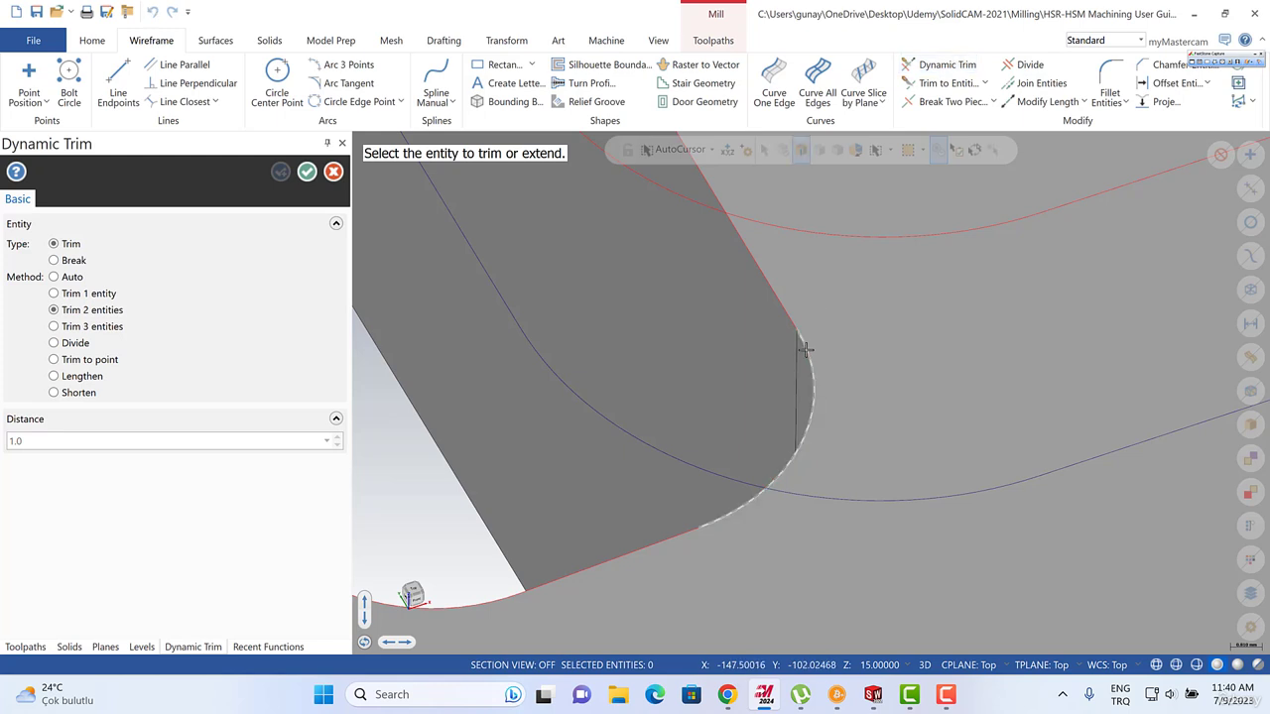
click(806, 350)
click(788, 316)
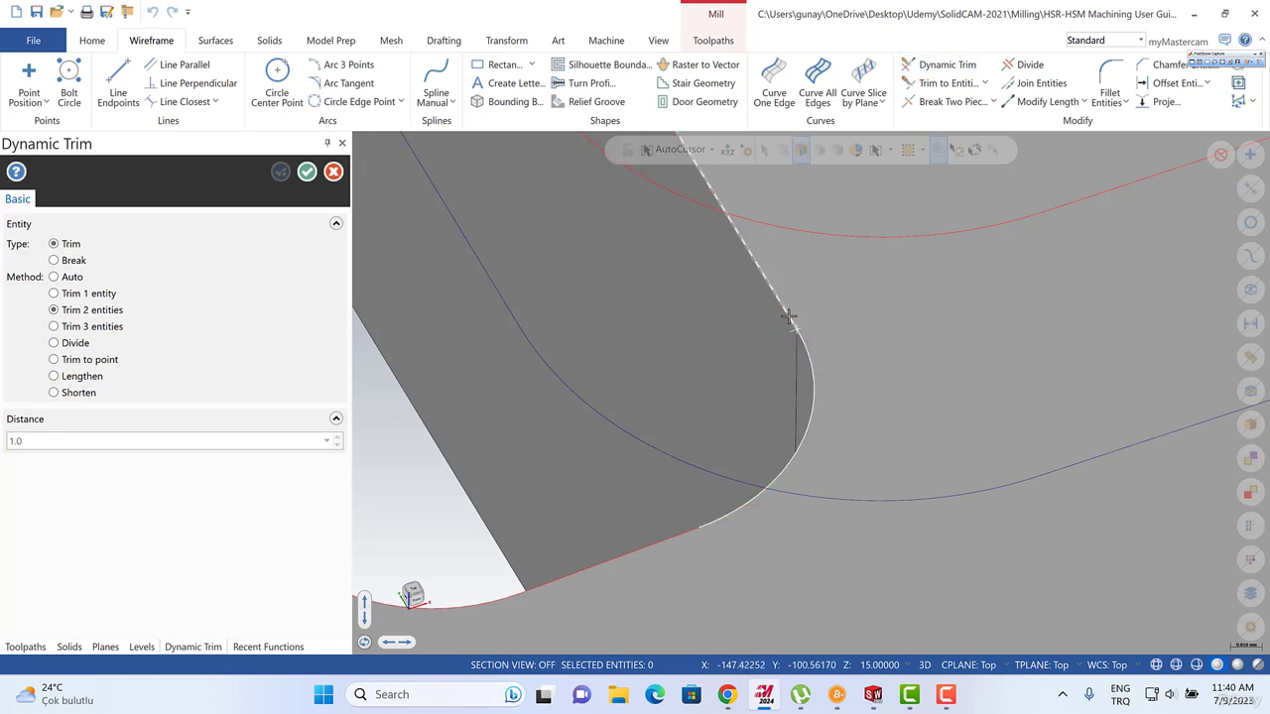
click(731, 515)
click(673, 538)
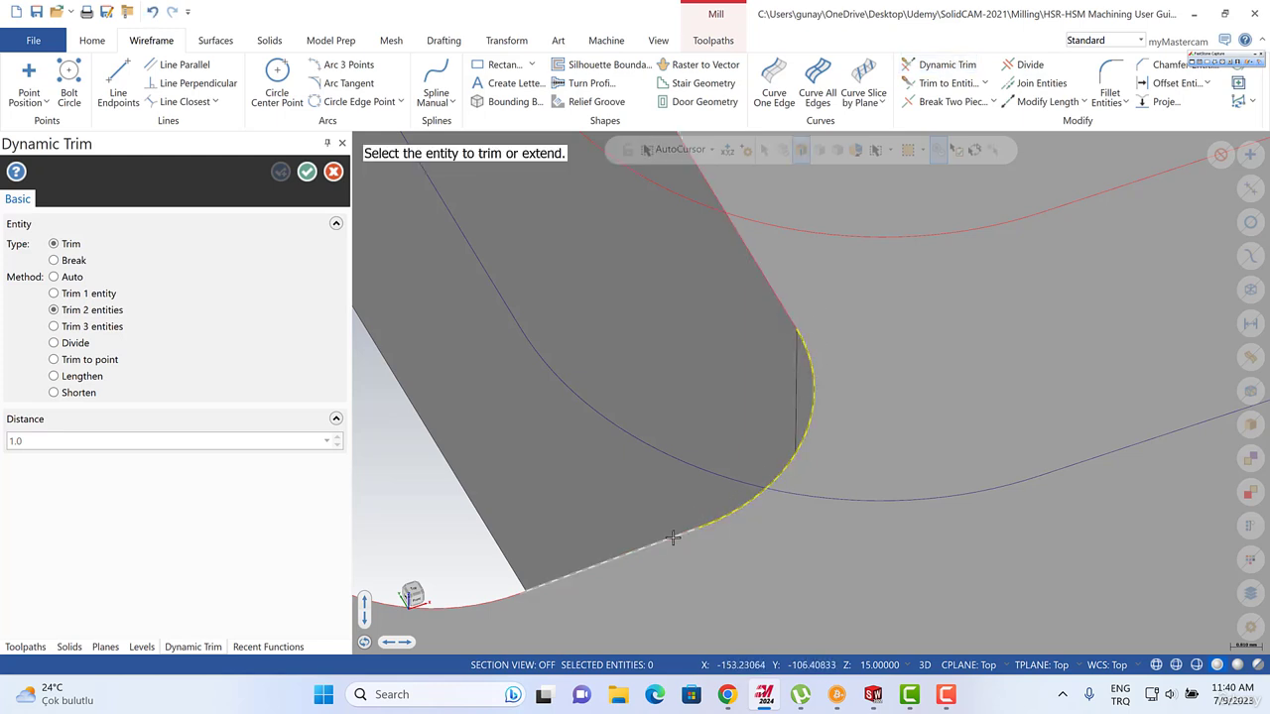
click(495, 604)
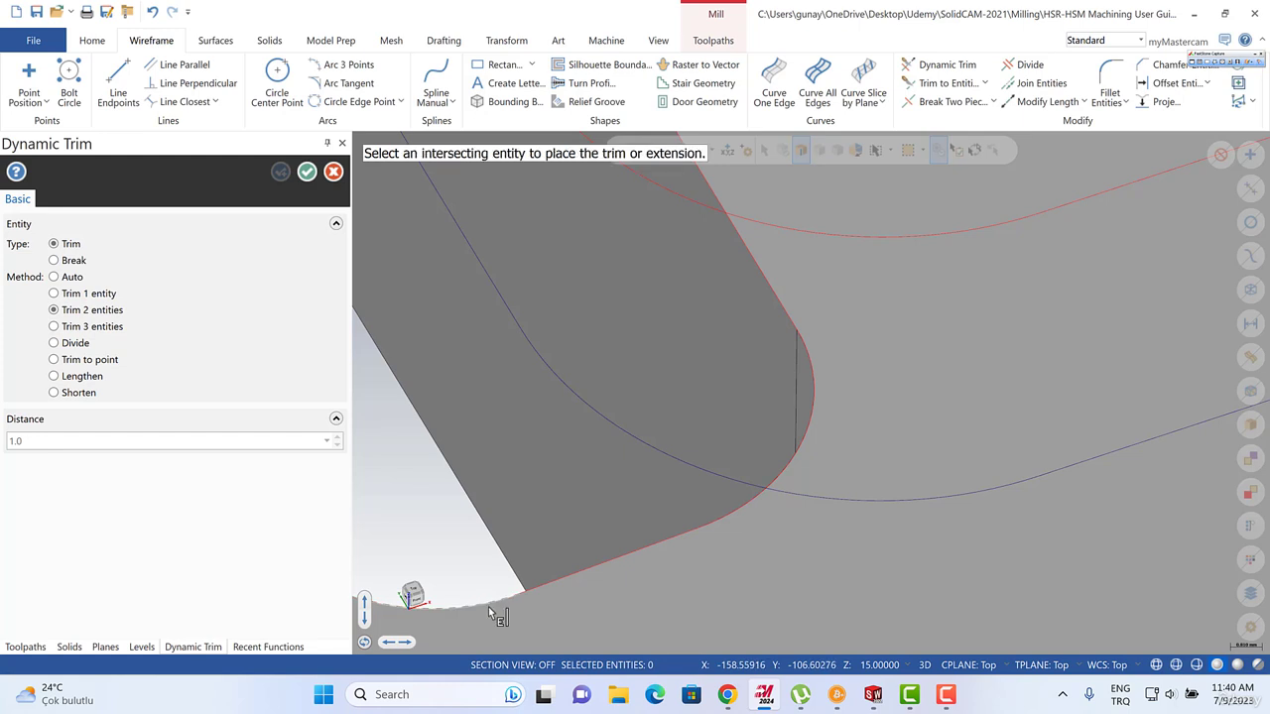
click(549, 587)
key(Escape)
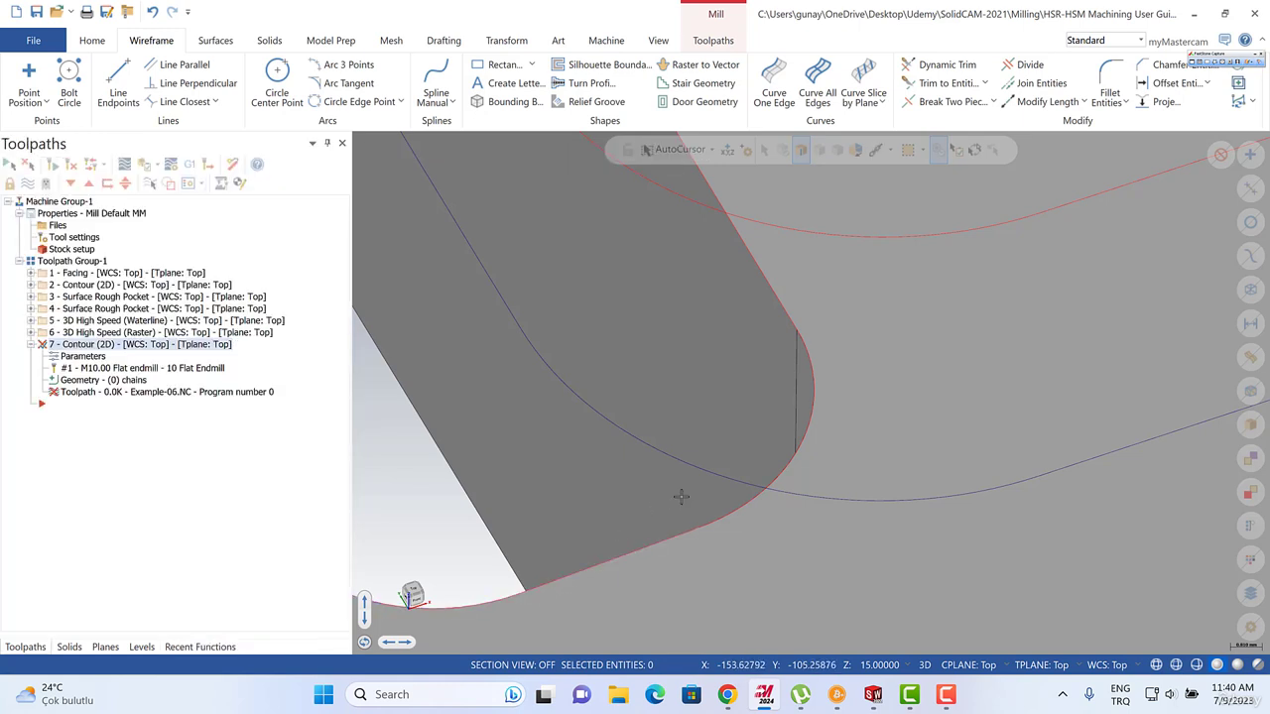
Check the slot's edge curves again with Chain selection, and delete the unconnected short end line at the near end.
scroll(902, 545, down, 2)
scroll(902, 545, down, 3)
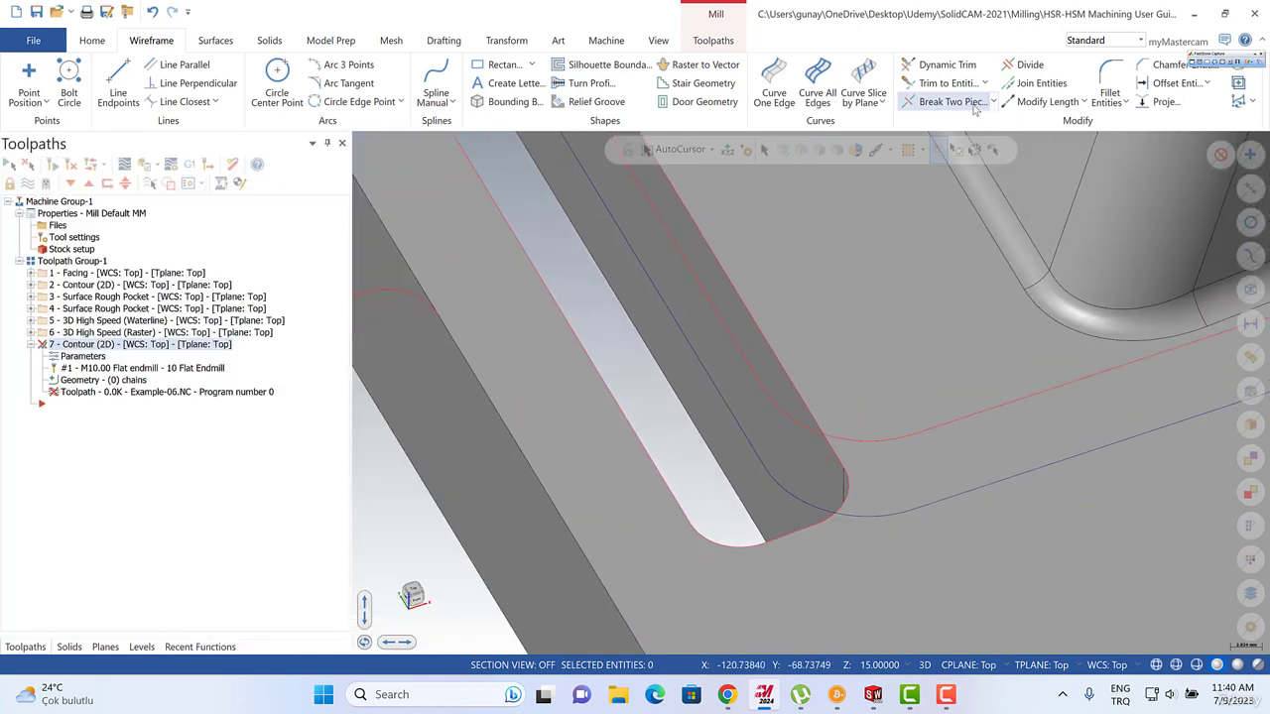
click(875, 155)
click(896, 194)
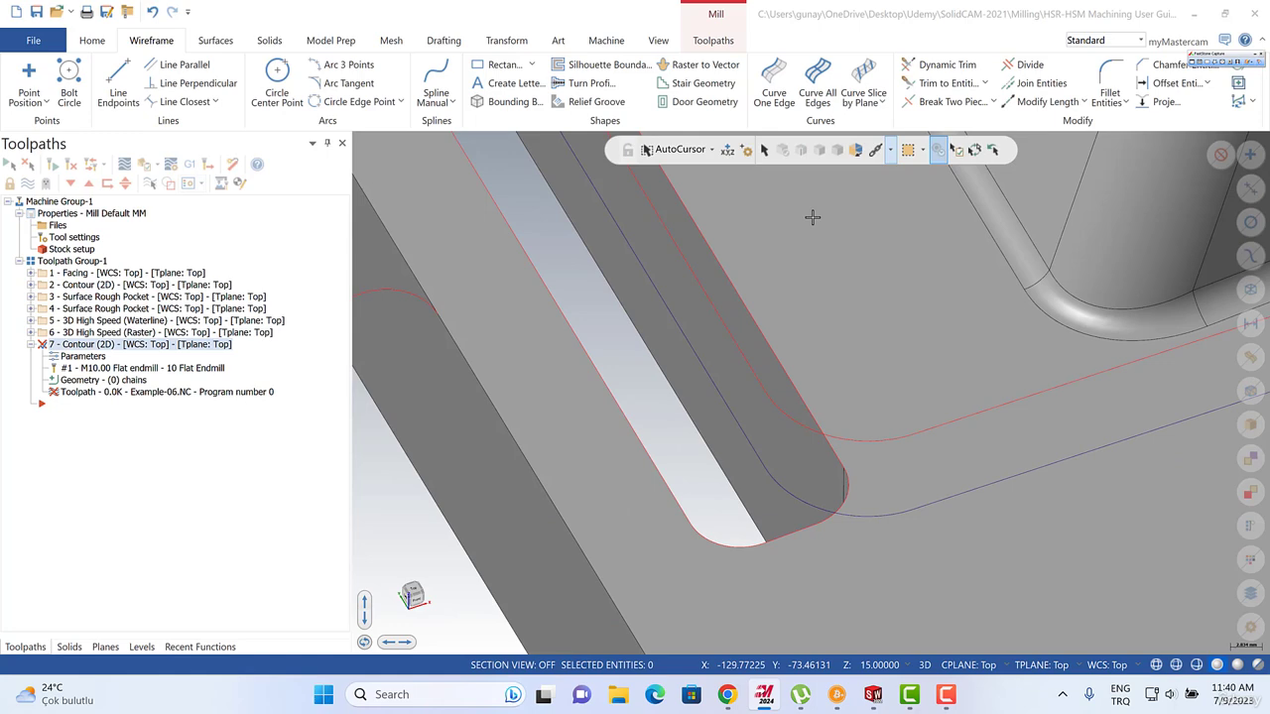
click(585, 328)
scroll(603, 459, down, 3)
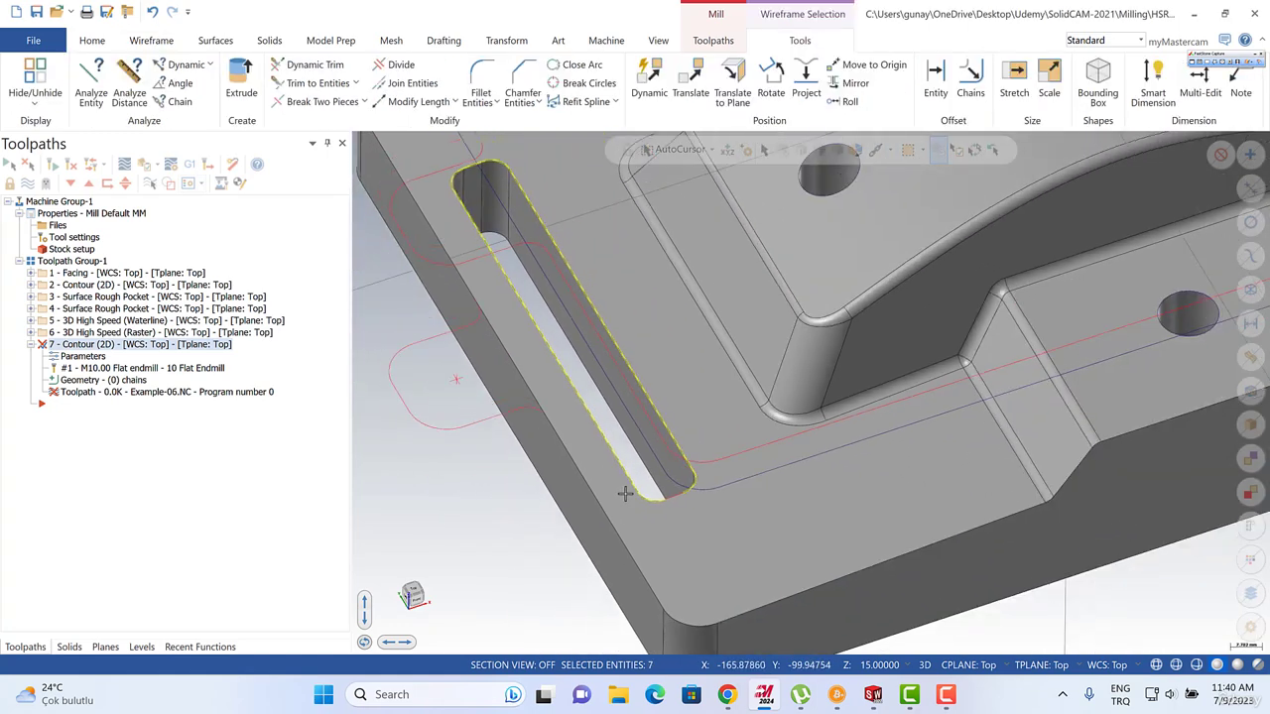
scroll(625, 493, up, 5)
key(Escape)
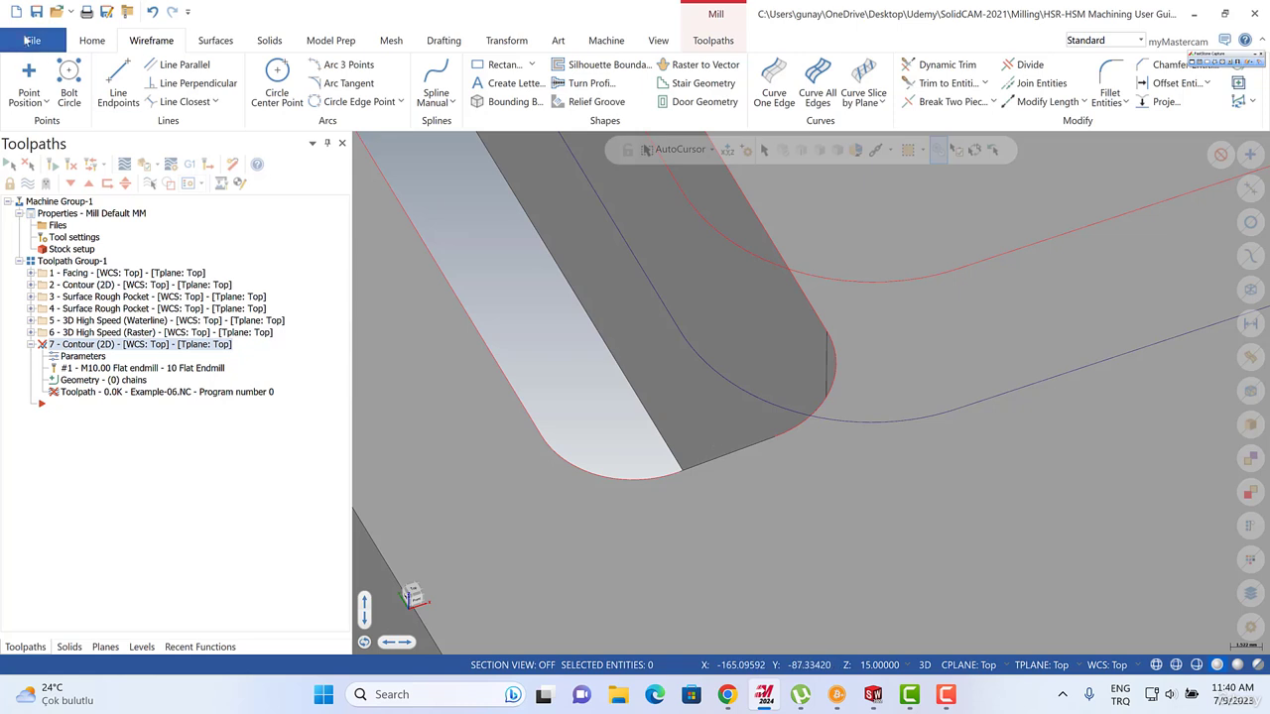
Draw a Two endpoints line across the slot's near end, joining the endpoints of the two corner arcs.
click(118, 82)
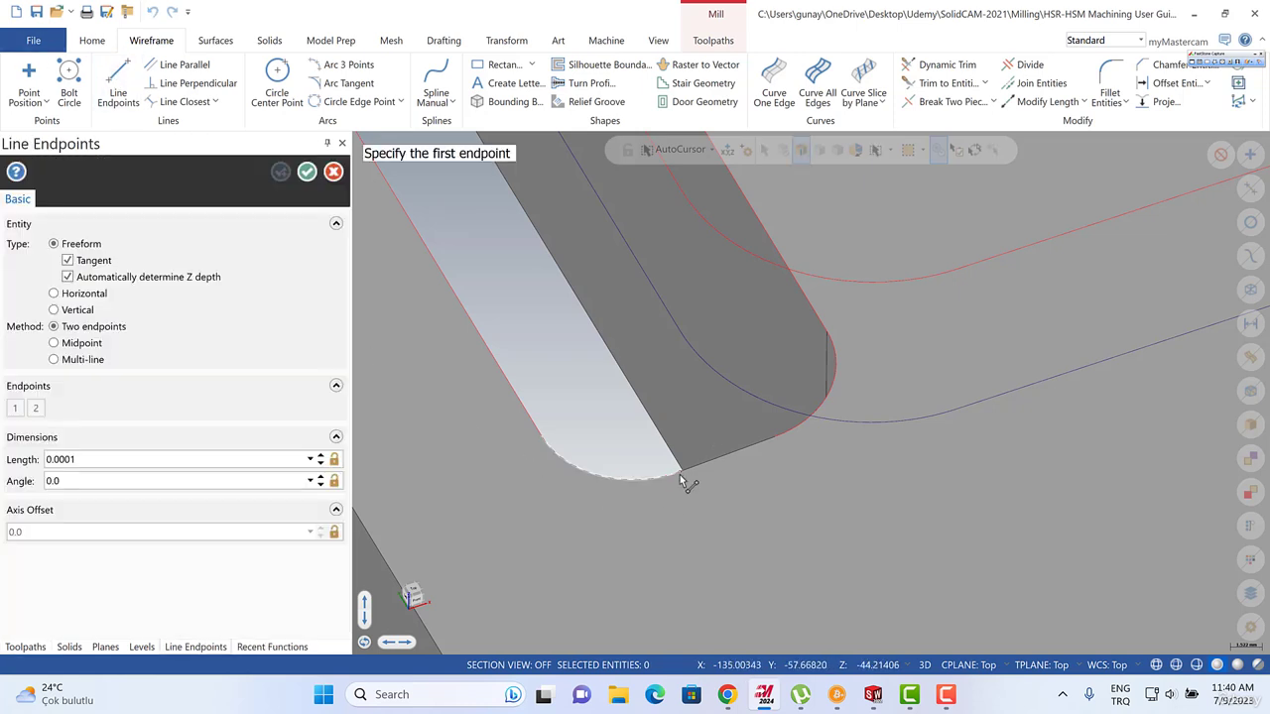
click(680, 474)
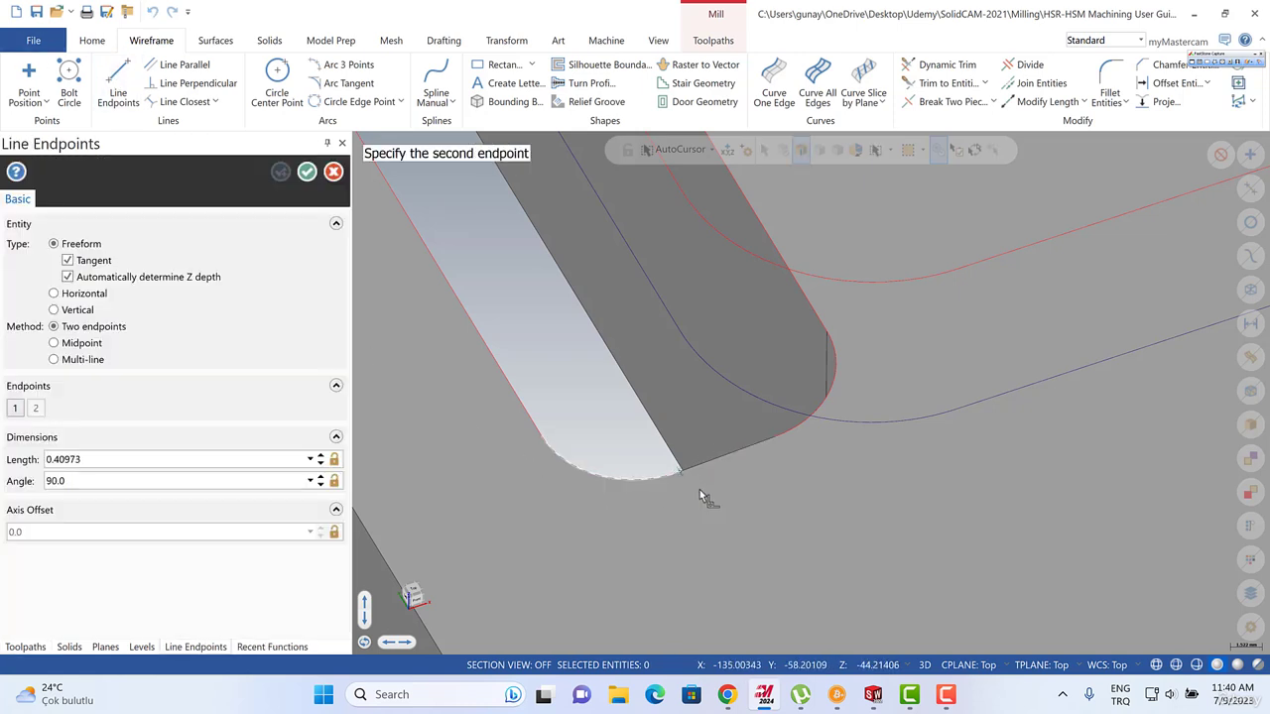
click(776, 438)
key(Escape)
Chain-select the slot's edge curves to check that they form one closed loop, and clear the selection.
shift+click(741, 449)
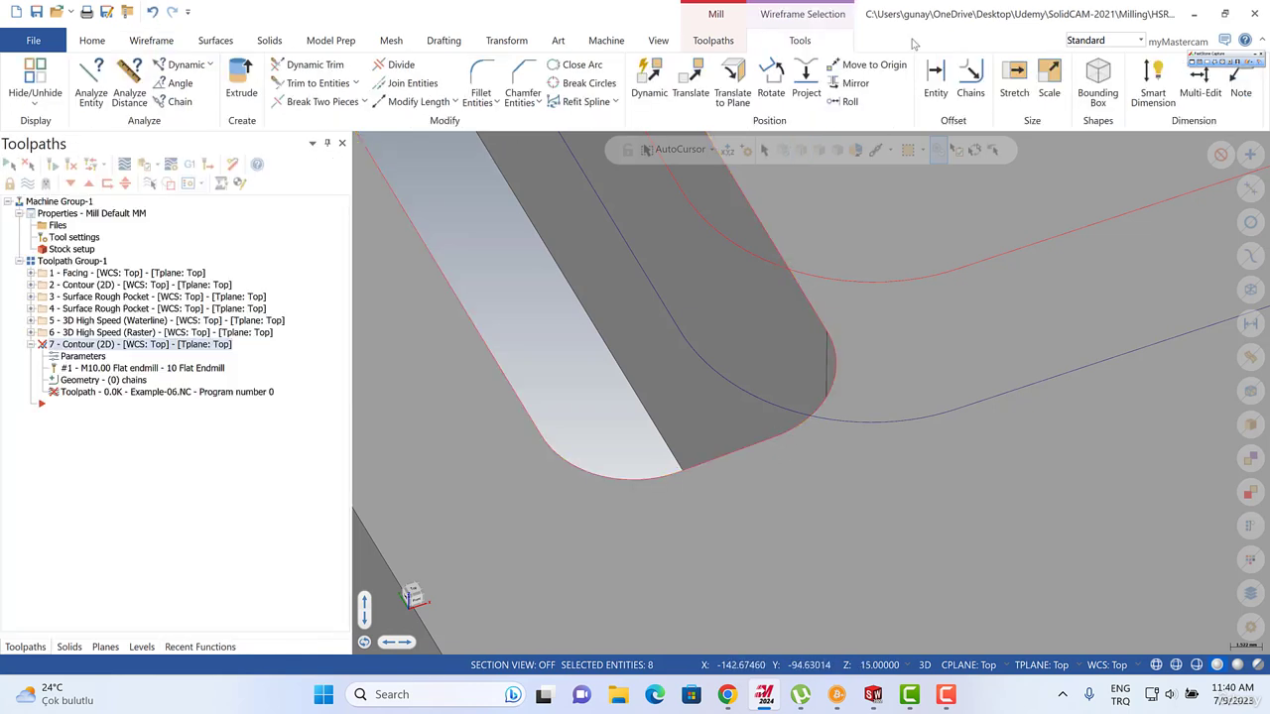
key(Escape)
click(891, 150)
click(824, 276)
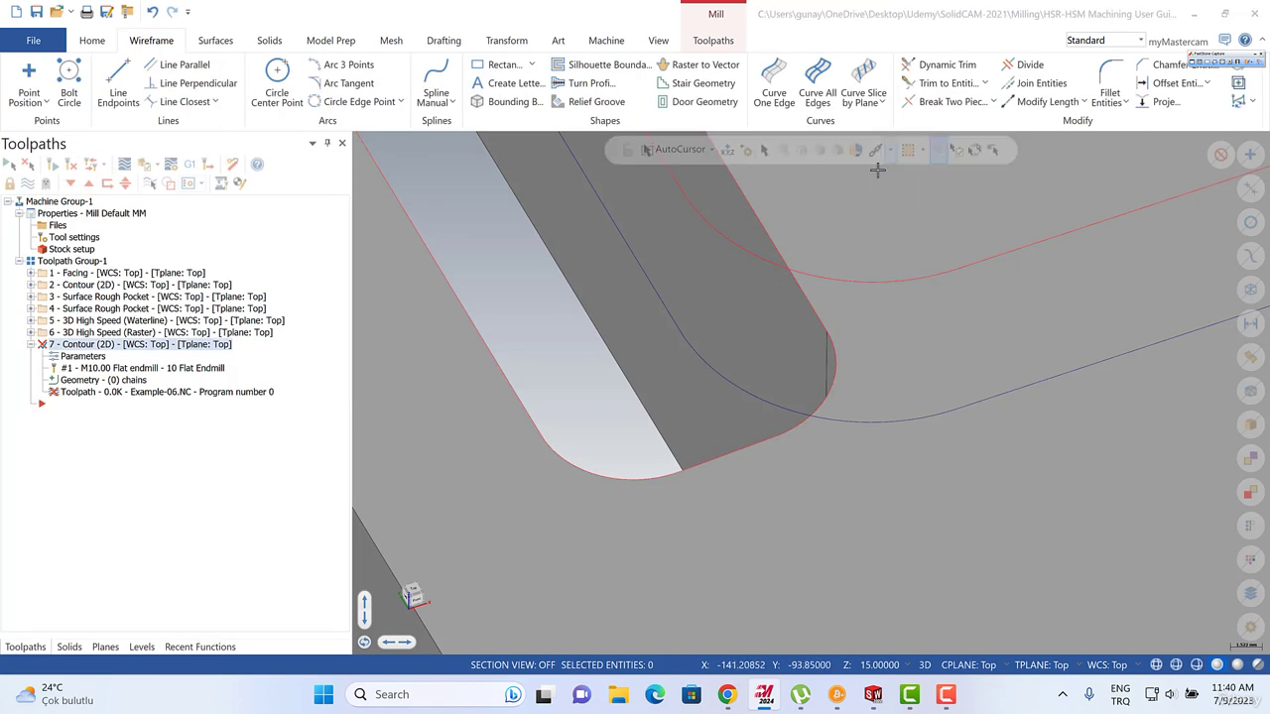
click(891, 150)
click(765, 233)
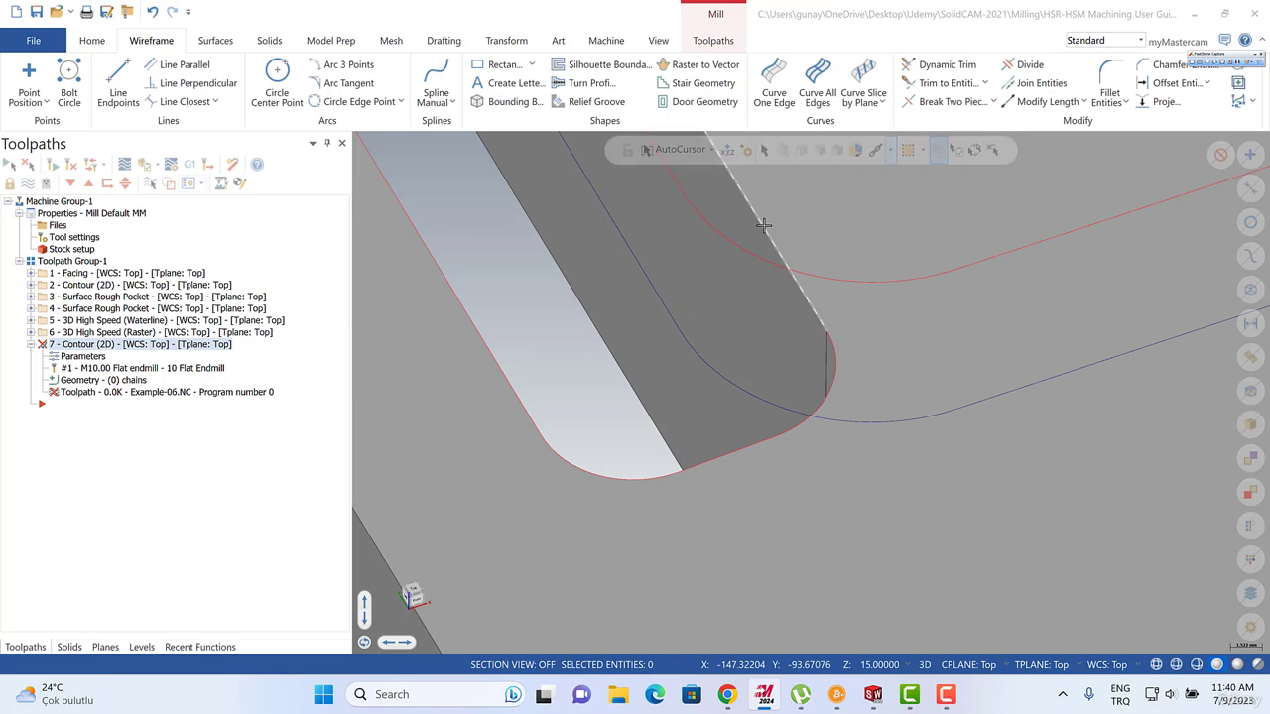
shift+click(763, 226)
scroll(607, 480, down, 5)
scroll(581, 446, down, 8)
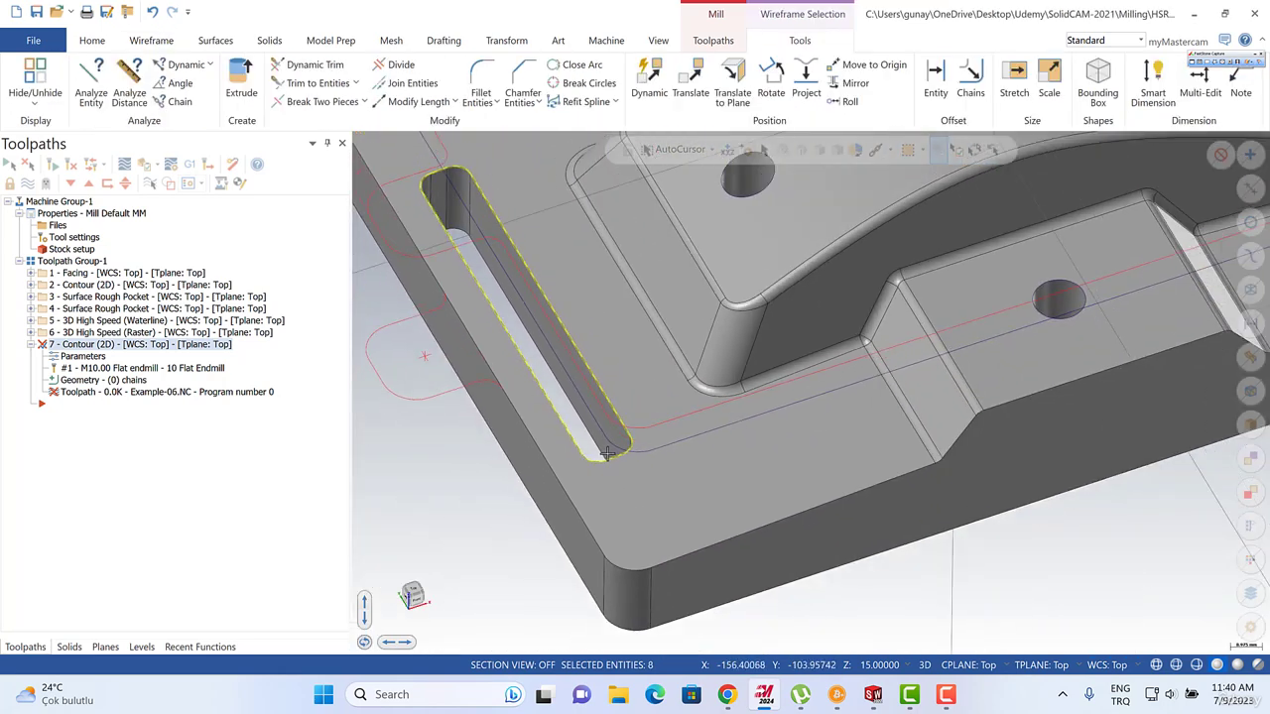
key(Escape)
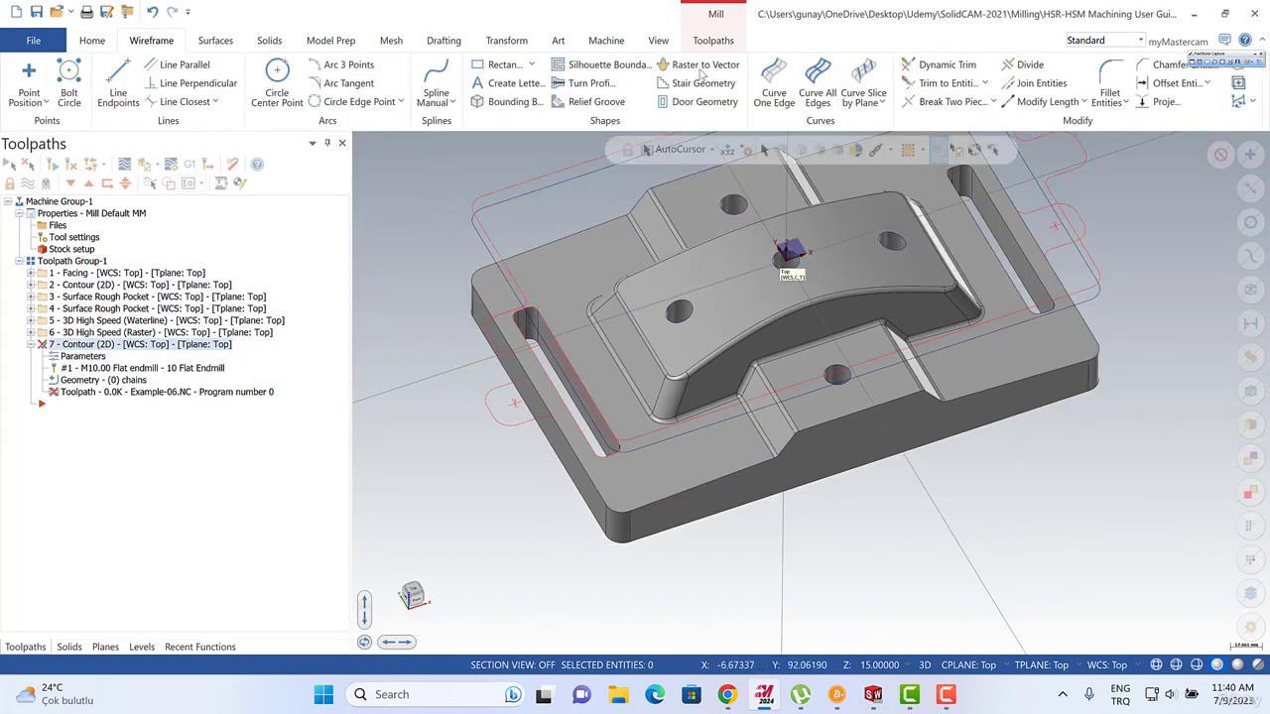
Mirror a copy of the closed slot chain about the Y axis onto the opposite slot, and clear the result colours.
click(501, 44)
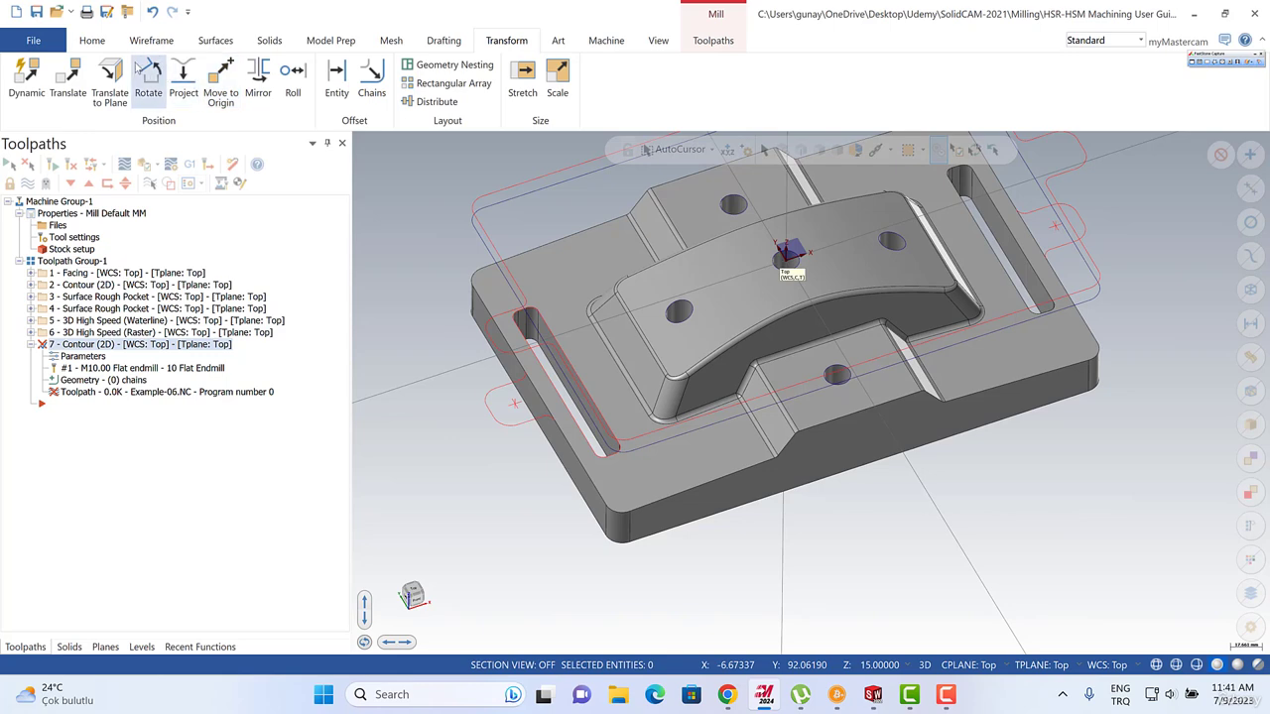
click(258, 79)
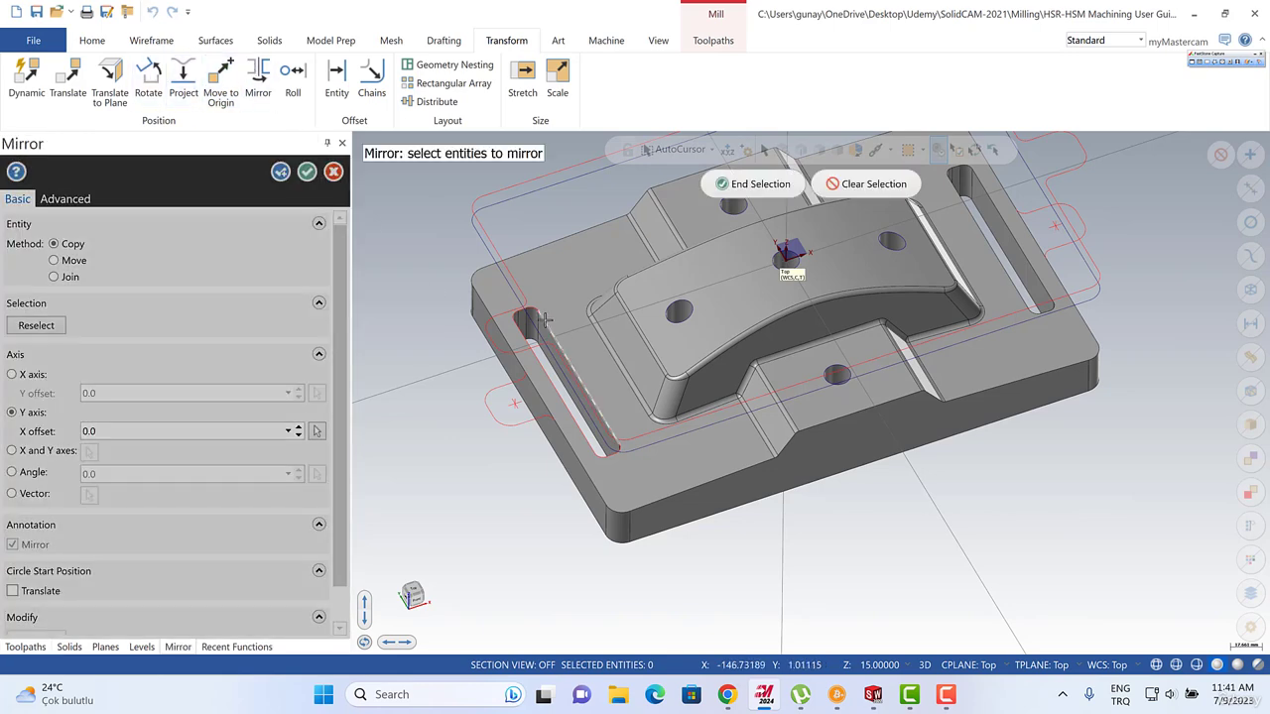
click(552, 328)
click(756, 187)
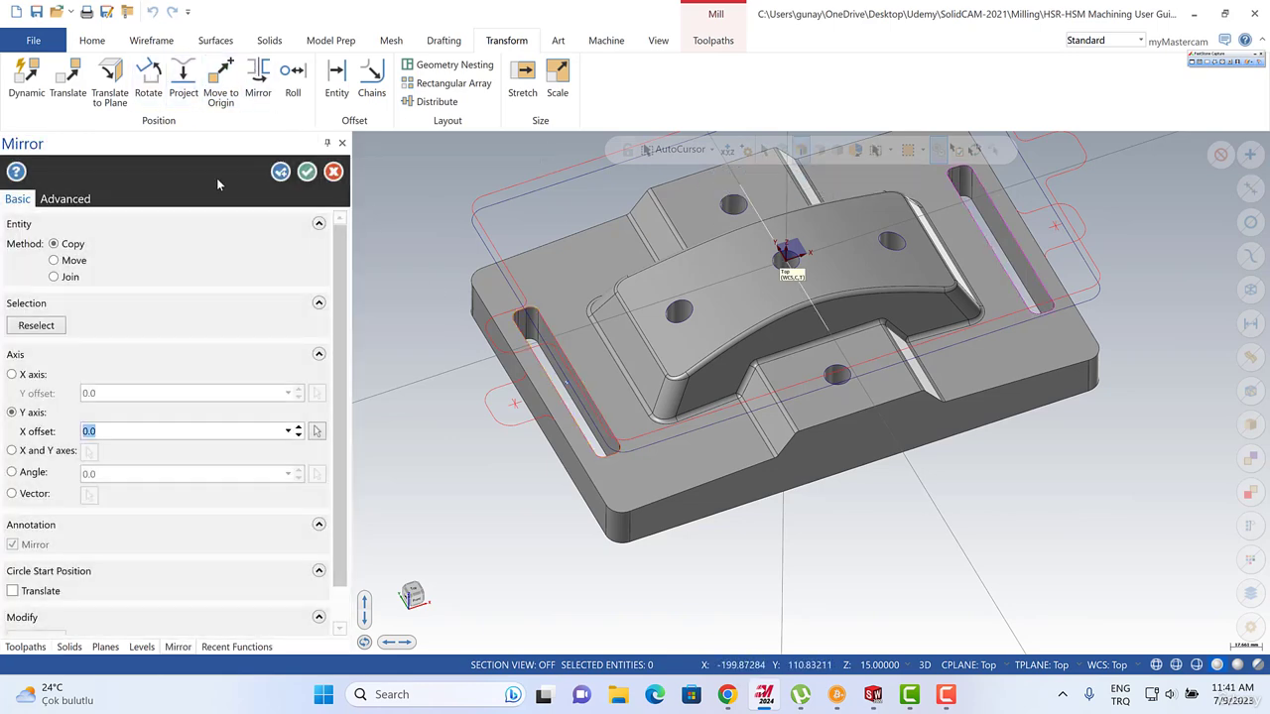
click(308, 172)
scroll(487, 276, down, 2)
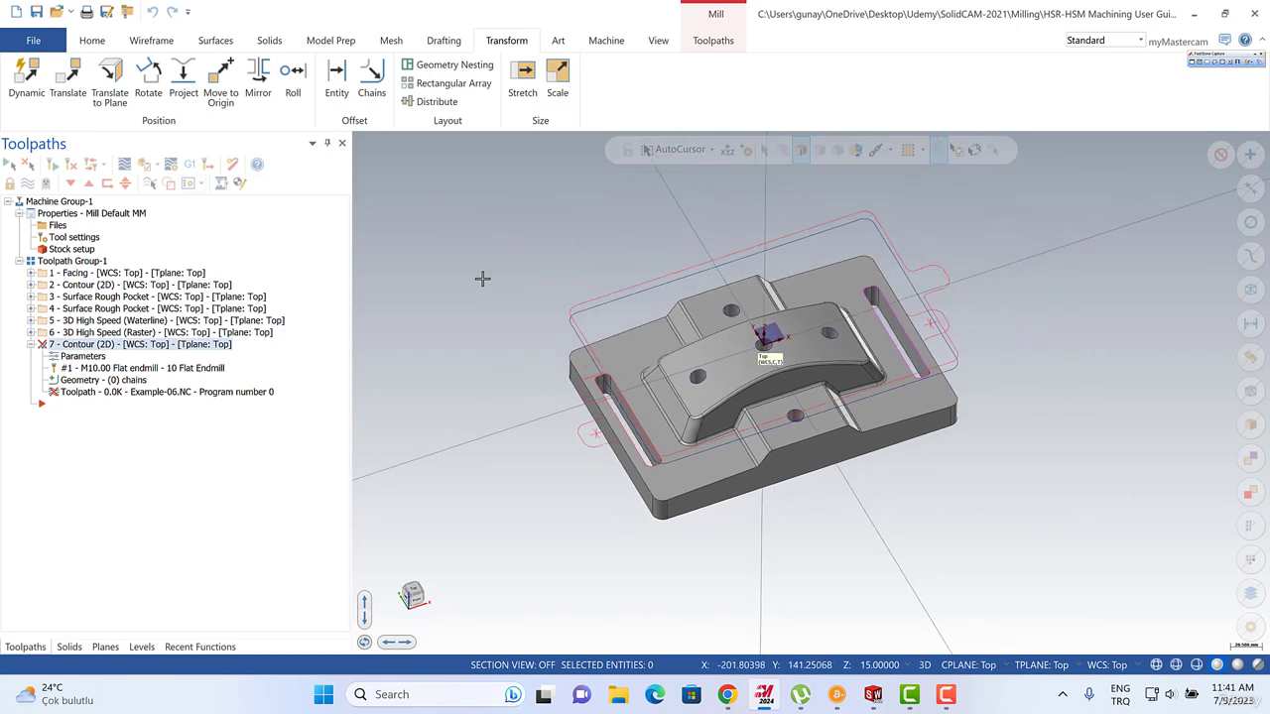
right_click(496, 272)
key(Escape)
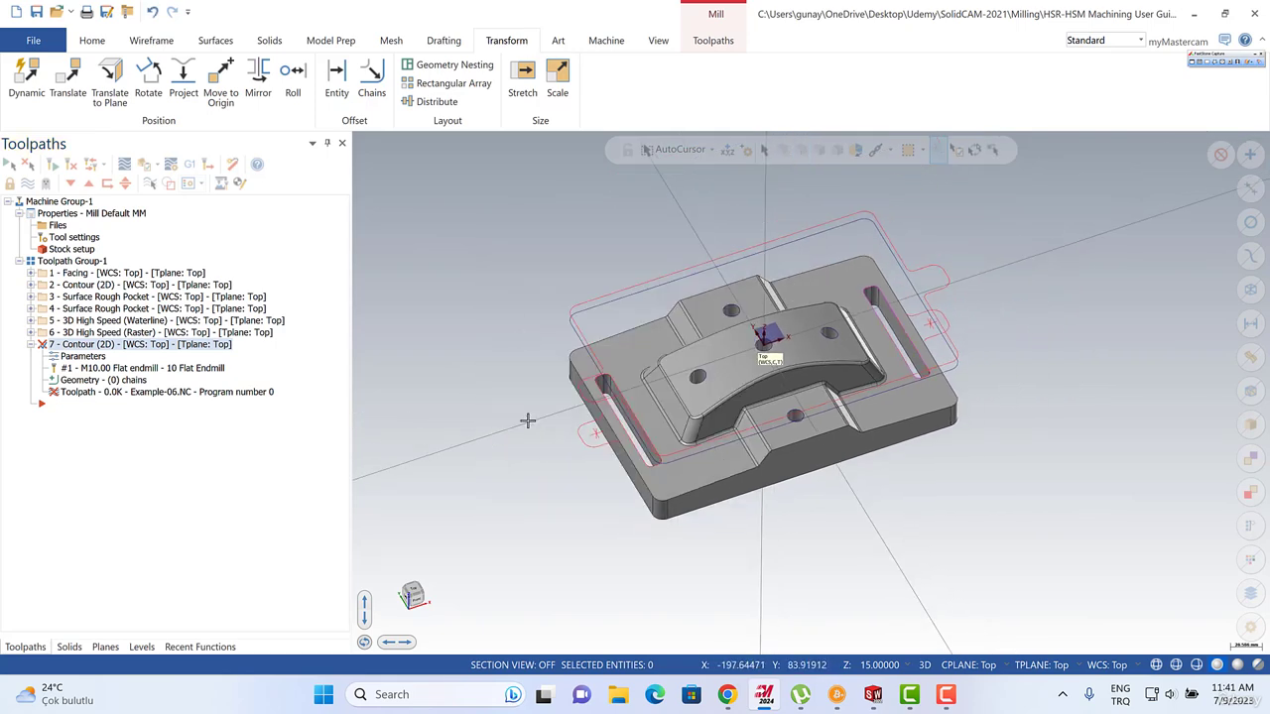
Add the closed edge chains of both slots to the geometry of the 7 - Contour (2D) toolpath.
scroll(395, 350, up, 2)
click(89, 380)
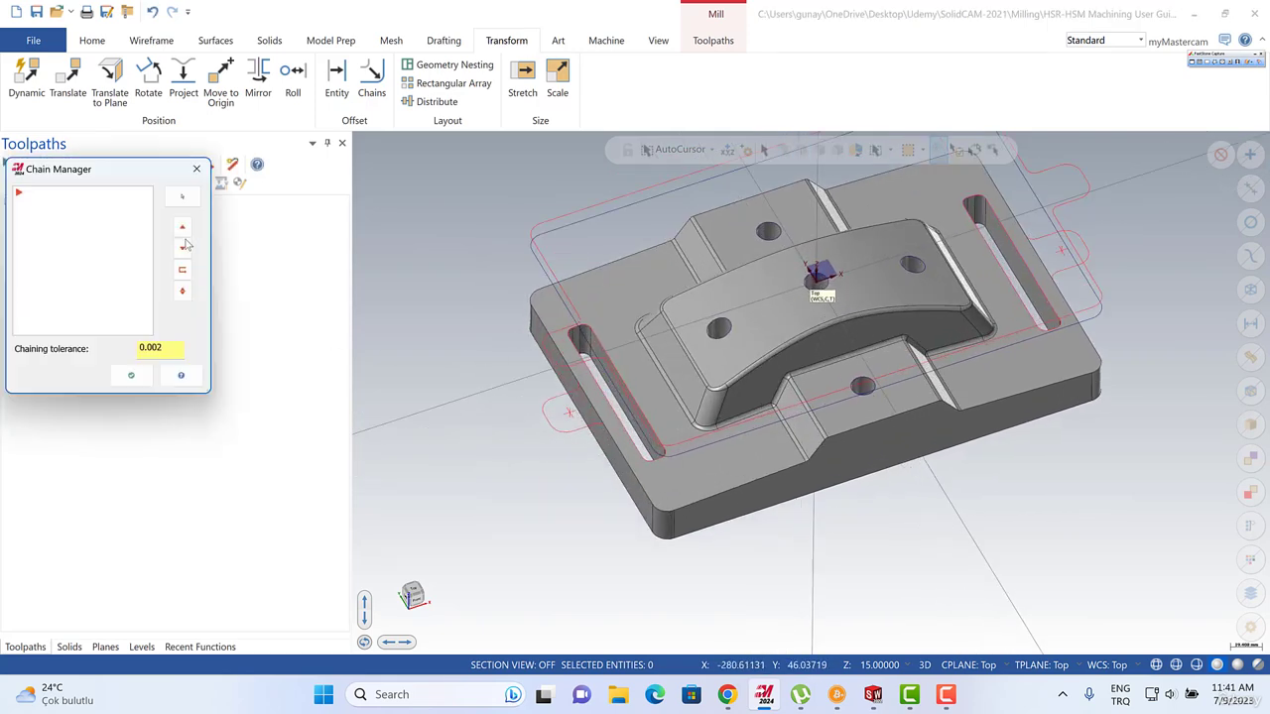
right_click(55, 228)
click(75, 234)
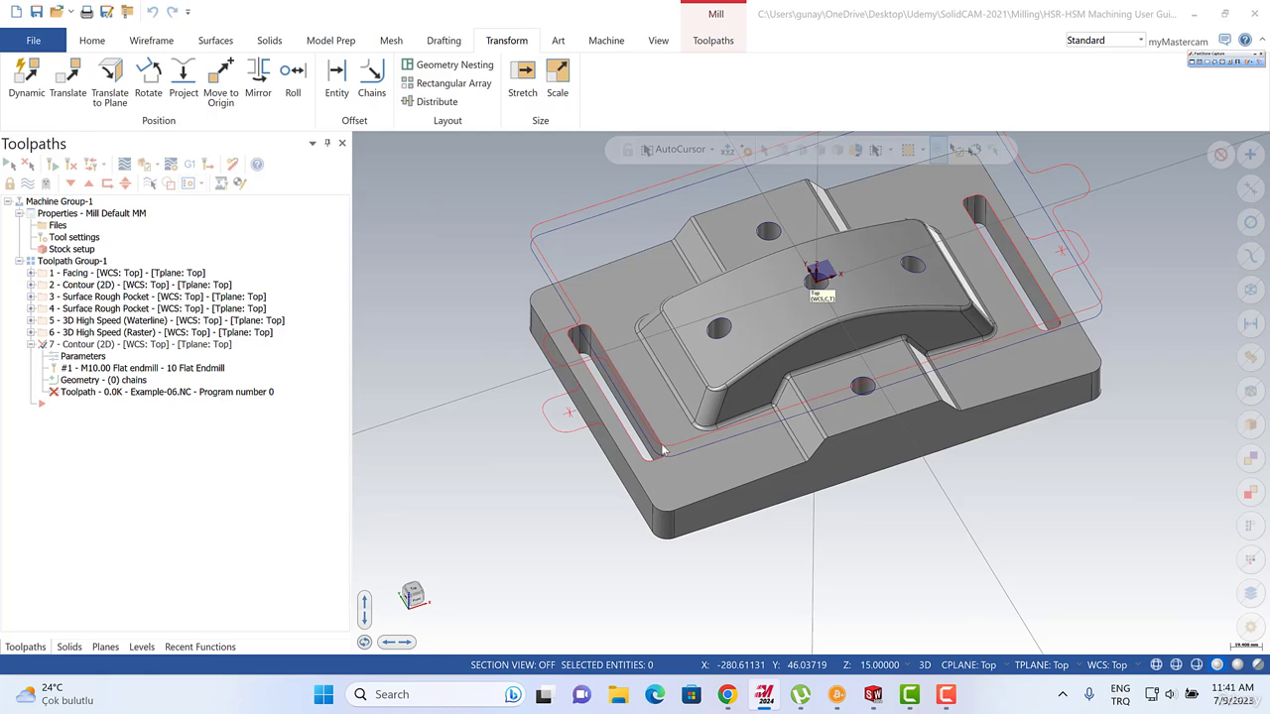
scroll(663, 451, up, 3)
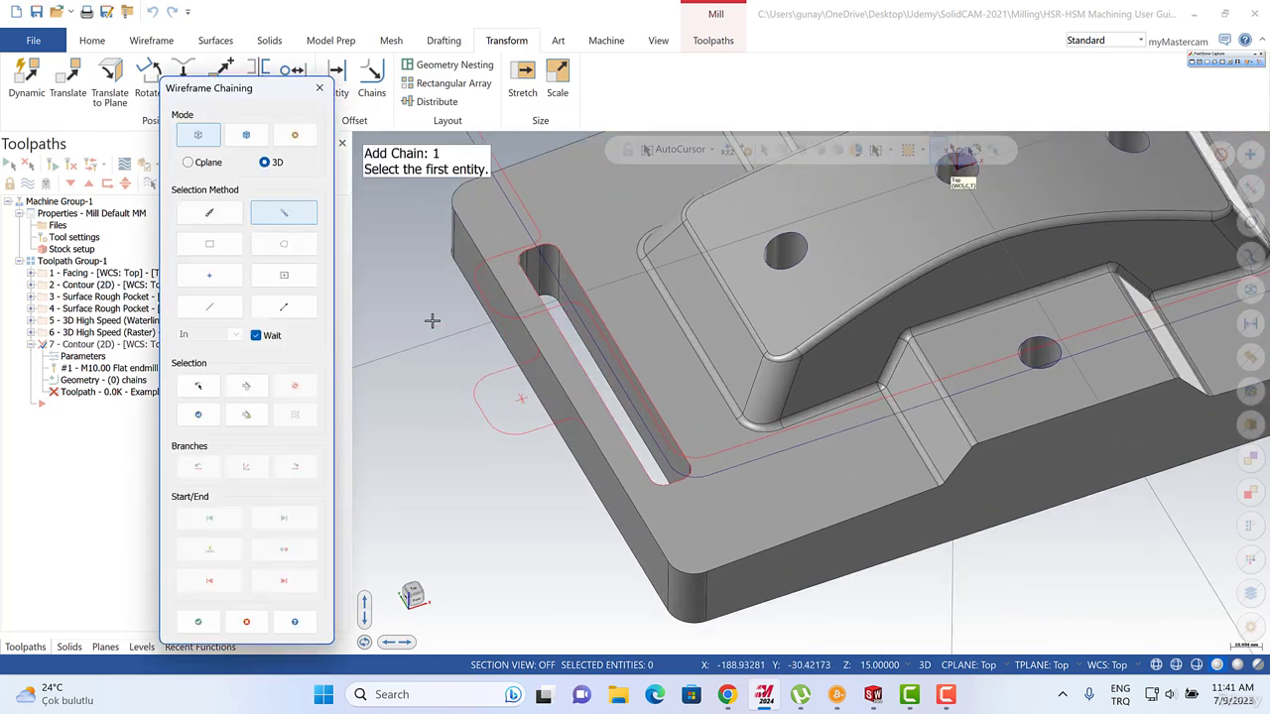
click(633, 440)
scroll(633, 439, down, 5)
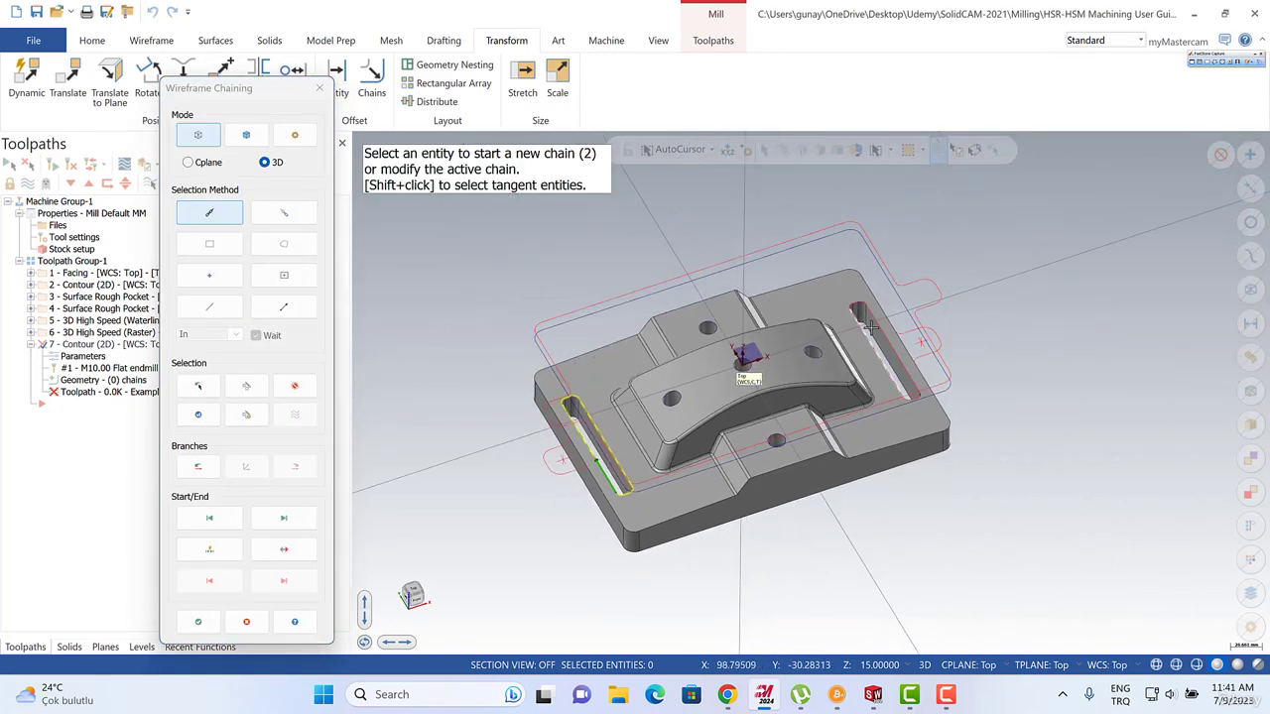
click(869, 327)
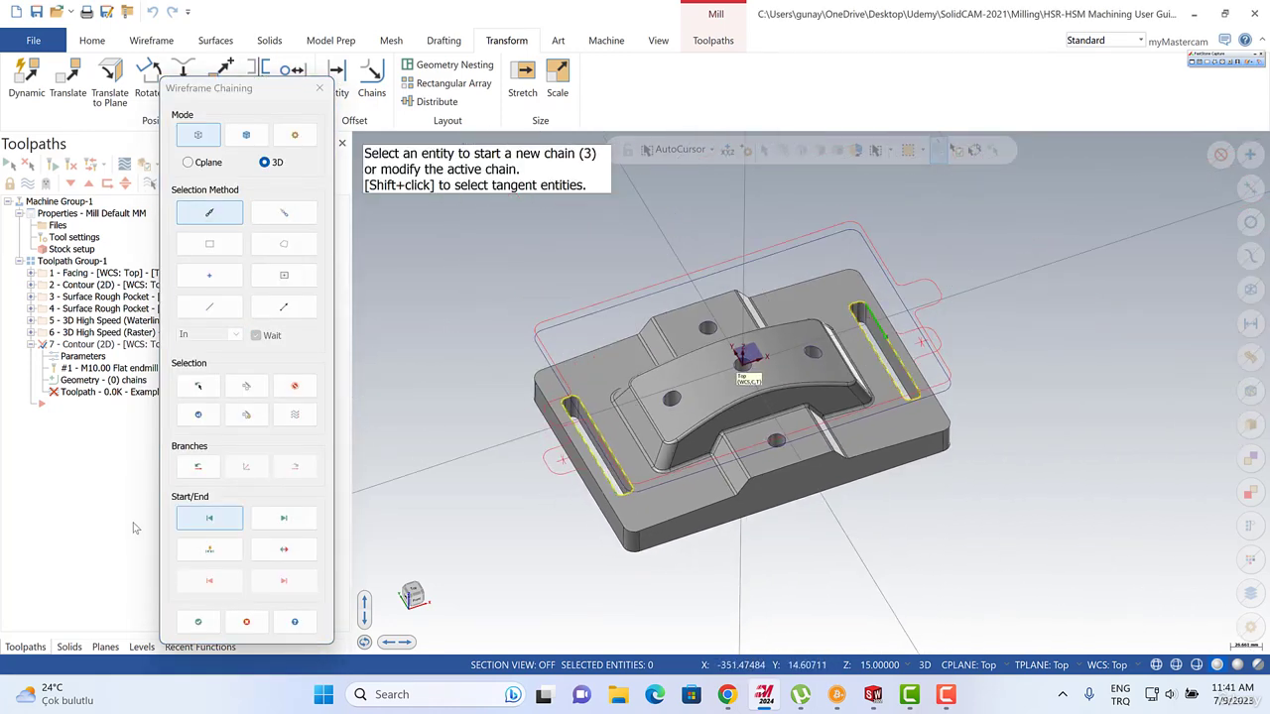
click(202, 621)
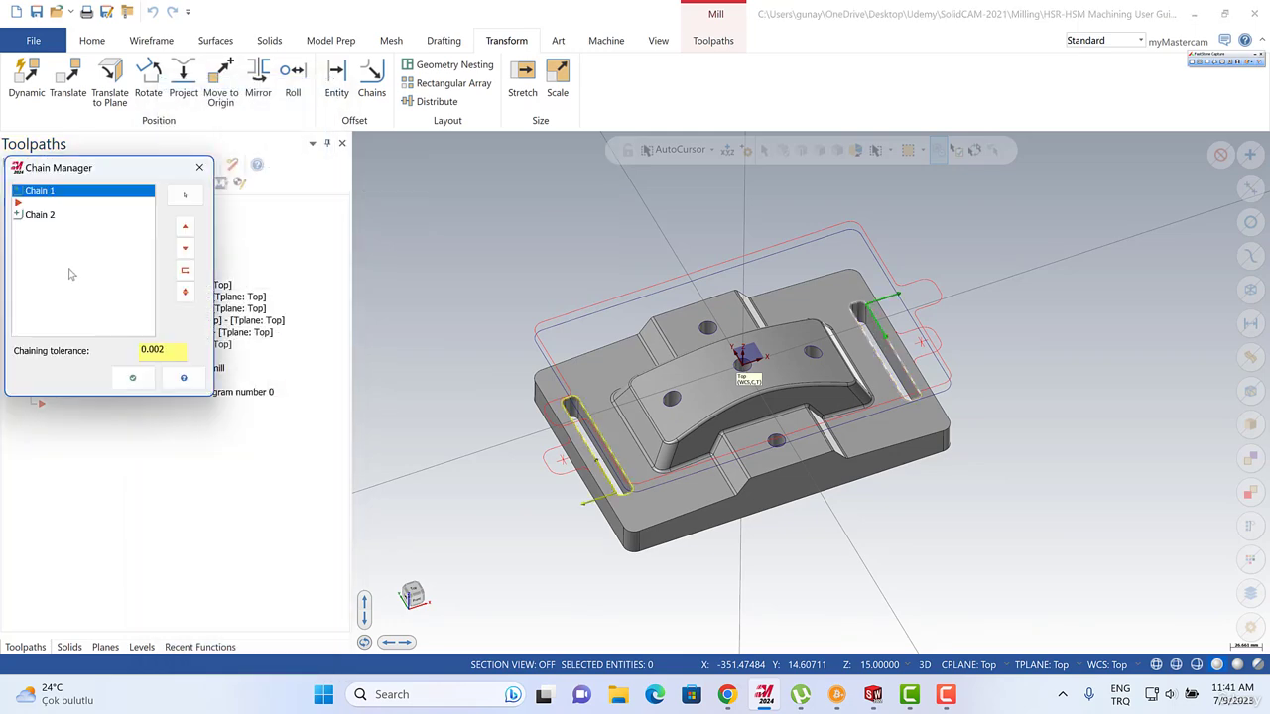
click(132, 378)
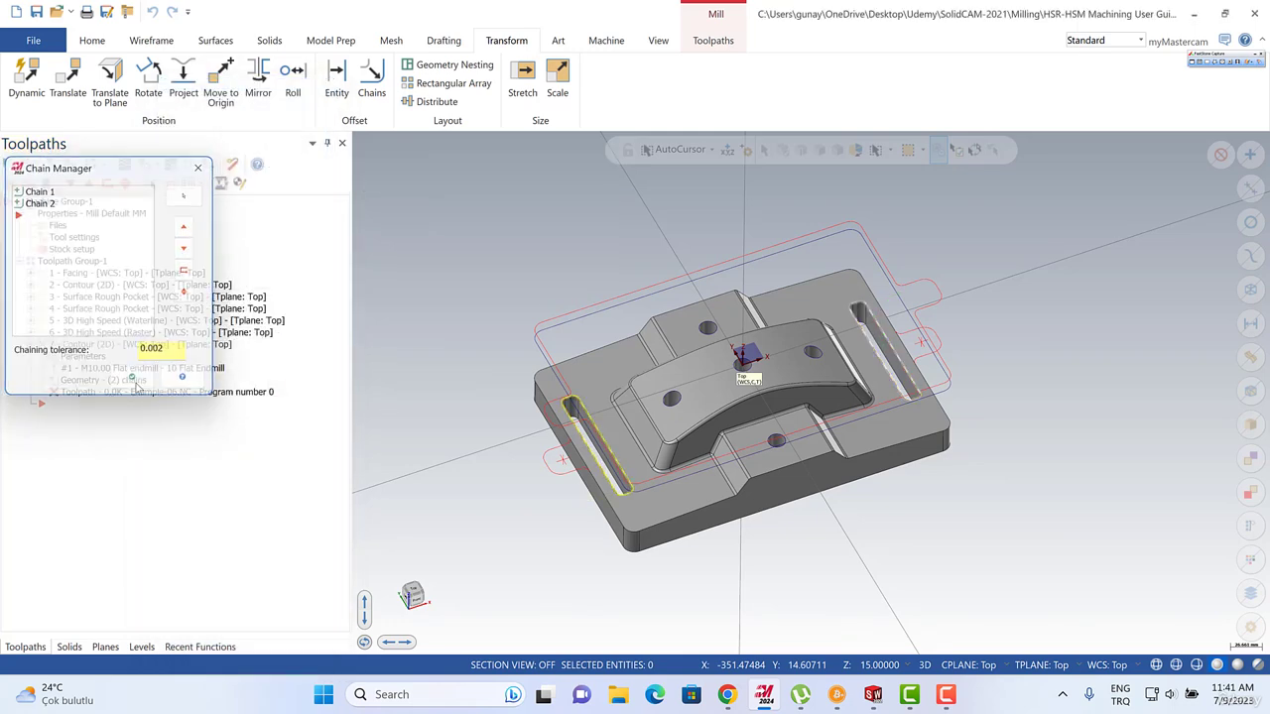
In the contour's linking parameters, set retract to 5.0, feed plane to incremental 1.0 and top of stock to incremental.
click(78, 357)
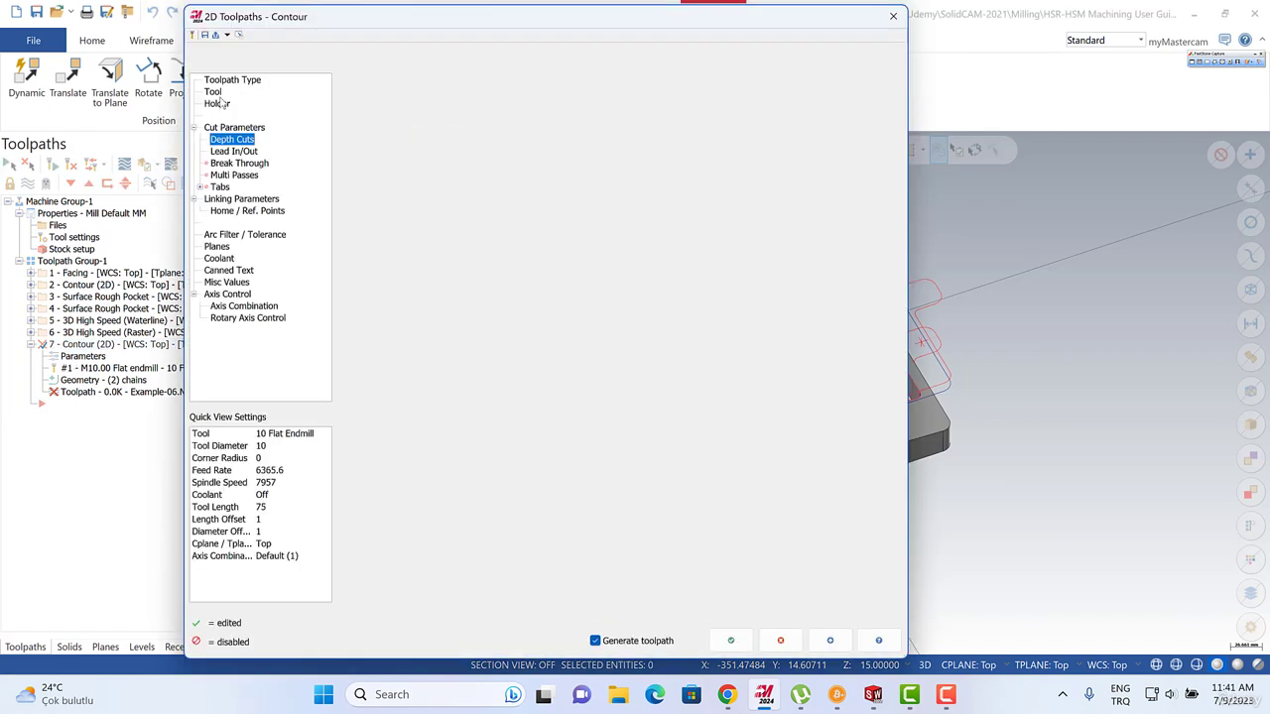
click(217, 94)
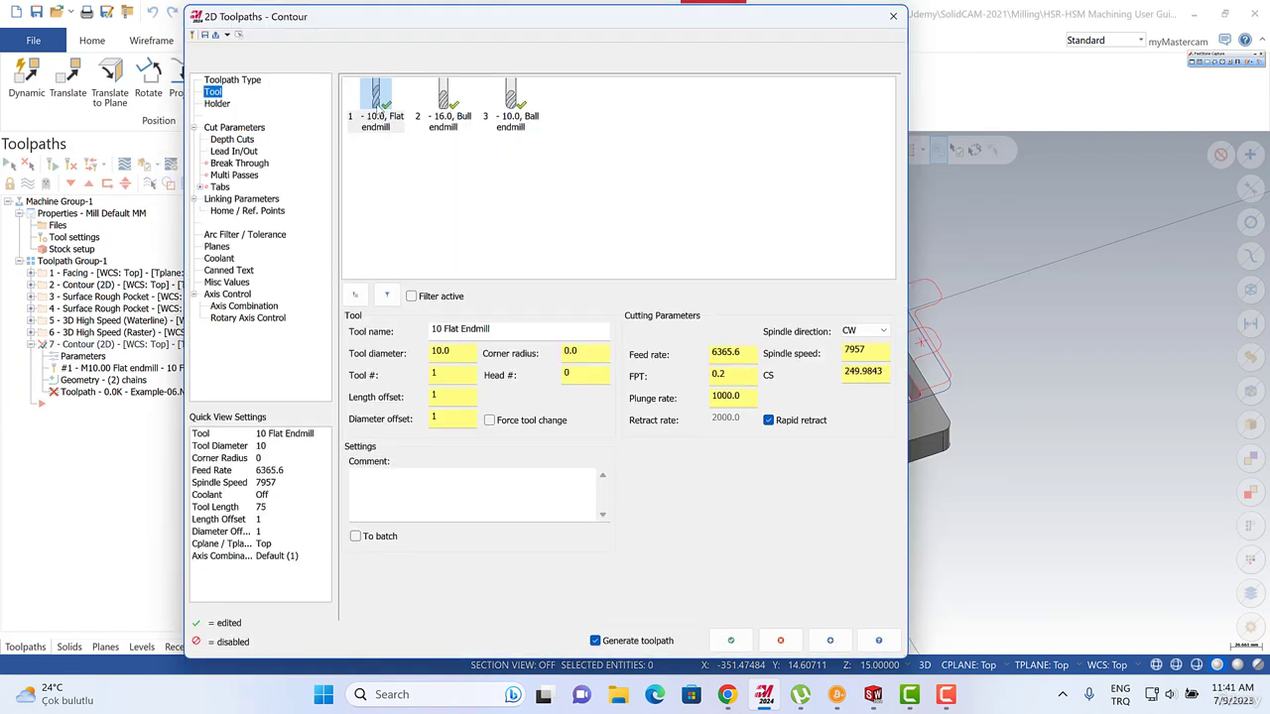
click(228, 202)
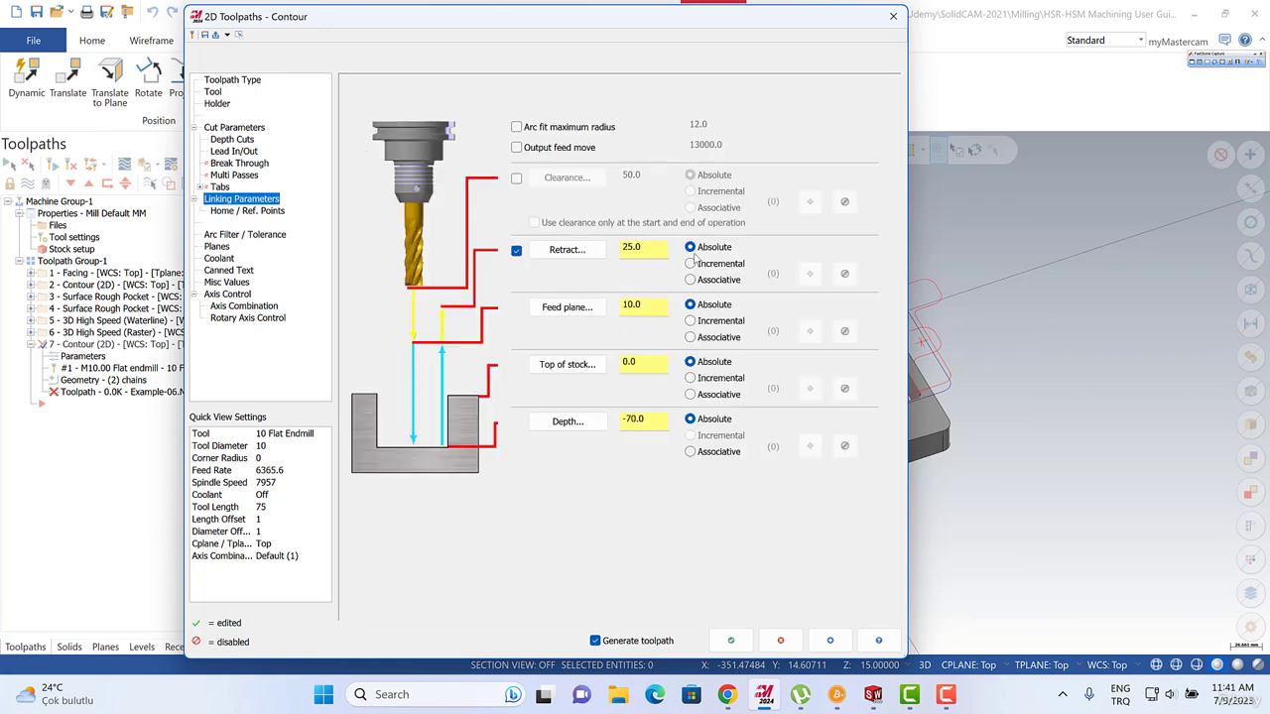
double_click(630, 249)
drag(650, 305, 617, 306)
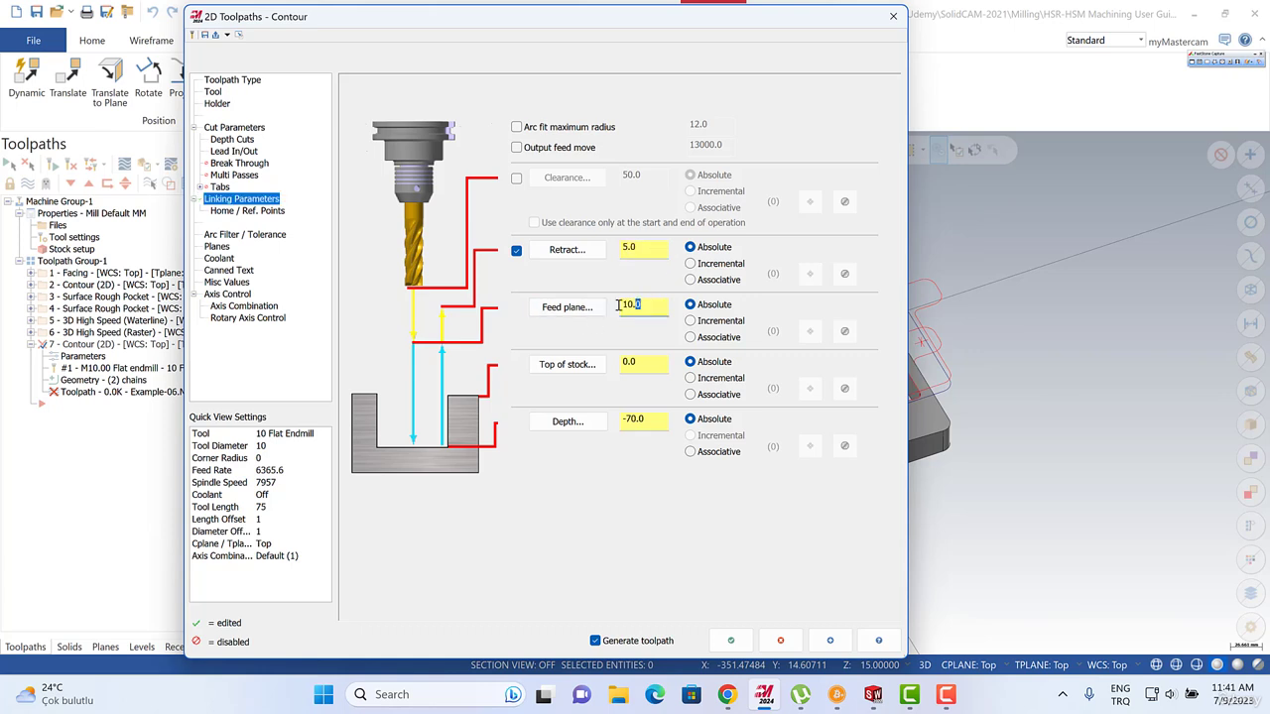
click(690, 321)
double_click(643, 306)
text(1)
click(690, 378)
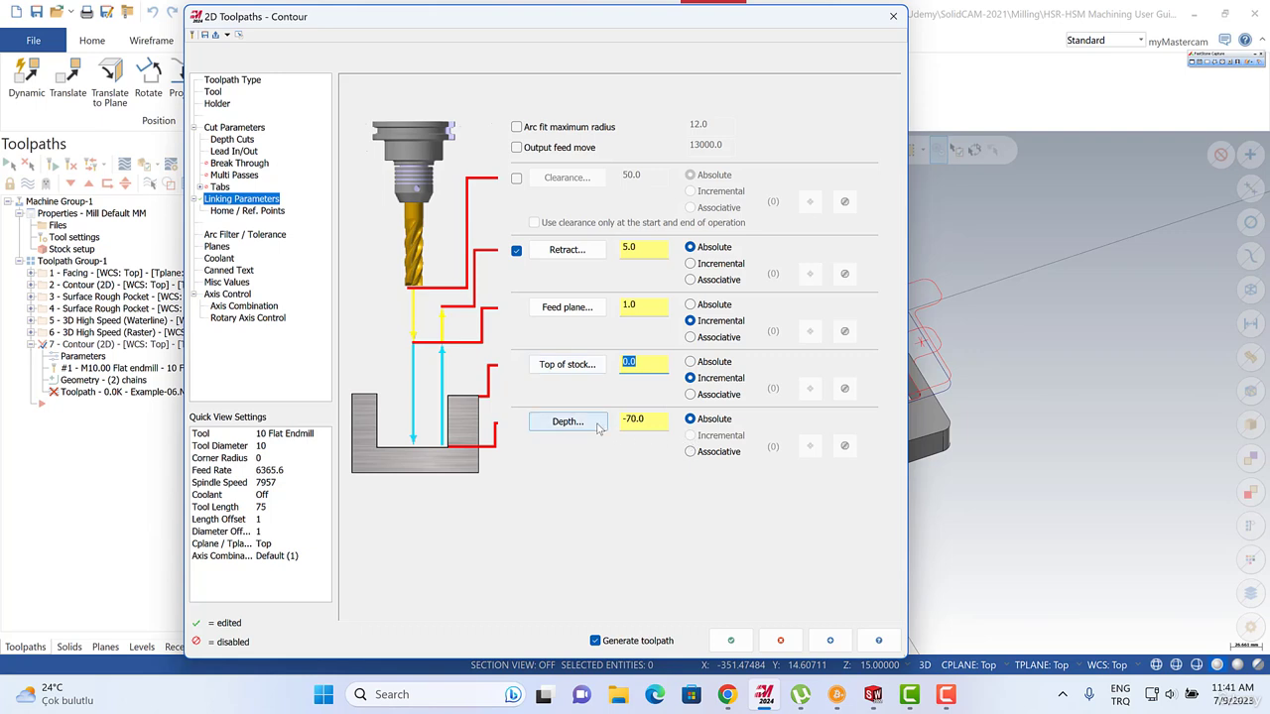
Set the contour depth as an absolute value by picking the bottom corner of the part, giving -70.0.
click(691, 451)
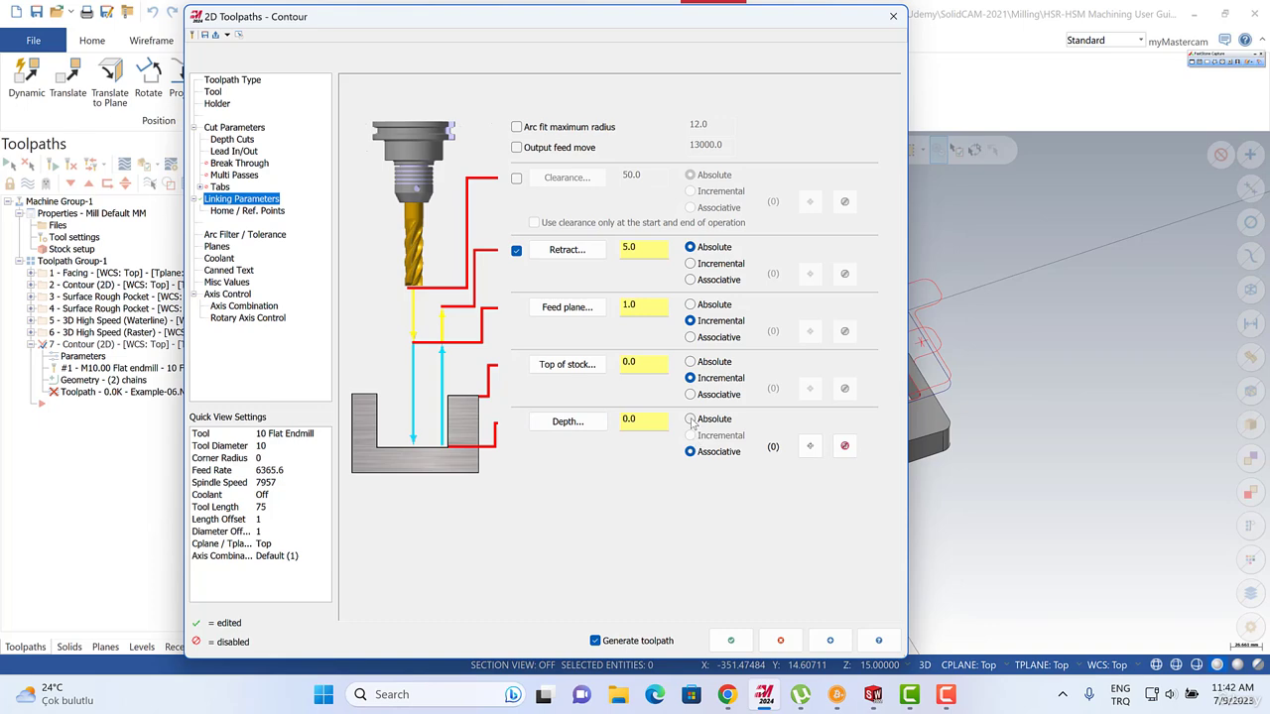
click(691, 419)
drag(654, 420, 590, 418)
click(562, 425)
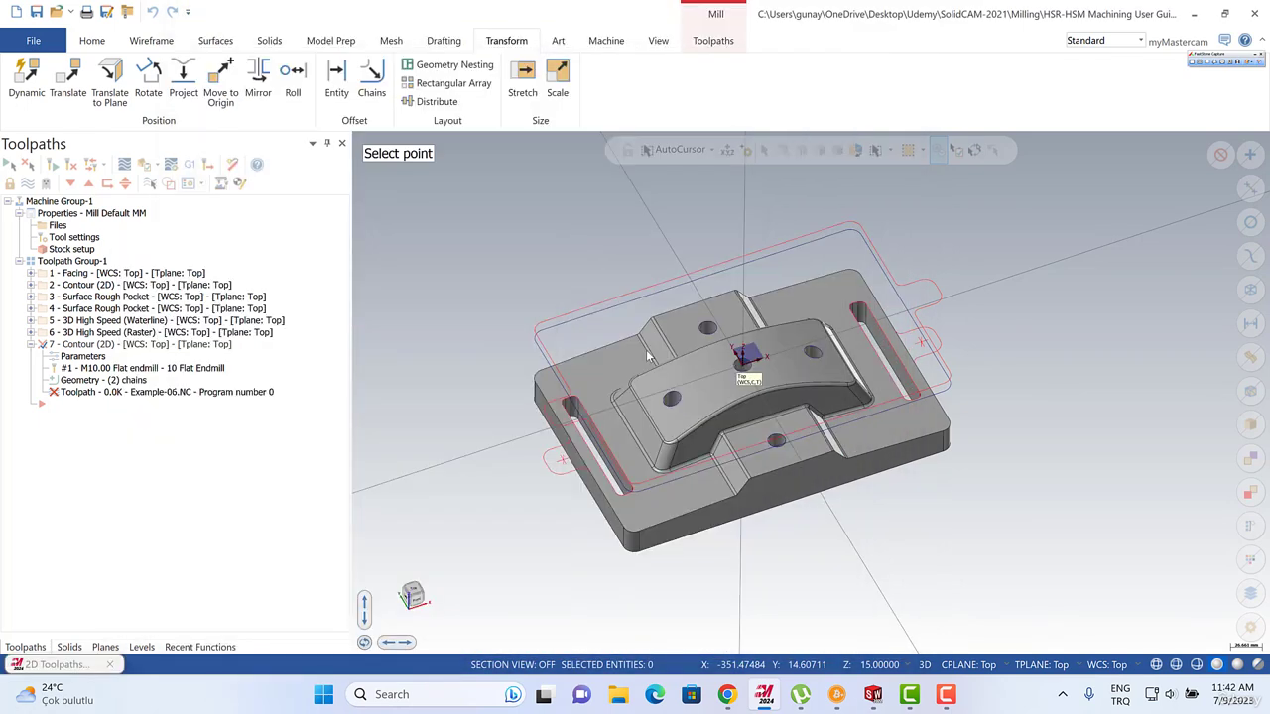
click(620, 551)
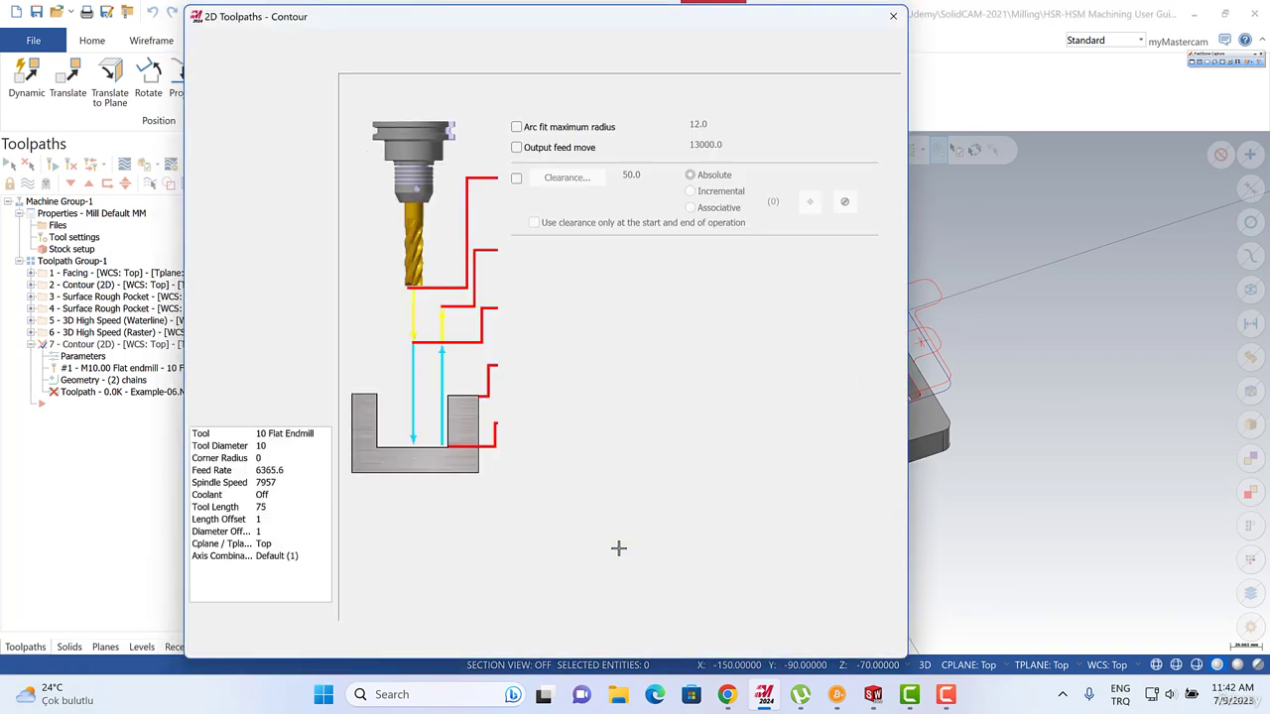
click(652, 421)
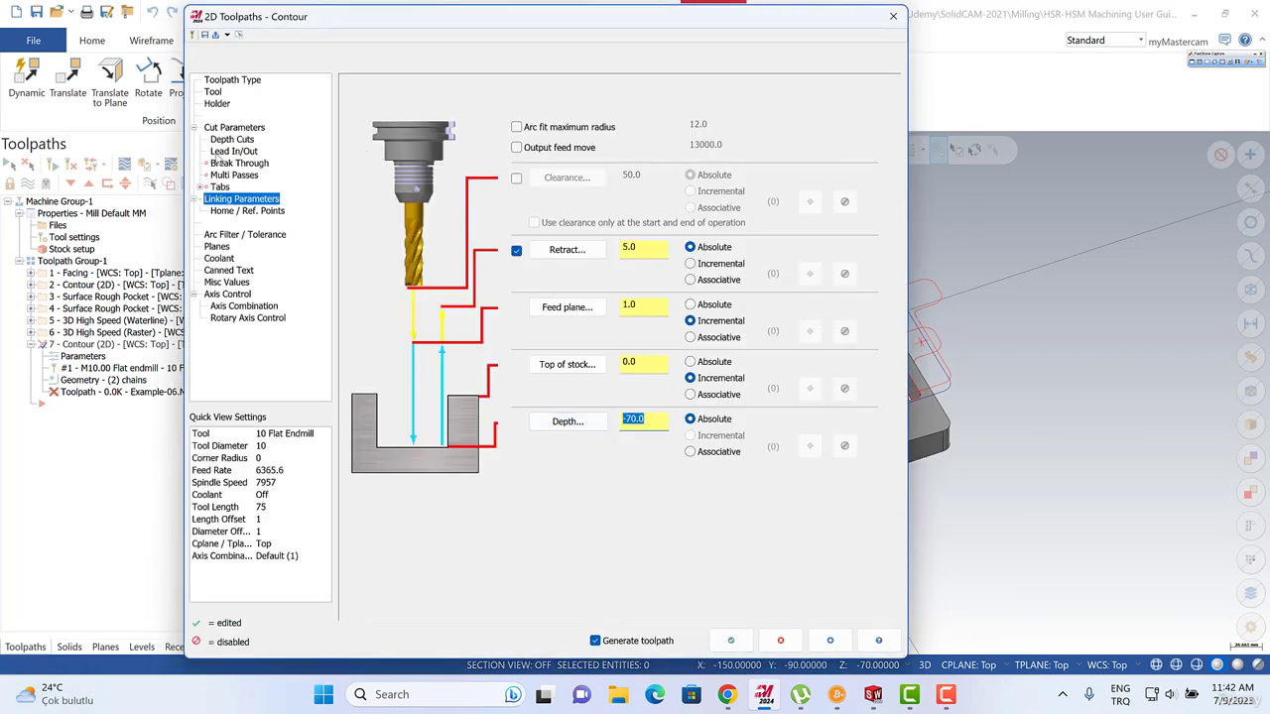
Set the lead-in arc radius to 20% of the tool diameter and copy the entry settings to the exit.
click(234, 150)
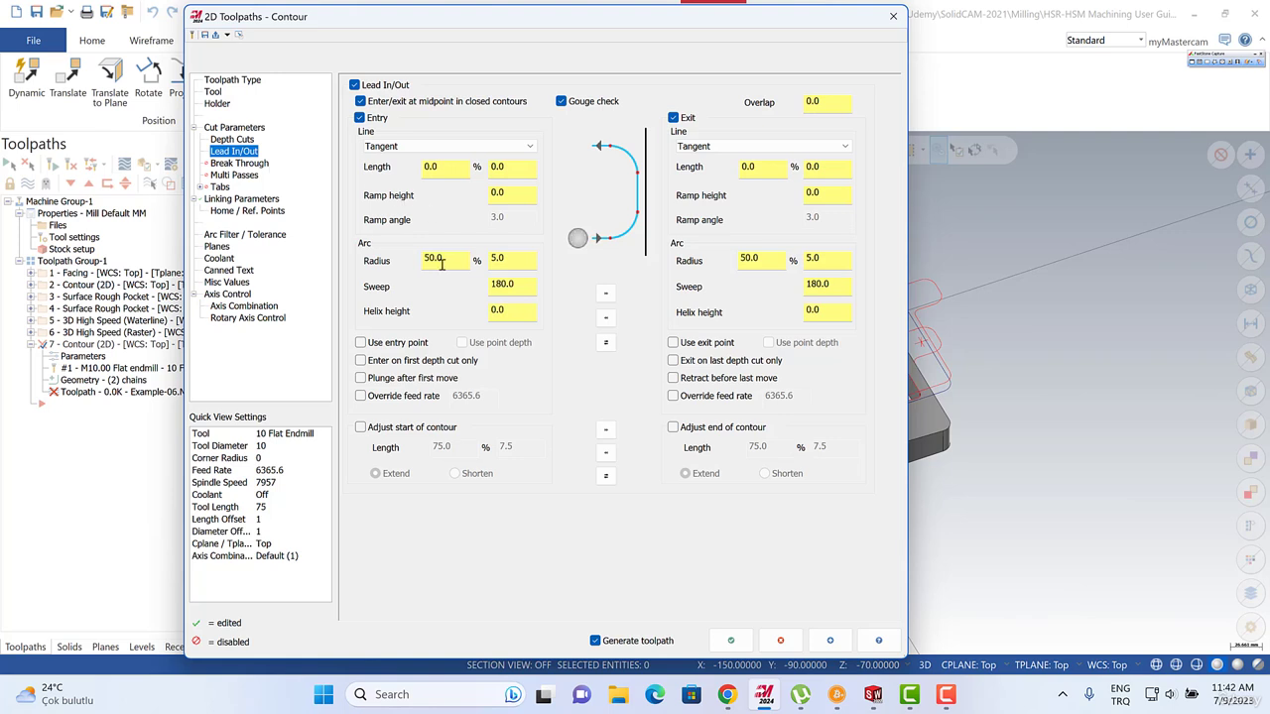
drag(442, 263, 412, 265)
text(20)
click(605, 293)
Set the maximum rough step of the depth cuts to 2.0 and generate the contour toolpath.
click(231, 138)
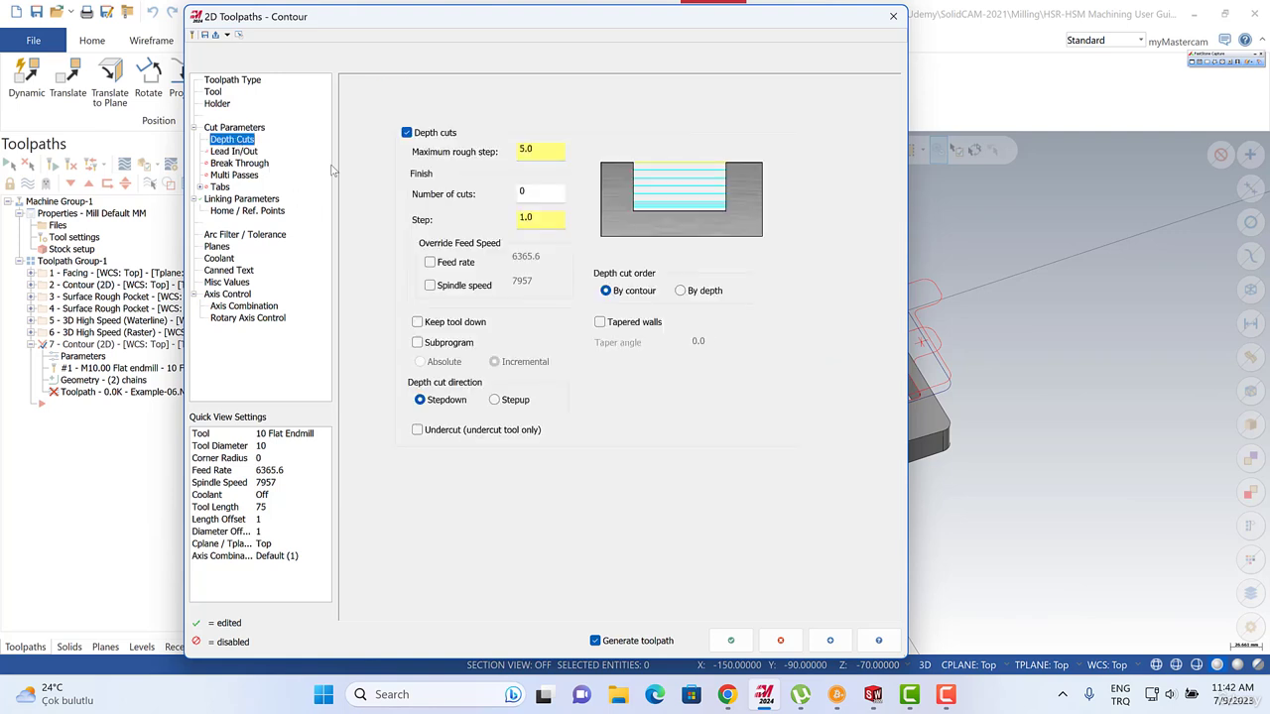
double_click(536, 150)
text(2)
click(730, 640)
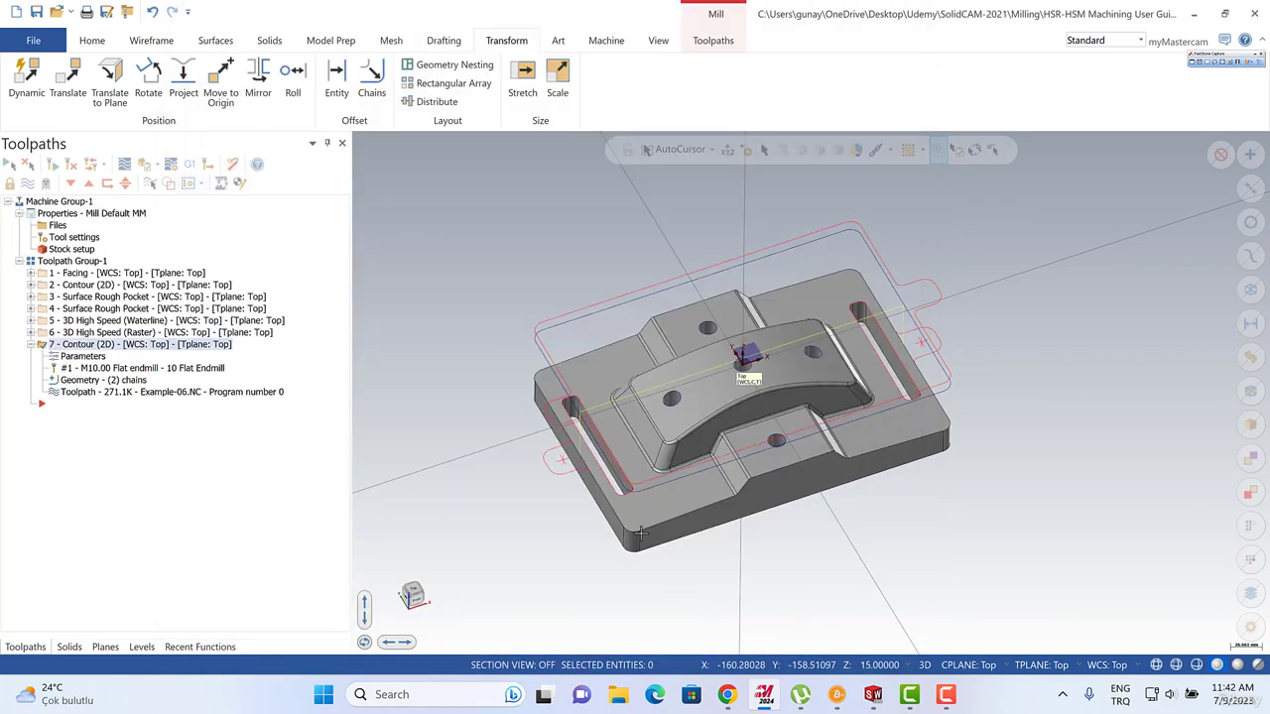
Change the compensation direction of the 7 - Contour (2D) toolpath to Right and regenerate it.
scroll(610, 496, up, 5)
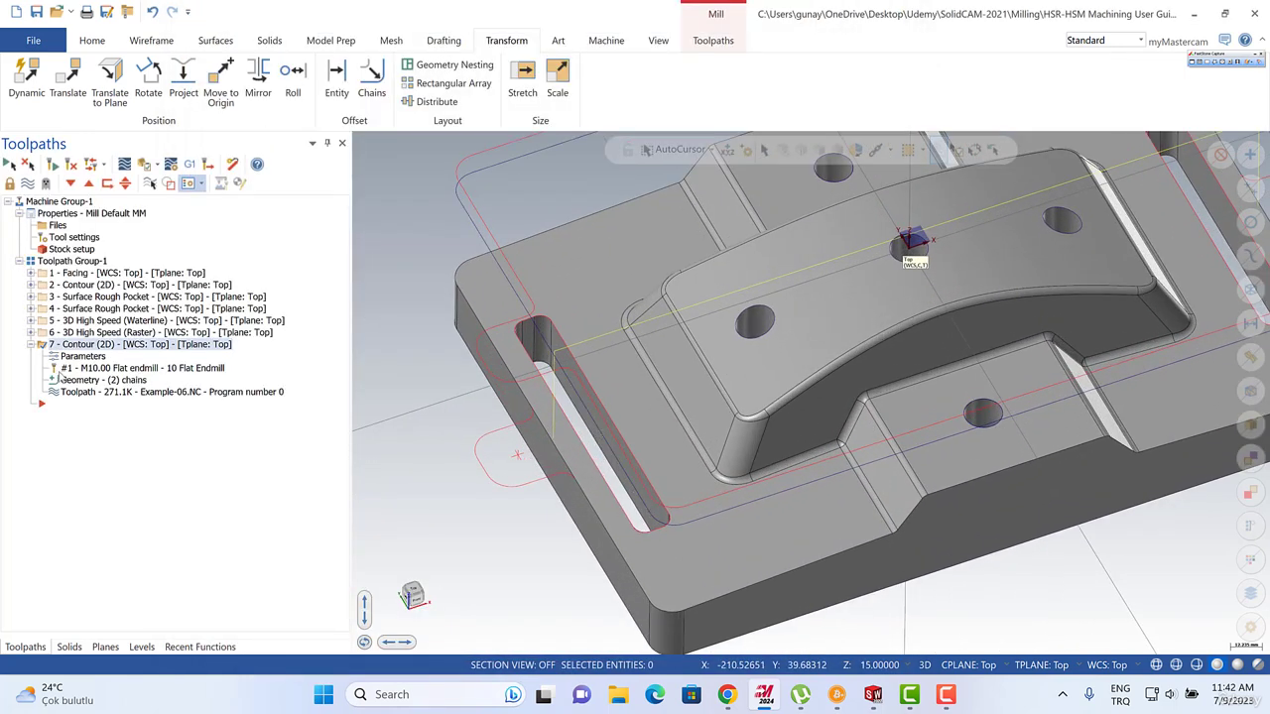
click(71, 358)
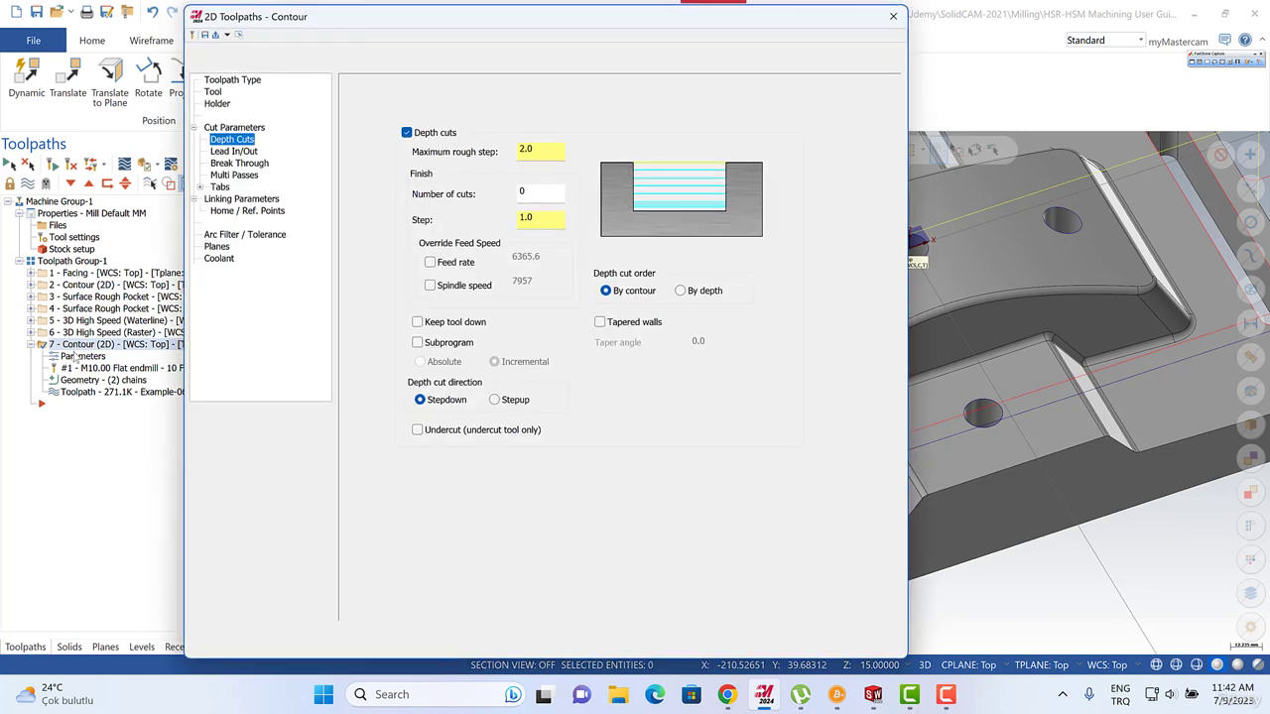
click(233, 128)
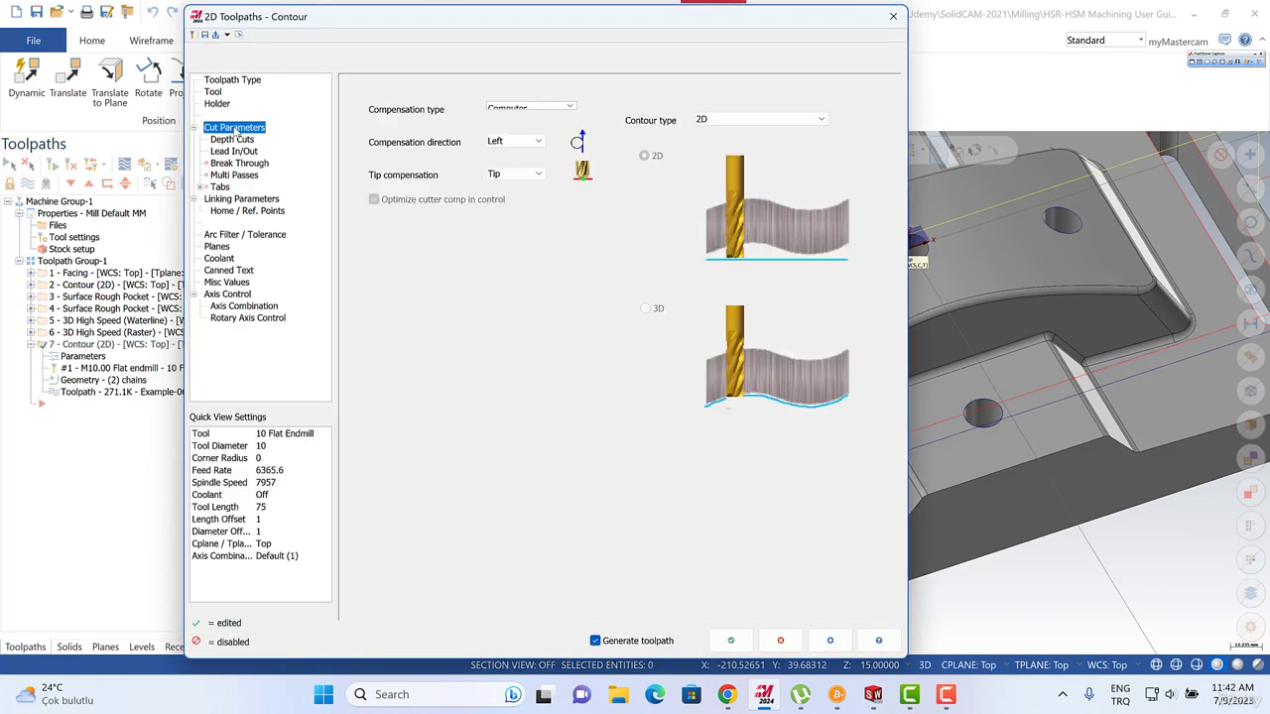
click(515, 142)
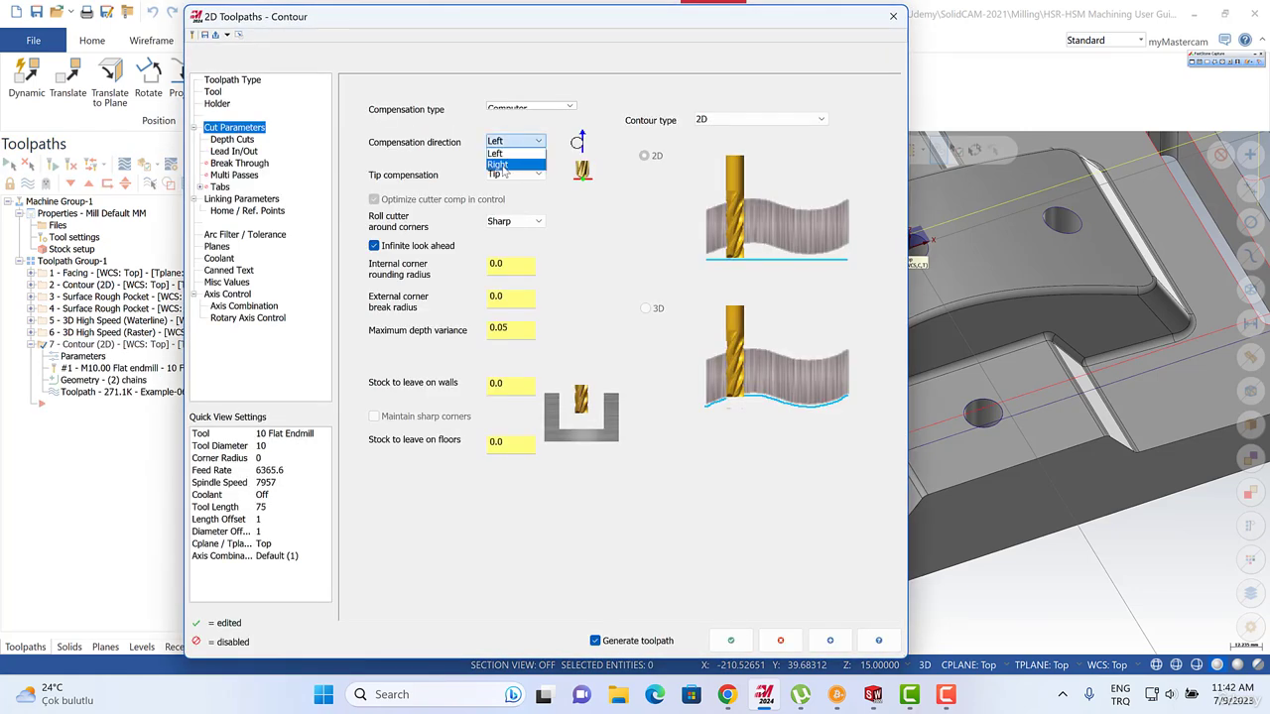
click(506, 165)
click(731, 640)
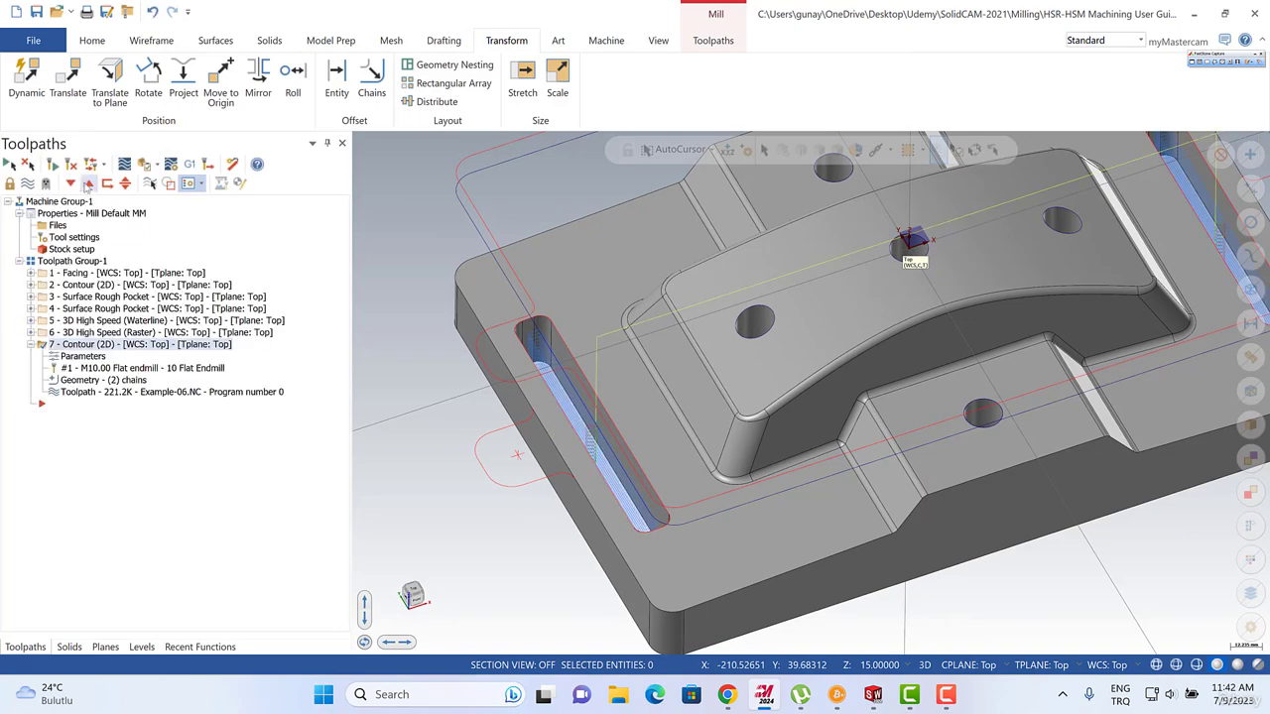
Inspect the lead-in inside the slot, reduce the entry and exit arc radius to 10%, and regenerate the toolpath.
scroll(642, 444, up, 6)
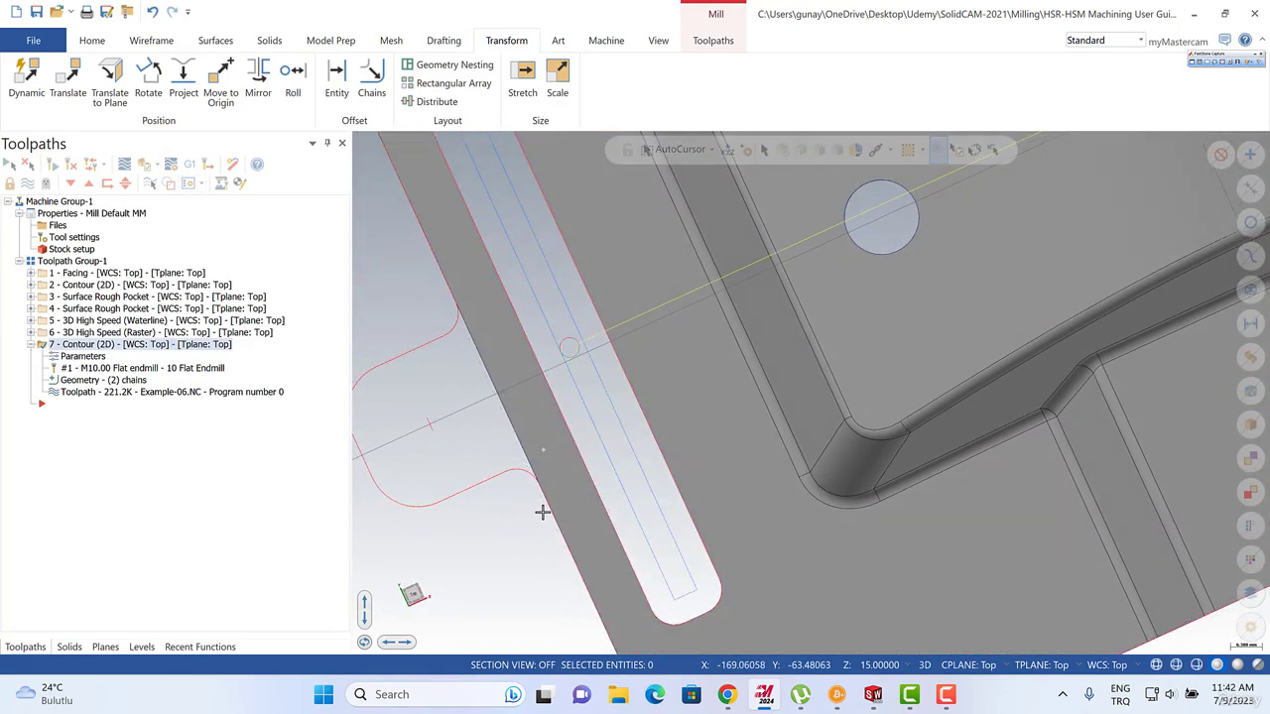
middle_drag(543, 512, 541, 463)
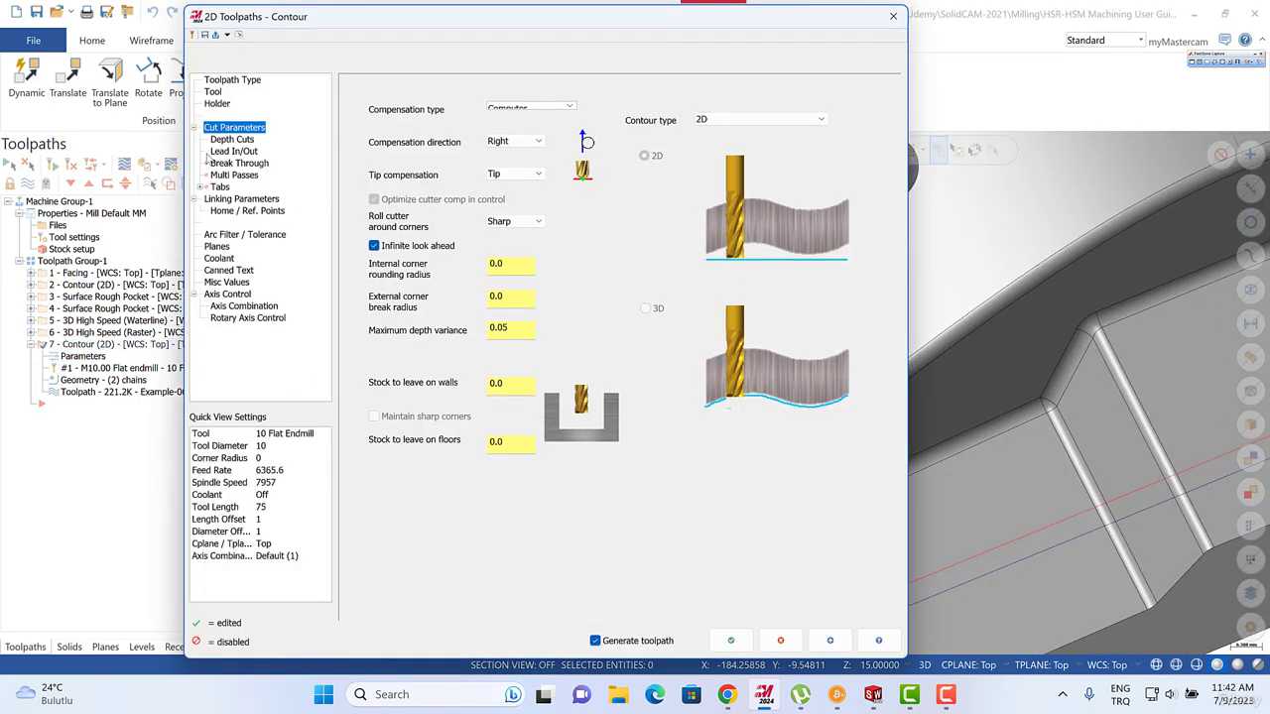
click(222, 153)
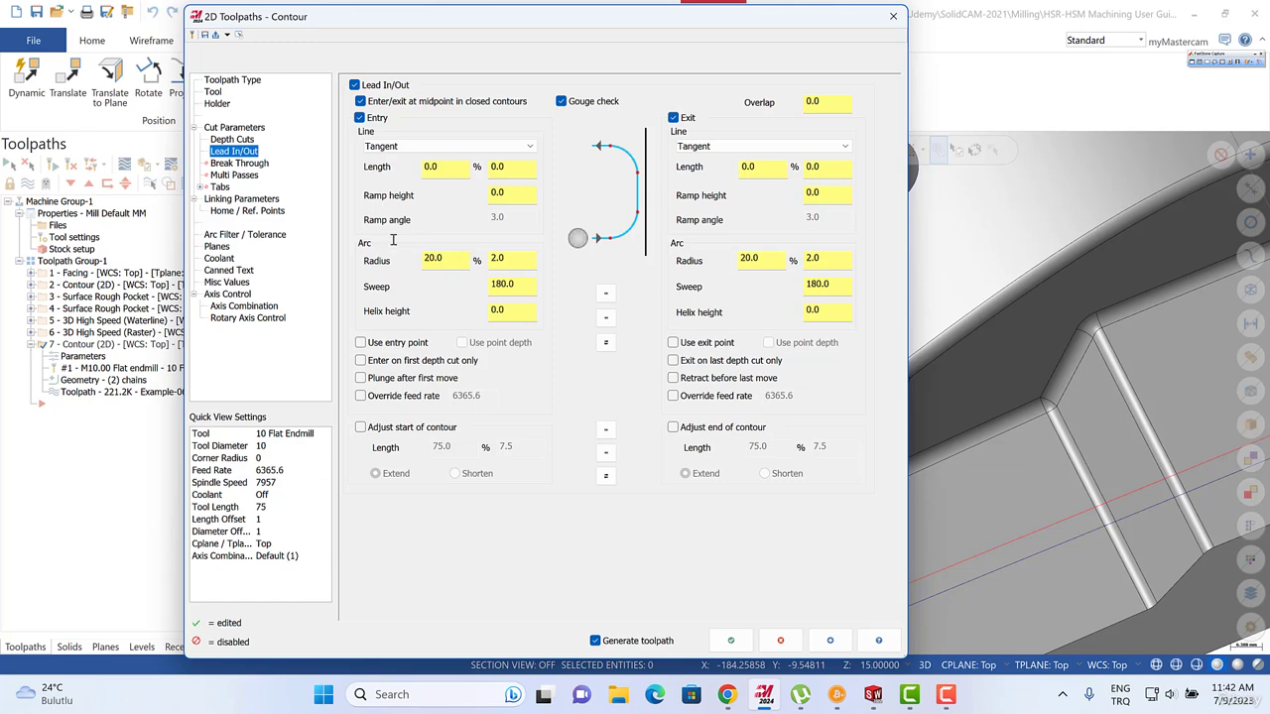
drag(444, 259, 393, 240)
text(10)
click(606, 293)
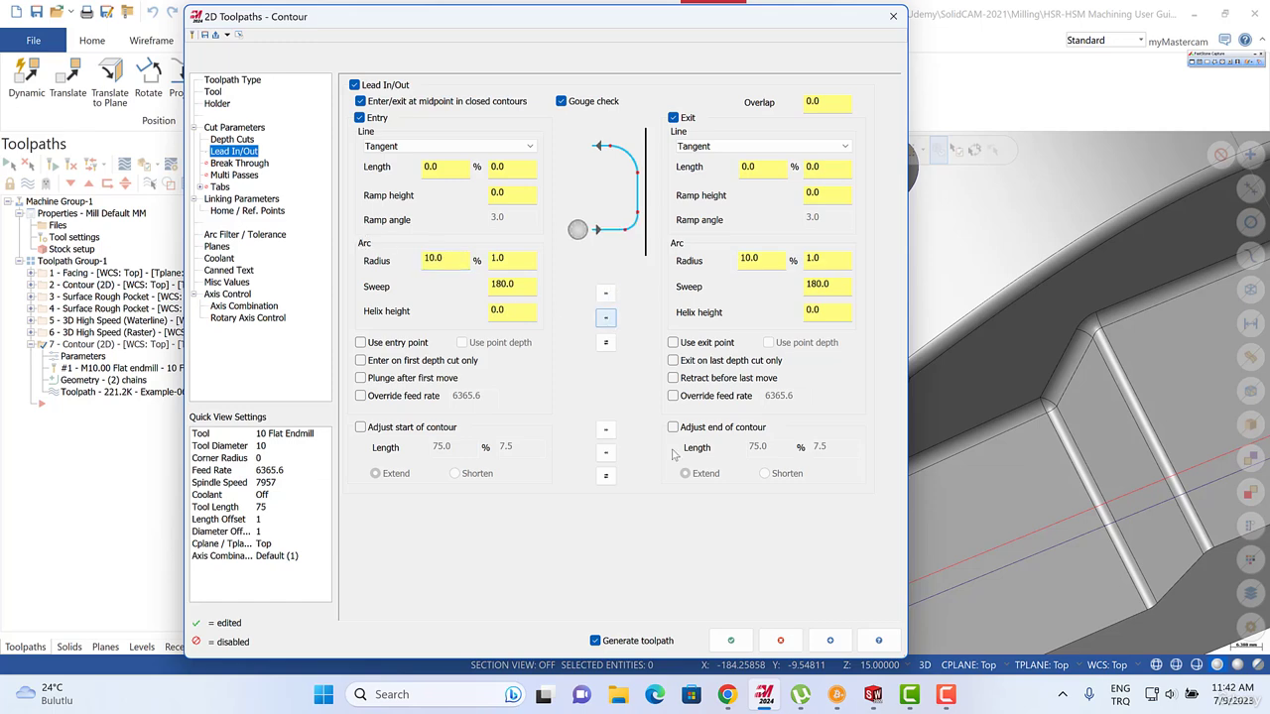
click(729, 640)
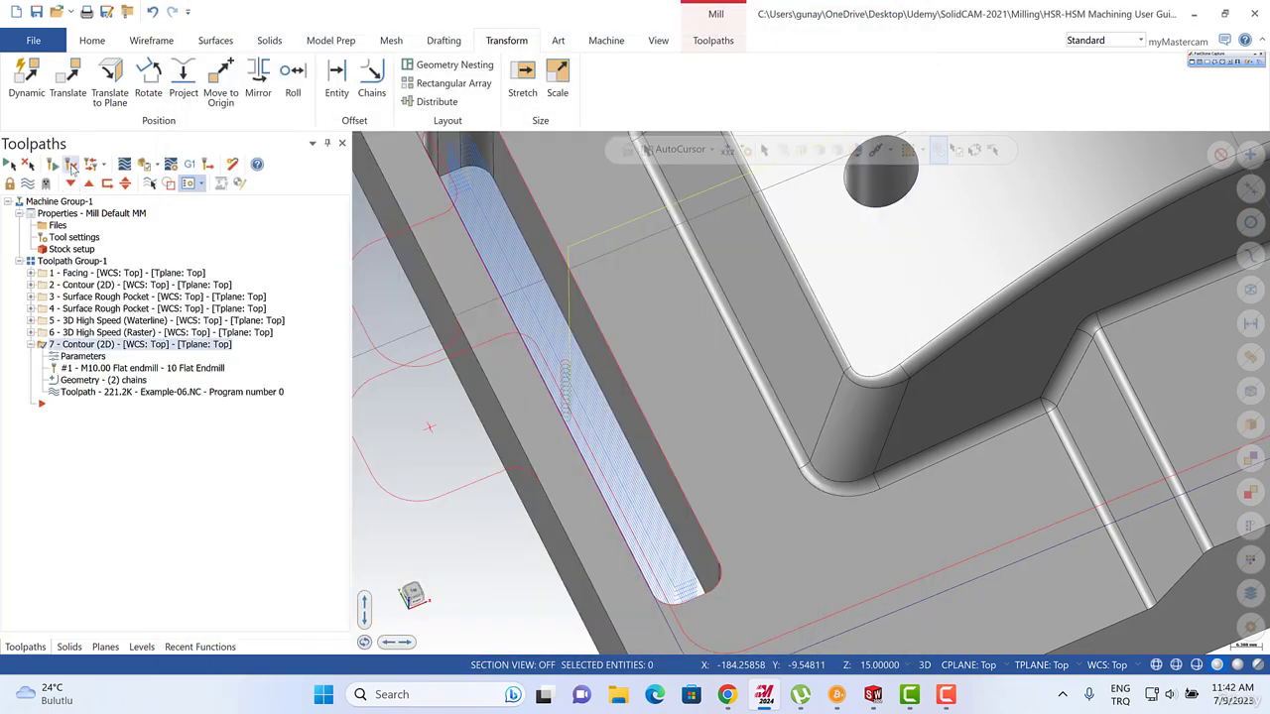
scroll(530, 513, down, 3)
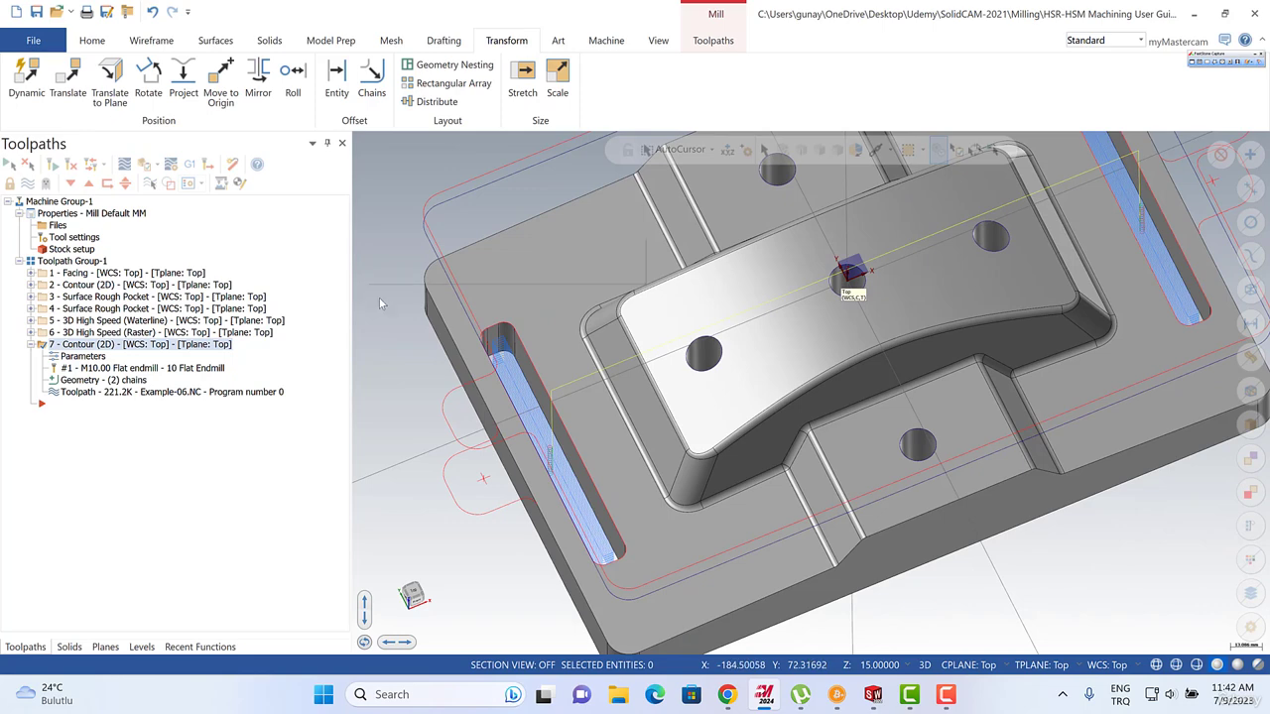
Return to the top view, select all seven operations and hide their toolpath display.
right_click(380, 303)
click(401, 378)
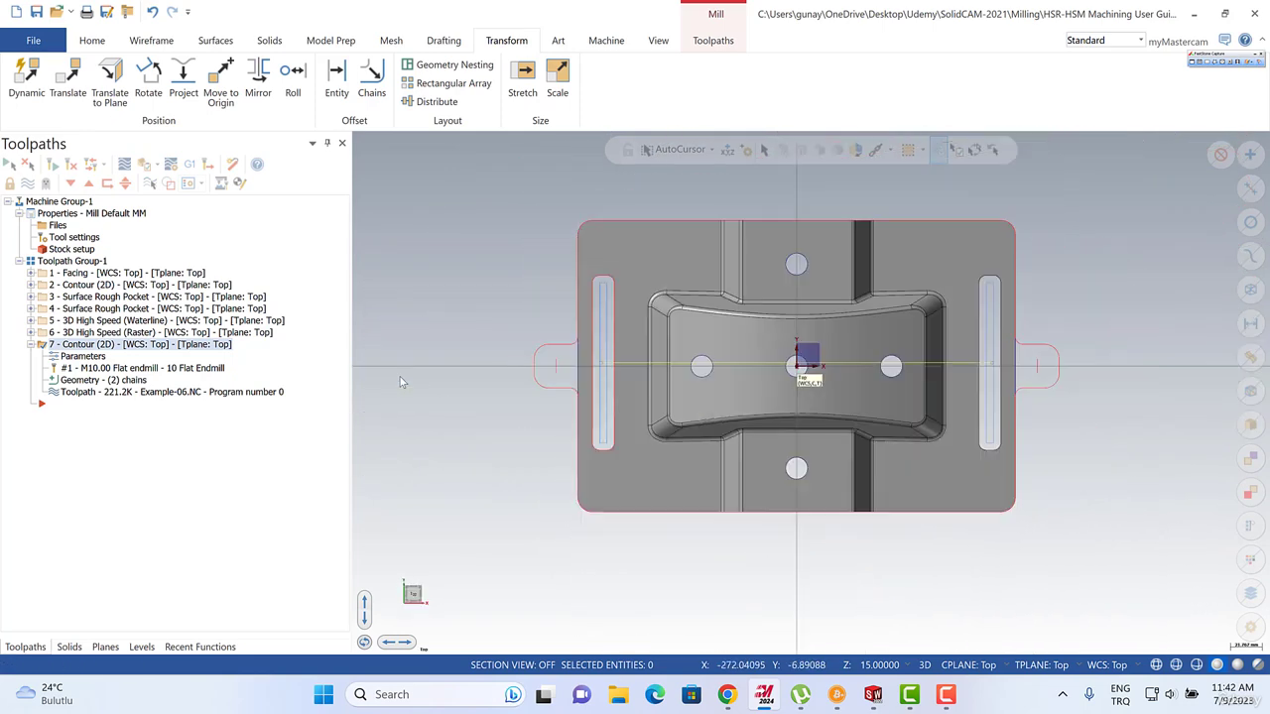
scroll(638, 364, up, 2)
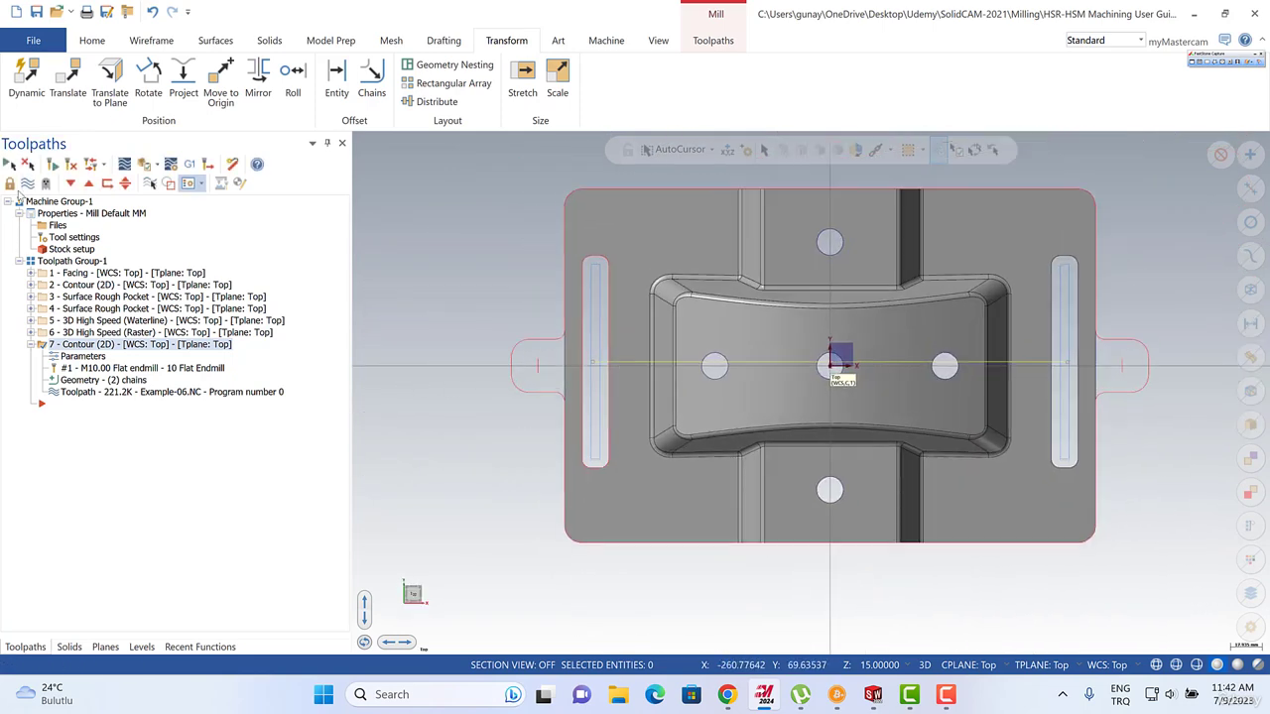
click(9, 165)
click(27, 185)
click(28, 185)
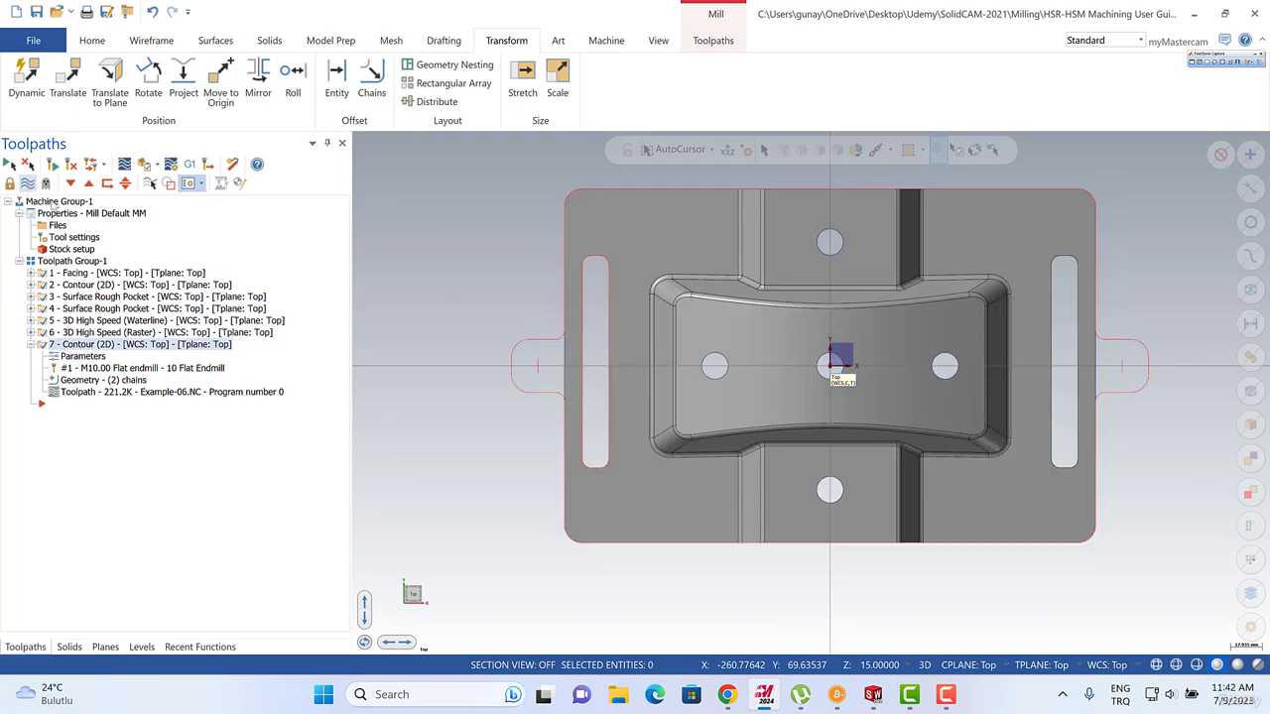
middle_drag(578, 542, 609, 389)
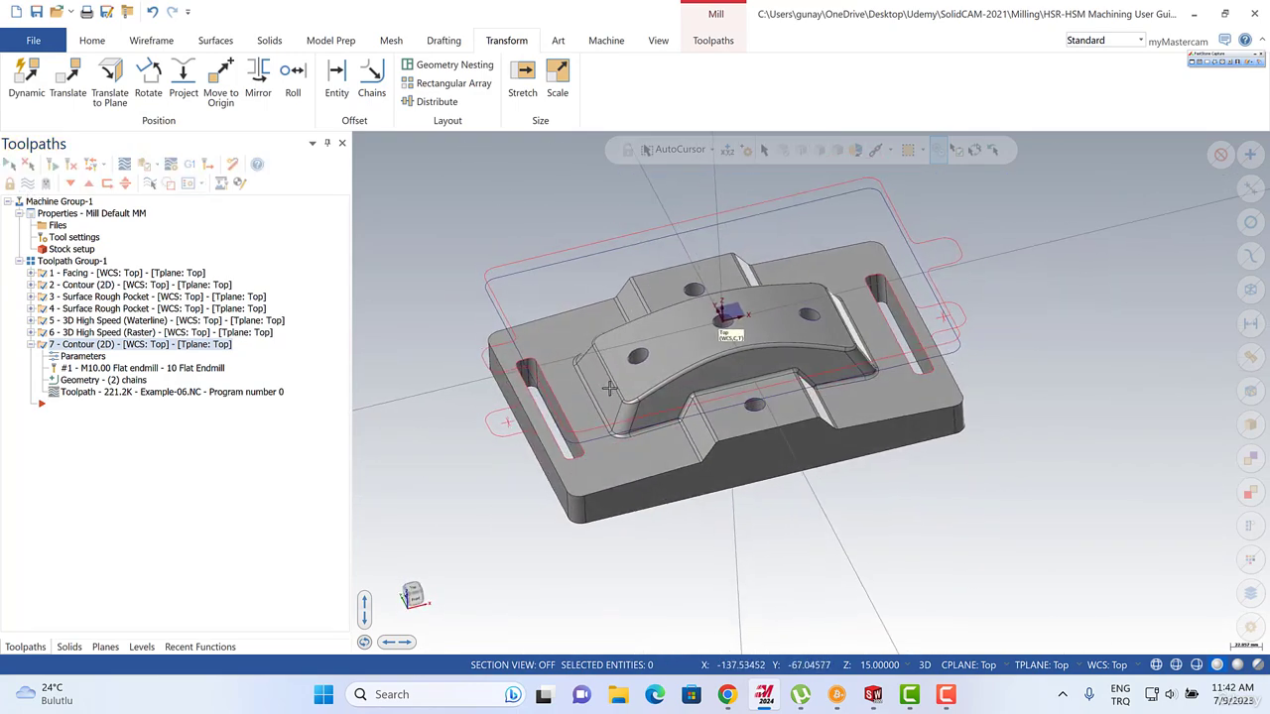
Collapse the 7 - Contour (2D) operation and move the insert position up to directly after 2 - Contour (2D).
click(31, 344)
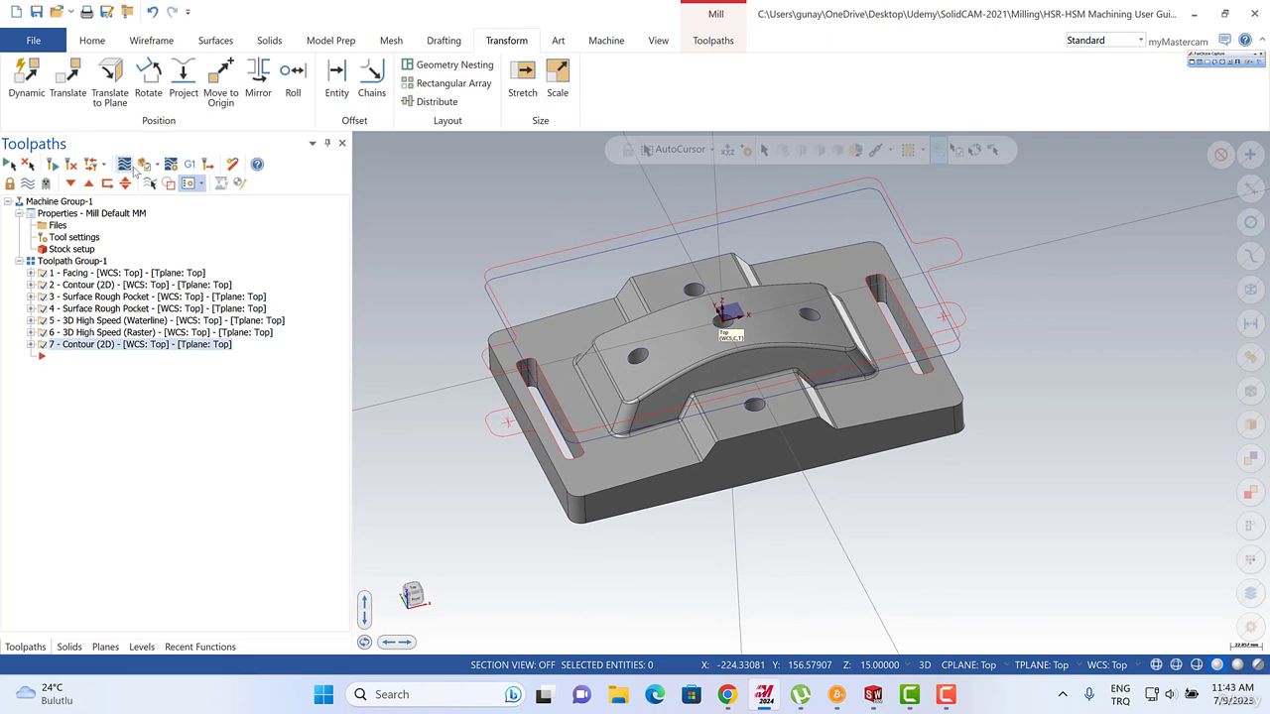
click(89, 187)
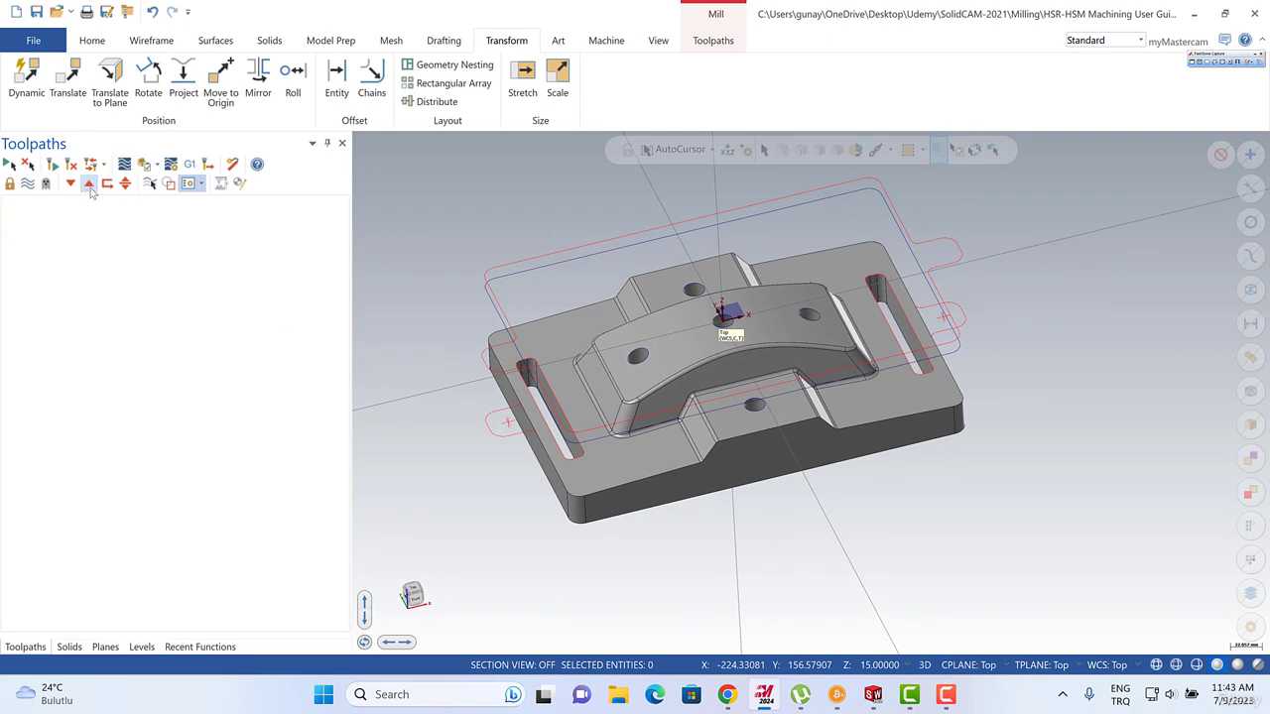
click(90, 187)
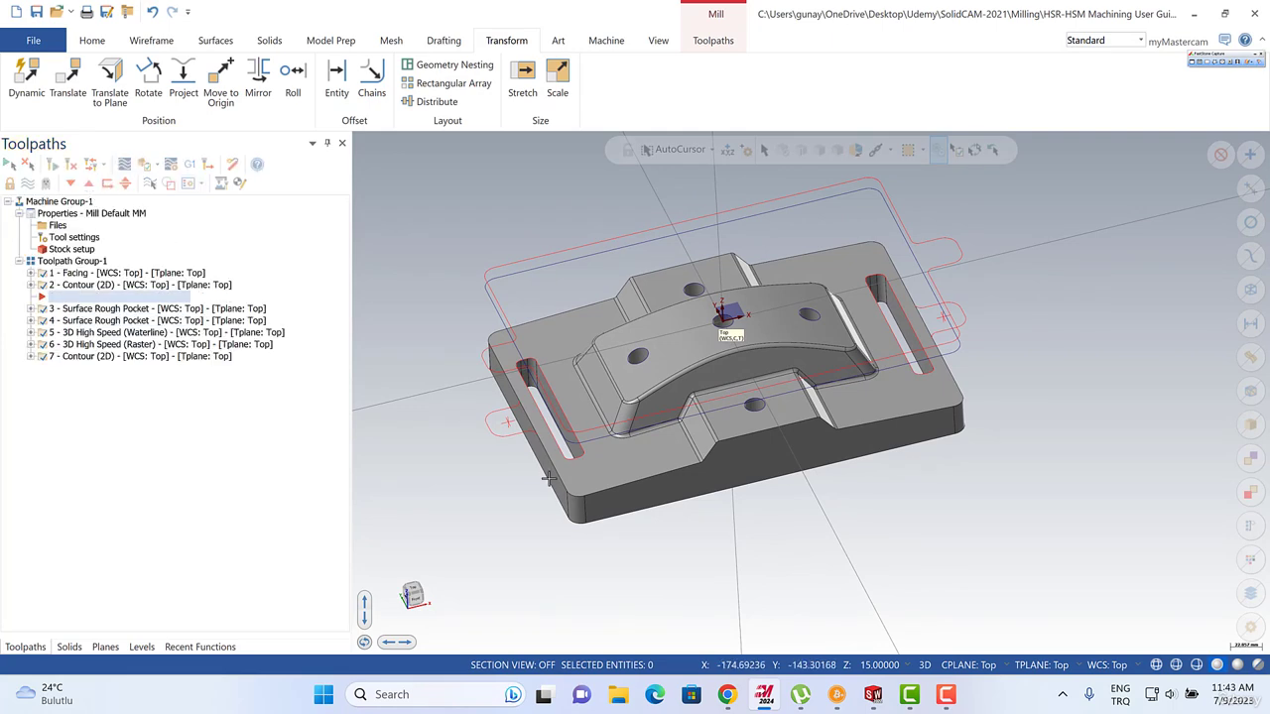
mouse_move(545, 475)
middle_down()
mouse_move(551, 437)
mouse_move(554, 467)
middle_up()
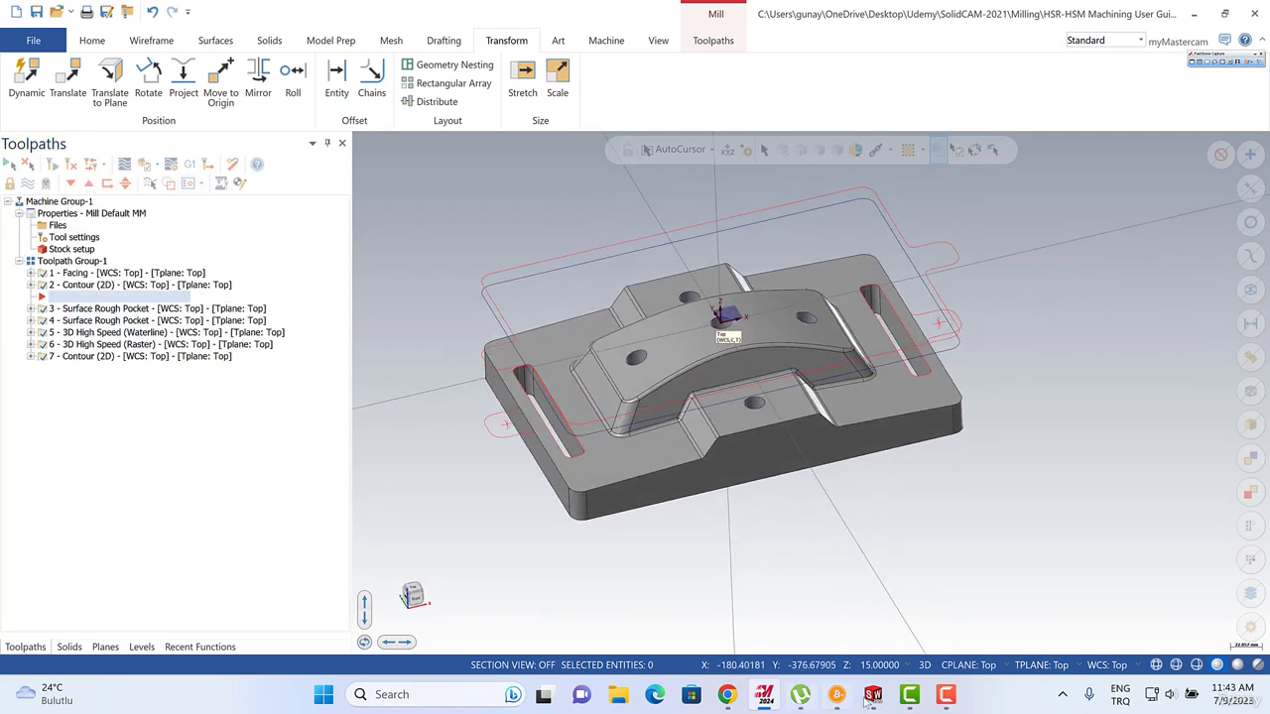
Switch the construction mode to 2D and set the Z depth to 0.
click(922, 667)
click(888, 669)
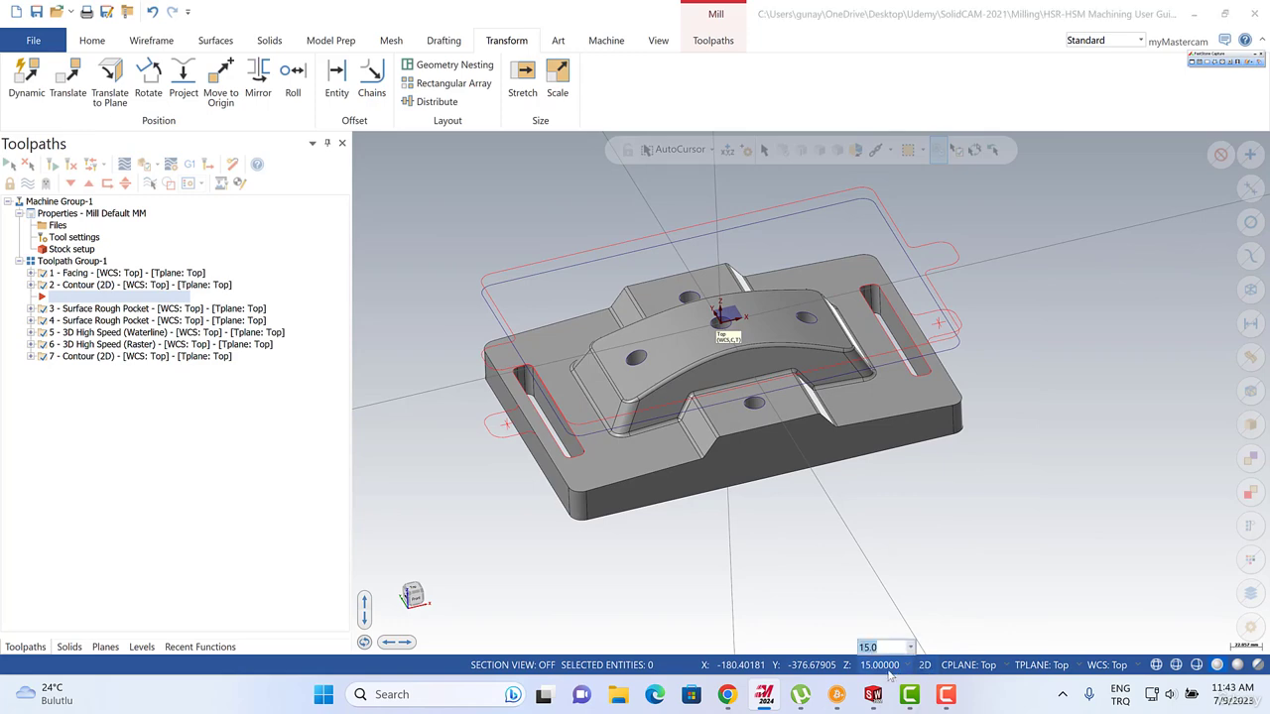
text(0)
key(Return)
Create Curve One Edge circles from the edges of the five round holes on the part's underside.
middle_drag(604, 402, 594, 302)
scroll(635, 315, down, 2)
scroll(720, 501, up, 3)
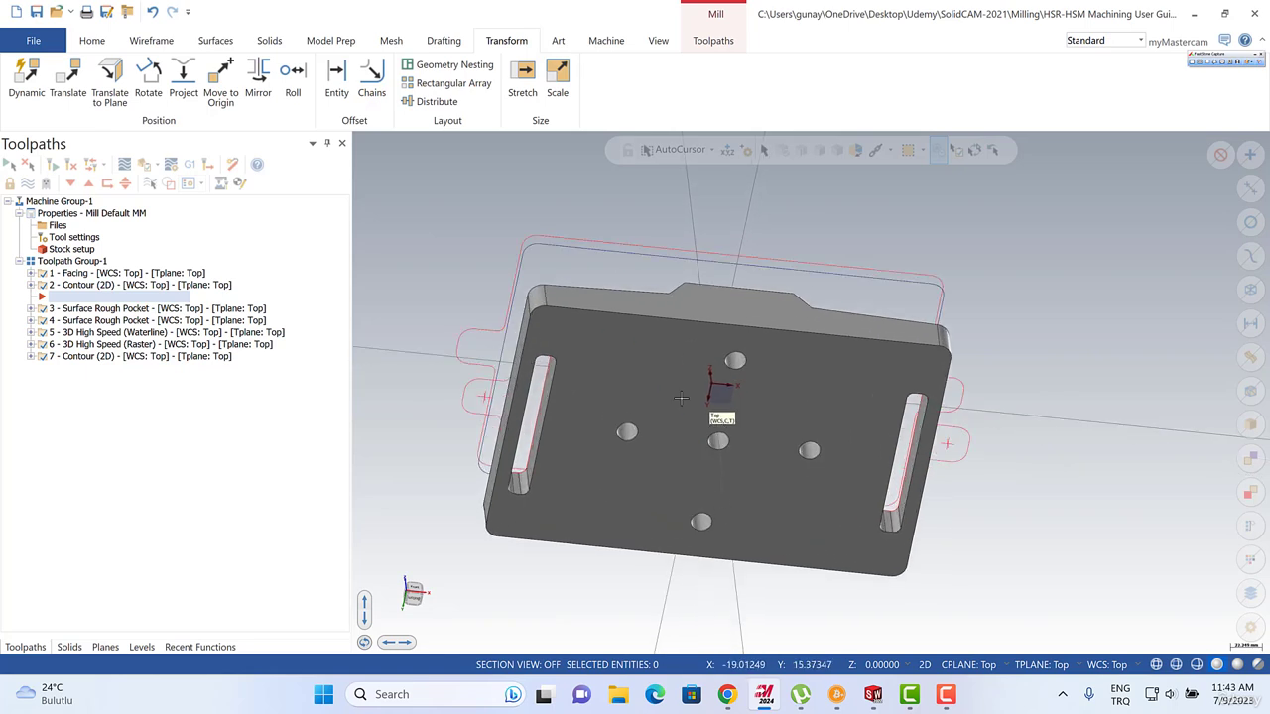
click(161, 43)
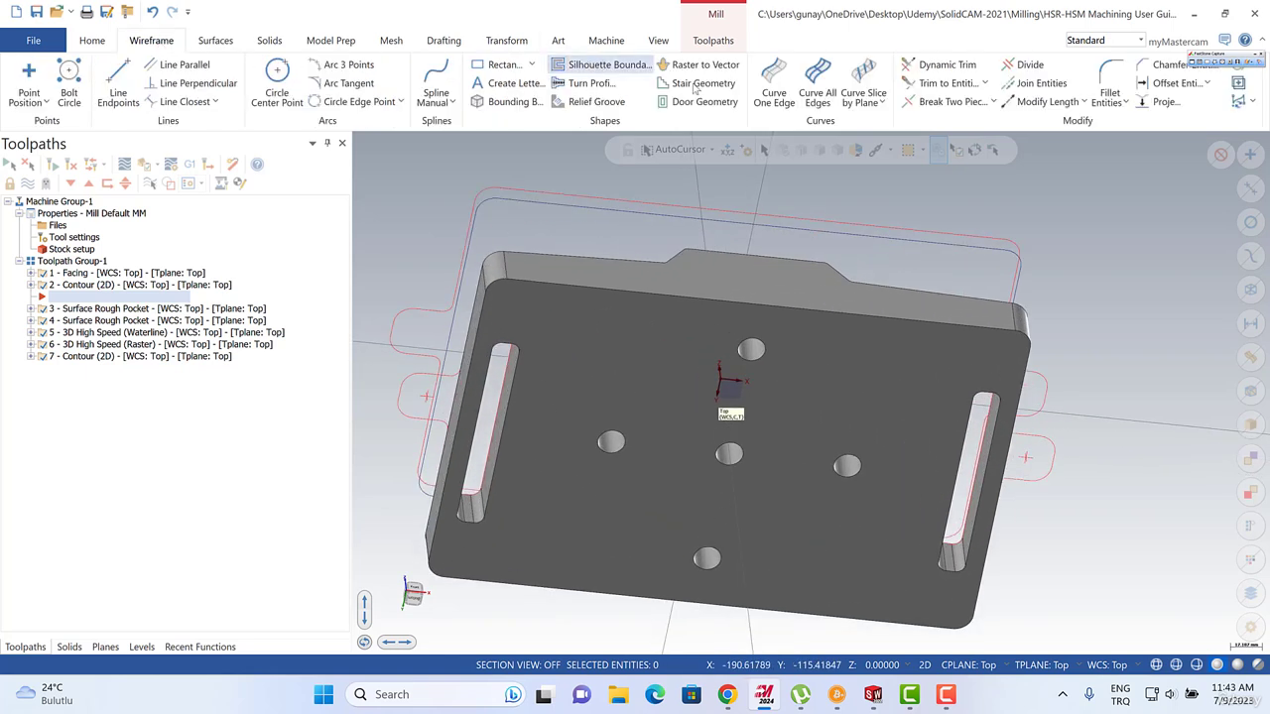
click(774, 84)
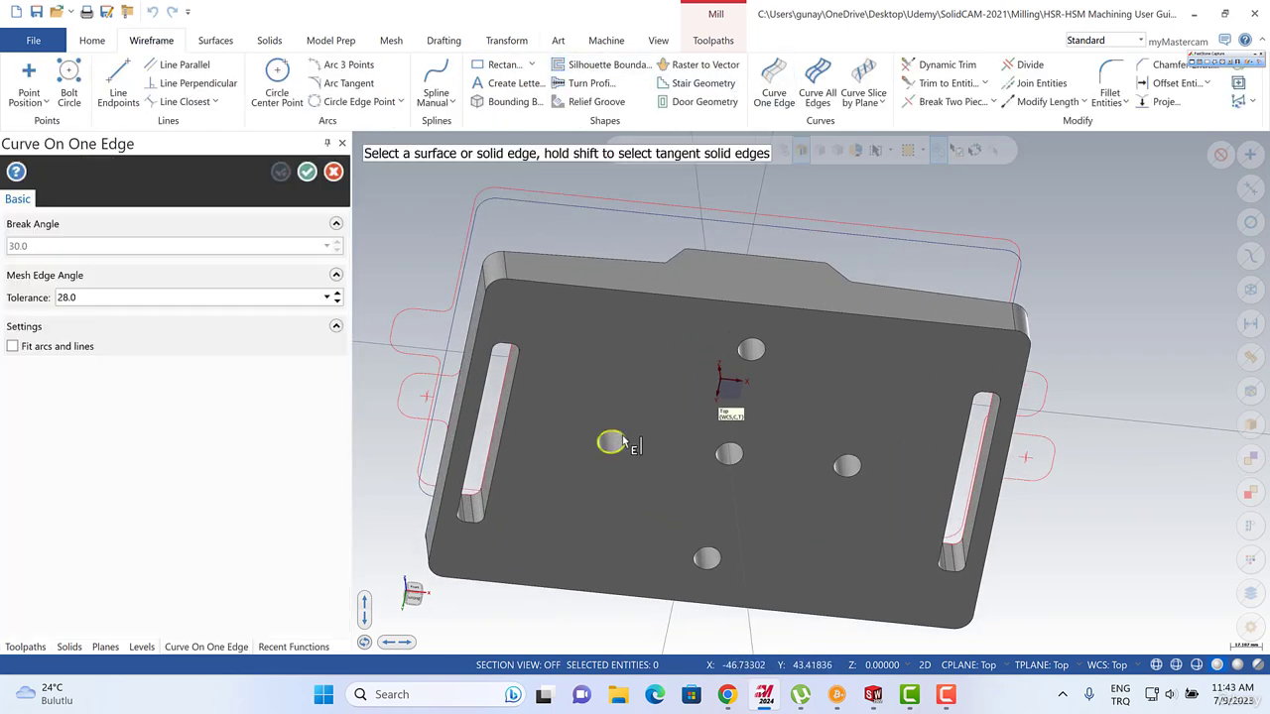
click(622, 441)
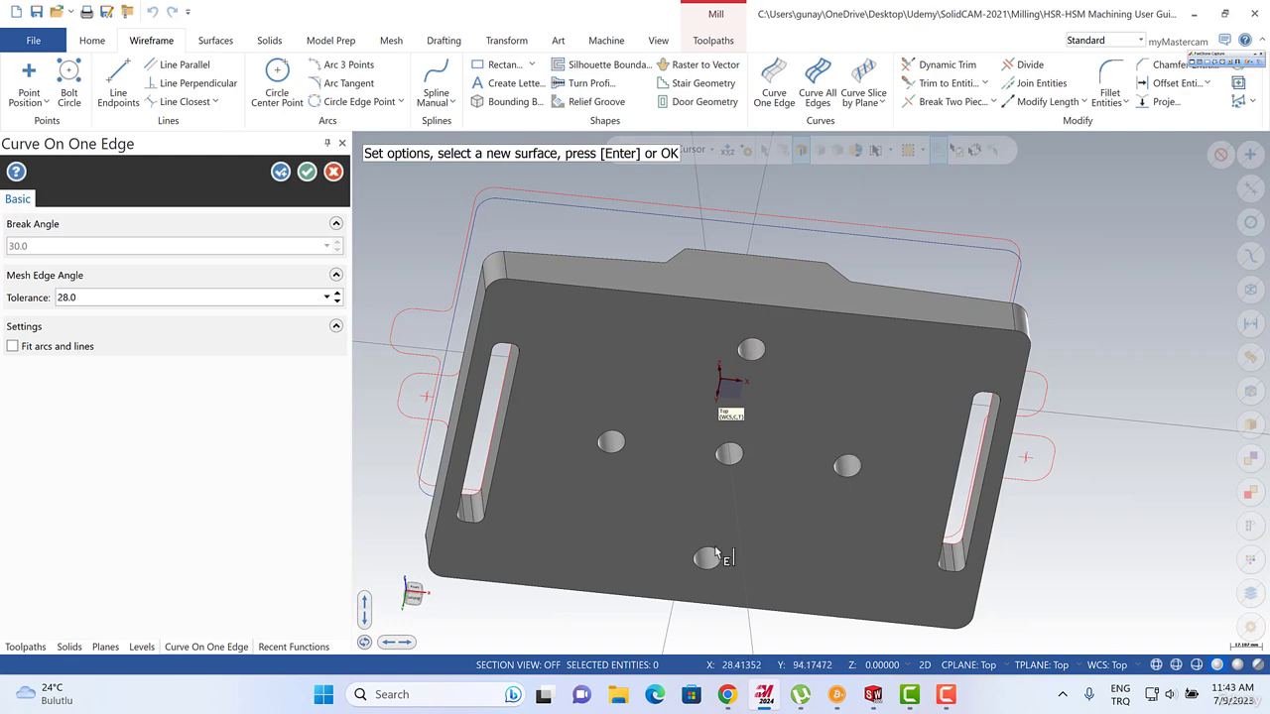
scroll(651, 492, down, 2)
middle_drag(705, 411, 681, 202)
scroll(716, 529, down, 1)
scroll(681, 202, up, 1)
middle_drag(636, 296, 527, 231)
click(307, 172)
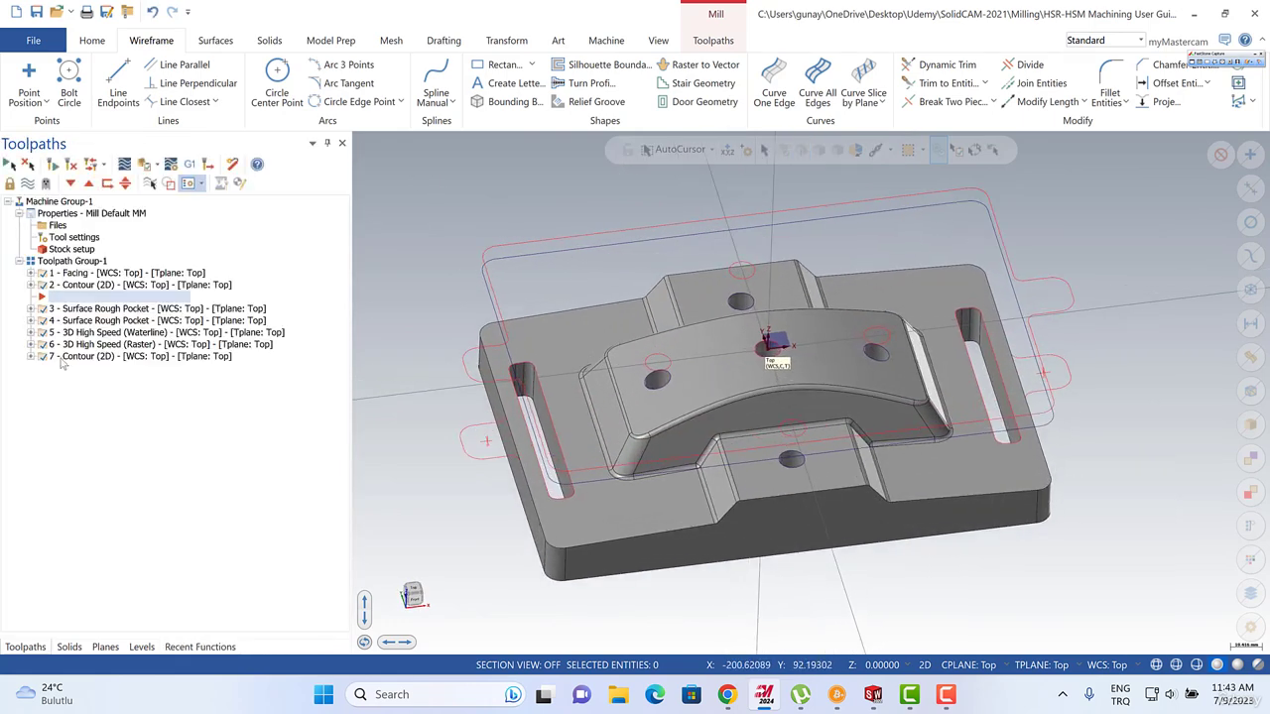
Add a Drill toolpath at the insert position and select the five 15 mm hole circles as its features.
right_click(83, 301)
mouse_move(231, 234)
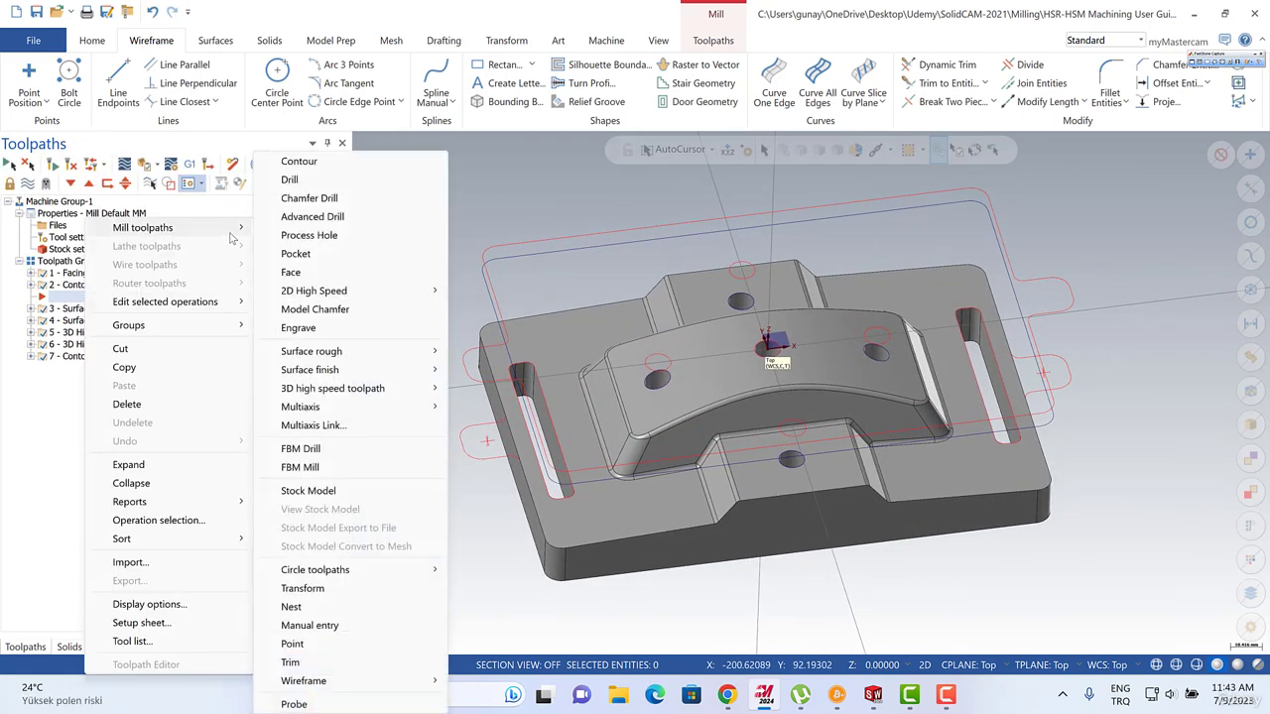
click(362, 181)
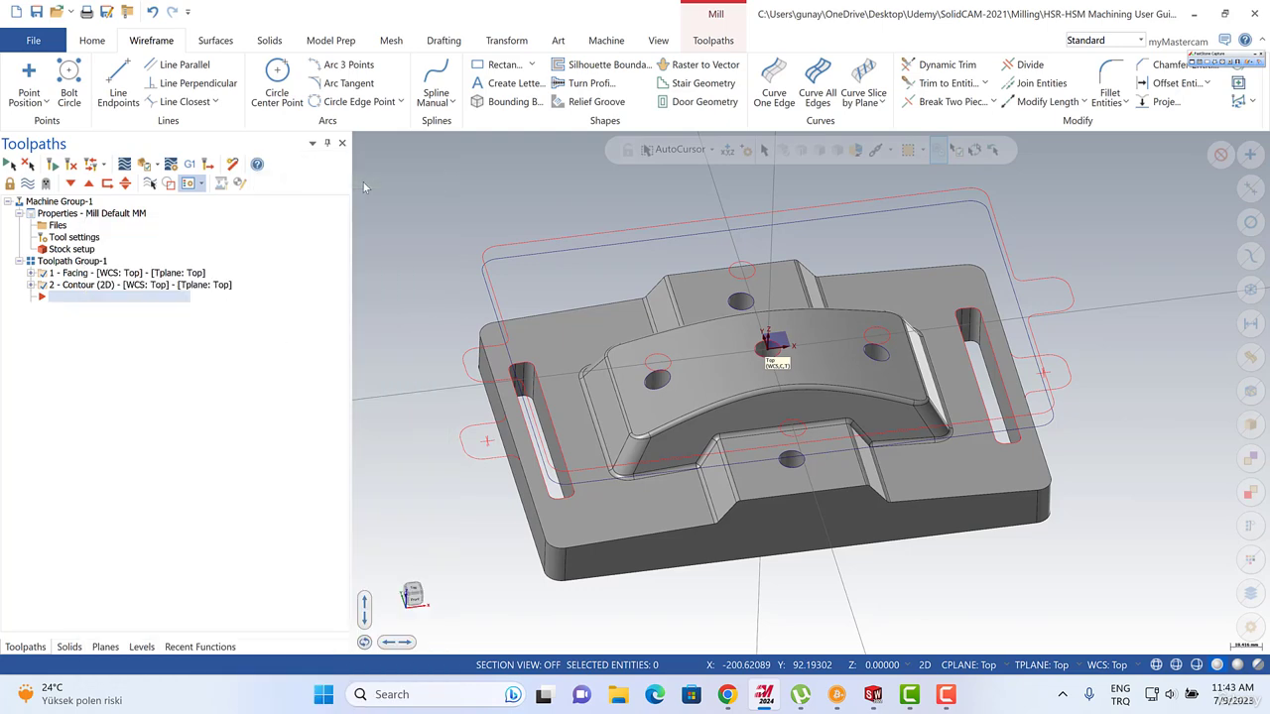
click(661, 362)
scroll(729, 460, down, 2)
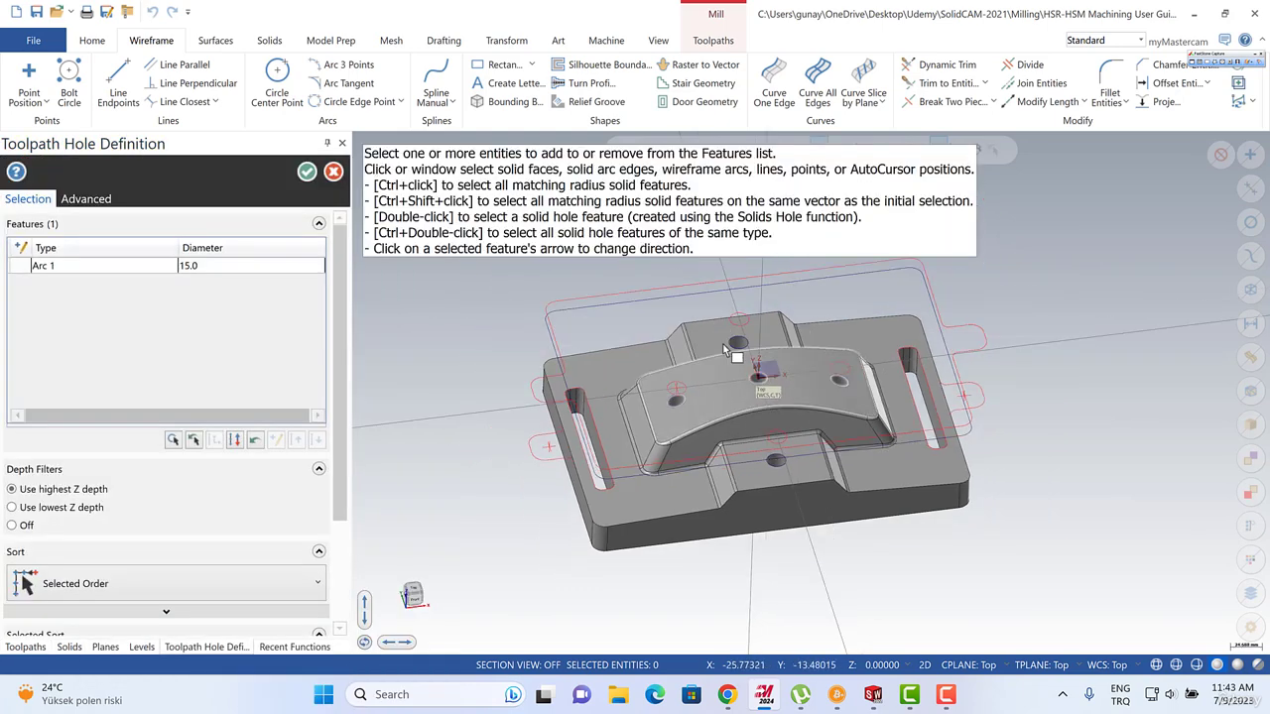
click(739, 319)
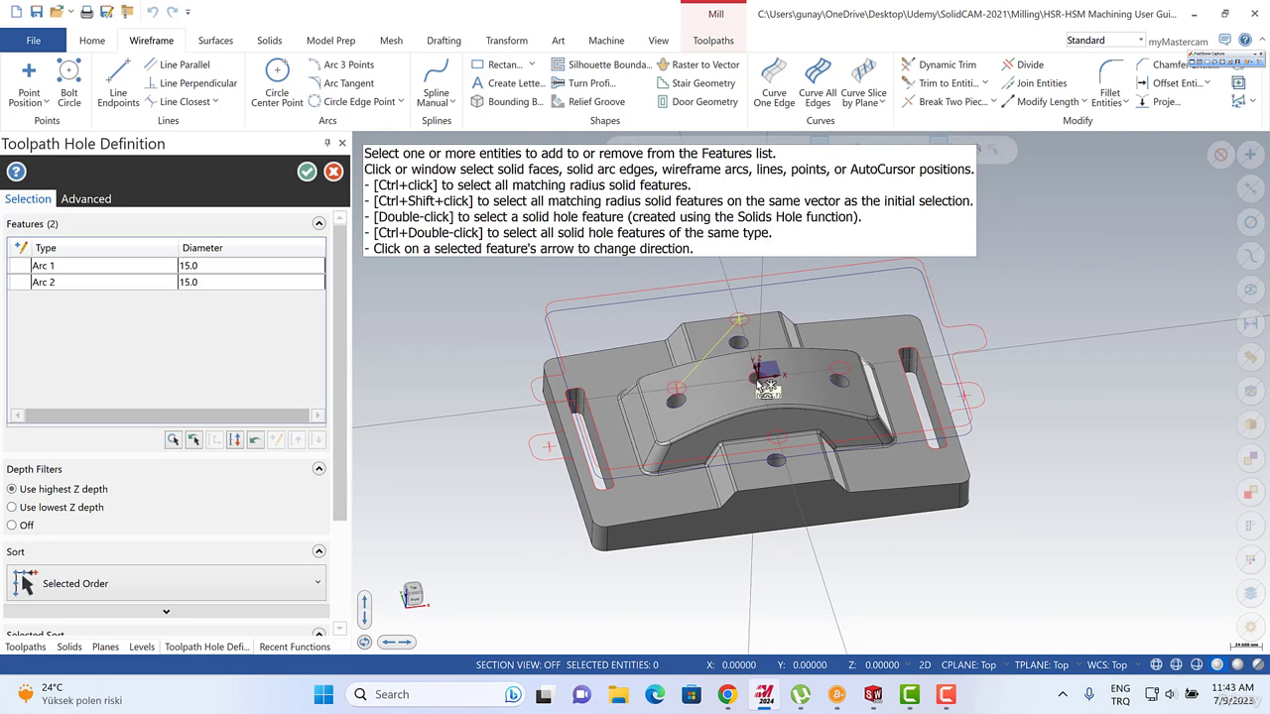
click(760, 380)
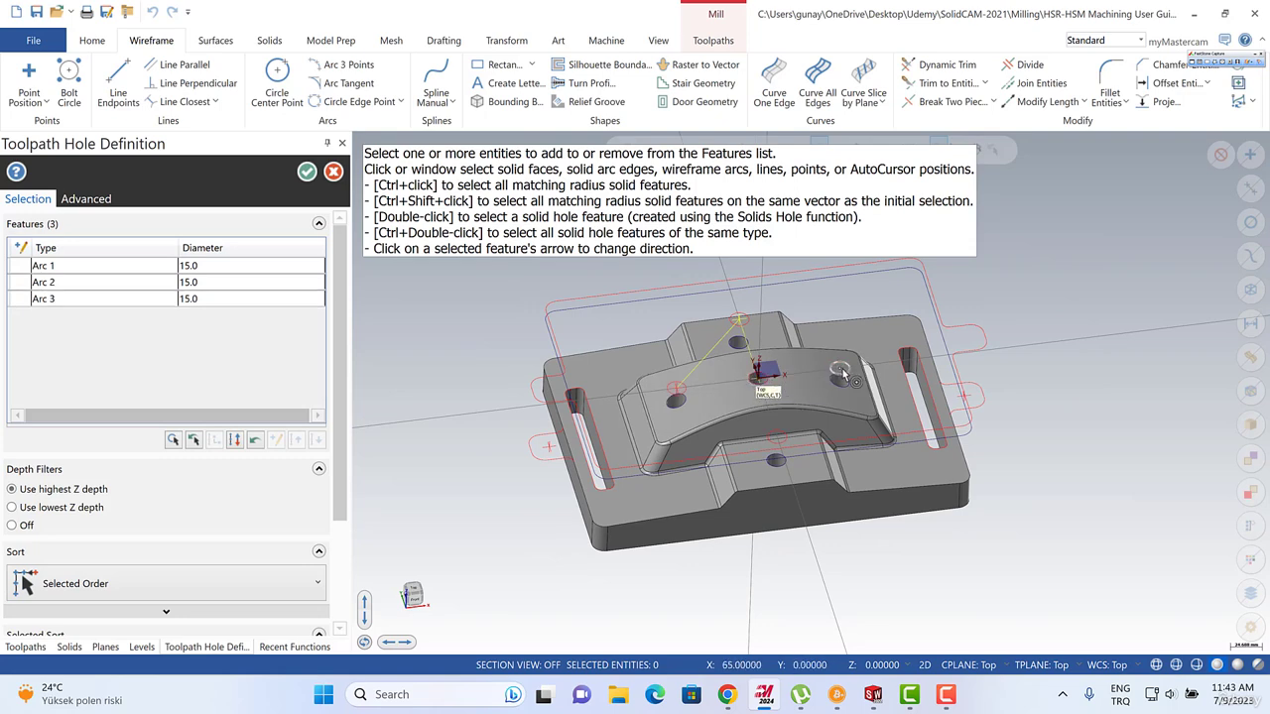
click(840, 374)
click(779, 444)
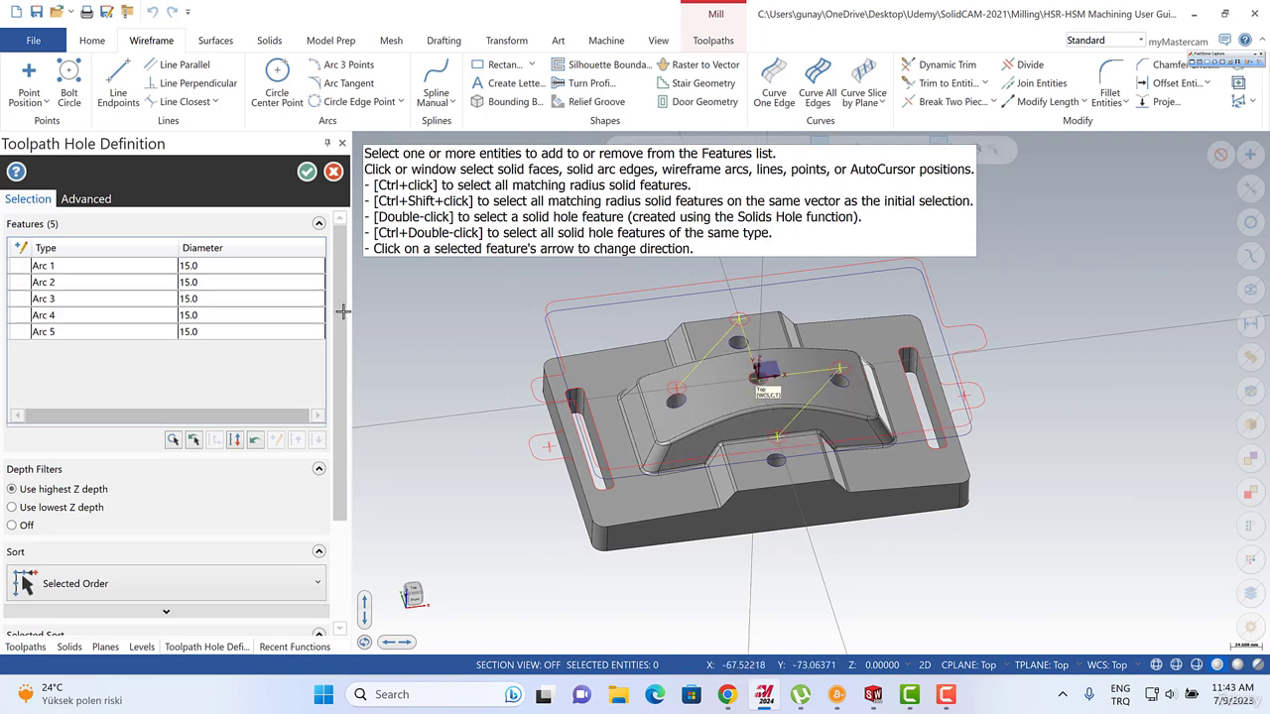
click(307, 173)
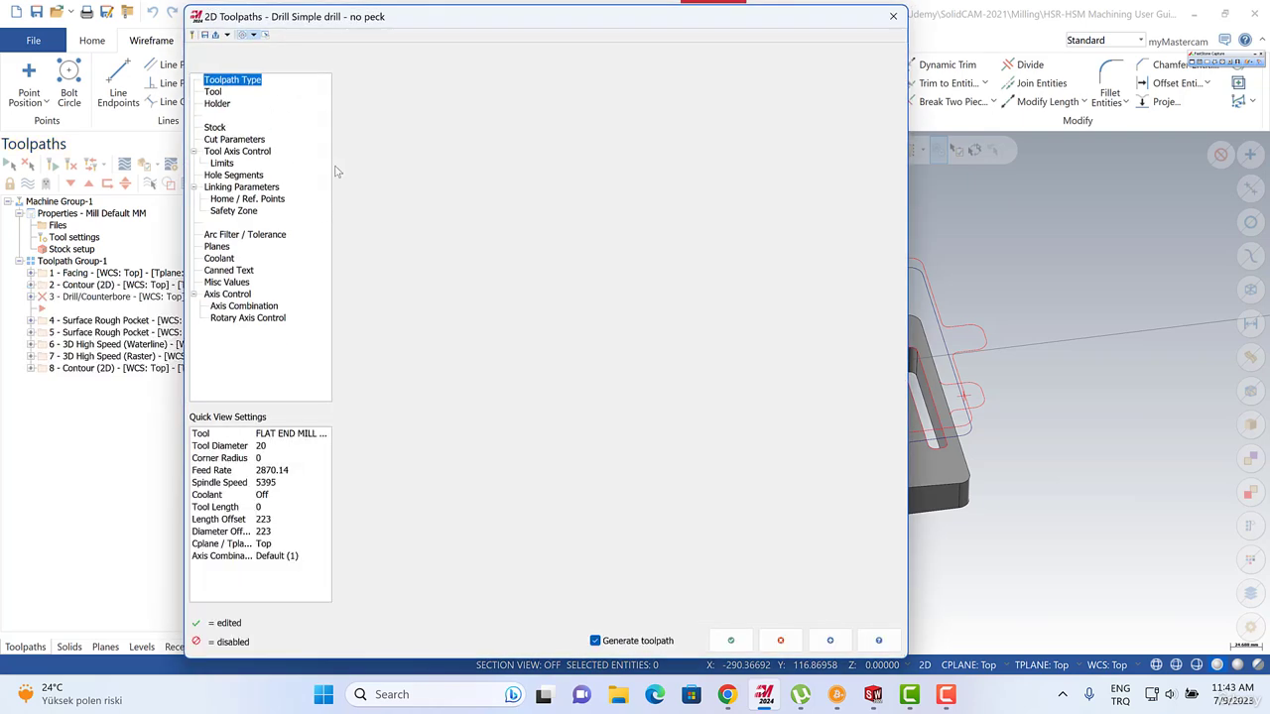
Create a new drill tool with a 10 mm diameter for the drill toolpath, keeping the default properties.
click(213, 92)
right_click(474, 210)
click(523, 233)
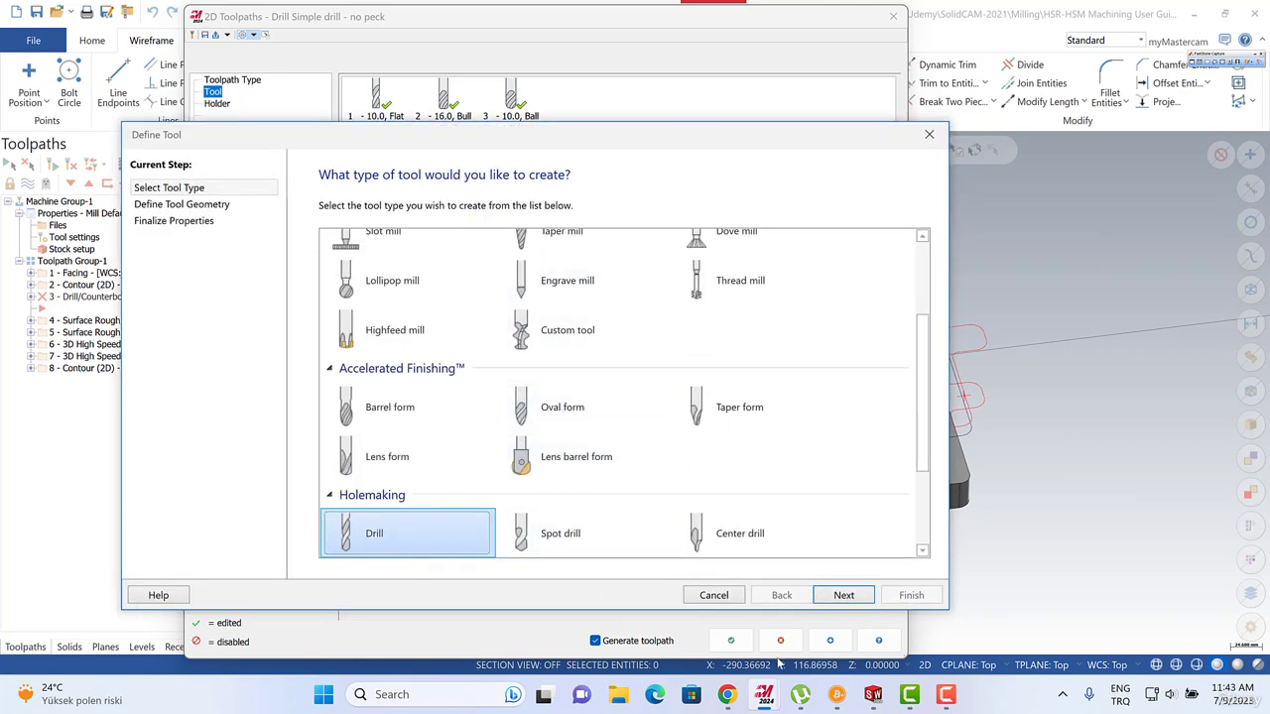
click(842, 597)
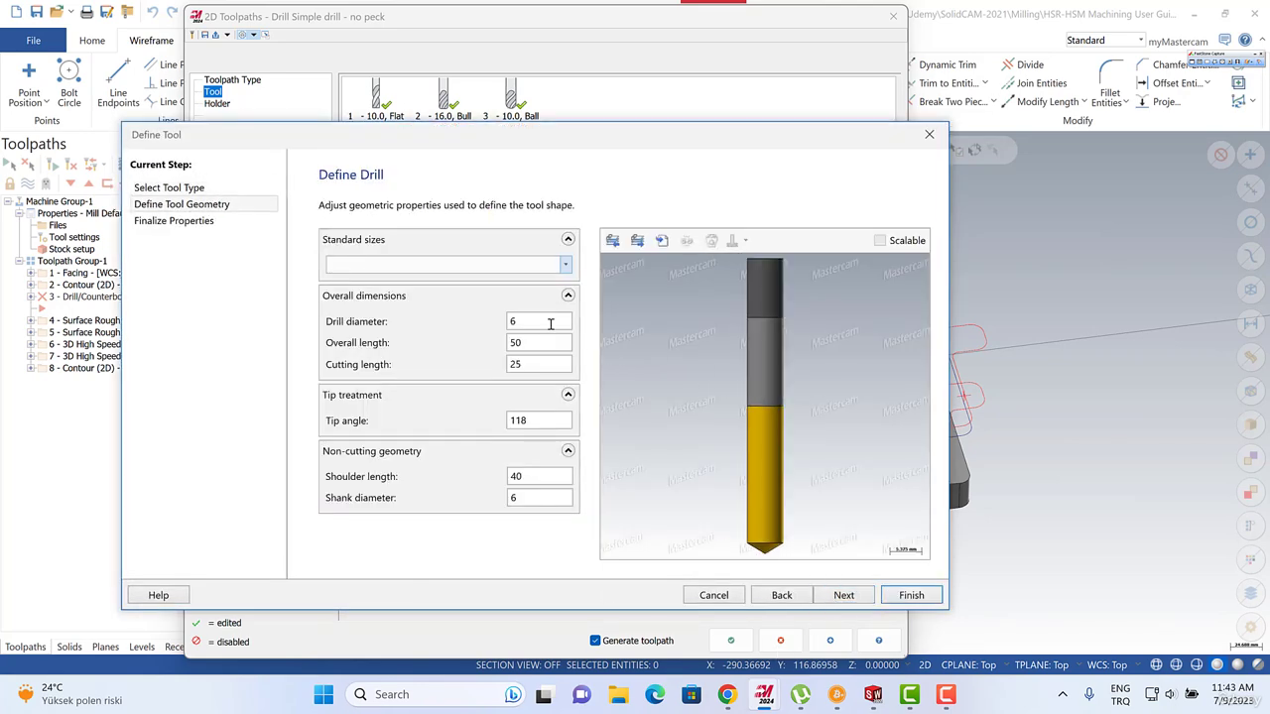
drag(550, 324, 504, 324)
click(539, 345)
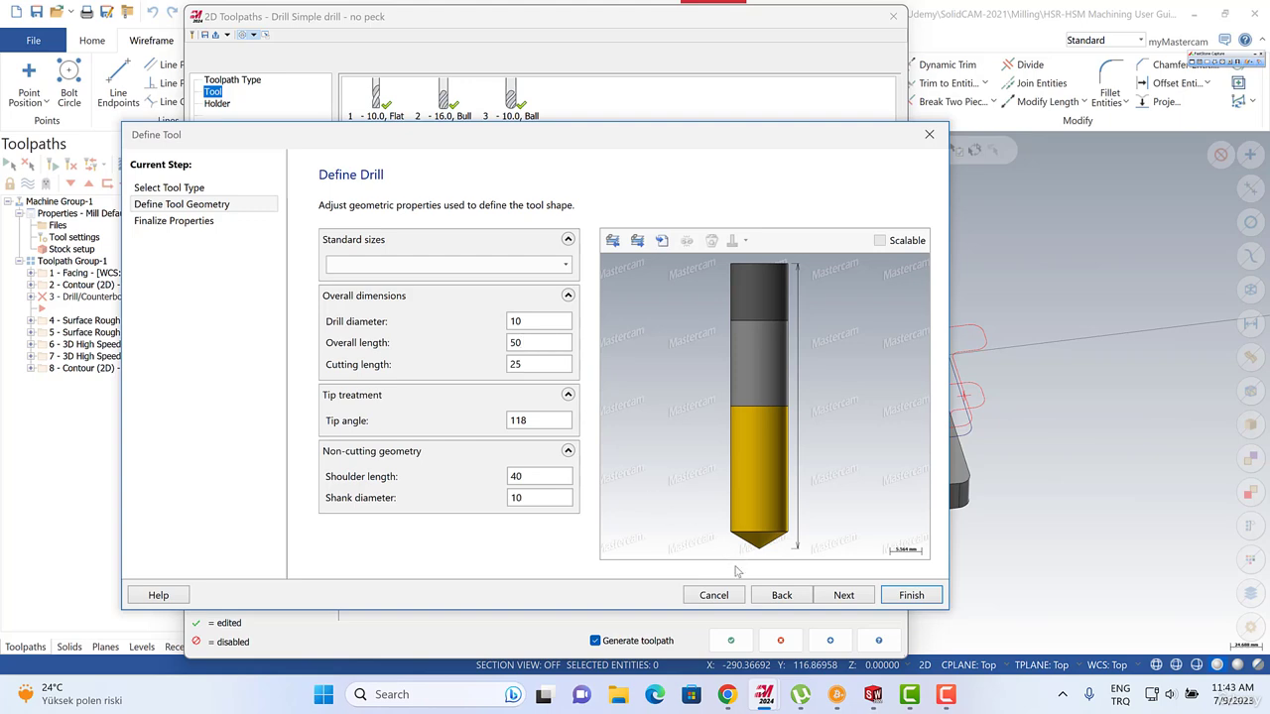
click(844, 595)
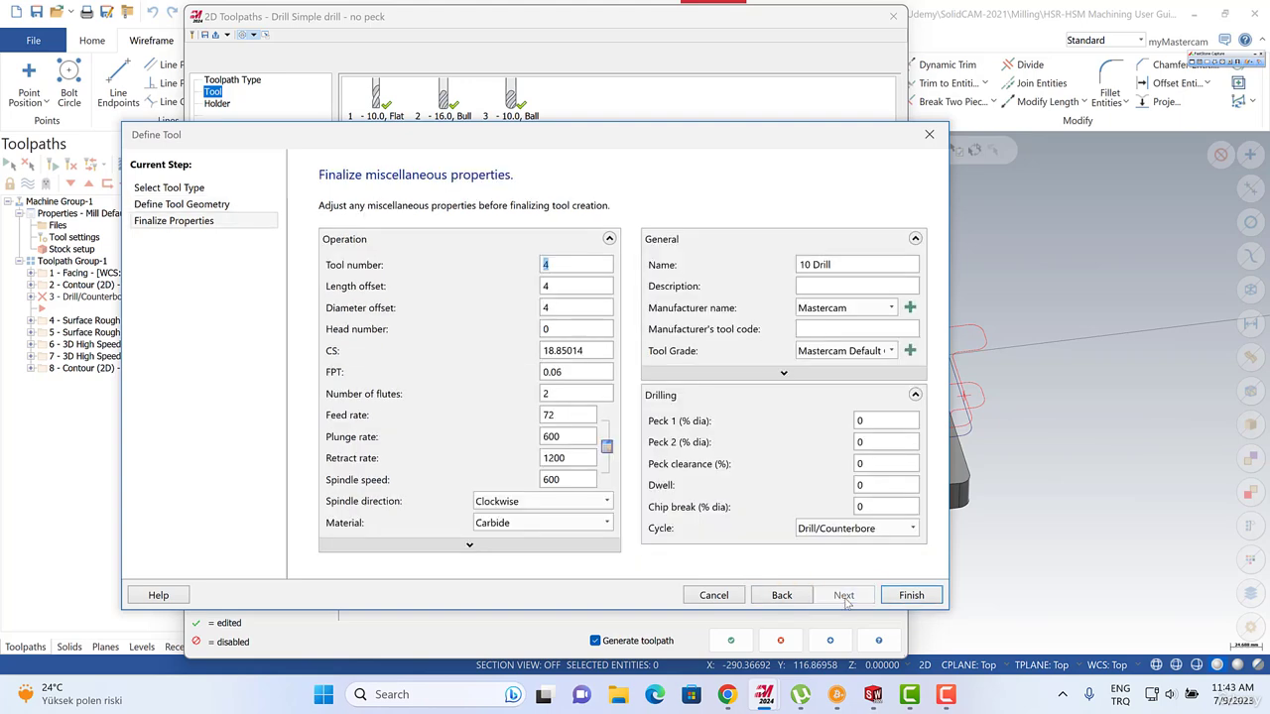
click(911, 595)
Set the drill toolpath's retract to 5.0 and its depth to -70, review the cut parameters, and generate it.
click(229, 152)
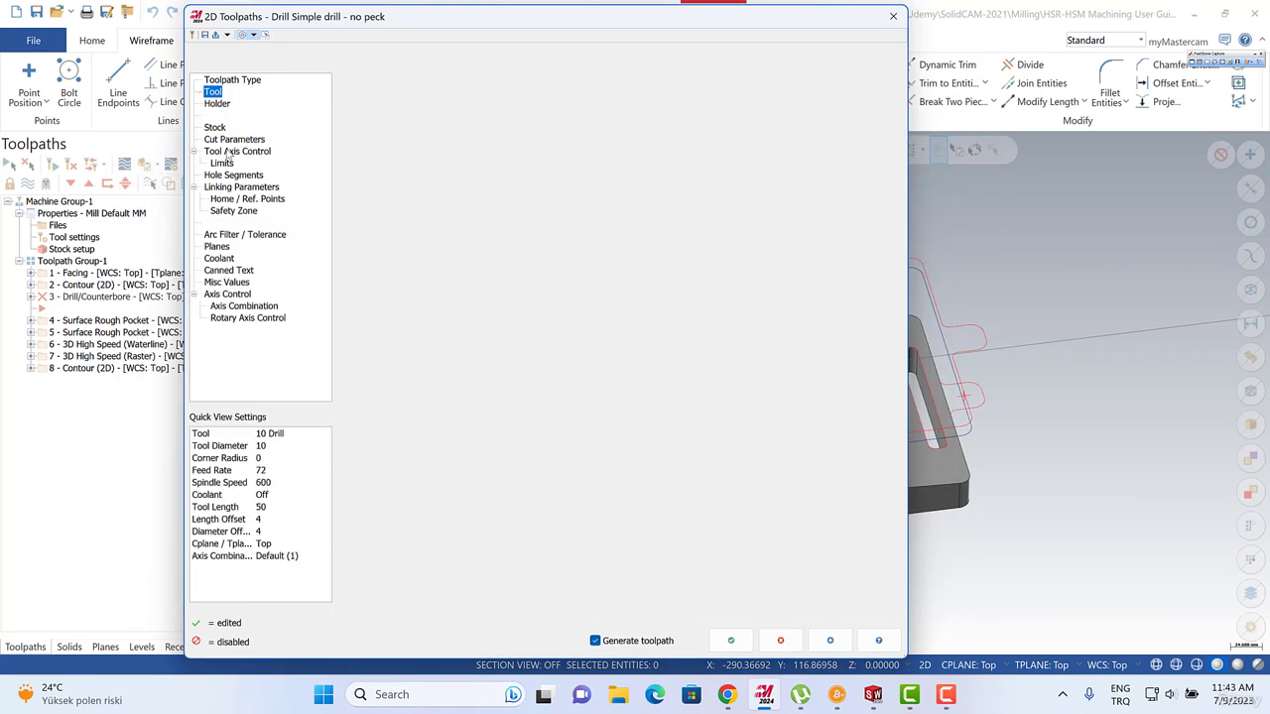
click(217, 129)
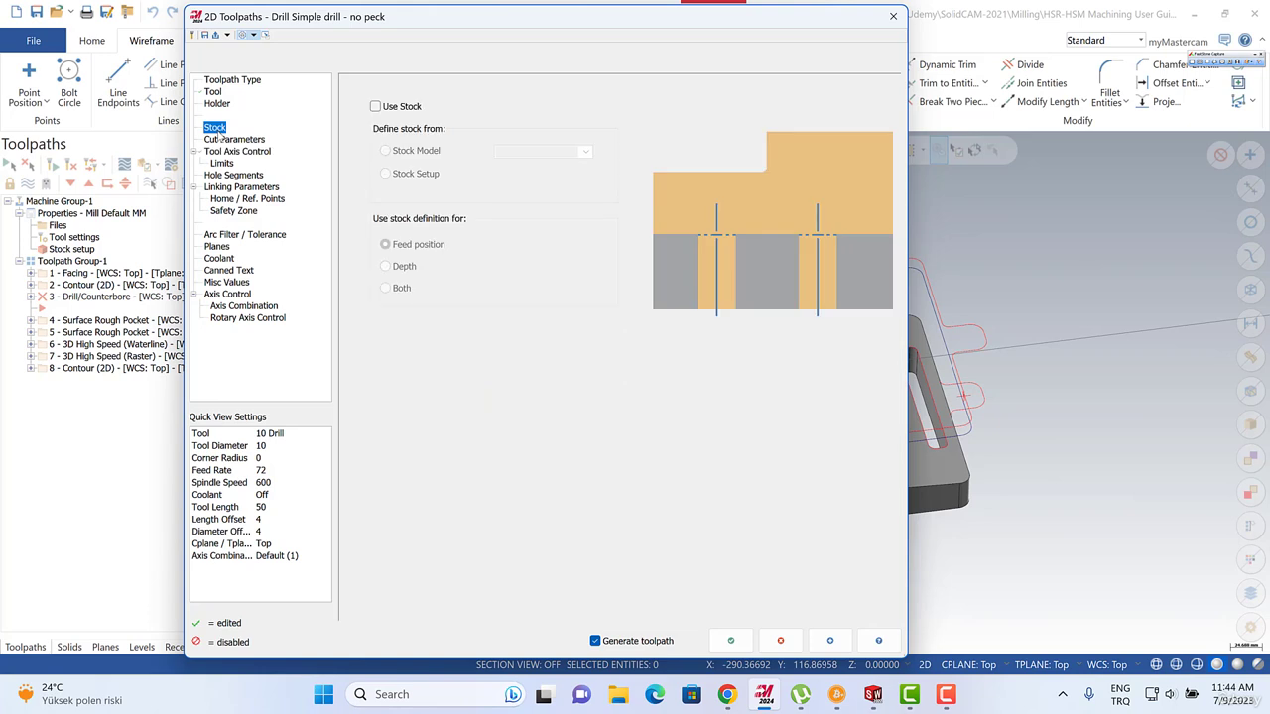
click(229, 152)
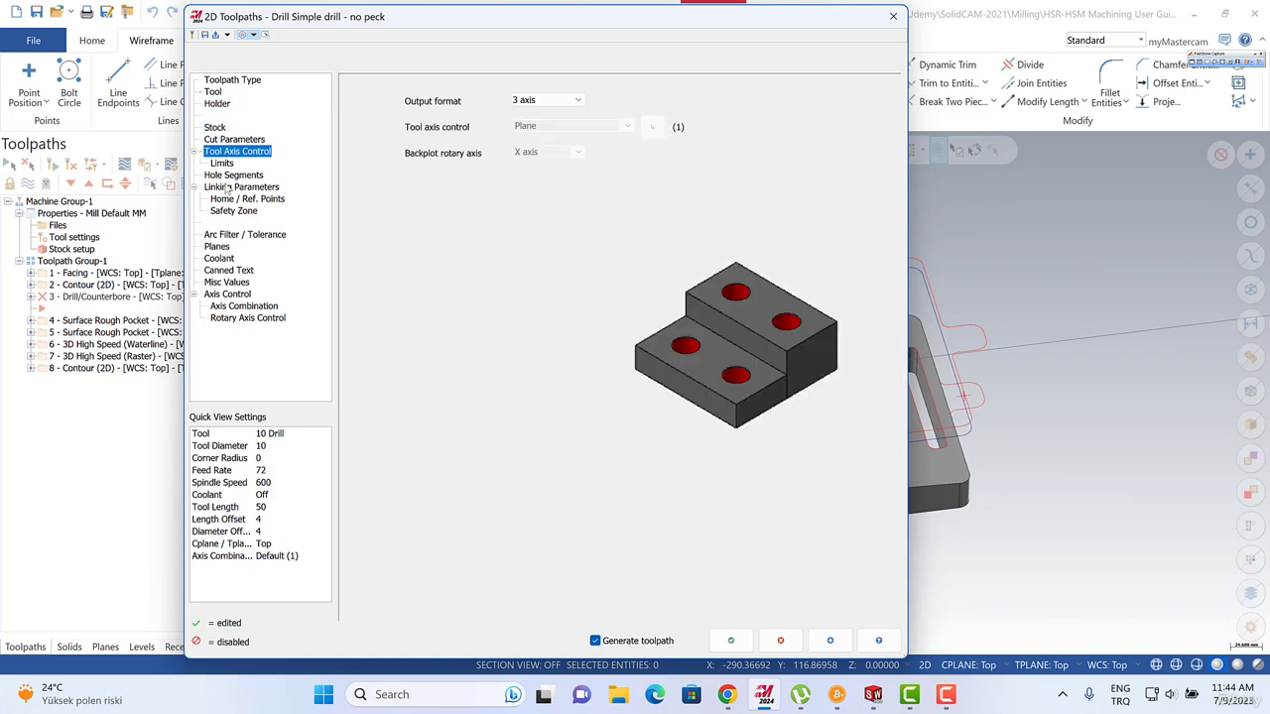
click(226, 187)
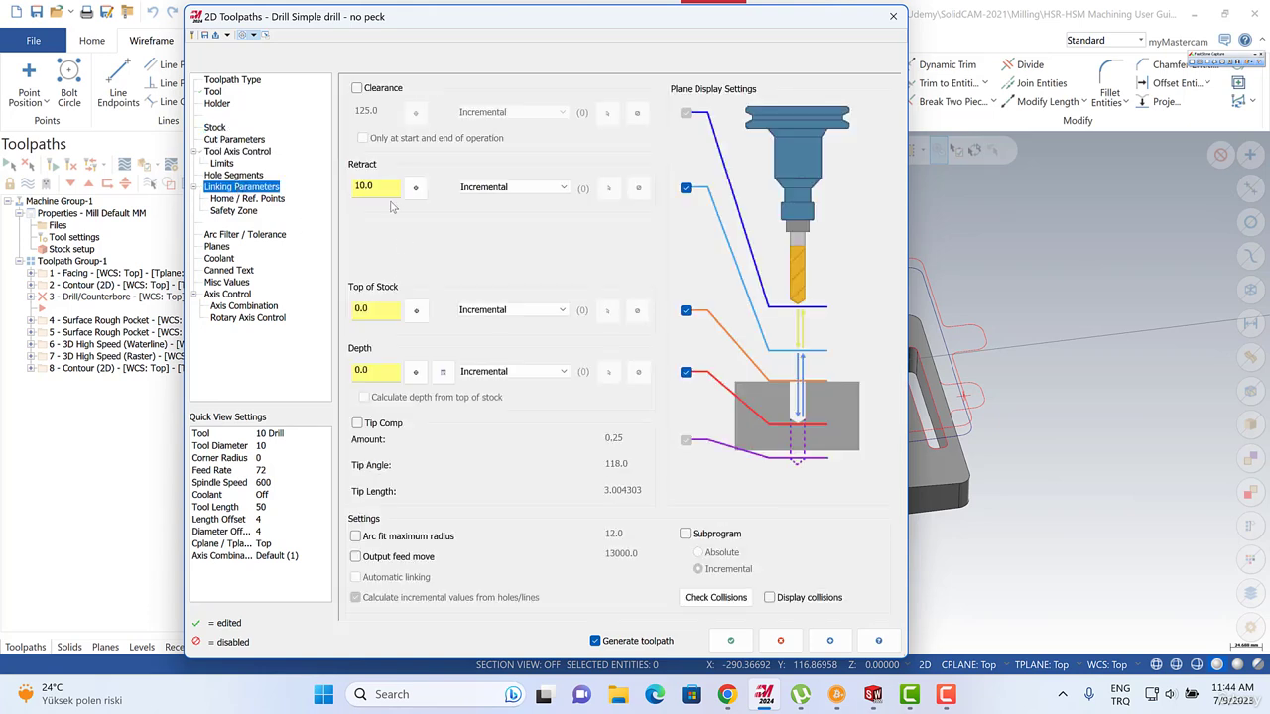
click(382, 189)
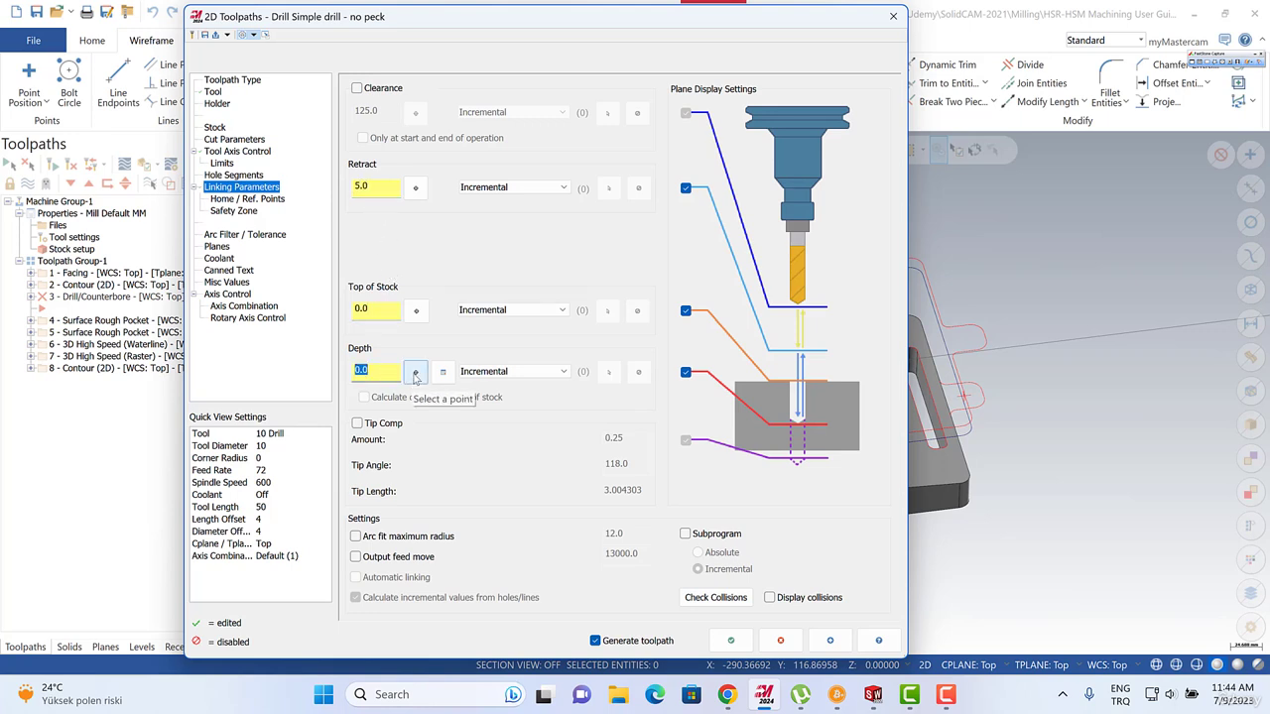
text(-70)
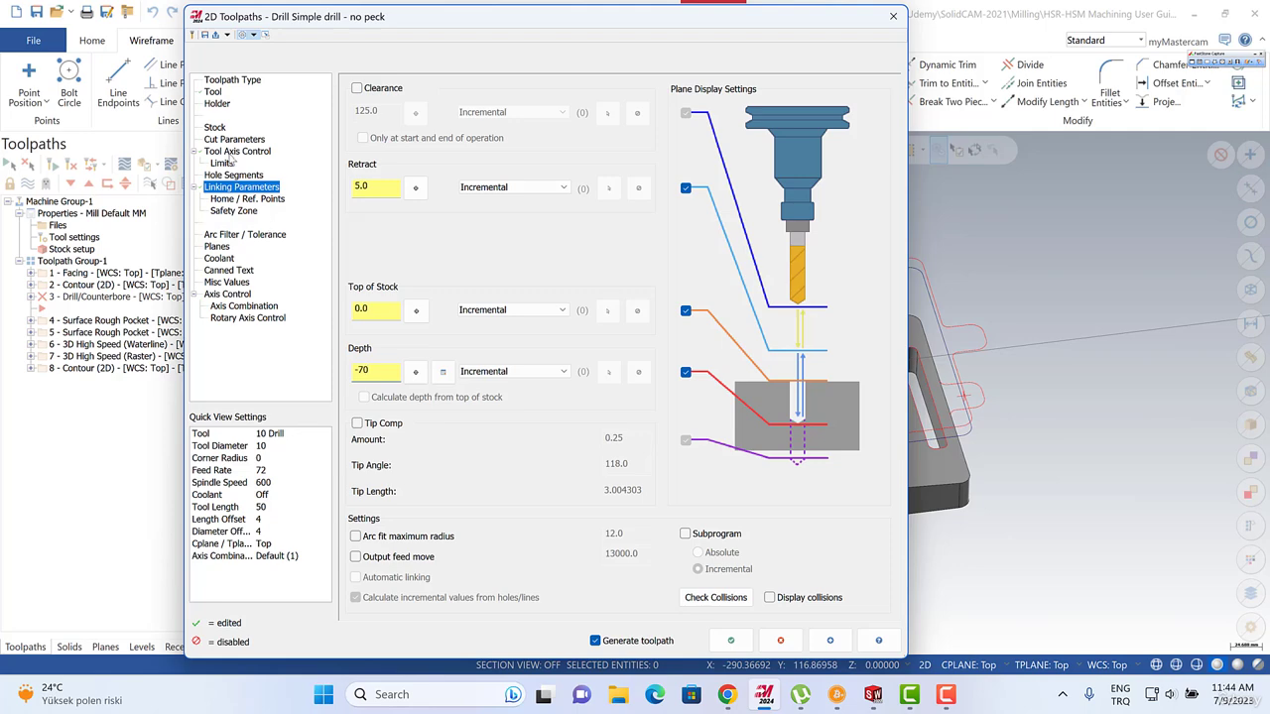
click(233, 140)
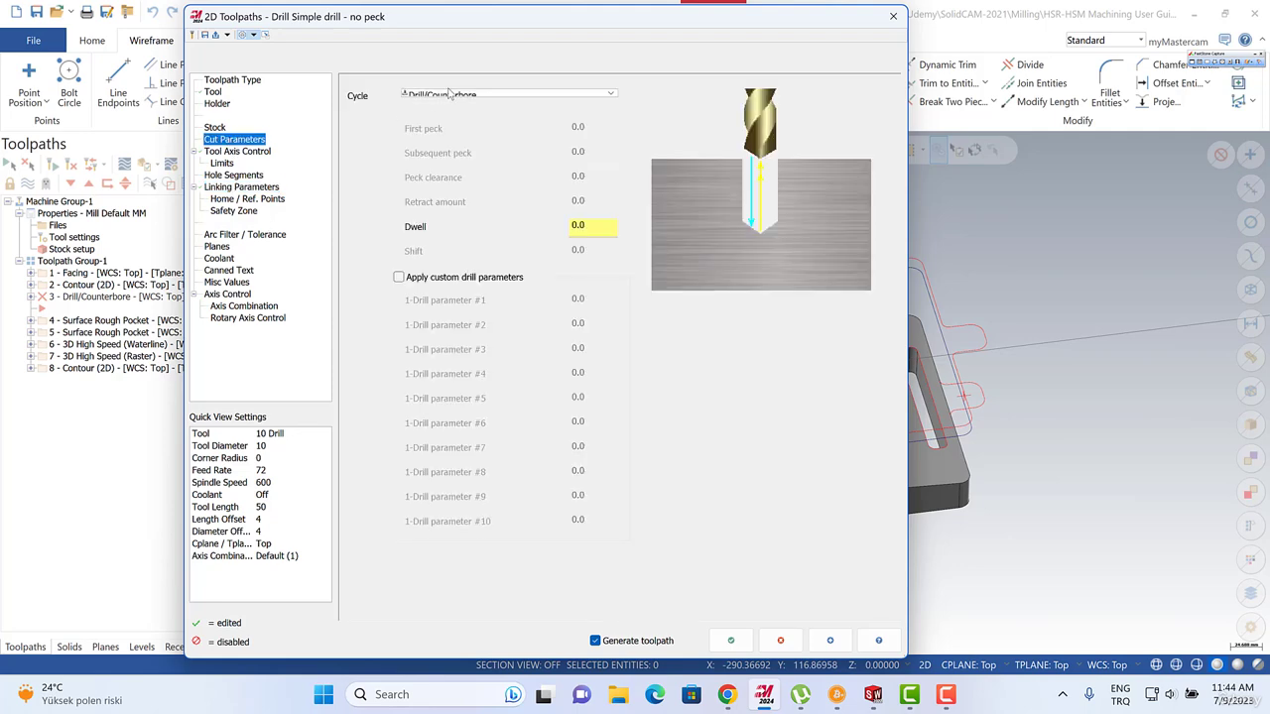
click(731, 640)
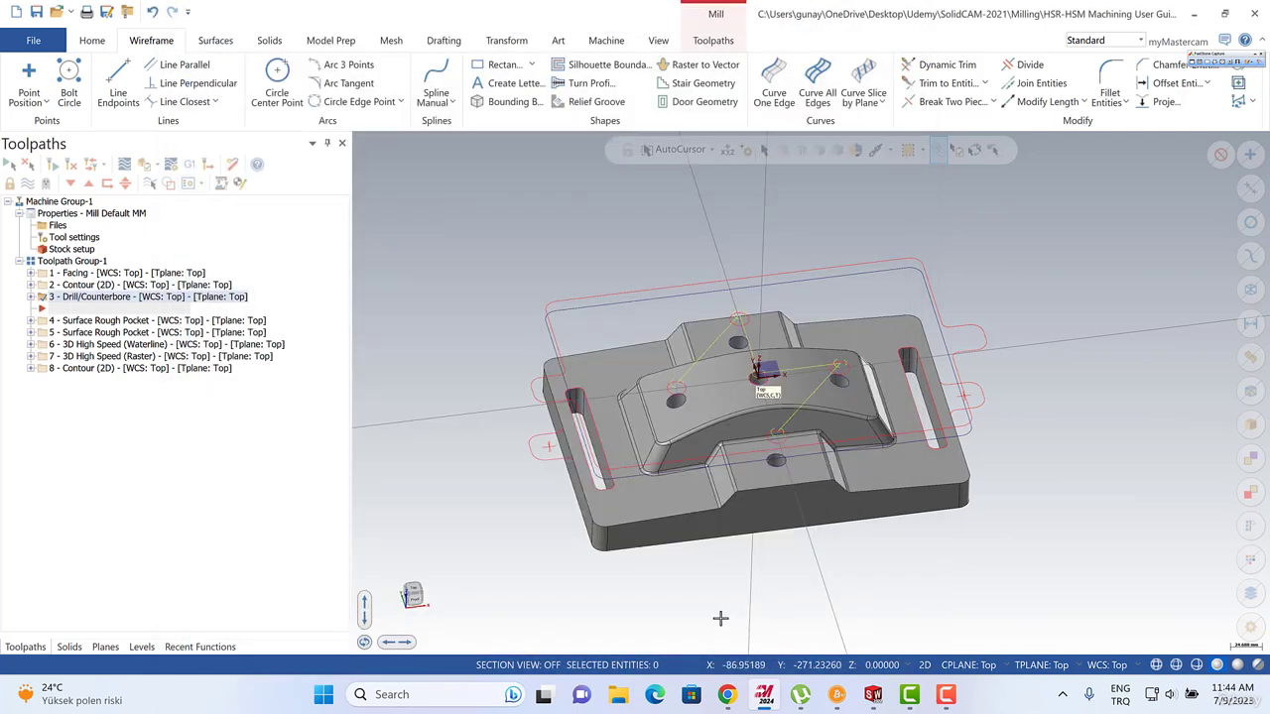
Analyze the circle of one of the drilled holes to check its diameter.
middle_drag(679, 572, 706, 511)
scroll(706, 511, up, 3)
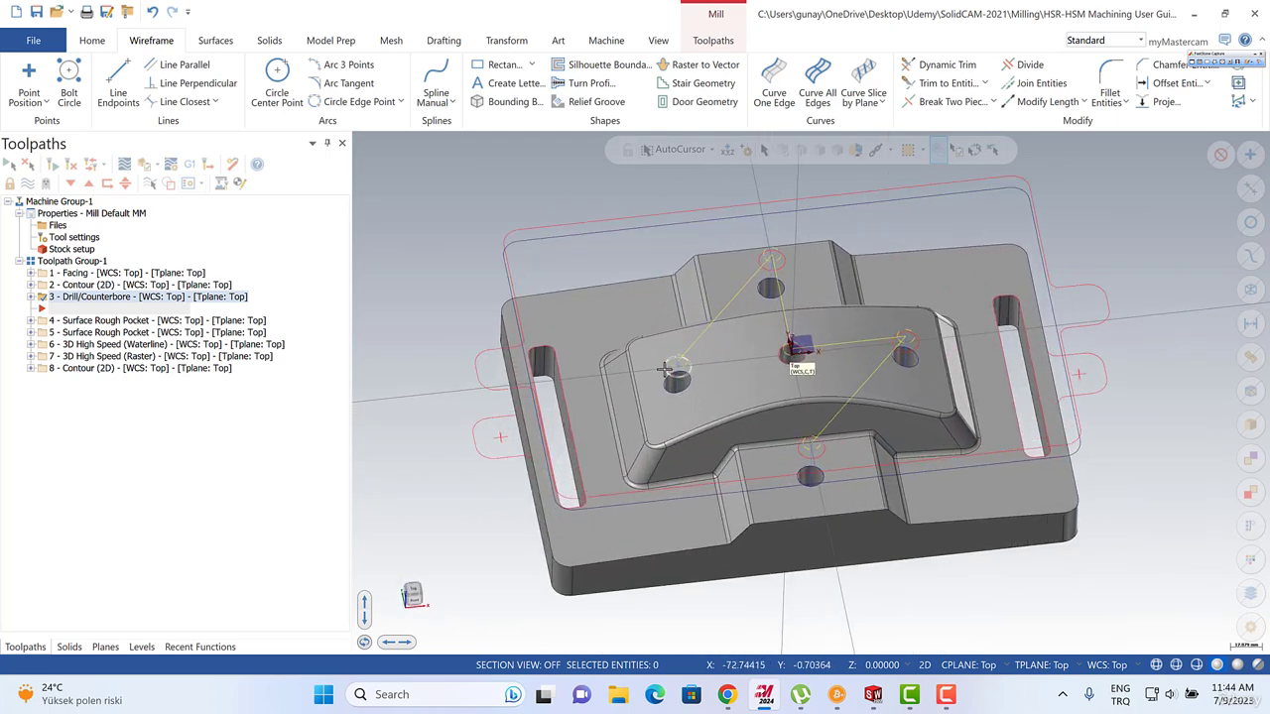
click(677, 367)
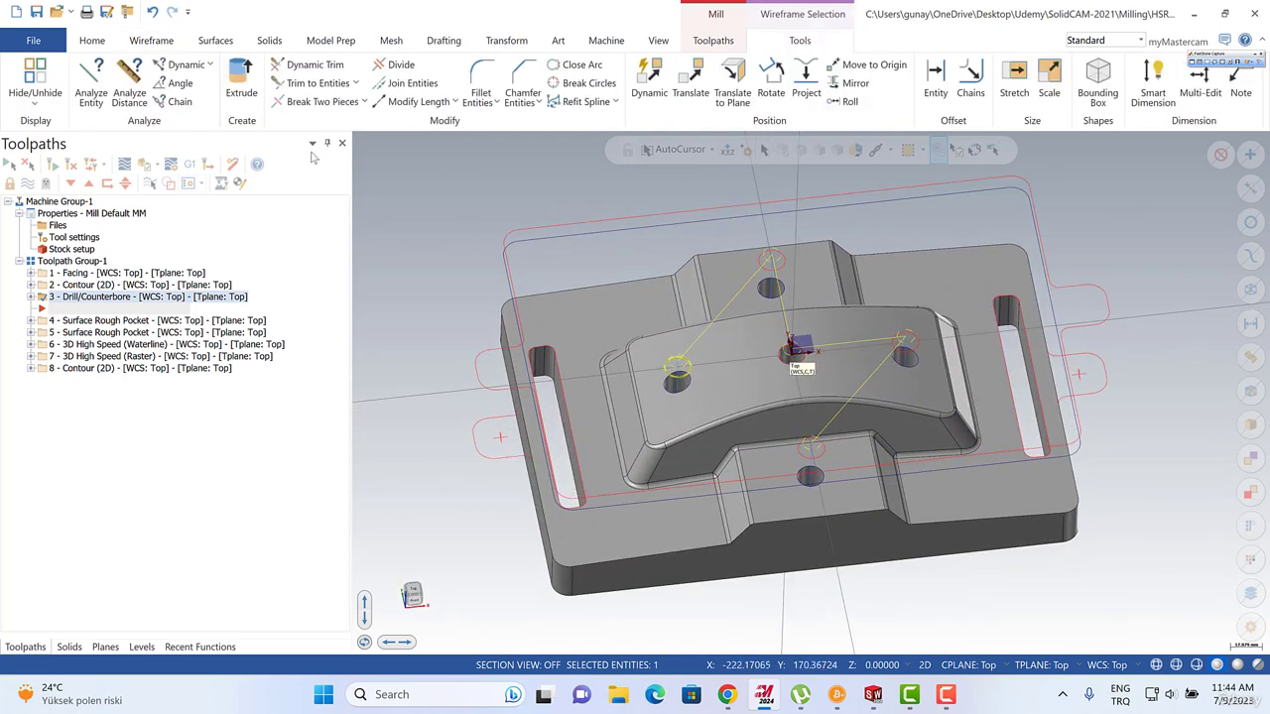
click(86, 83)
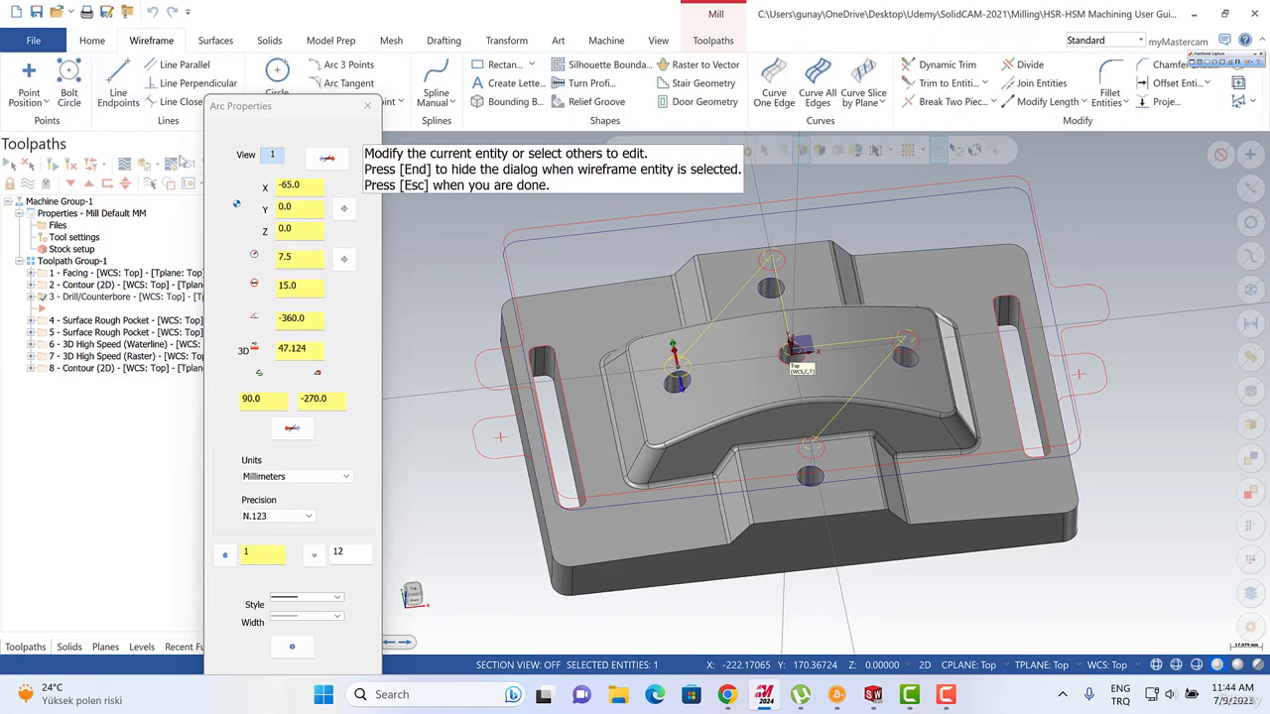
click(311, 286)
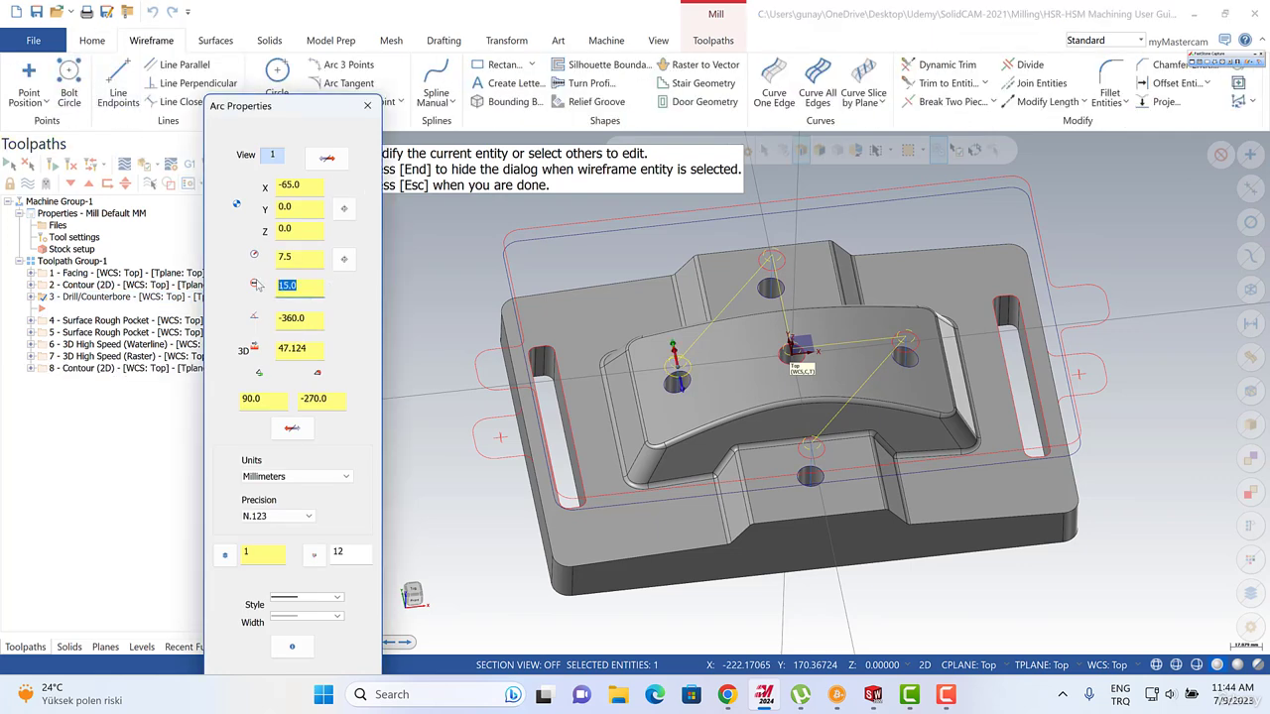
click(367, 106)
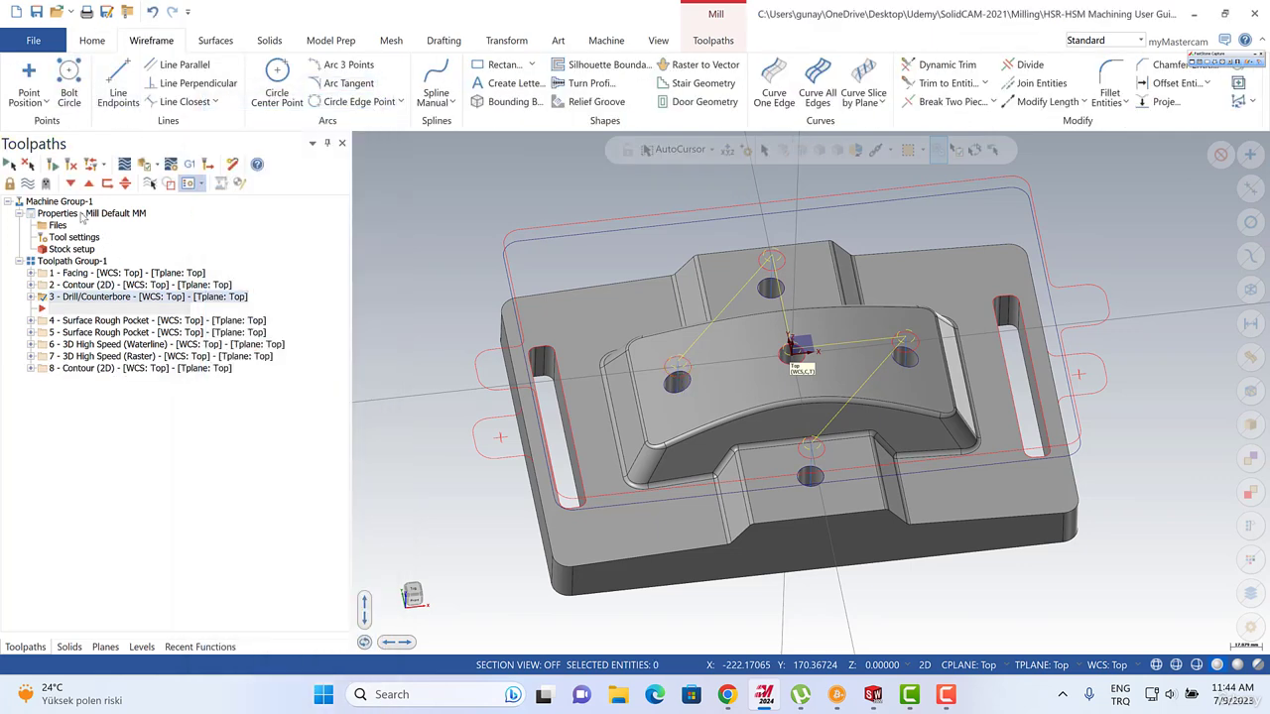
Move the toolpath insert position down to the end of the list, after 8 - Contour (2D).
click(71, 184)
click(71, 183)
click(71, 183)
click(71, 183)
click(71, 184)
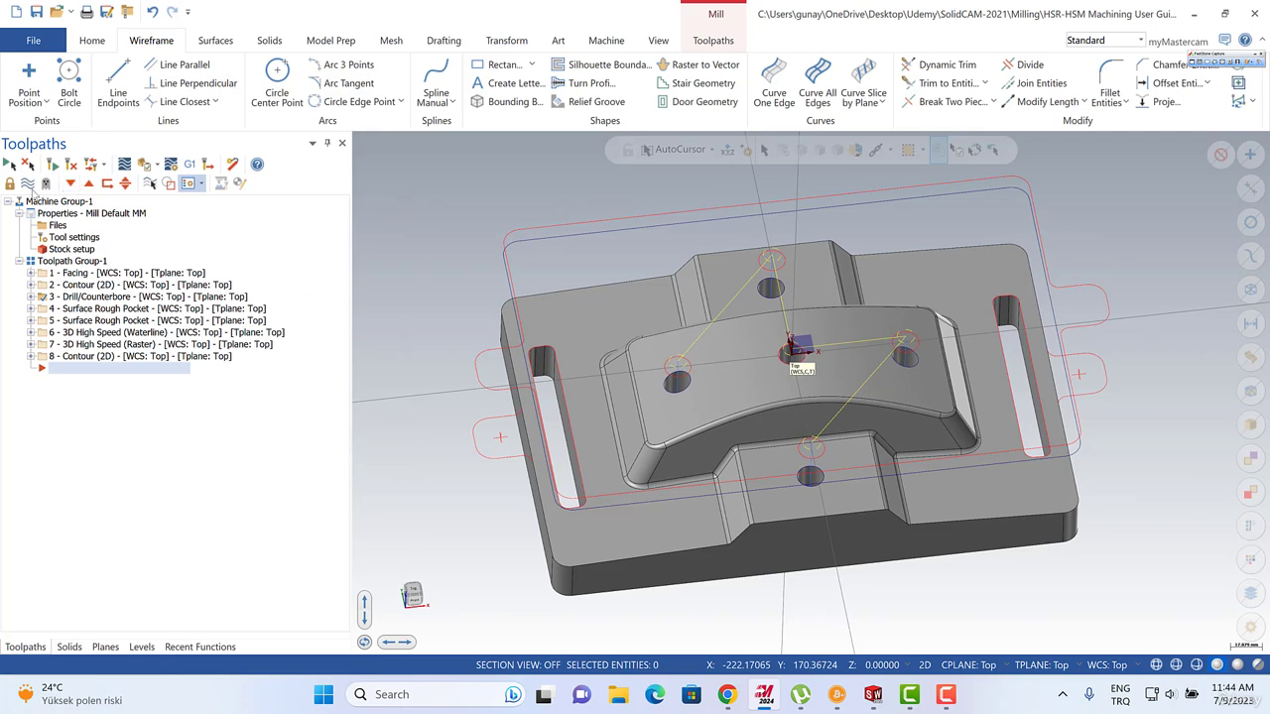
Select all operations, hide their toolpath display, and save the file.
click(7, 163)
click(28, 184)
click(28, 184)
scroll(617, 422, down, 1)
scroll(606, 466, down, 1)
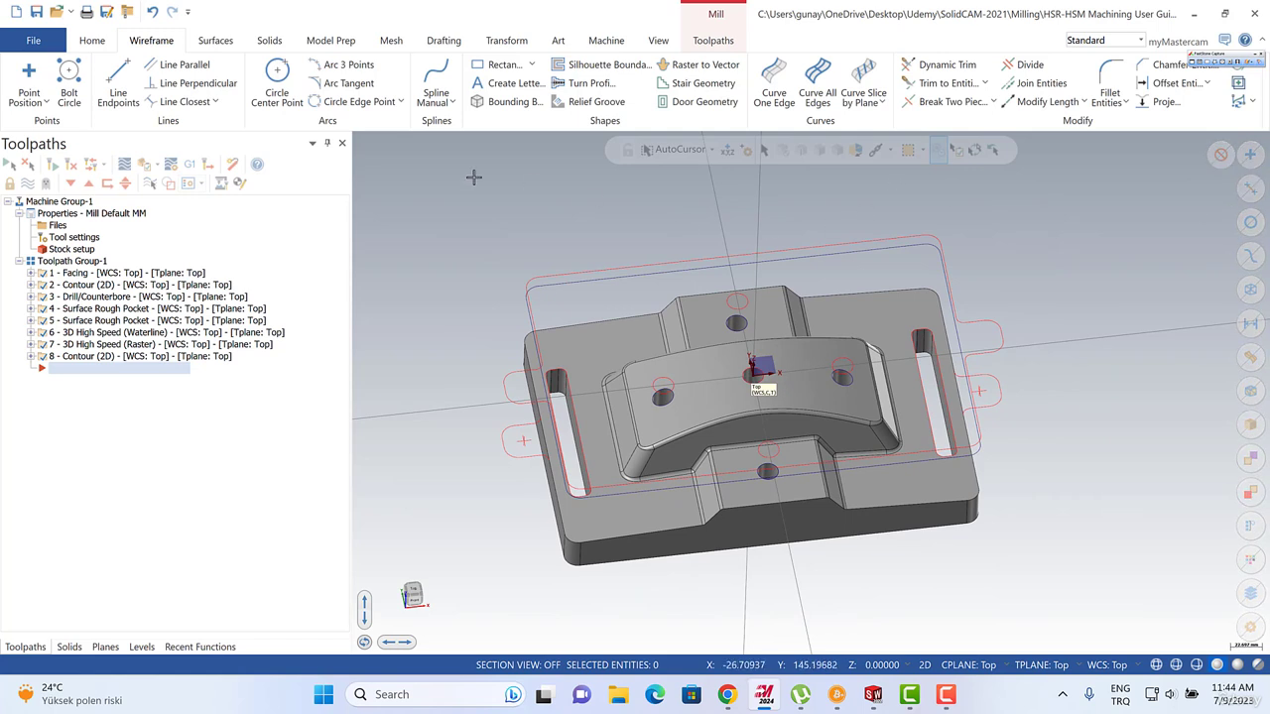
click(36, 12)
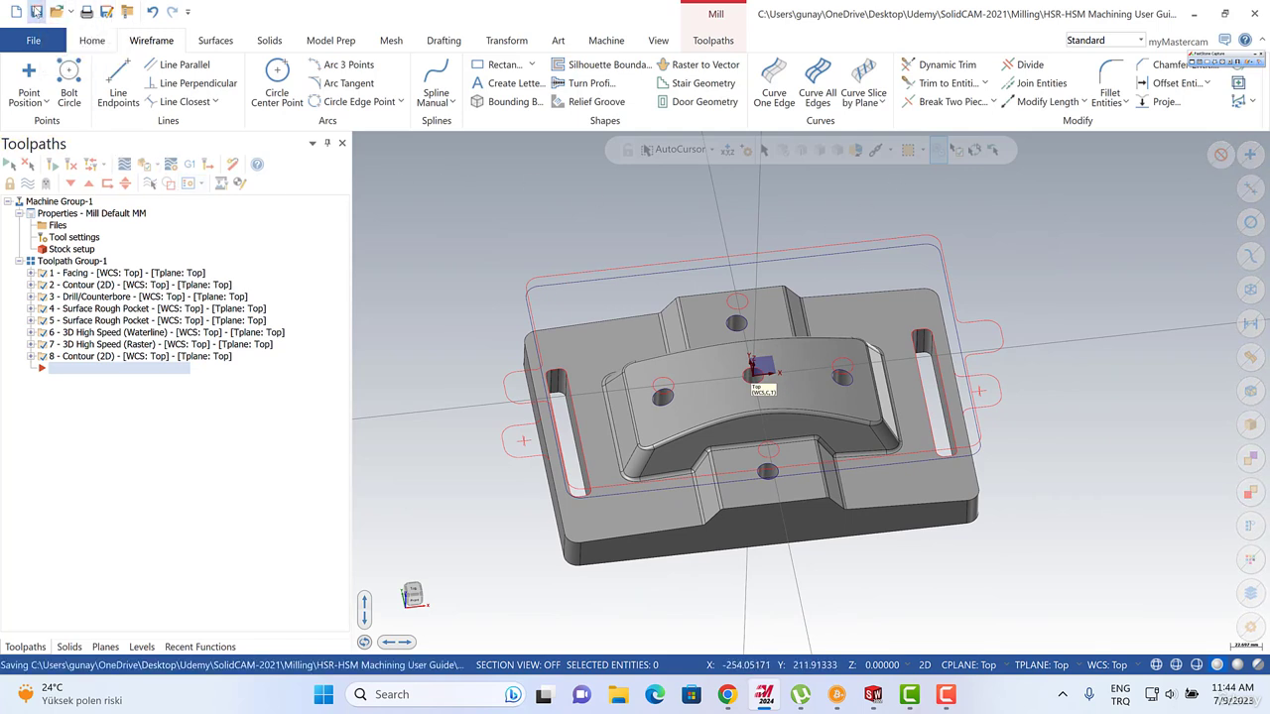
Verify all operations in the simulator to examine the drilled holes in the stock, and close the simulation.
click(144, 165)
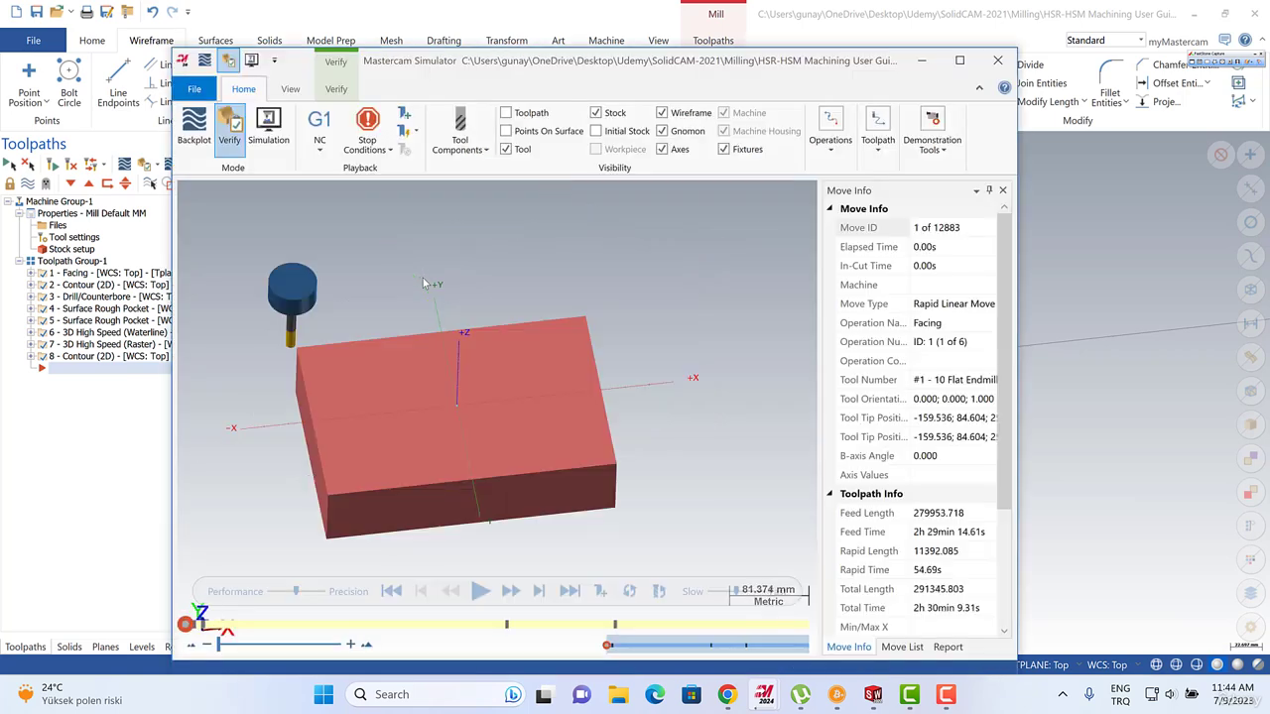
click(481, 591)
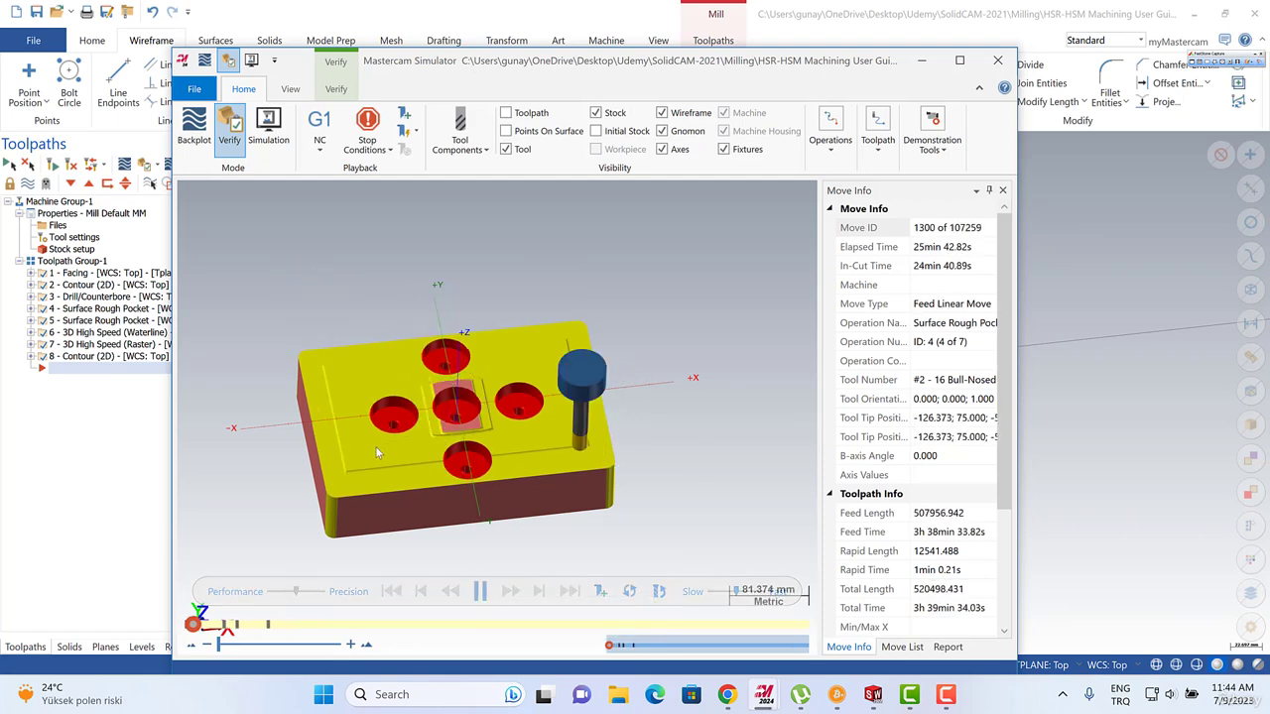
click(995, 63)
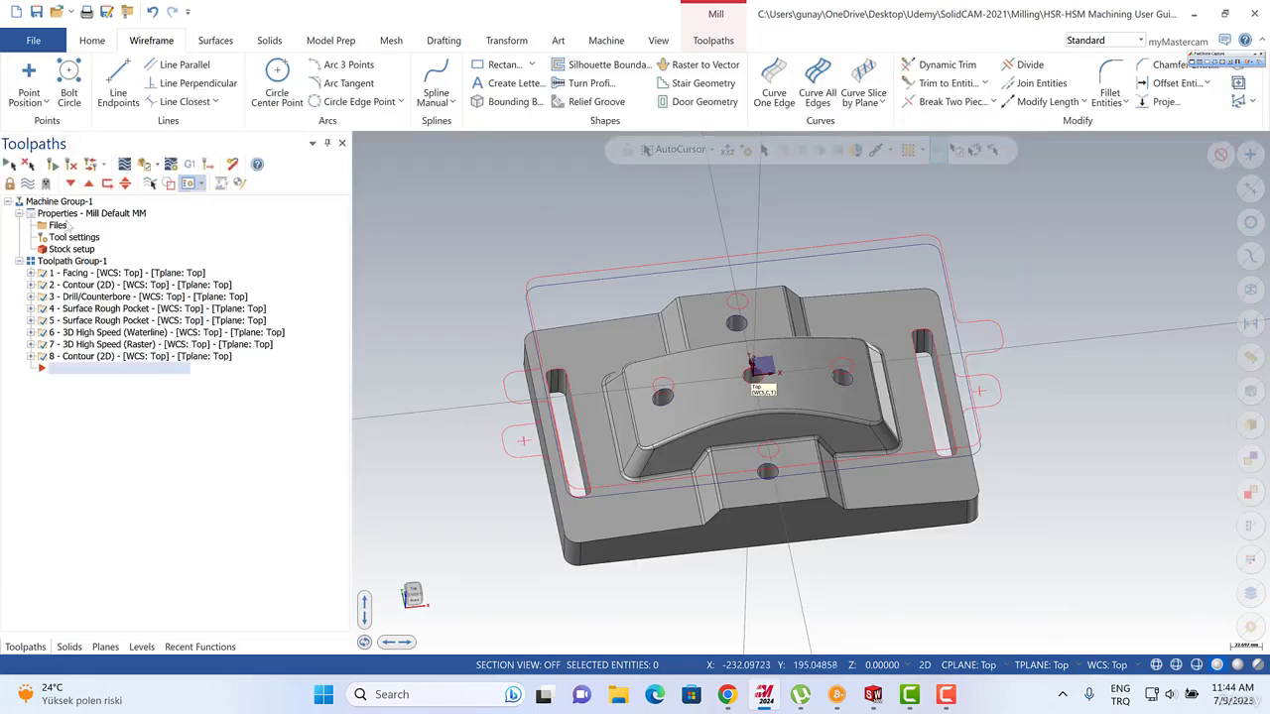
Edit the drill tool of the 3 - Drill/Counterbore operation and set its drill diameter to 15.
click(31, 297)
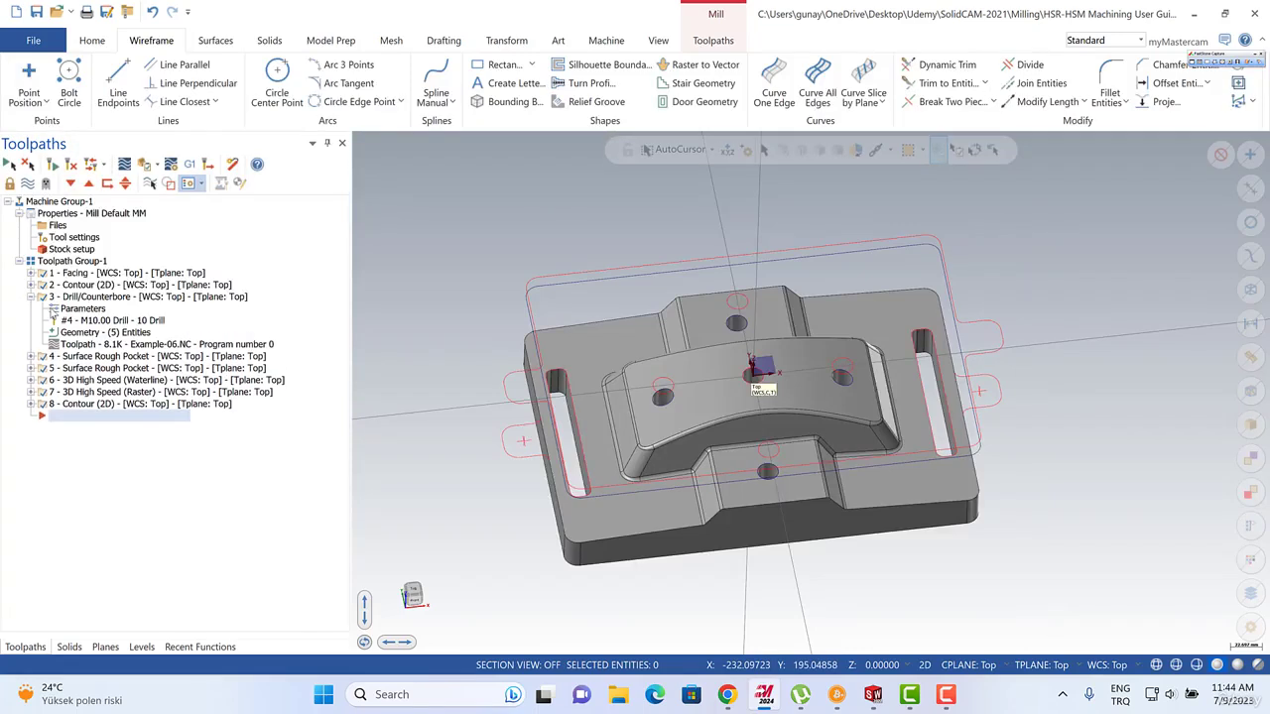
click(74, 310)
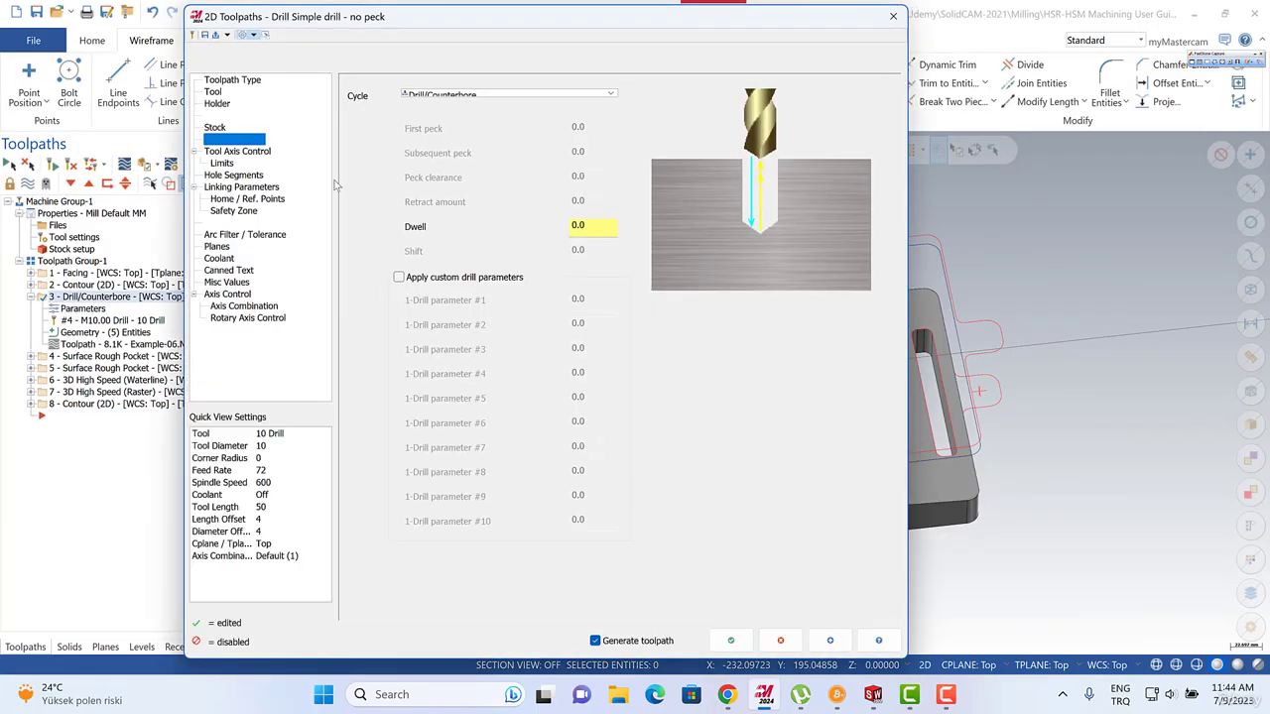
click(213, 91)
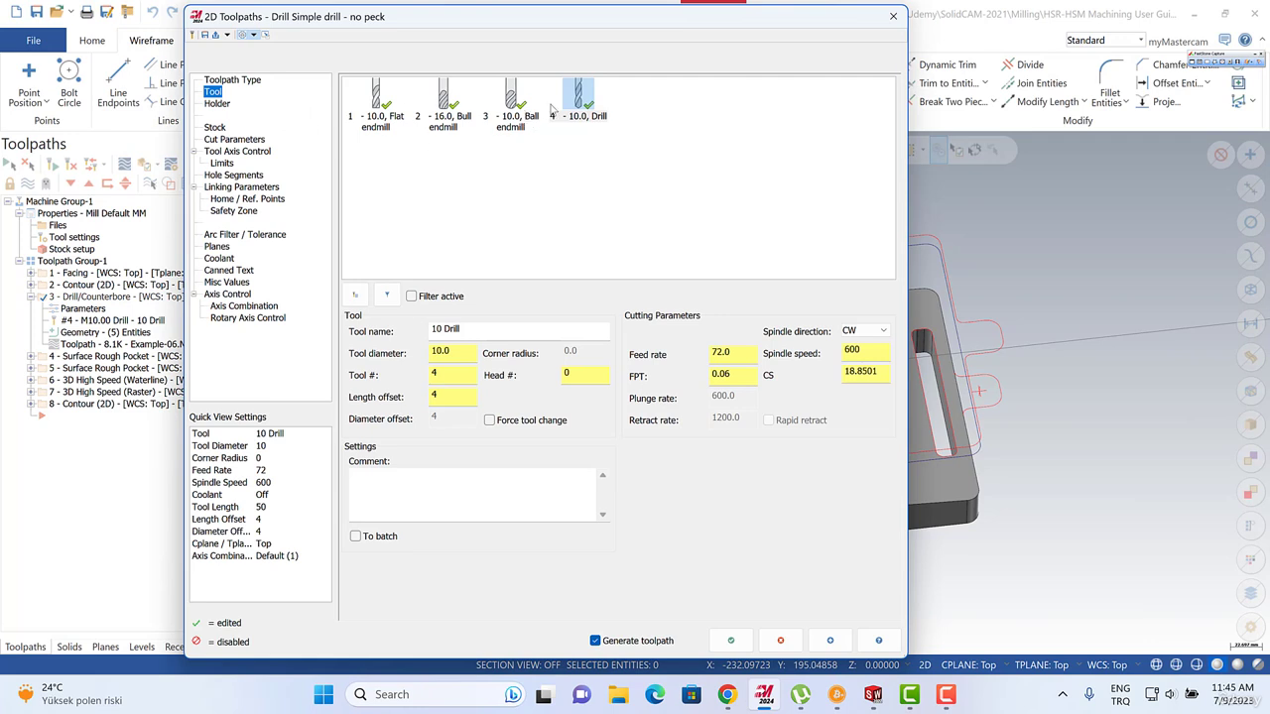
right_click(552, 109)
click(647, 142)
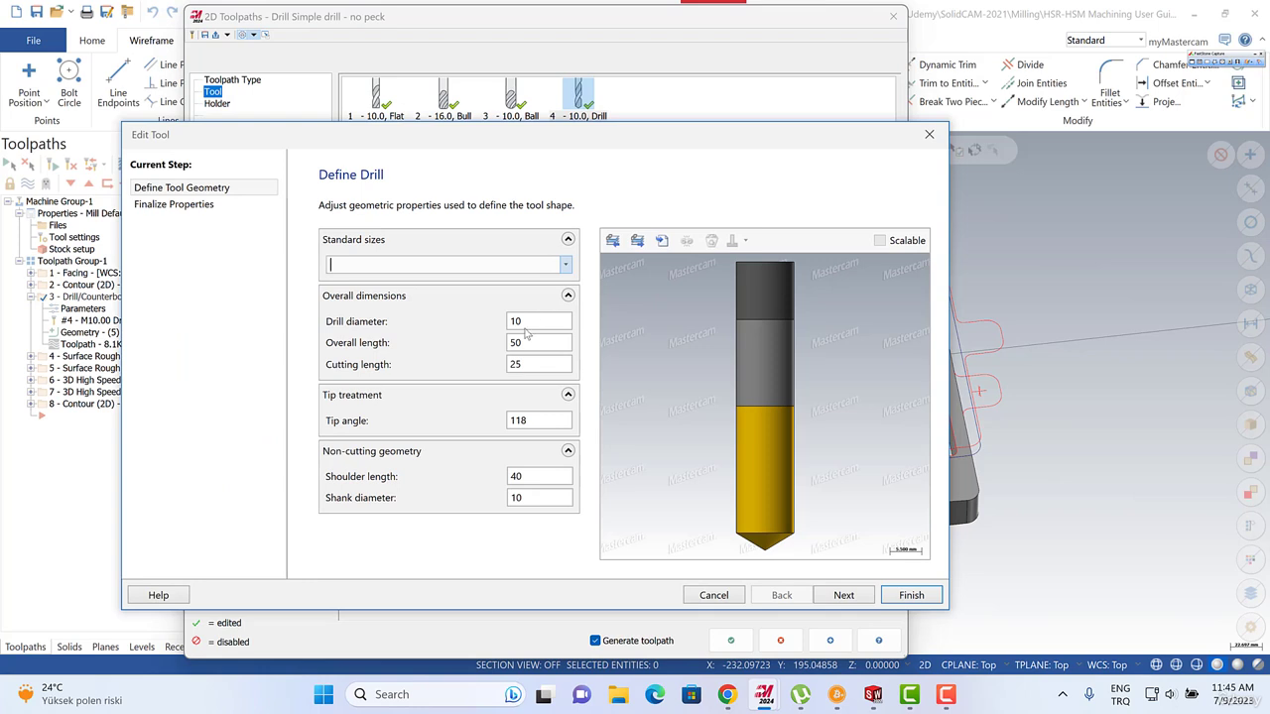
drag(529, 323, 483, 322)
text(15)
Try a shoulder length of 80 for the drill while keeping its overall length.
click(530, 342)
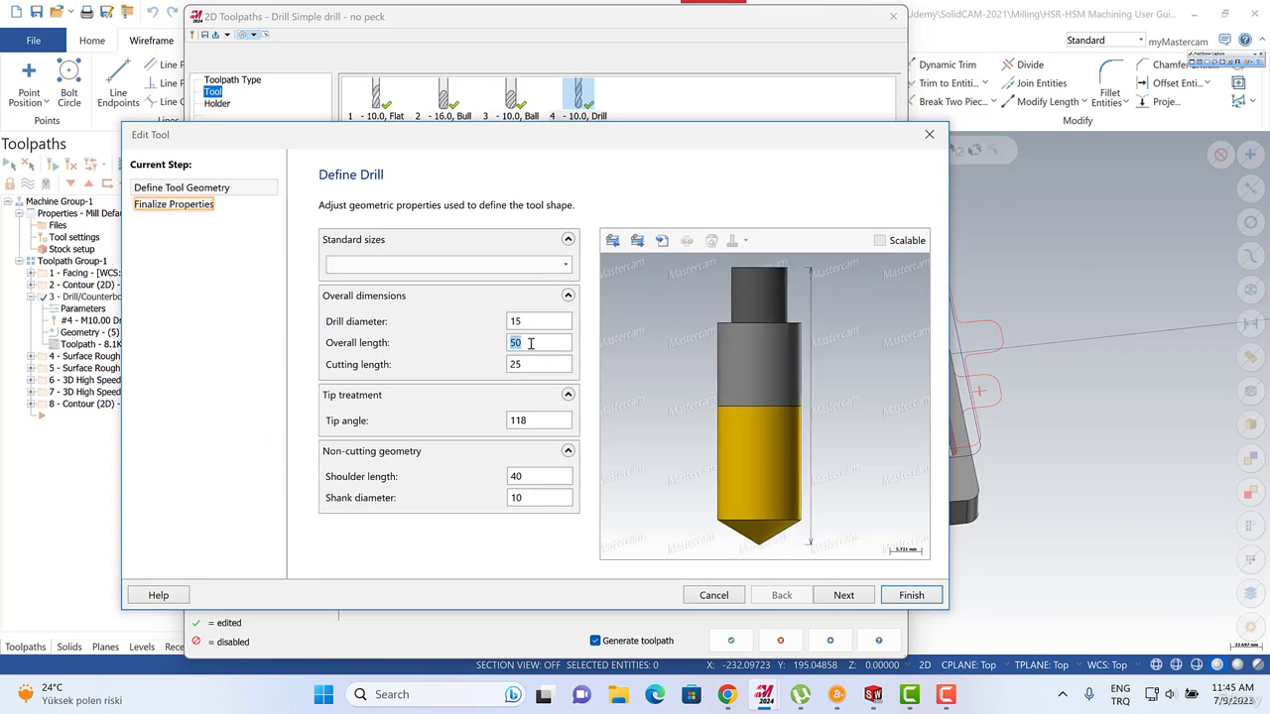
click(541, 474)
click(539, 498)
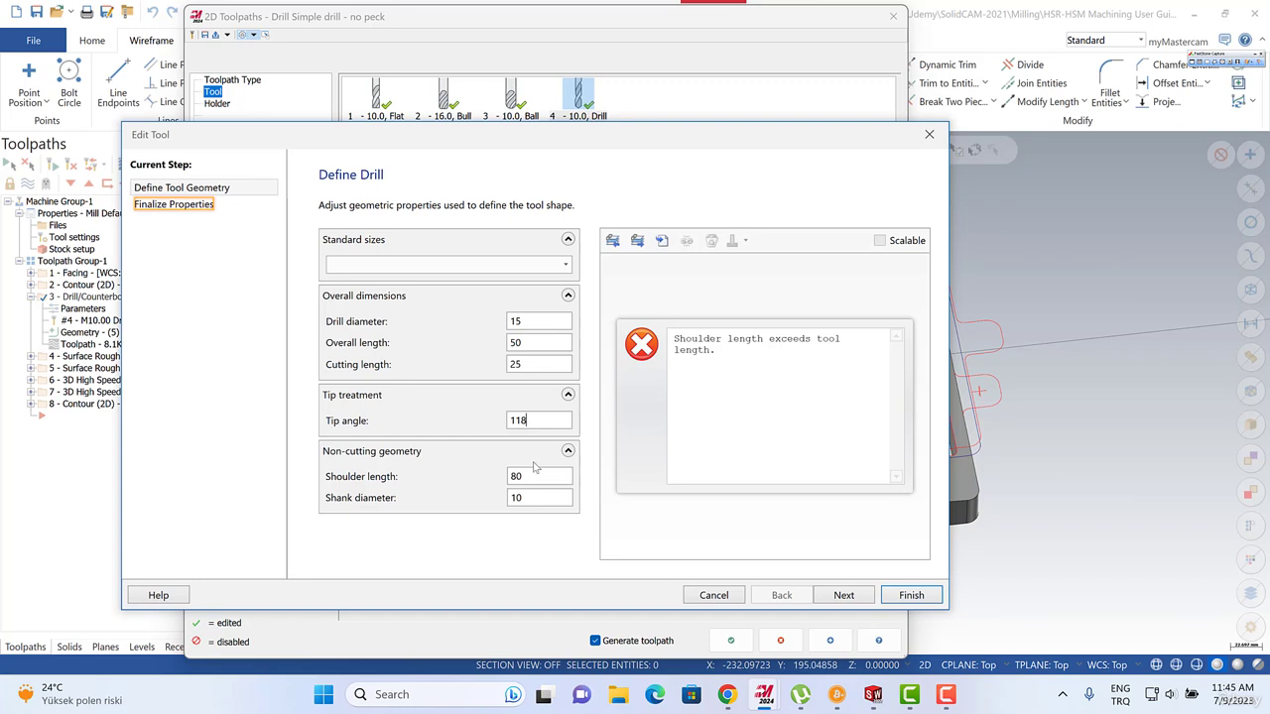
click(531, 499)
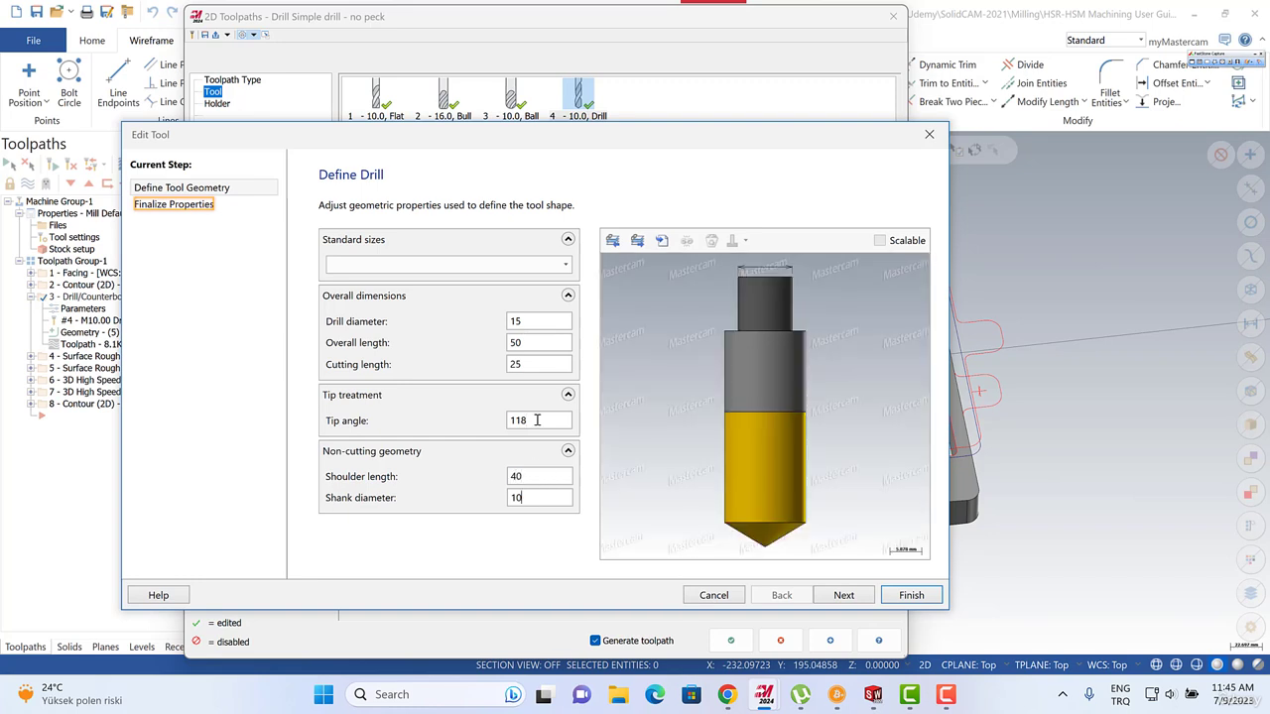
Set the drill's overall length to 150, cutting length to 80 and shoulder length to 85, finish the tool, and regenerate the drill toolpath.
drag(527, 342, 495, 345)
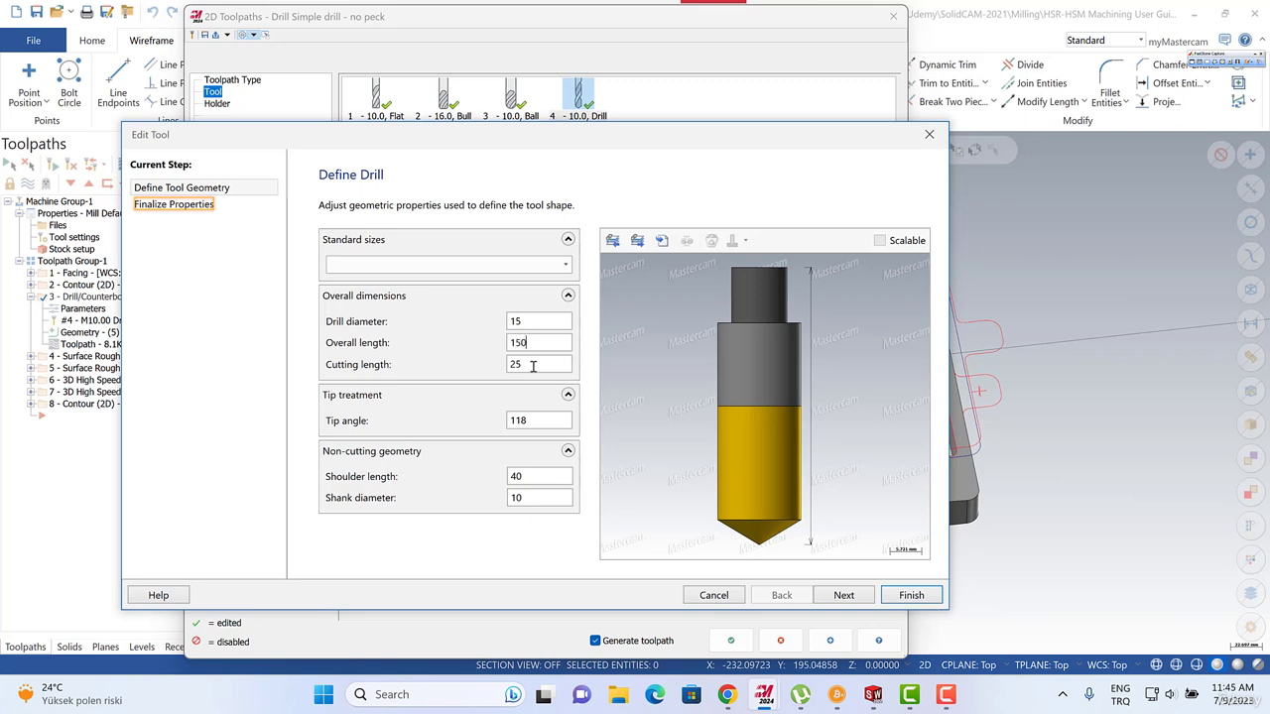
click(533, 365)
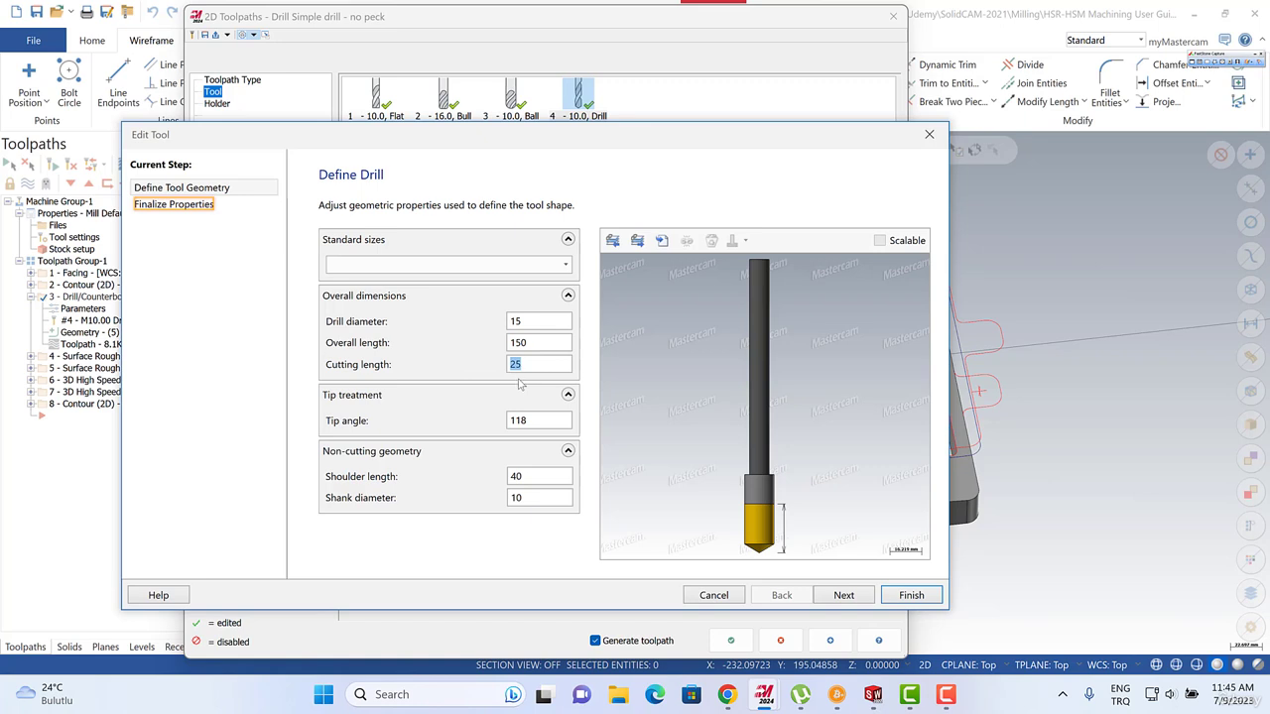
click(538, 343)
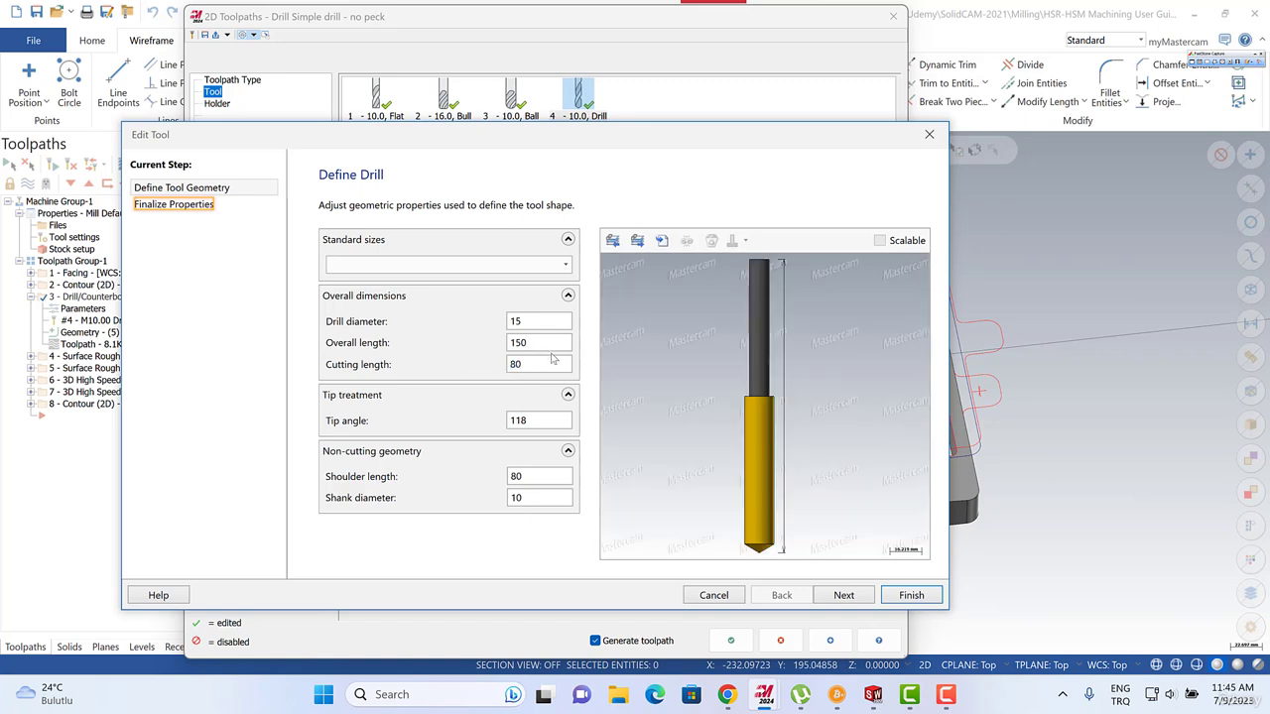
click(529, 476)
click(542, 421)
click(536, 477)
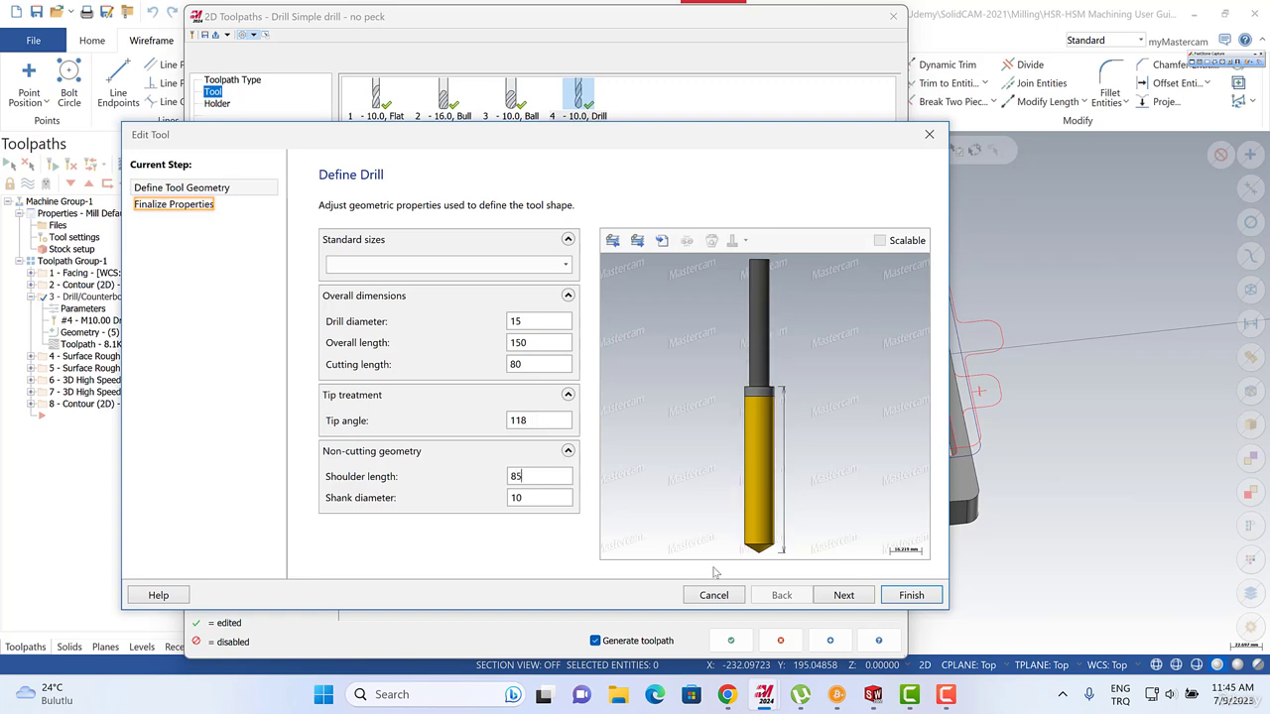
click(844, 596)
click(911, 596)
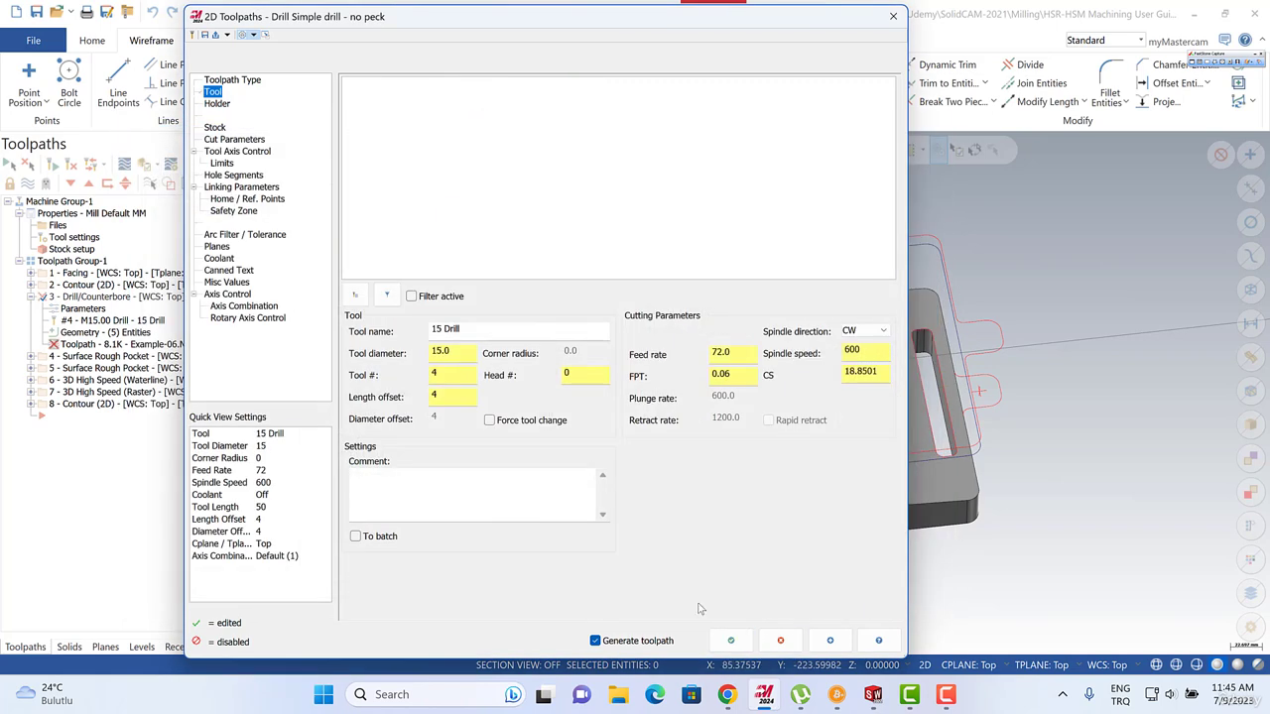
click(730, 640)
Verify all operations through to the end in the simulator, inspect the machined part, and close the simulation.
click(9, 164)
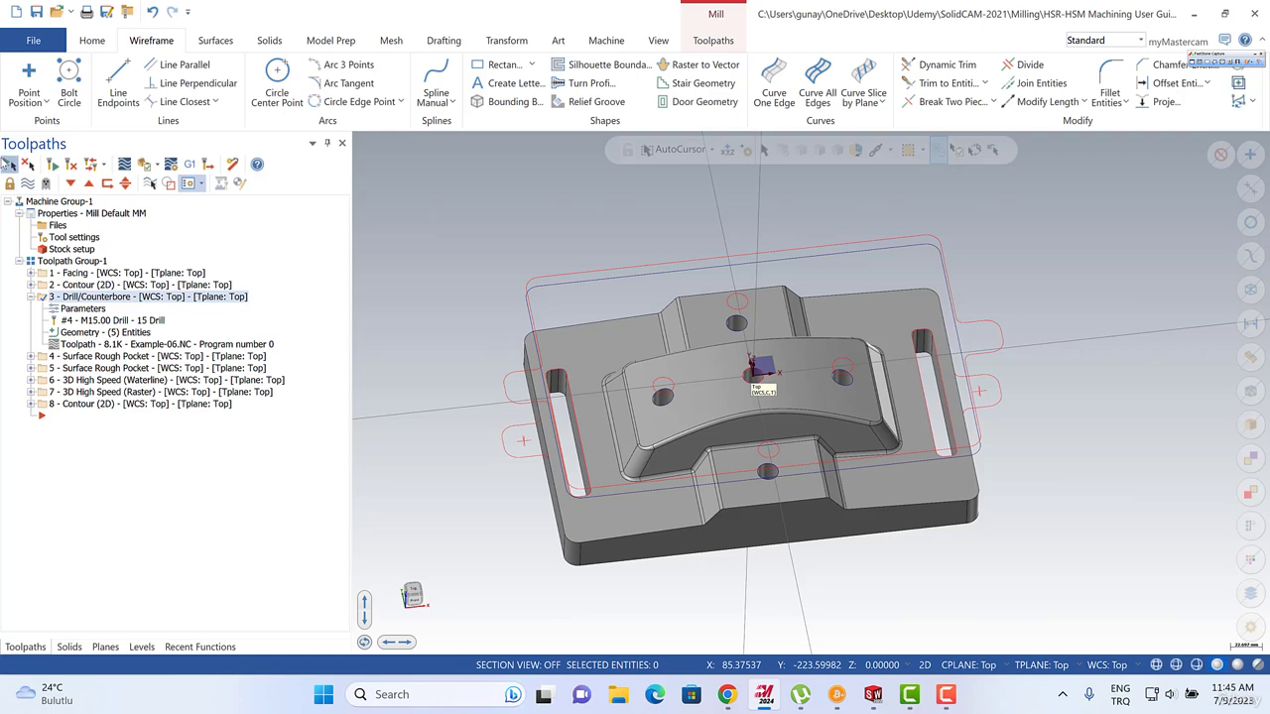
click(144, 166)
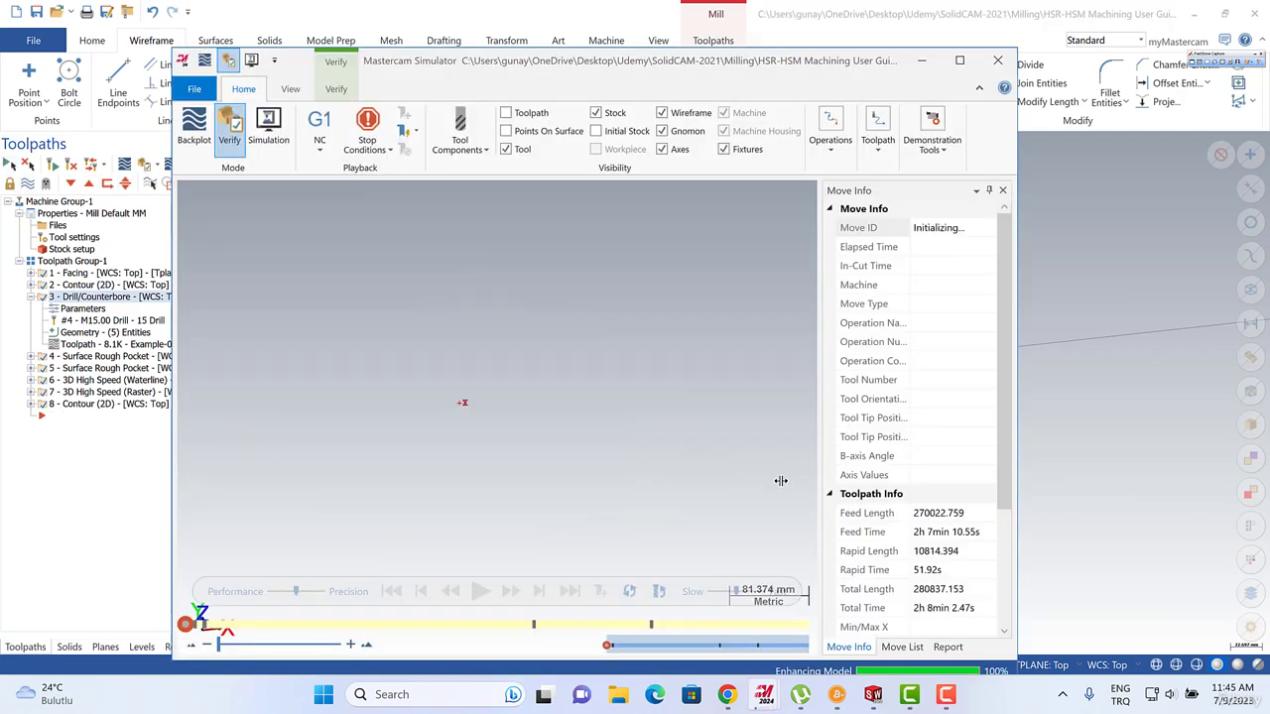
click(480, 592)
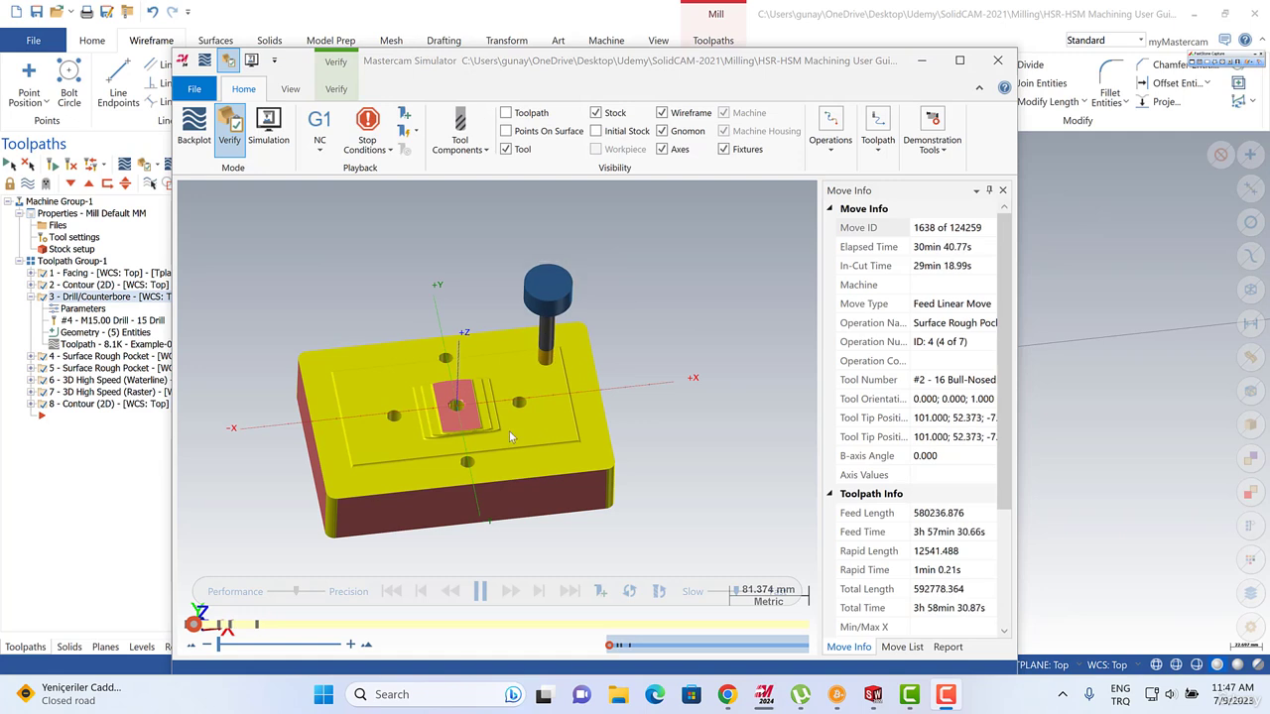
click(568, 591)
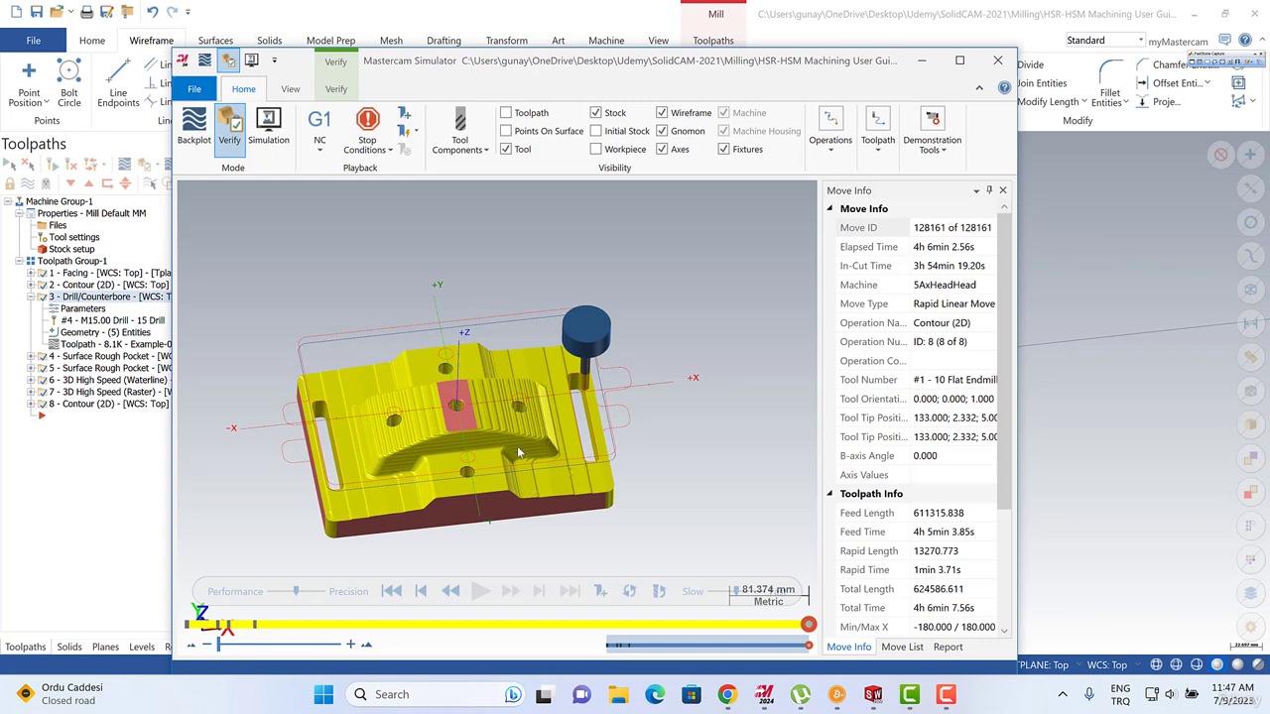
mouse_move(515, 461)
middle_down()
mouse_move(512, 427)
mouse_move(533, 464)
mouse_move(501, 489)
mouse_move(527, 452)
middle_up()
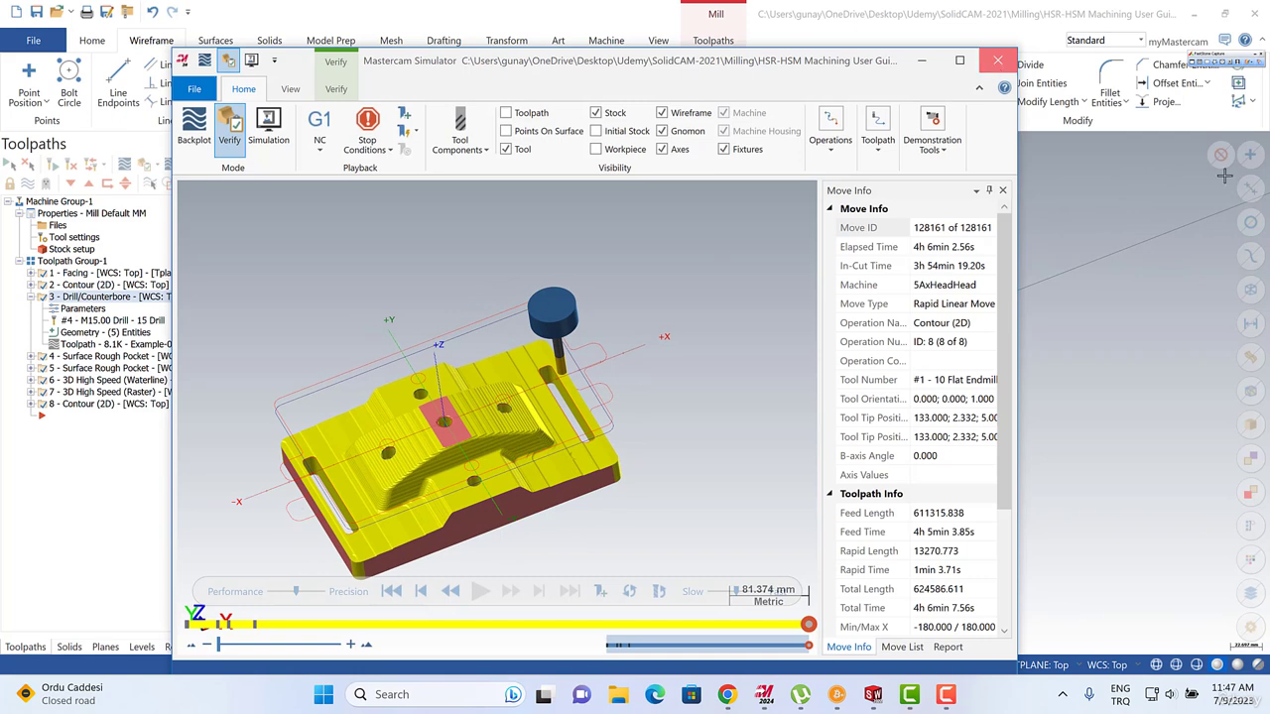
click(998, 60)
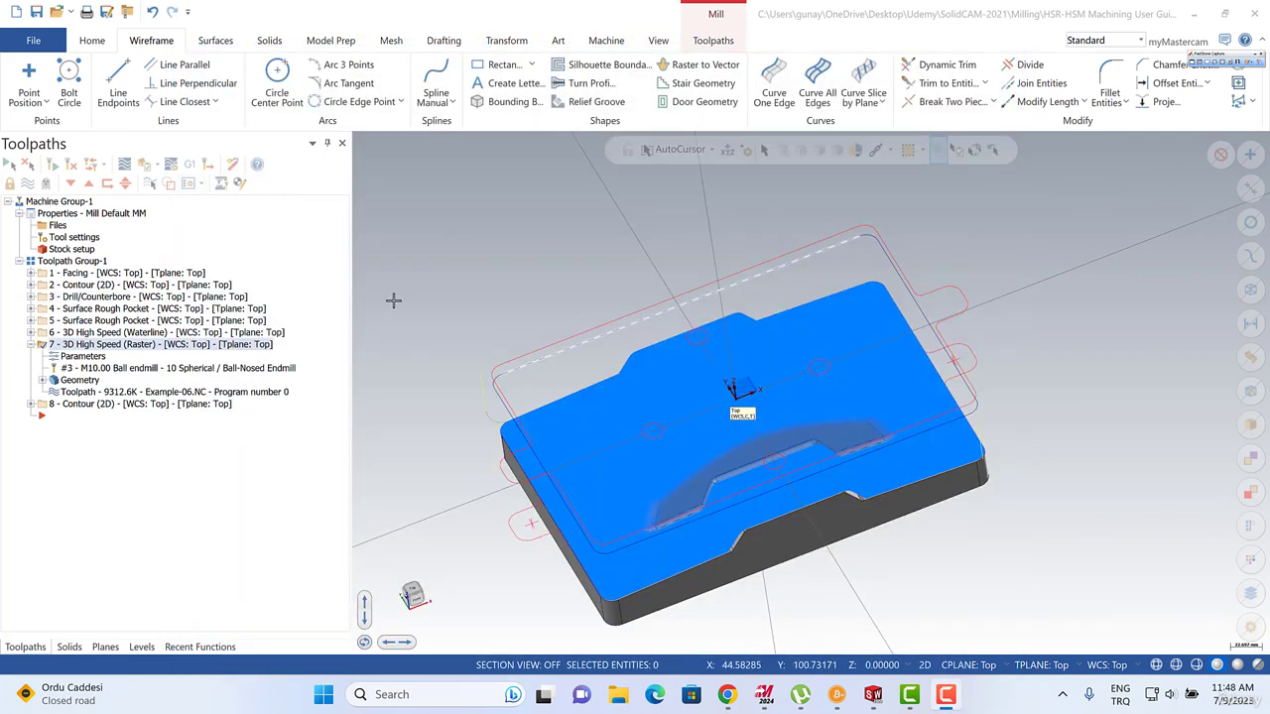
Set the machining wall stock of the 7 - 3D High Speed (Raster) operation to 0 and regenerate its toolpath.
click(83, 356)
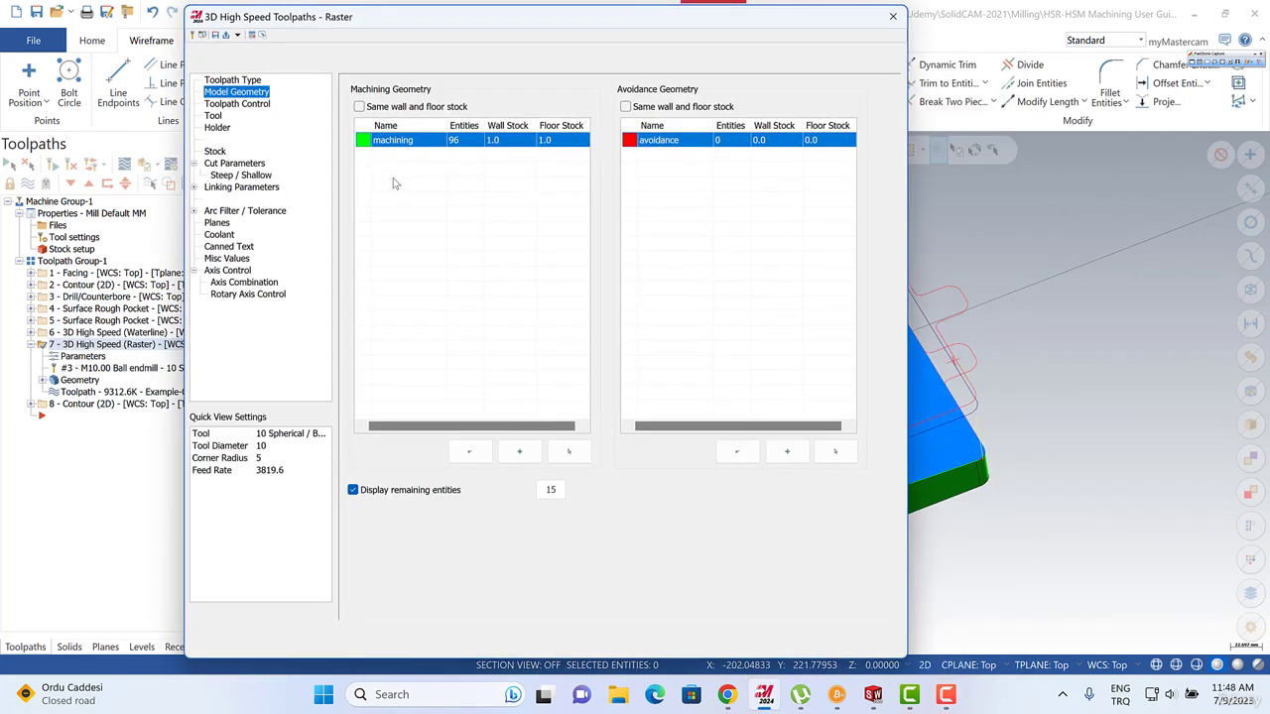
click(500, 143)
text(0)
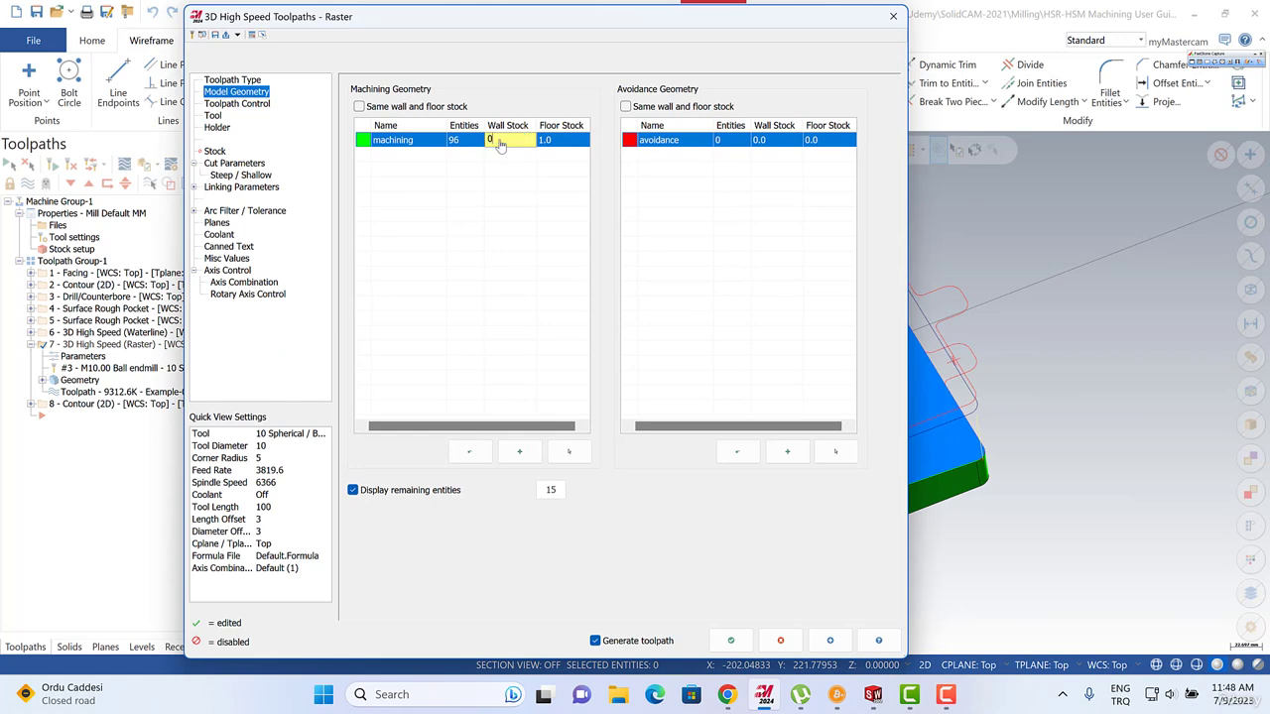
key(Return)
click(740, 645)
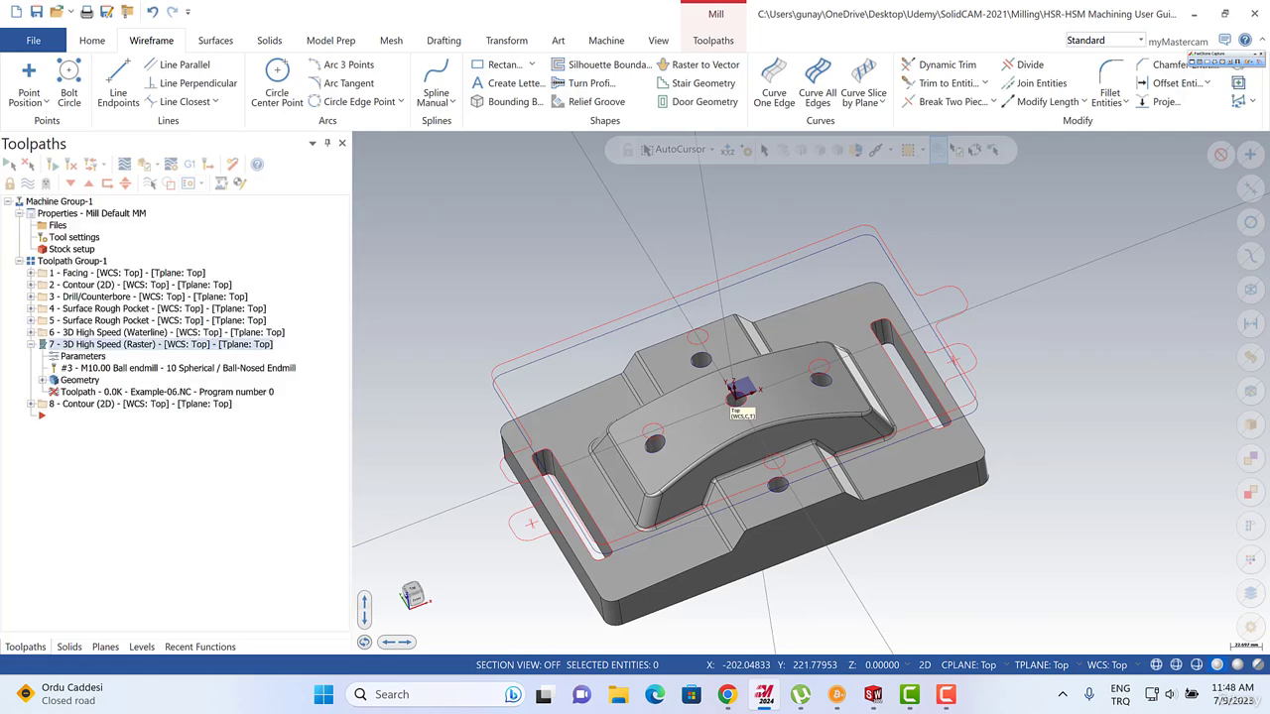
Set the machining wall stock of the 6 - 3D High Speed (Waterline) operation to 0.25 and regenerate its toolpath.
click(31, 334)
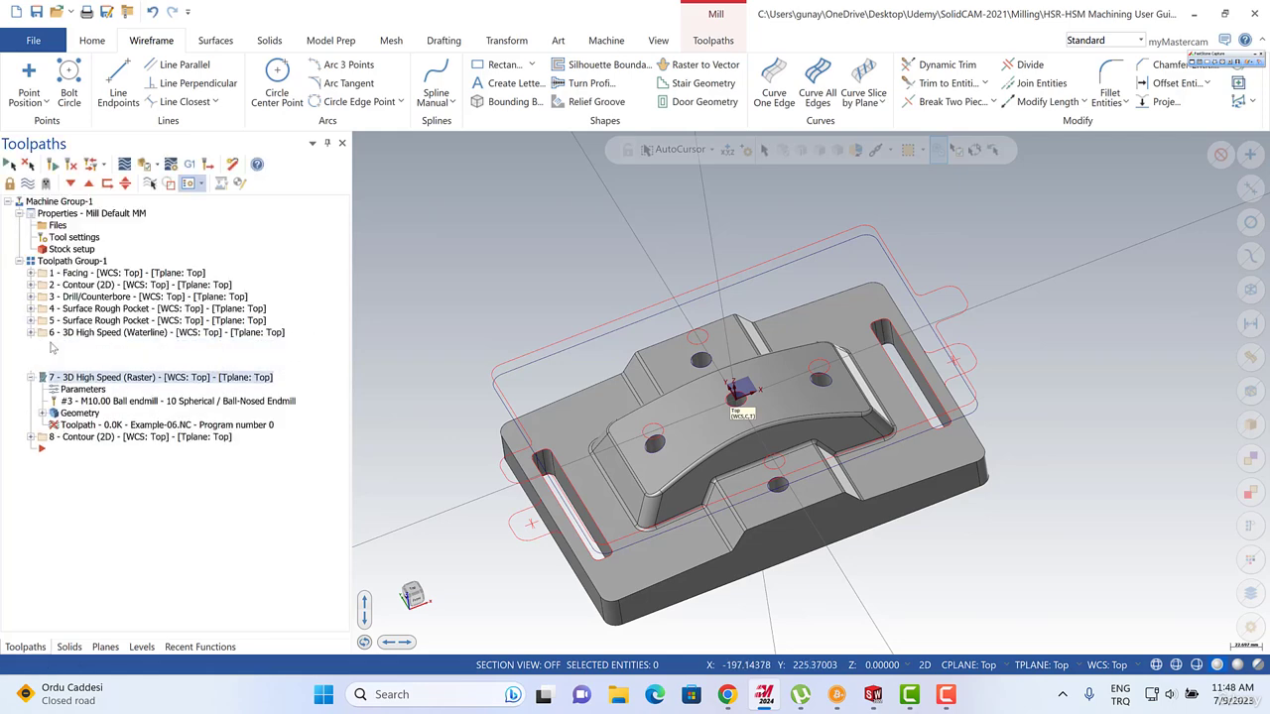
click(79, 346)
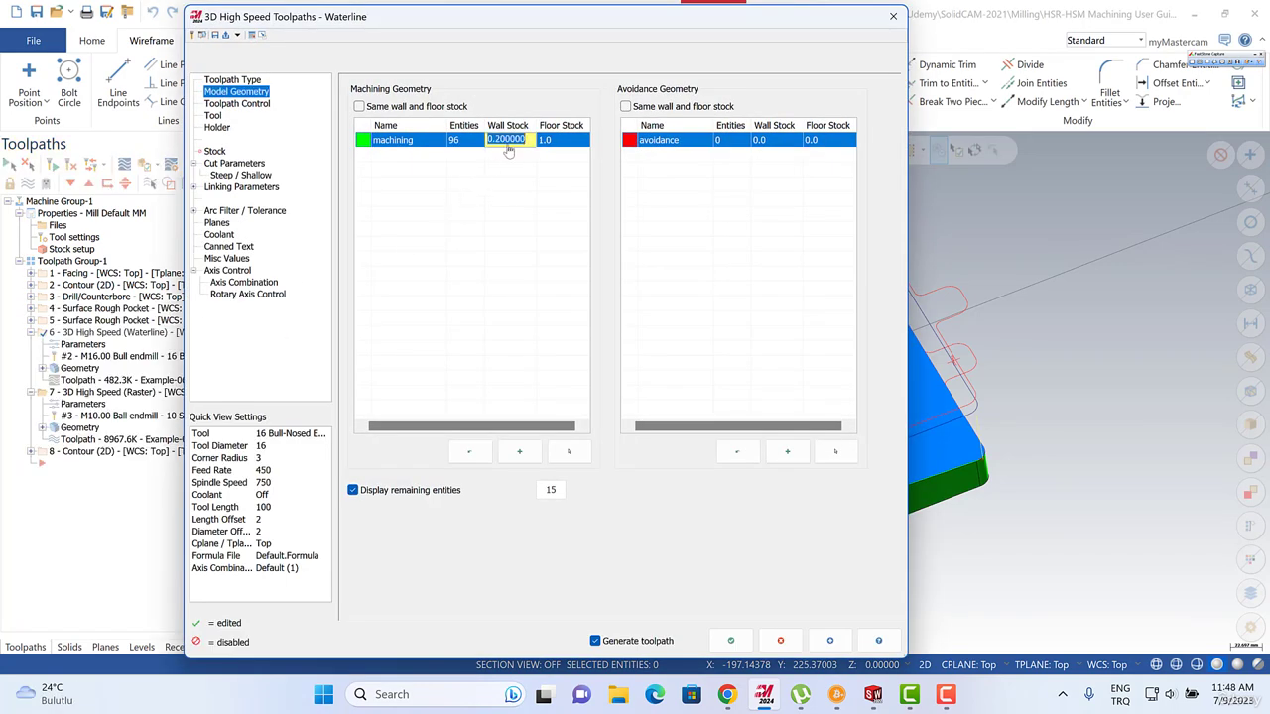
double_click(507, 140)
text(0,25)
key(Return)
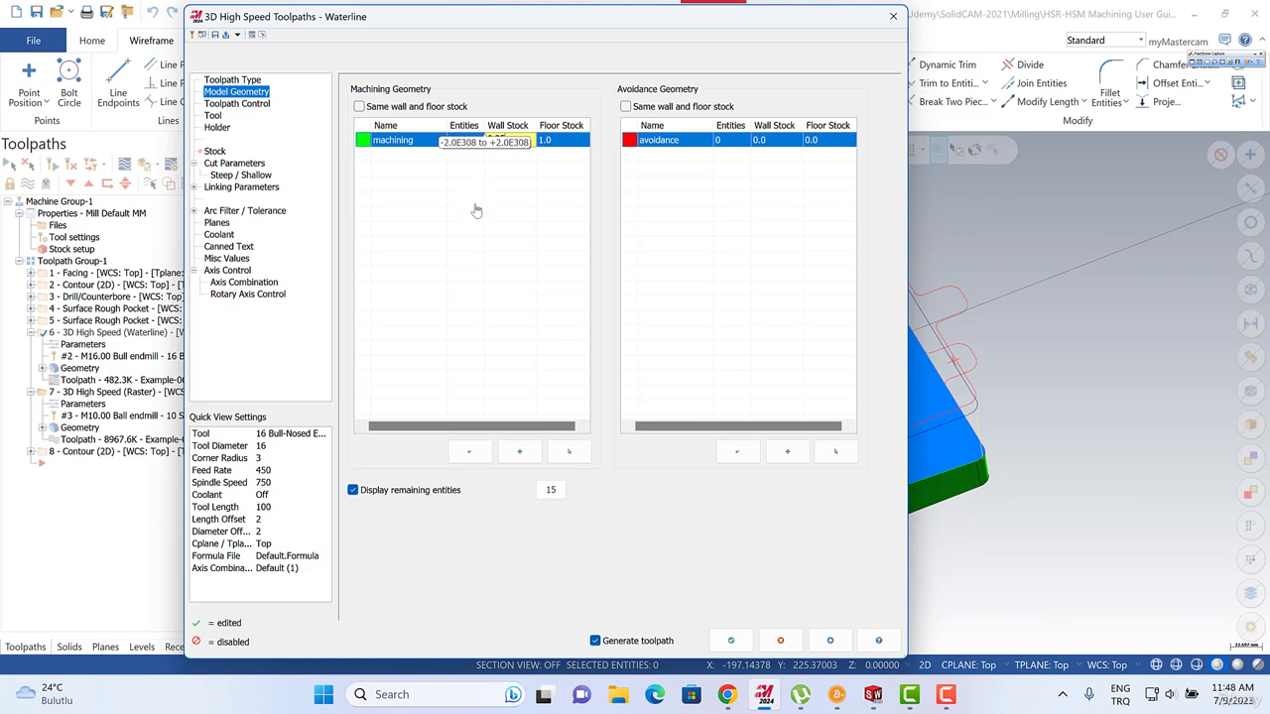
click(476, 209)
double_click(512, 141)
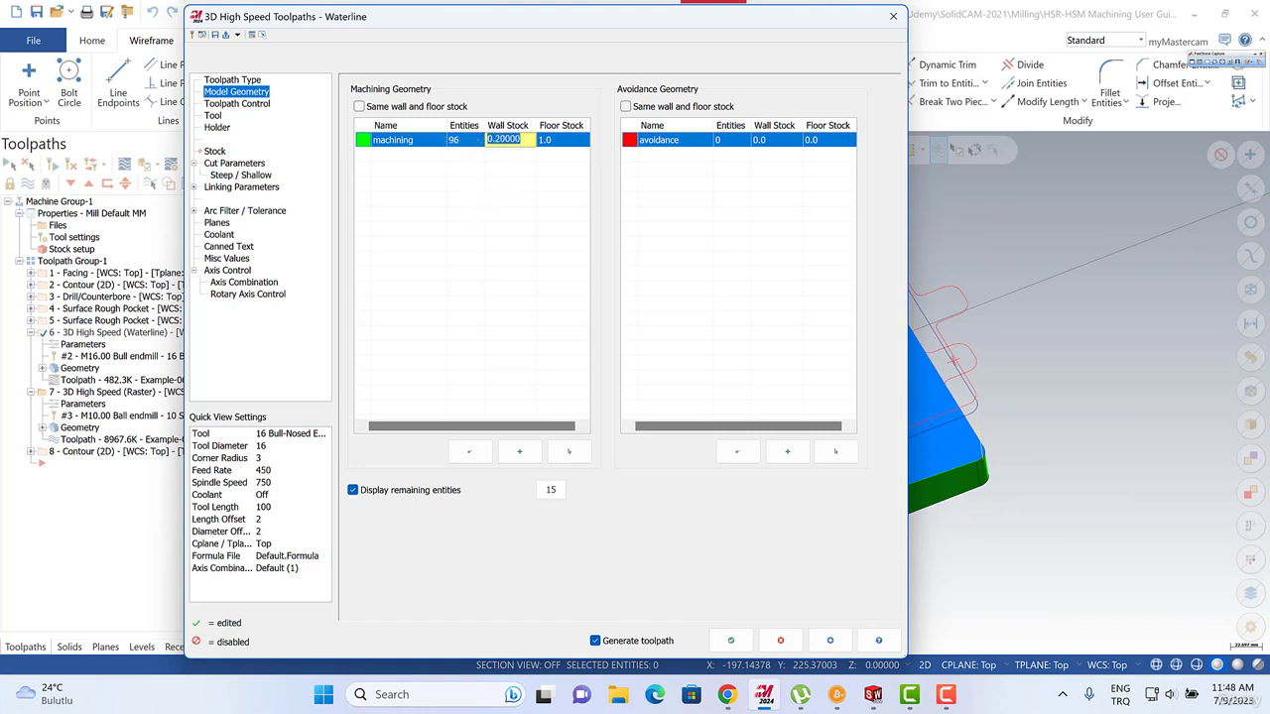
click(494, 145)
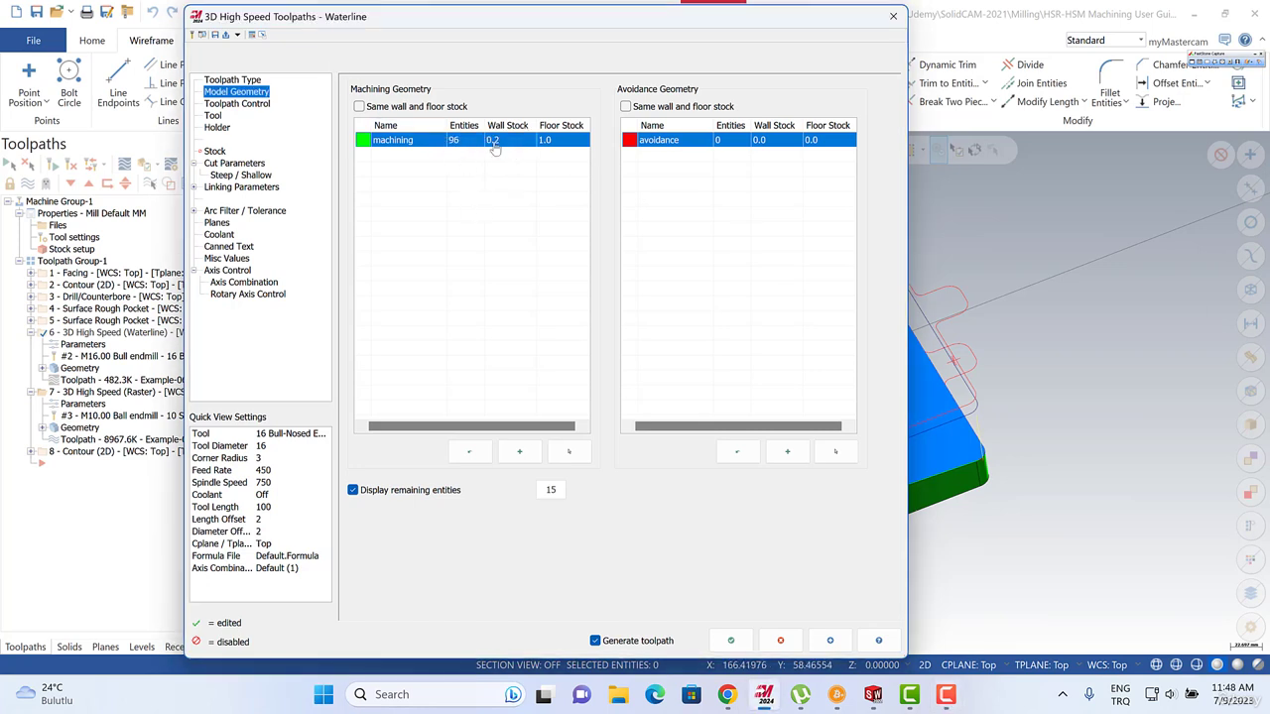
double_click(494, 145)
text(0.25)
key(Return)
click(730, 642)
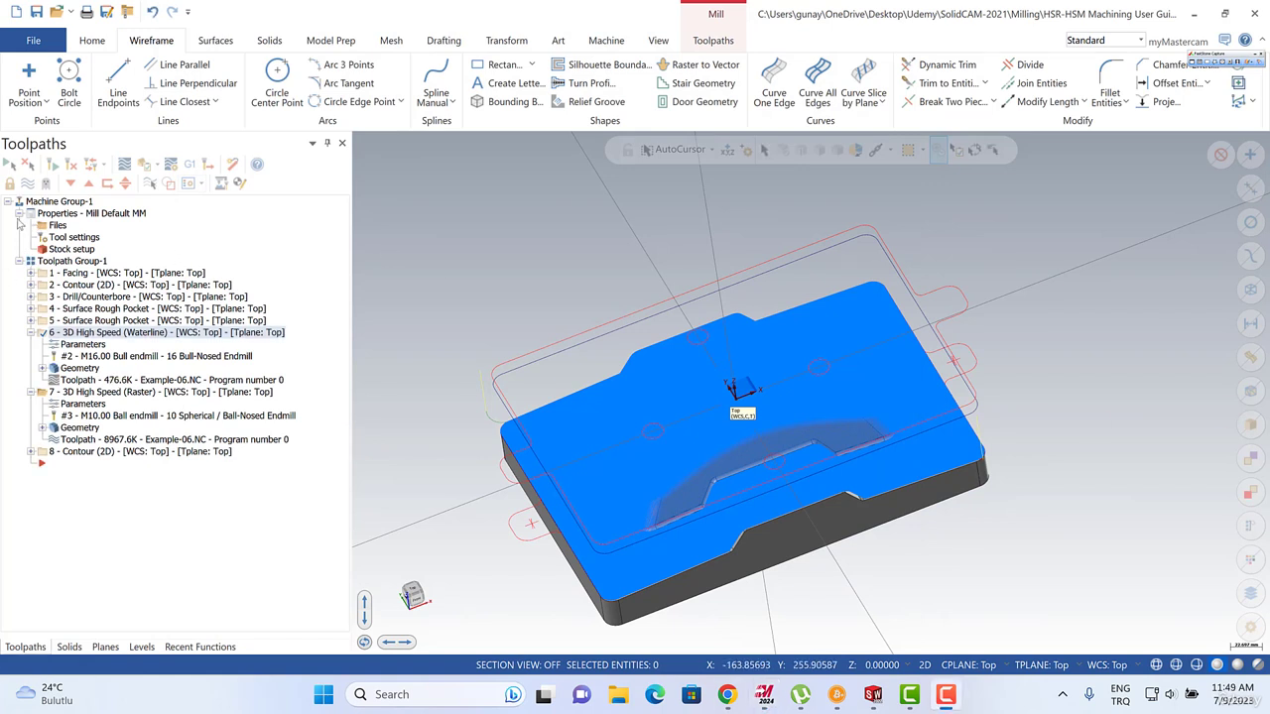
Select all operations and hide their toolpath display.
click(8, 166)
click(27, 185)
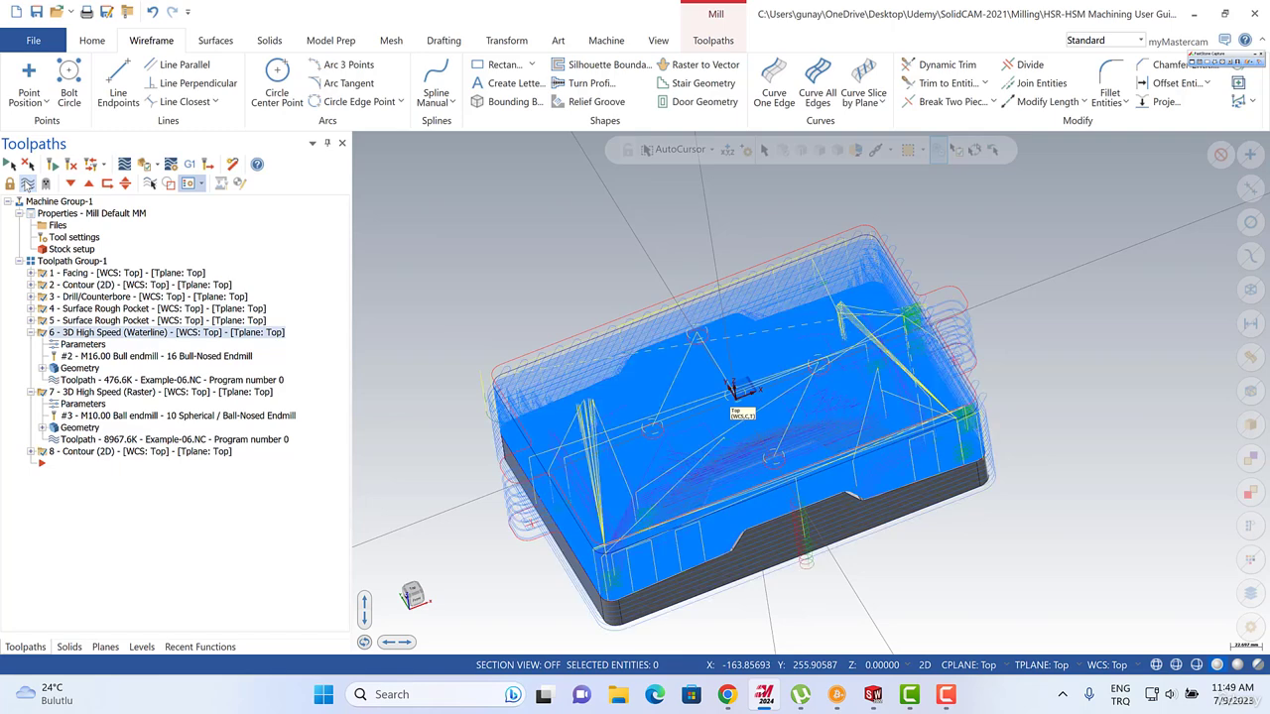
click(26, 185)
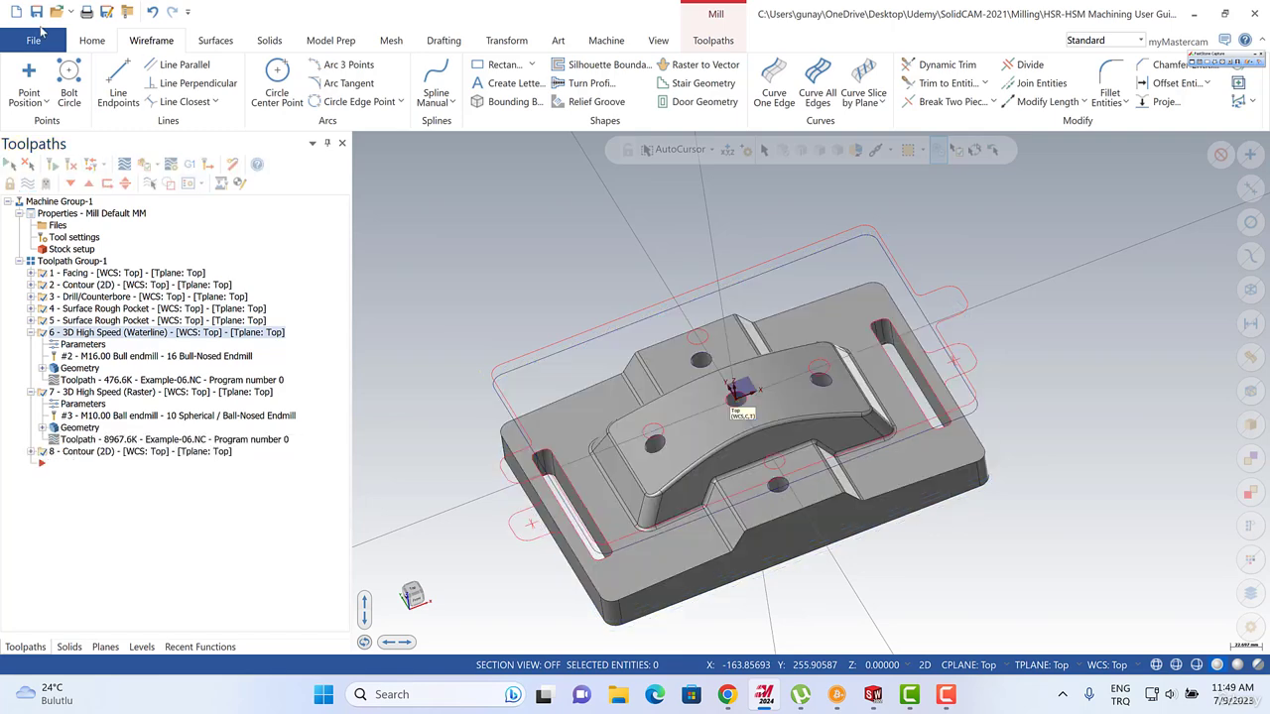
Verify all selected operations in the simulator, starting playback and skipping ahead to the end of the machining.
click(146, 167)
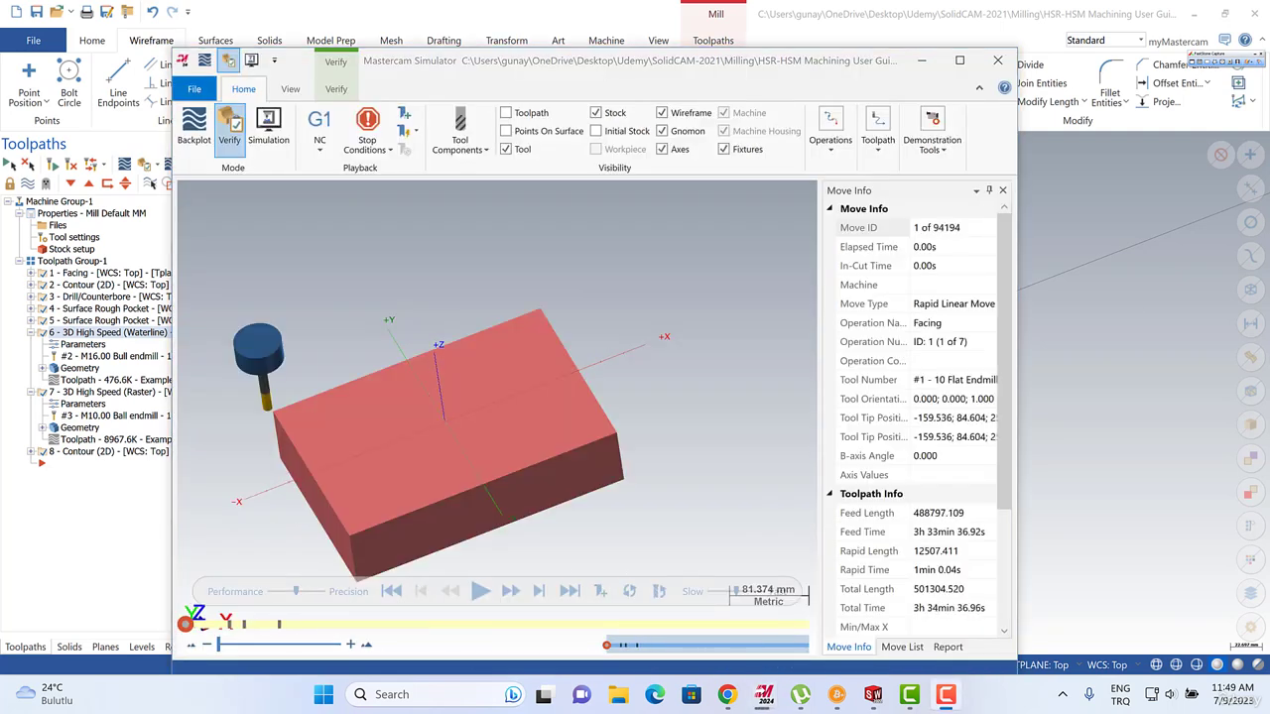
click(481, 592)
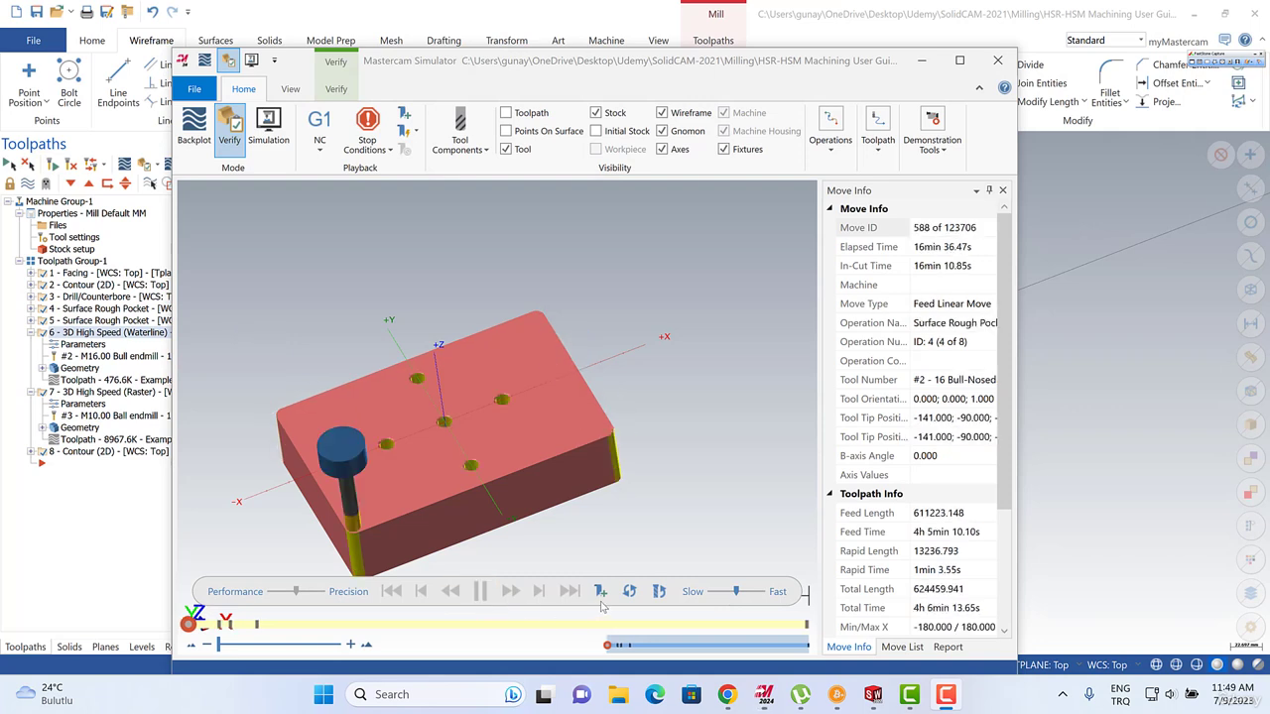
click(570, 593)
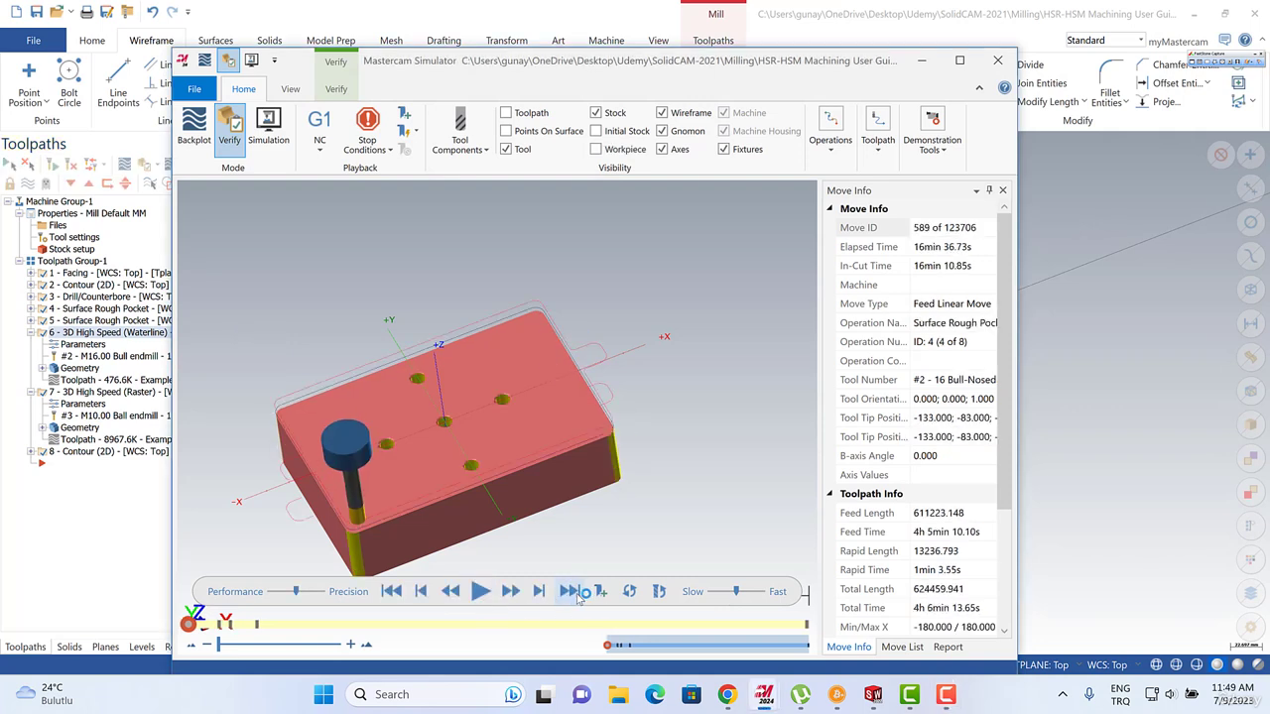
click(580, 599)
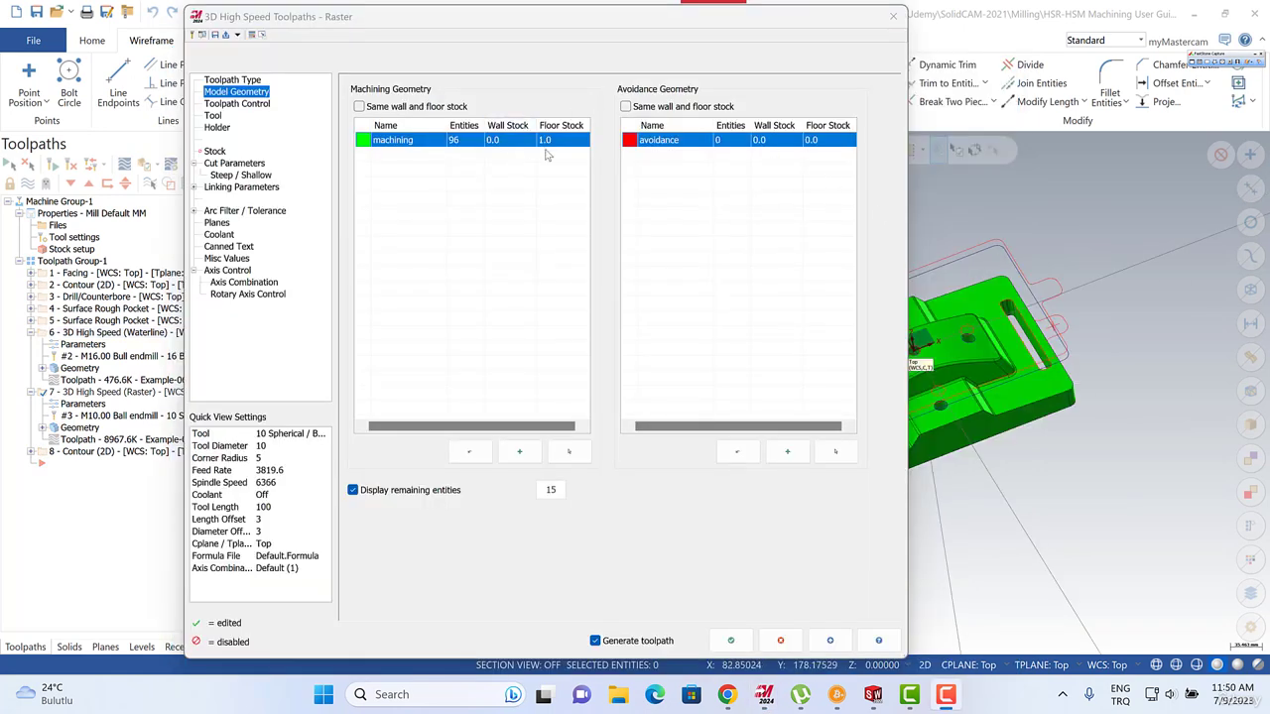
Set the machining floor stock of the 7 - 3D High Speed (Raster) operation to 0 and accept its parameters.
double_click(549, 142)
text(0)
key(Return)
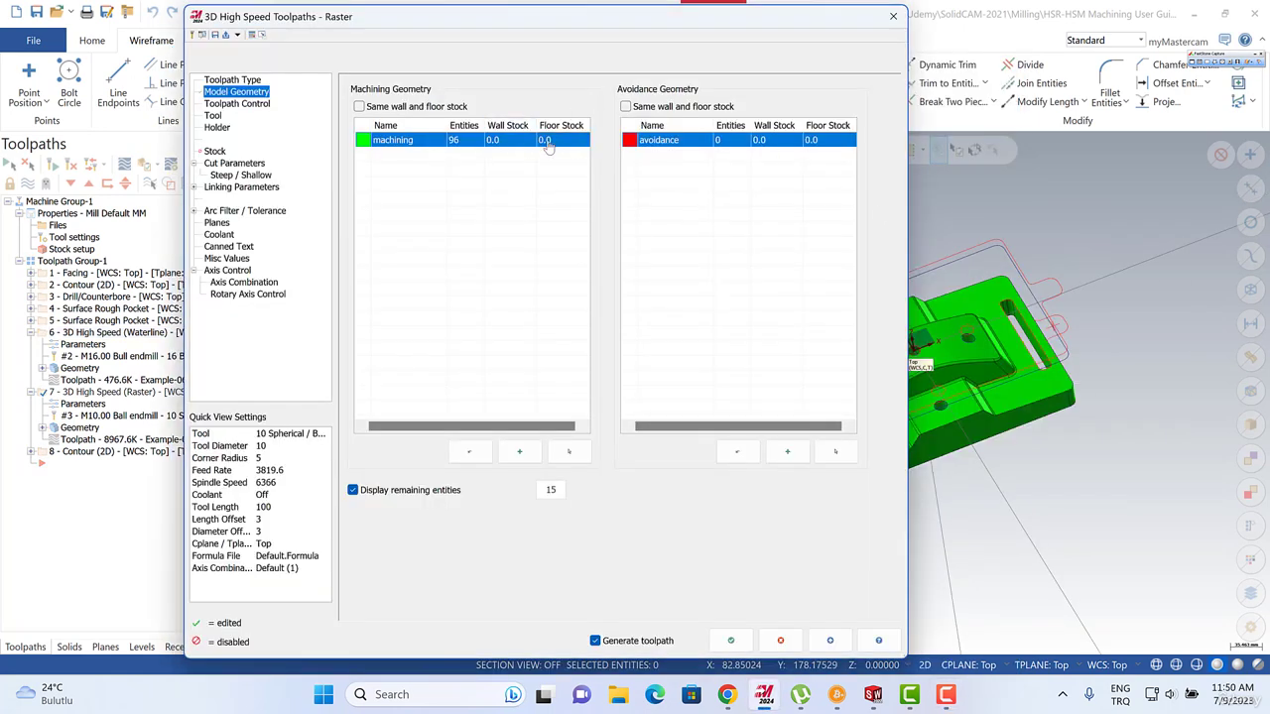
click(730, 641)
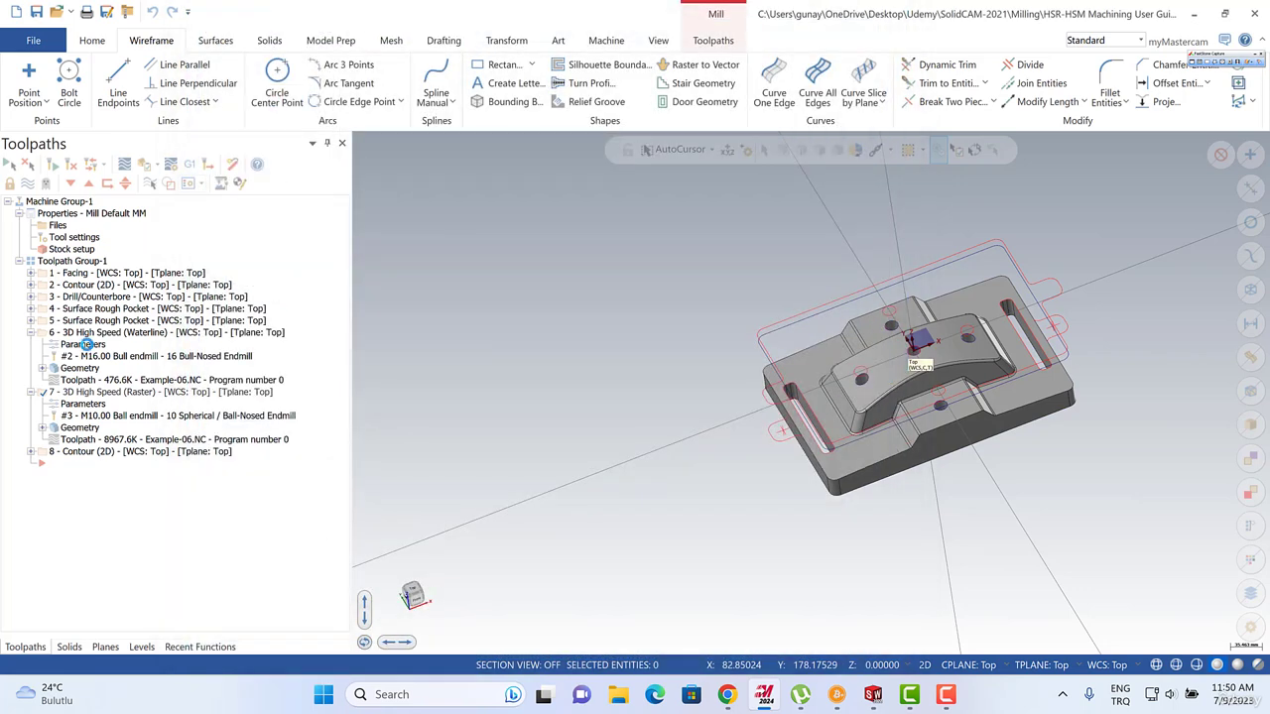
Set the machining floor stock of the 6 - 3D High Speed (Waterline) operation to 0.5 and accept its parameters.
click(82, 344)
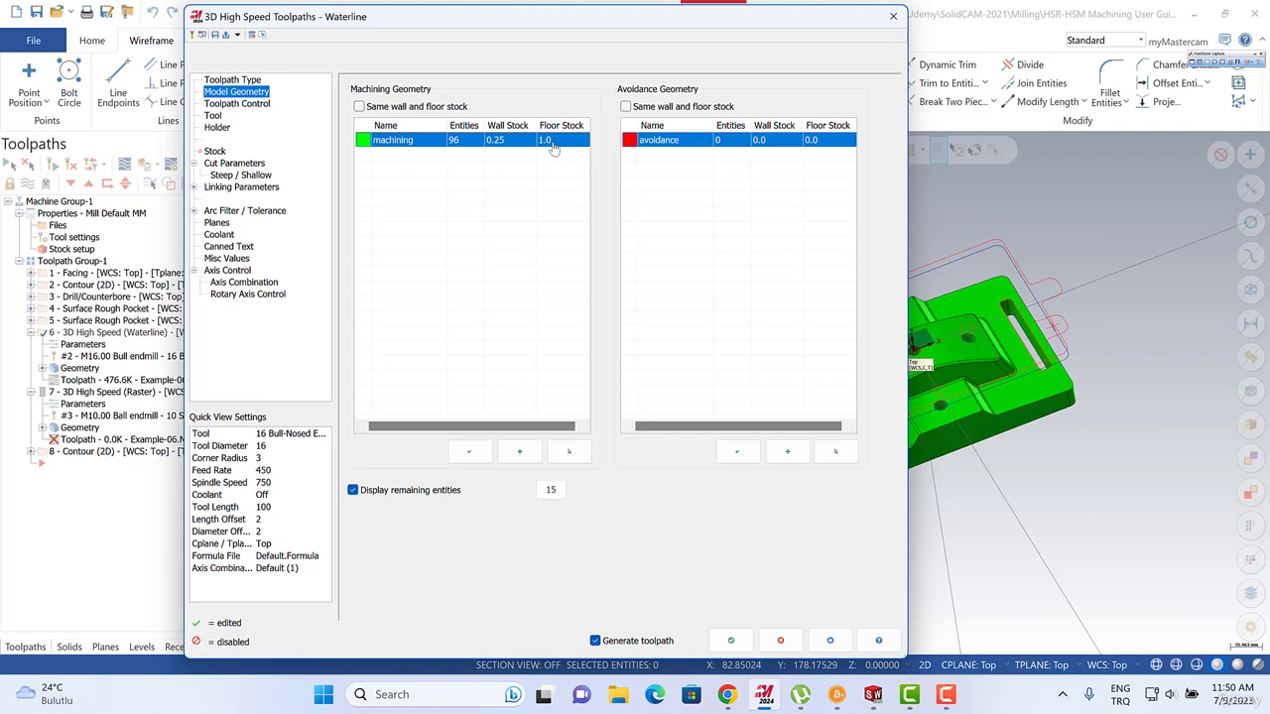
double_click(556, 146)
text(0.5)
key(Return)
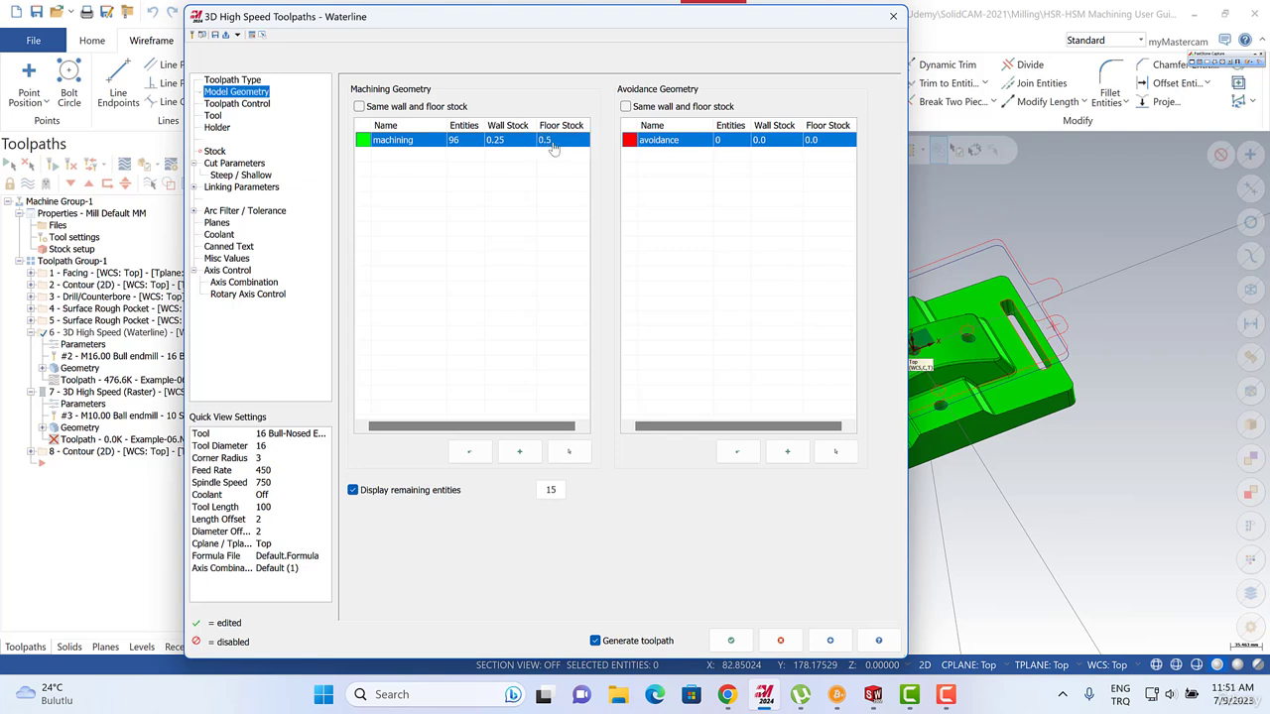
click(730, 640)
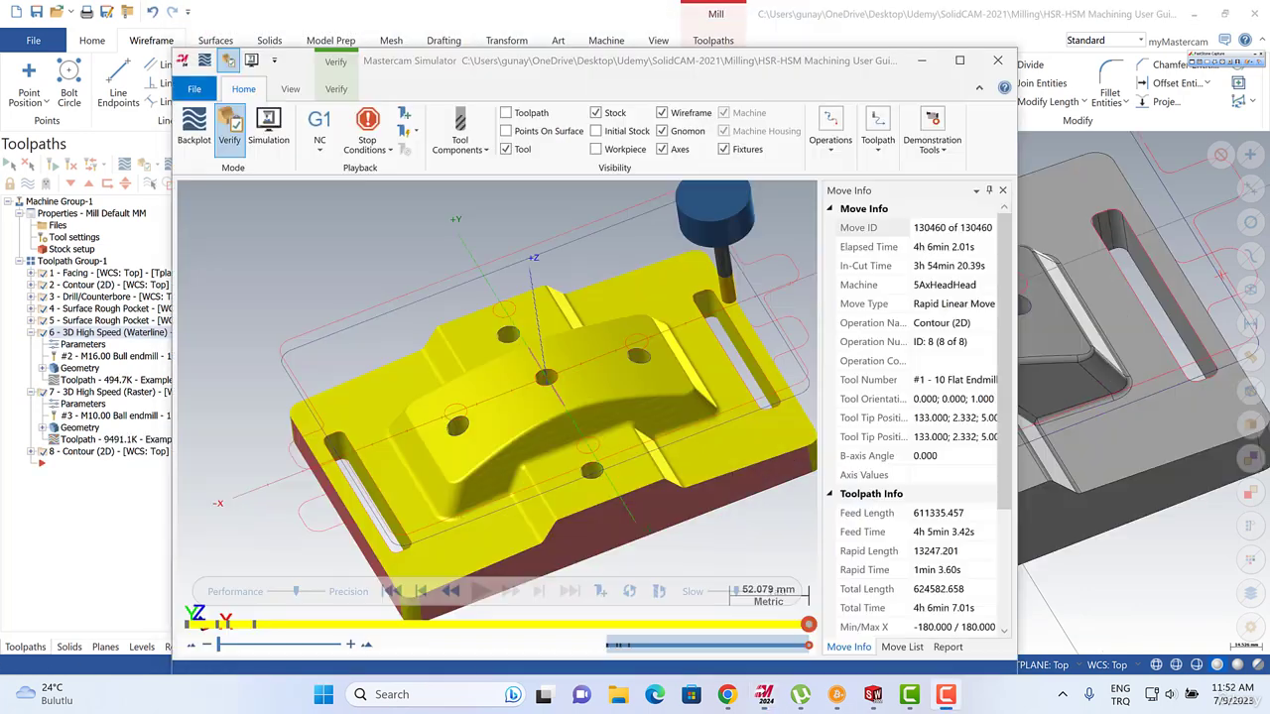
Inspect the surfaces, slots and holes of the fully machined part in the simulator.
scroll(715, 358, down, 2)
scroll(672, 397, up, 2)
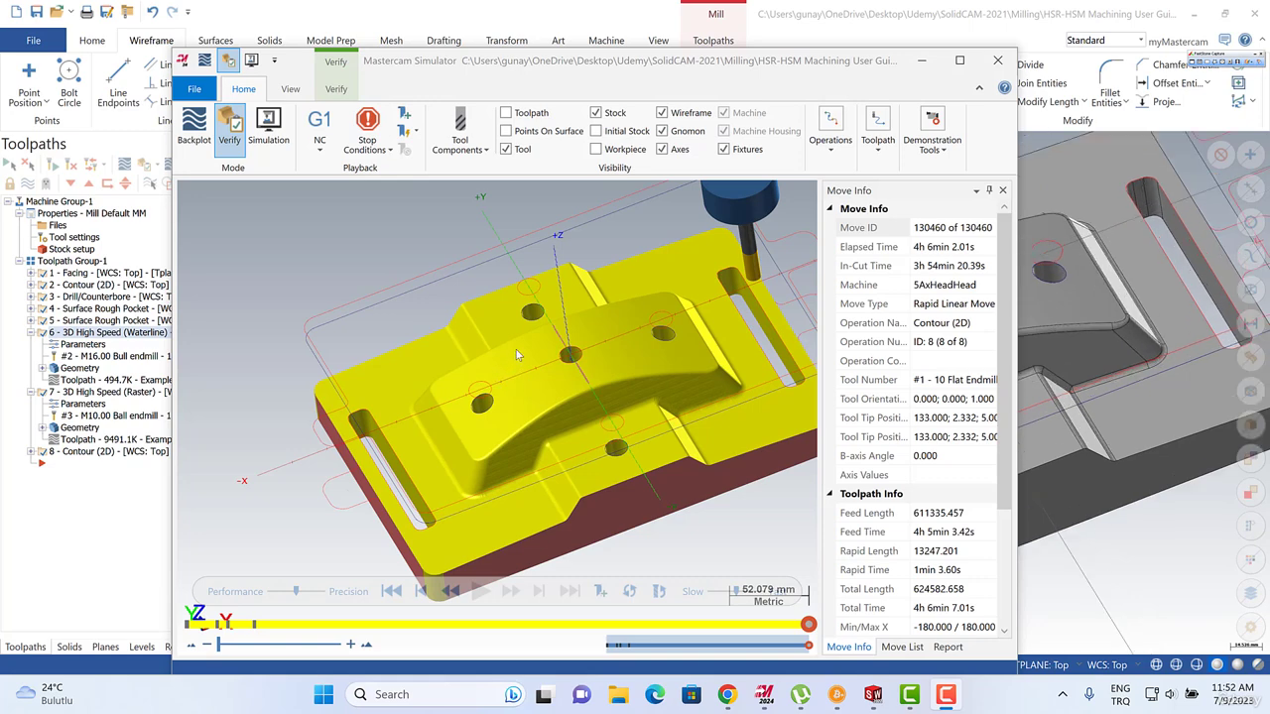
scroll(516, 349, down, 4)
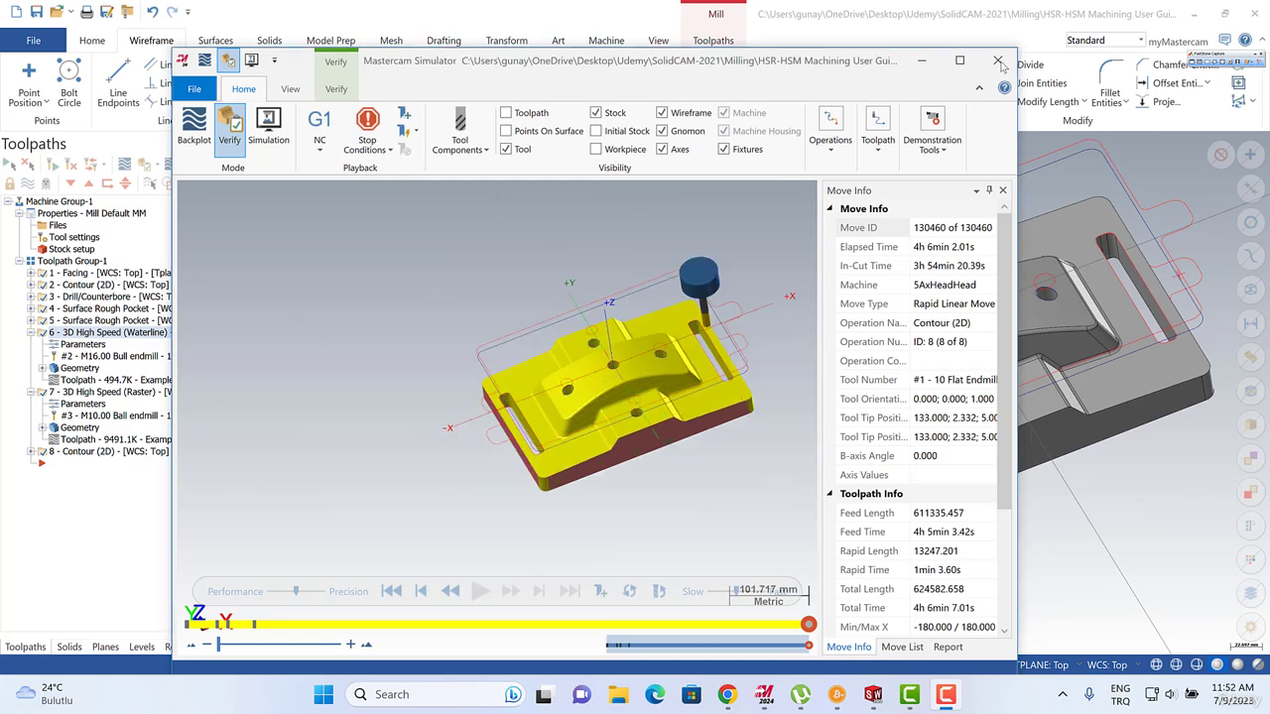